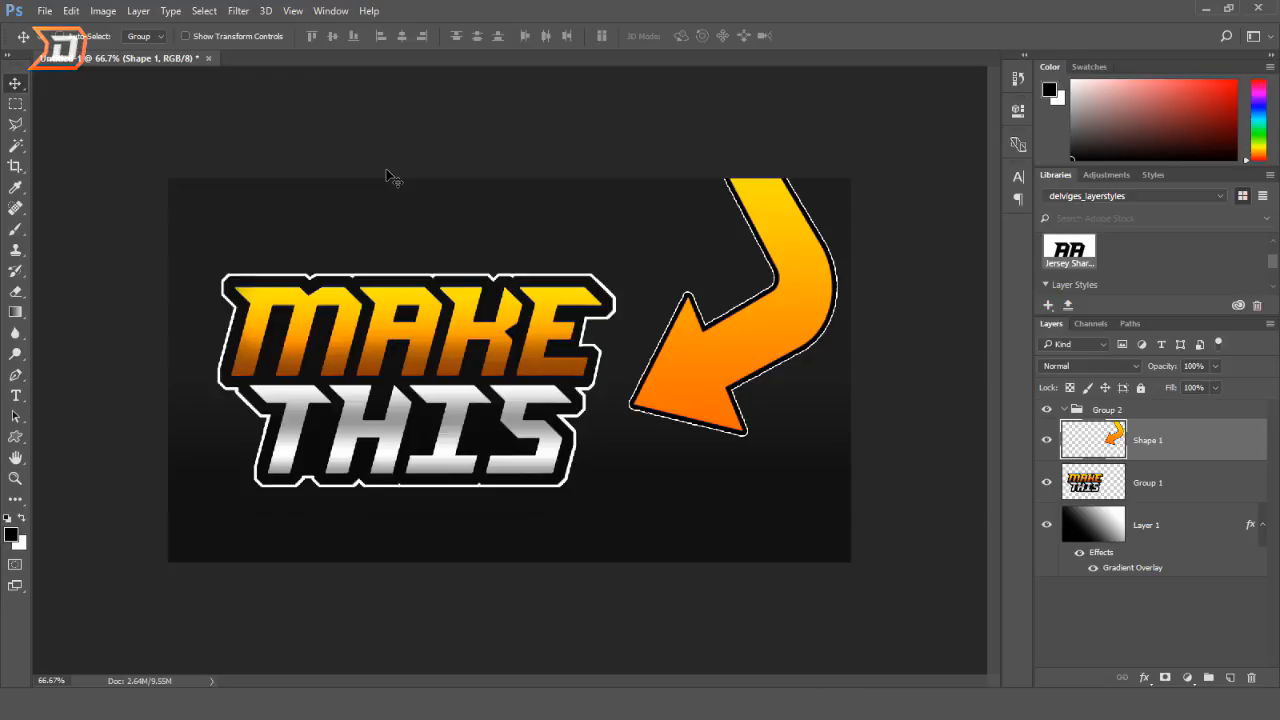
- Create a new document from the saved Thumbnail preset, 1280 x 720 px at 300 ppi
{"action": "left_click", "coordinate": [45, 11]}
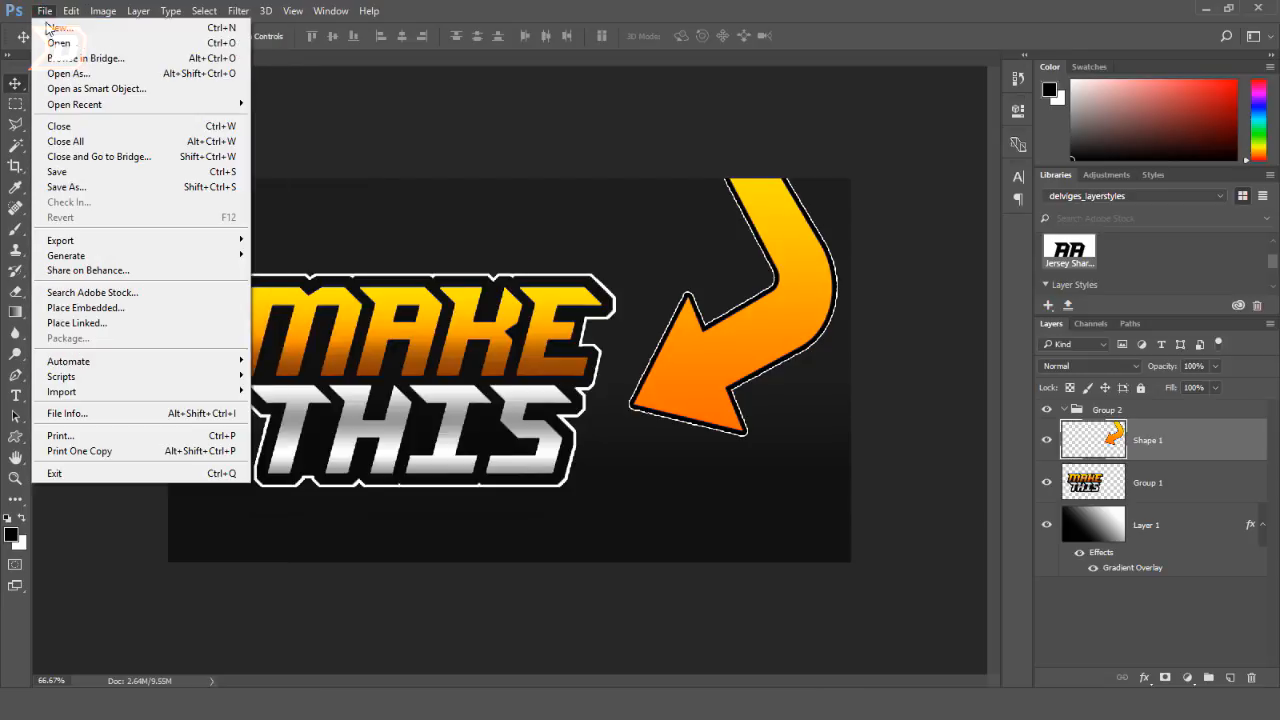
{"action": "left_click", "coordinate": [62, 28]}
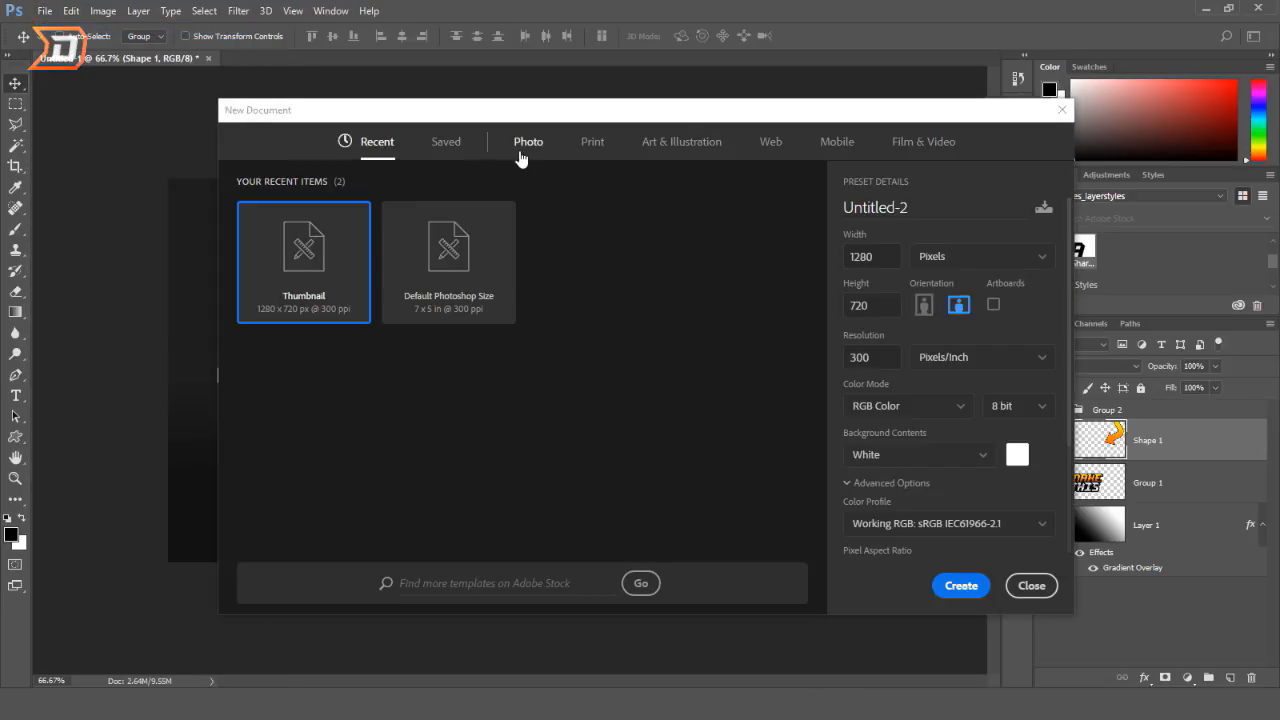
{"action": "left_click", "coordinate": [522, 146]}
{"action": "left_click", "coordinate": [591, 153]}
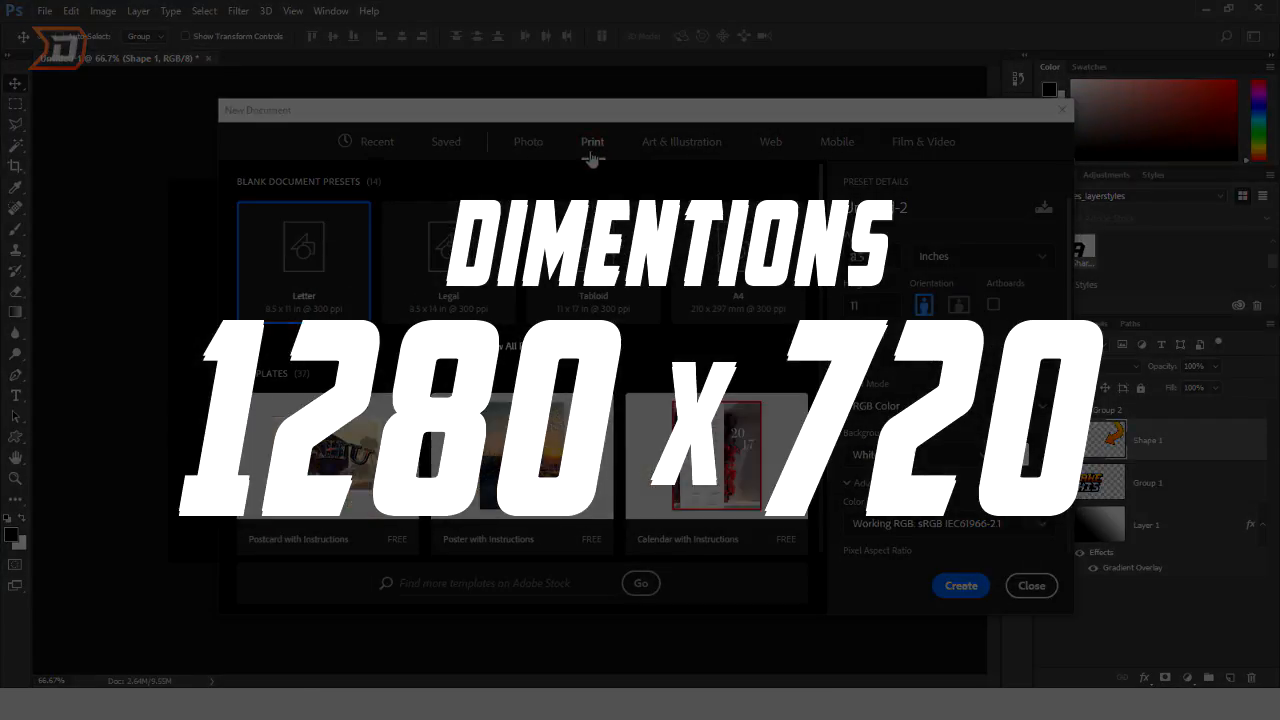
{"action": "left_click", "coordinate": [450, 143]}
{"action": "left_click", "coordinate": [593, 258]}
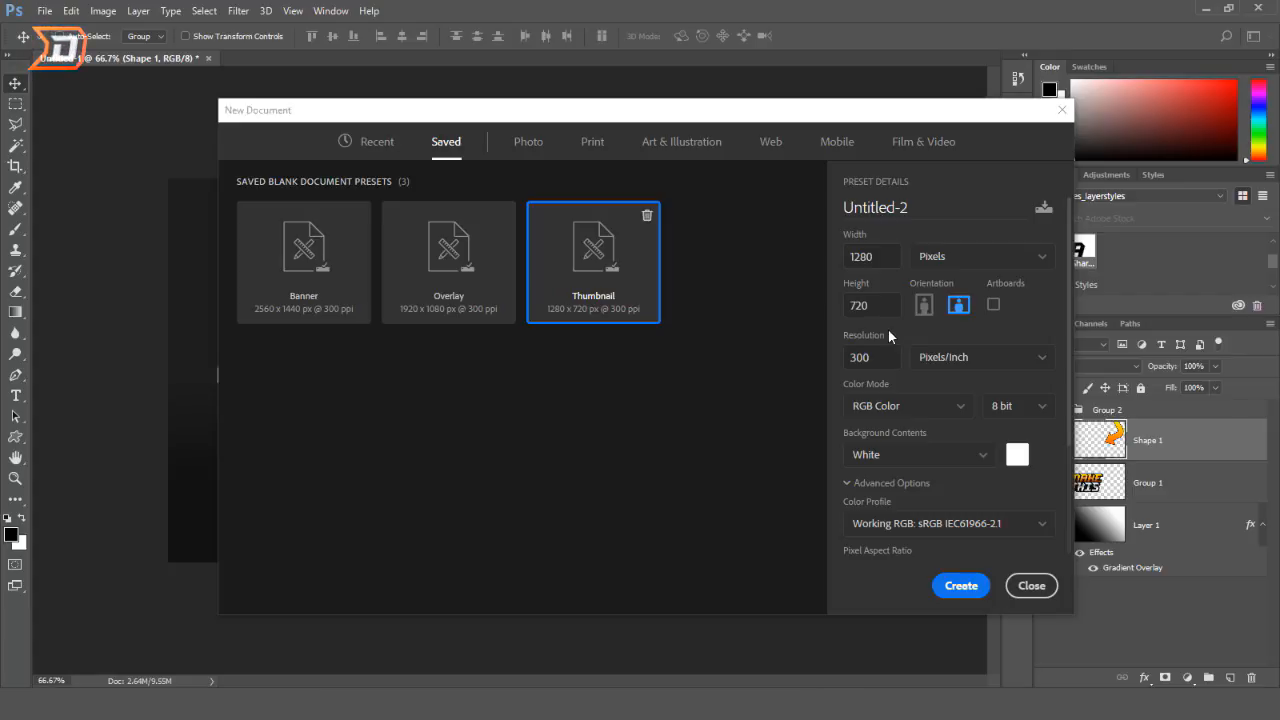
{"action": "left_click", "coordinate": [961, 586]}
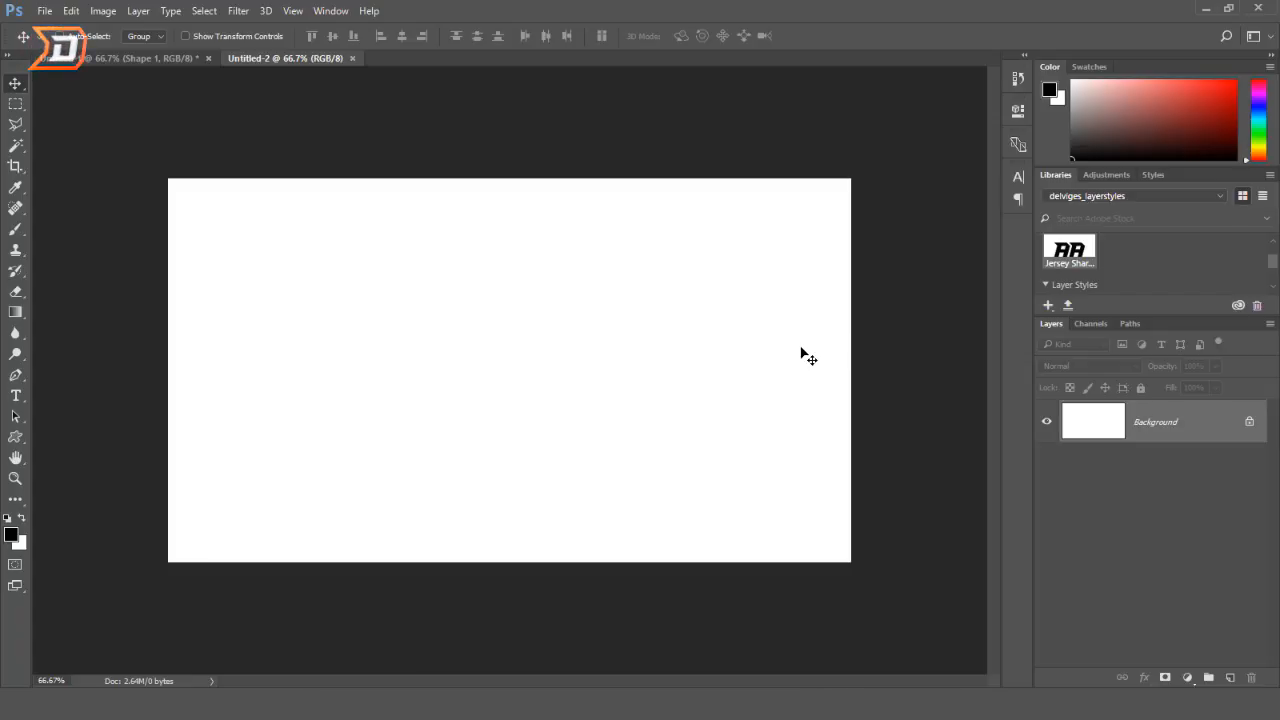
- Add a new empty layer above the Background layer and delete the Background layer
{"action": "left_click", "coordinate": [1225, 680]}
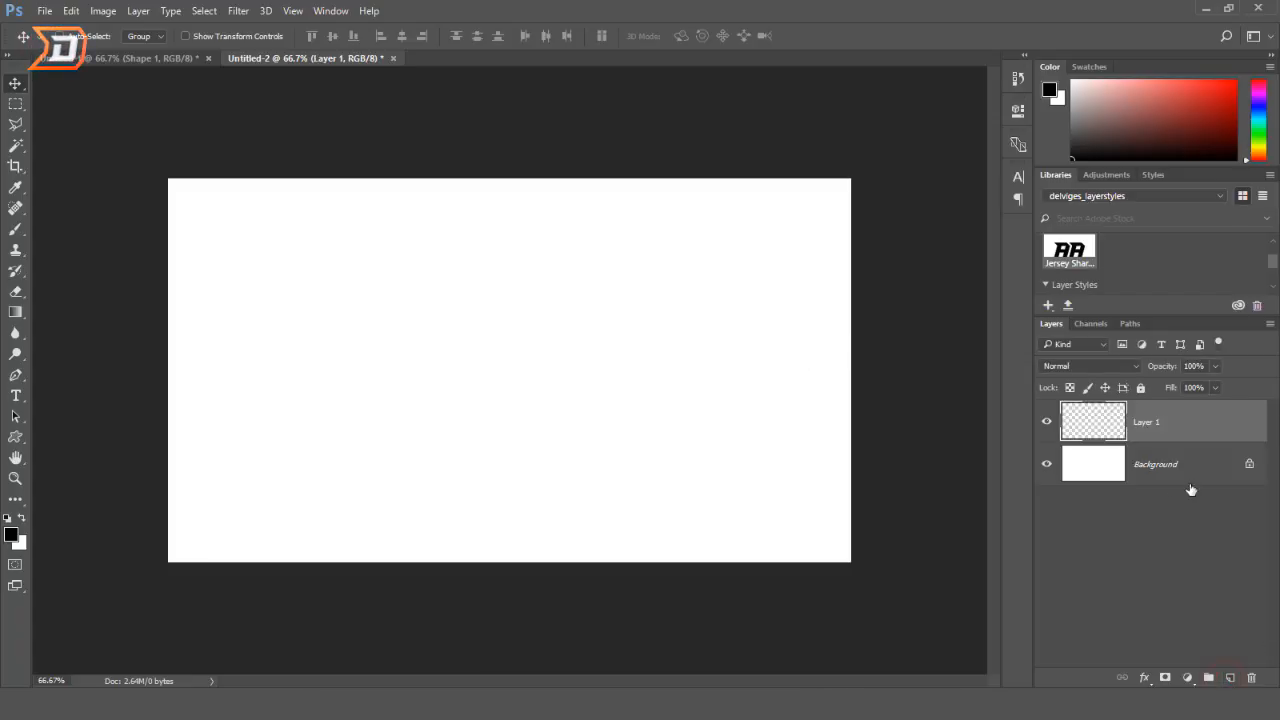
{"action": "left_click", "coordinate": [1150, 490]}
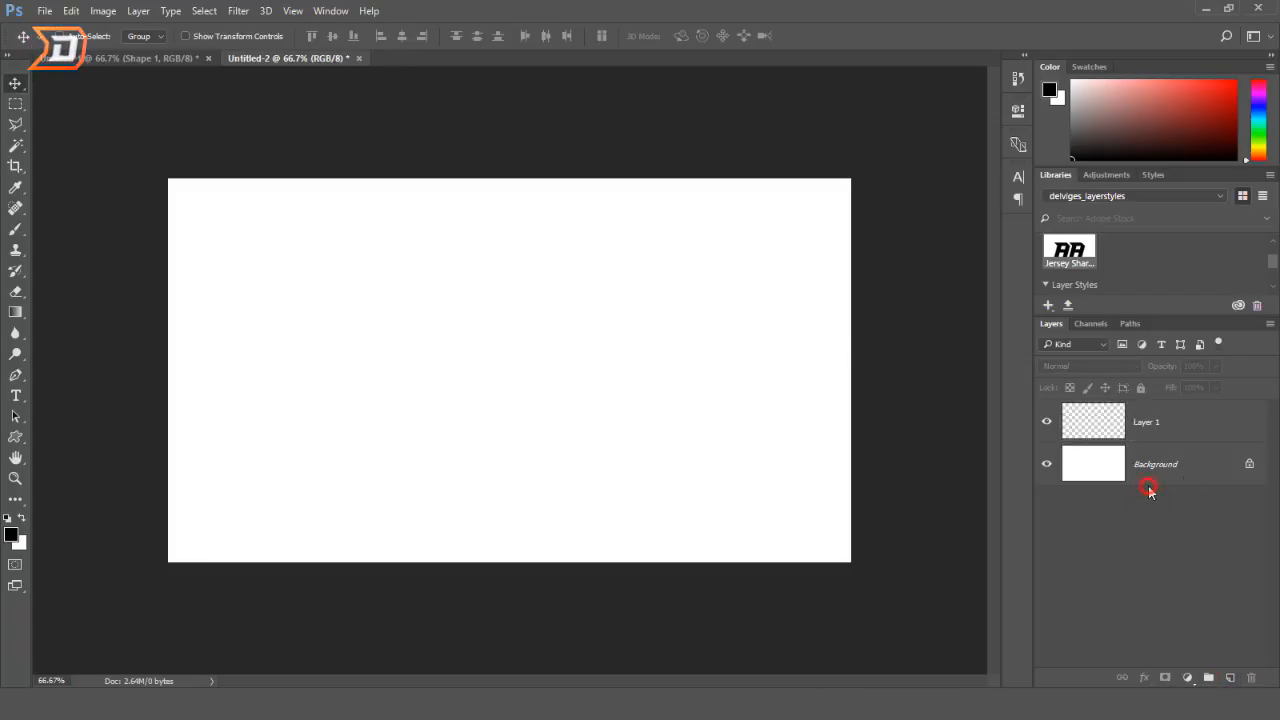
{"action": "left_click", "coordinate": [1157, 423]}
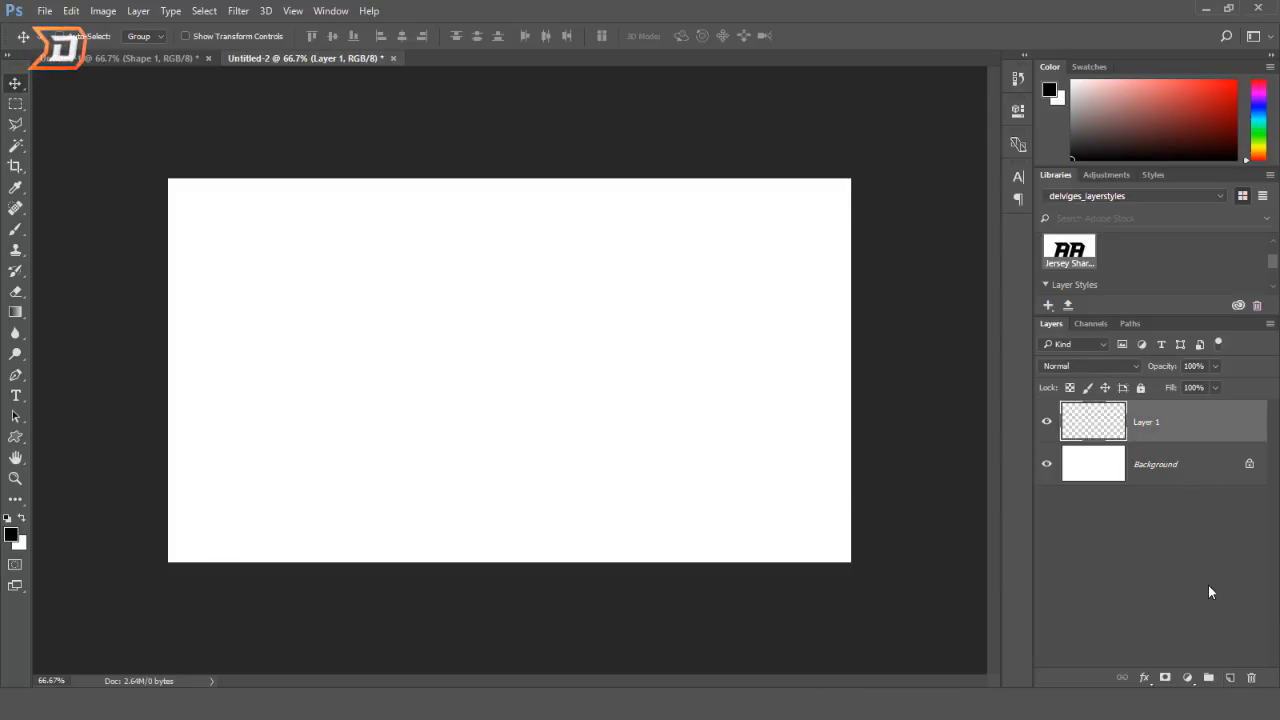
{"action": "left_click", "coordinate": [1166, 460]}
{"action": "left_click", "coordinate": [1251, 677]}
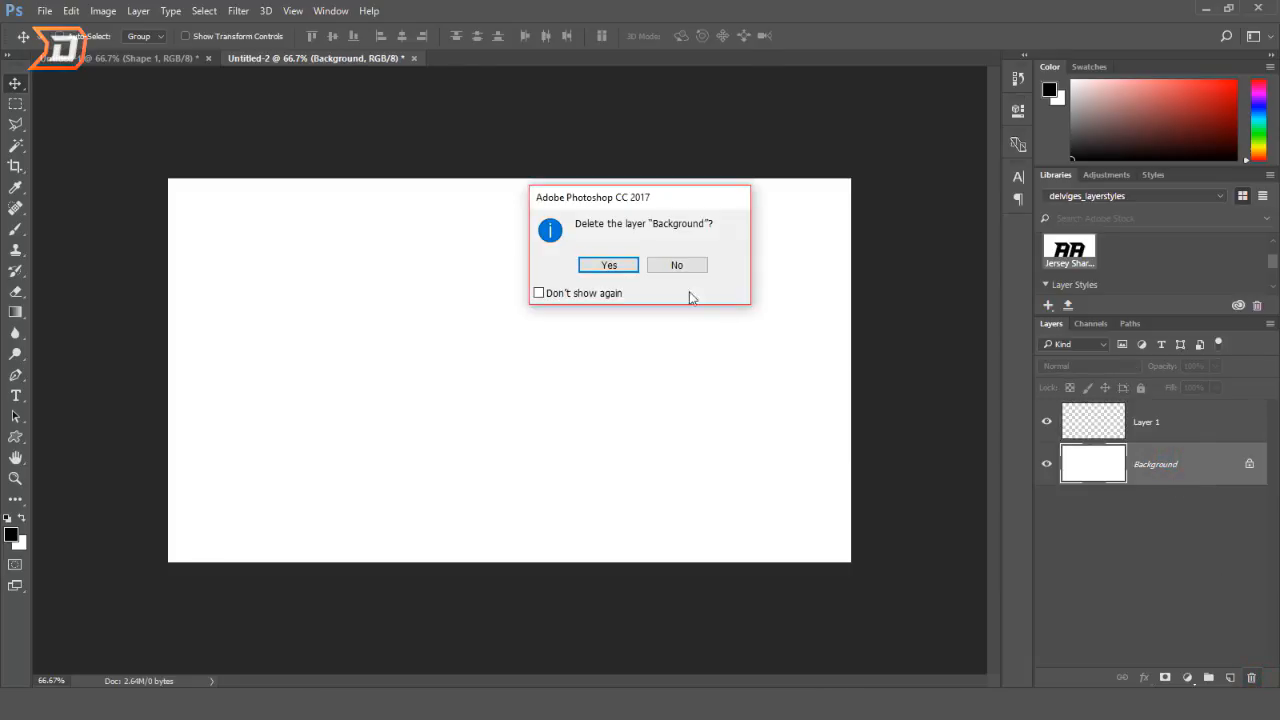
{"action": "left_click", "coordinate": [626, 266]}
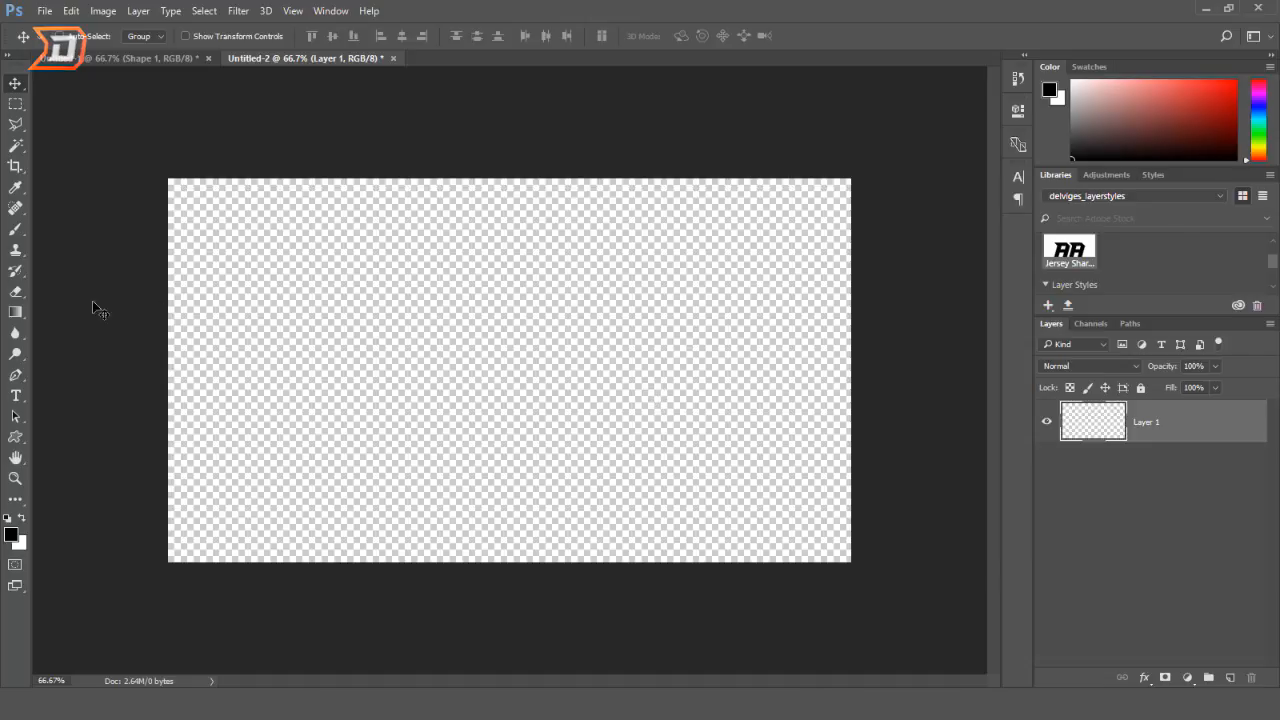
- Fill Layer 1 with the near-black gradient preset, running straight up from the canvas's lower edge toward its upper edge
{"action": "left_click", "coordinate": [16, 313]}
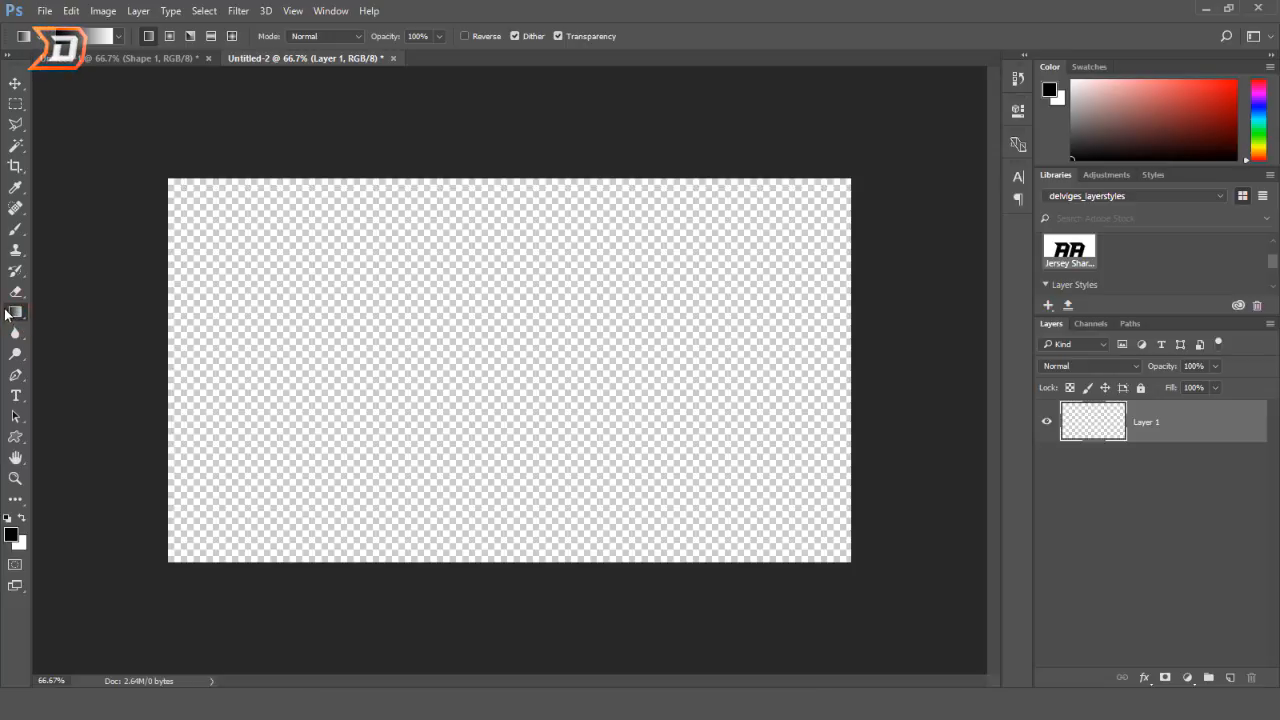
{"action": "left_click", "coordinate": [82, 42]}
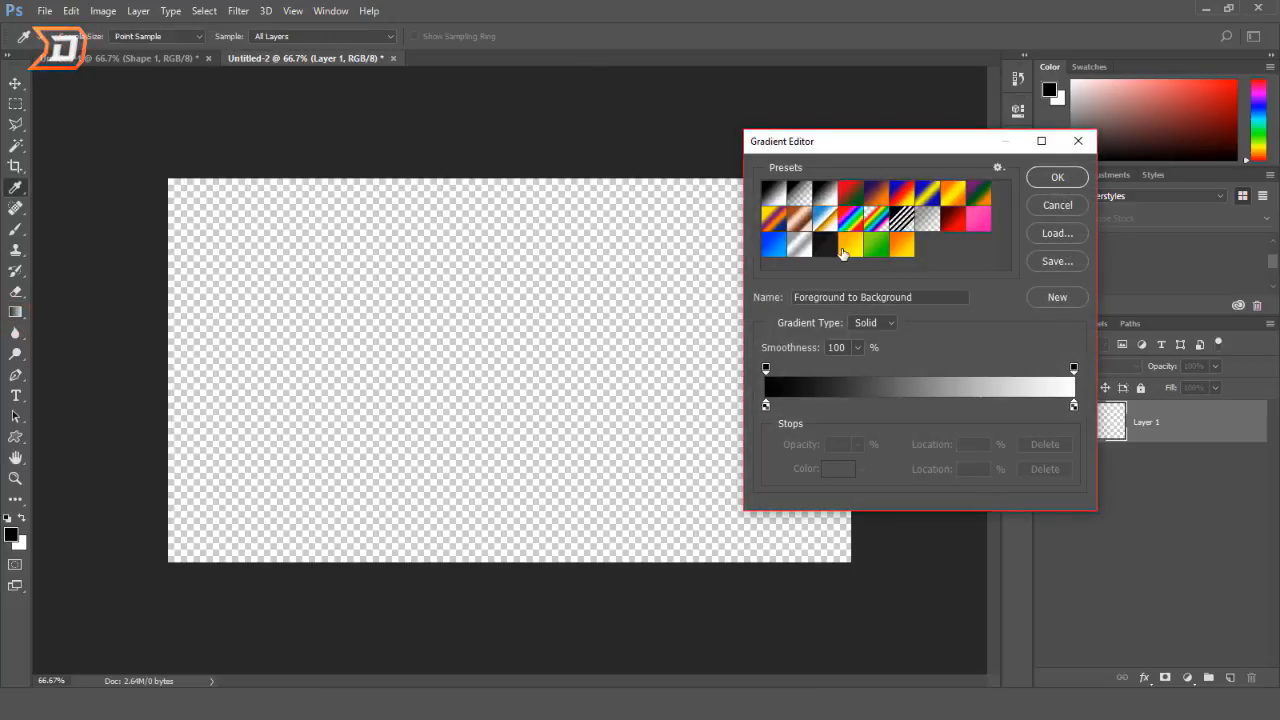
{"action": "left_click", "coordinate": [828, 246]}
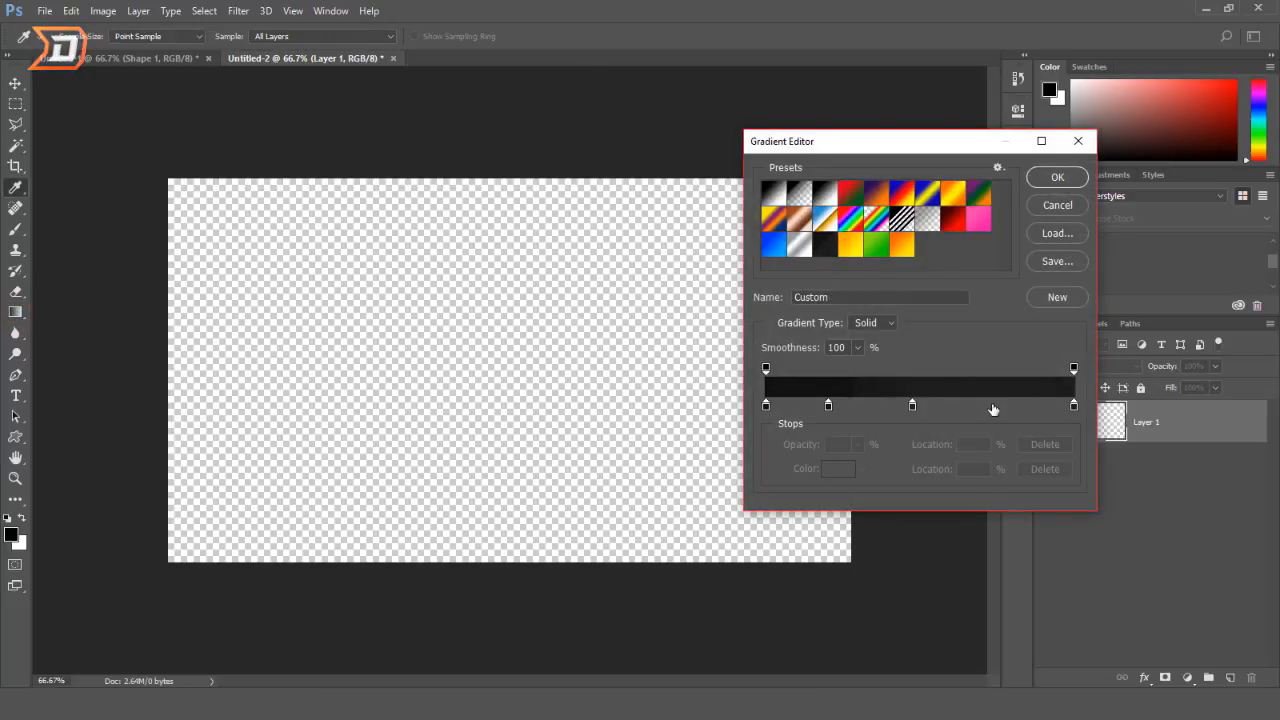
{"action": "left_click", "coordinate": [1044, 177]}
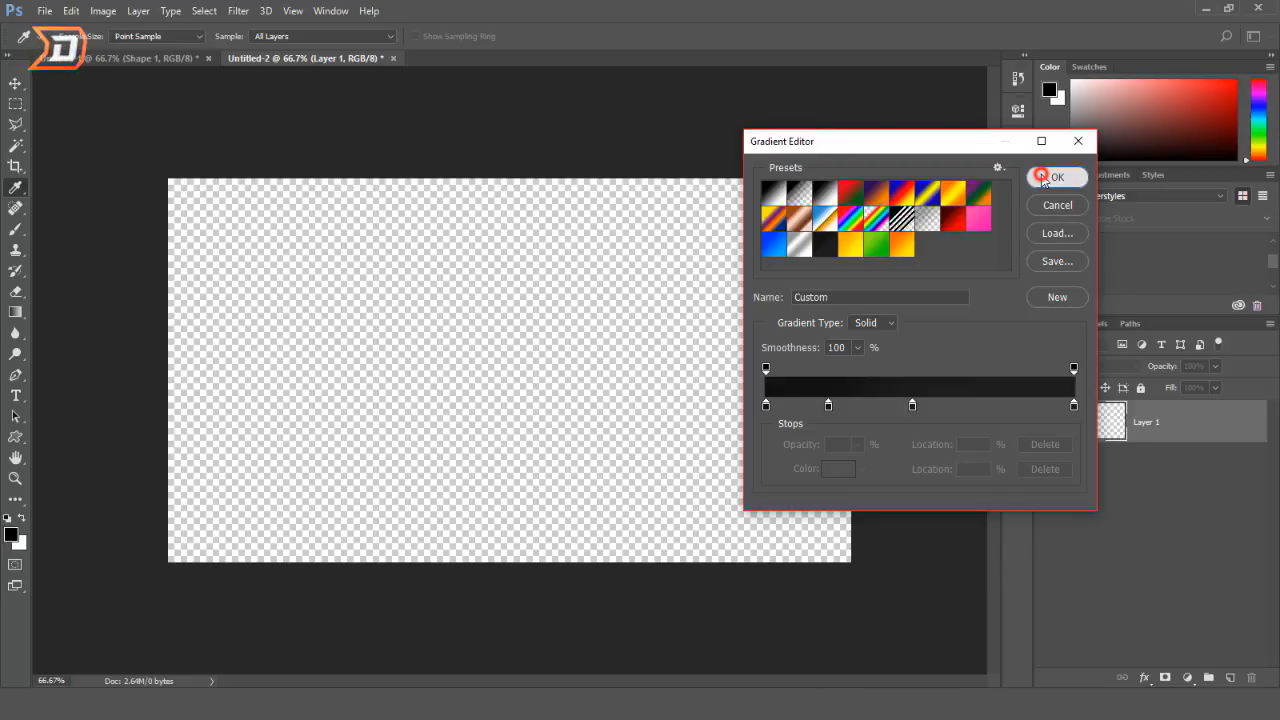
{"action": "left_click_drag", "start_coordinate": [557, 531], "coordinate": [630, 225]}
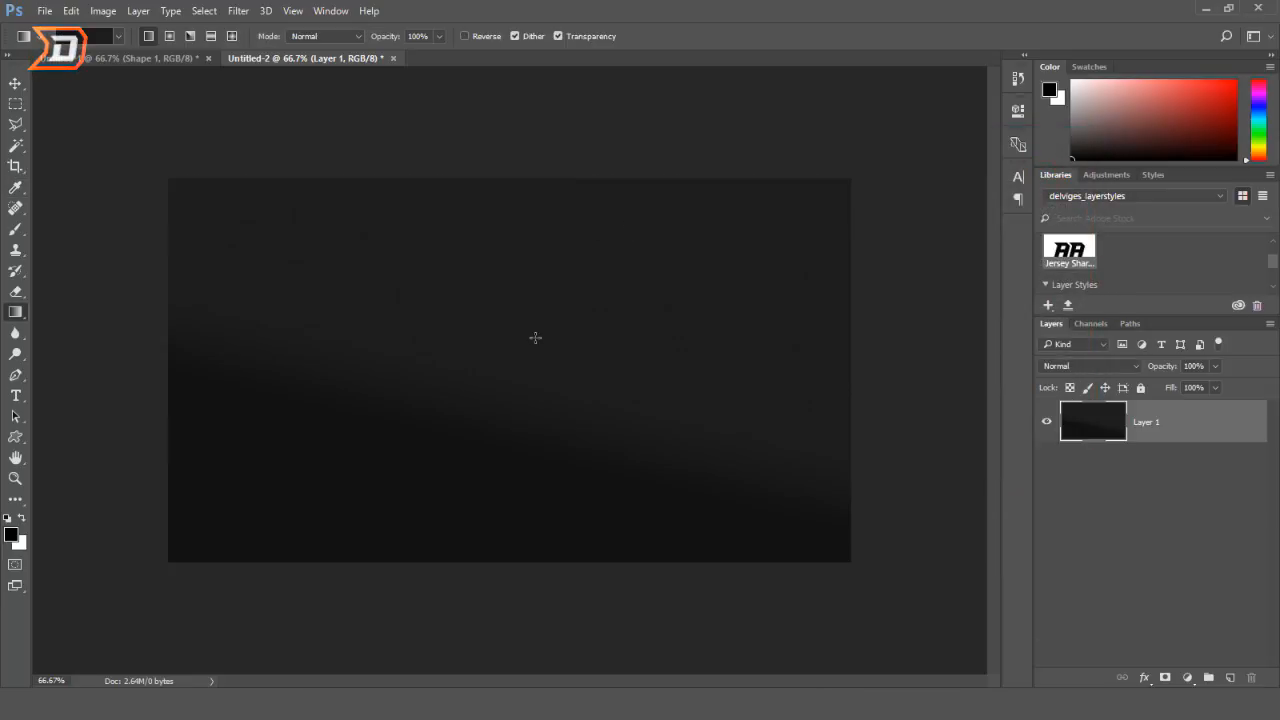
{"action": "left_click_drag", "start_coordinate": [451, 559], "coordinate": [541, 209]}
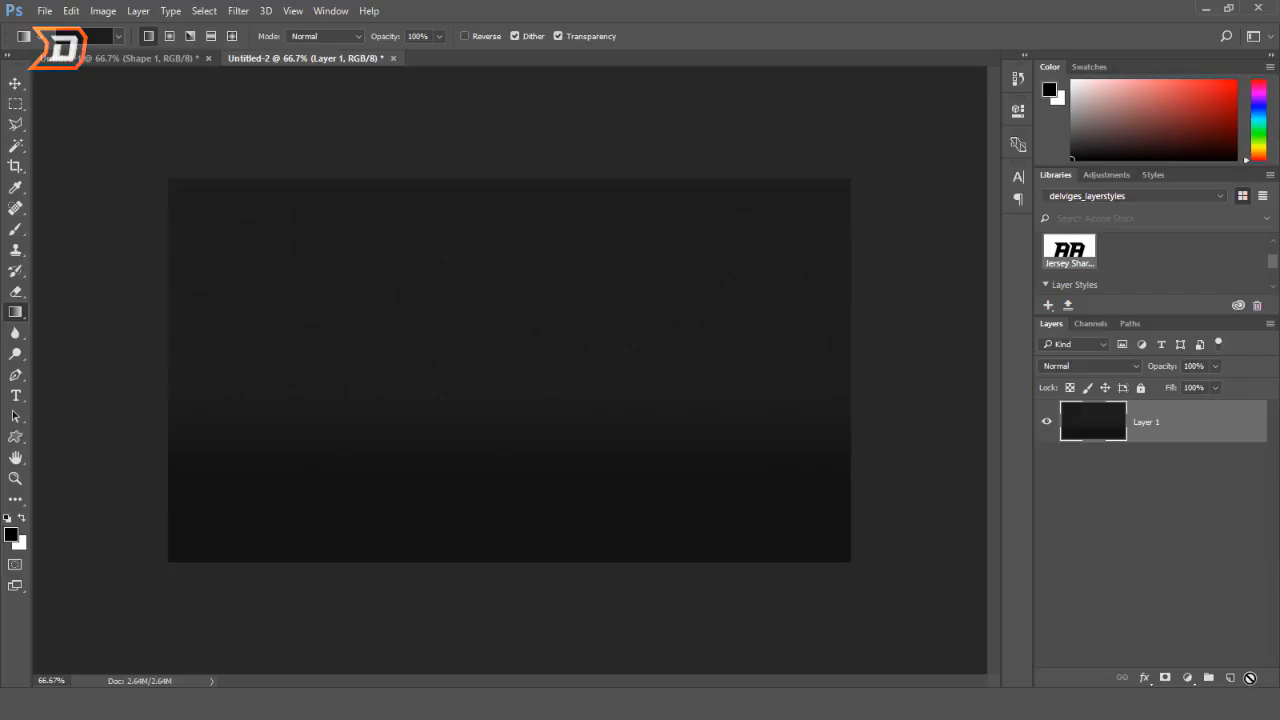
- Add a new layer and enter the text "thumbnail" on it in white 72 pt Jersey Sharp
{"action": "left_click", "coordinate": [1230, 677]}
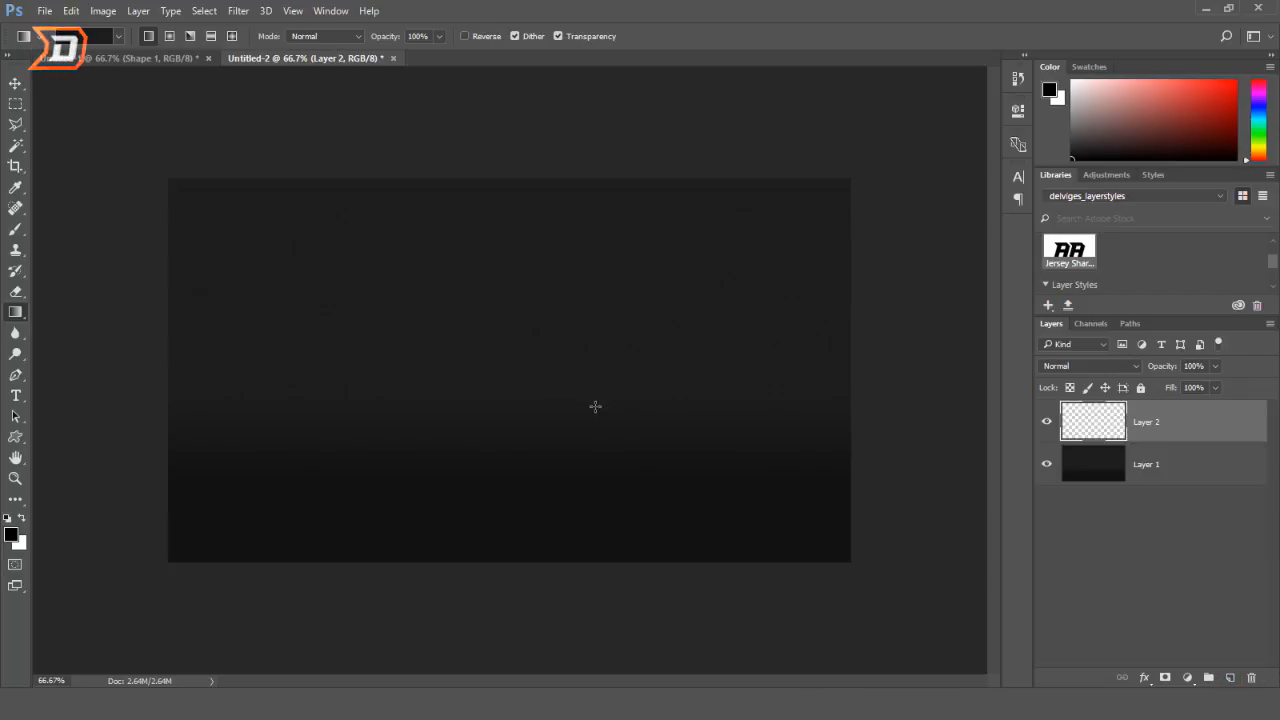
{"action": "left_click", "coordinate": [15, 396]}
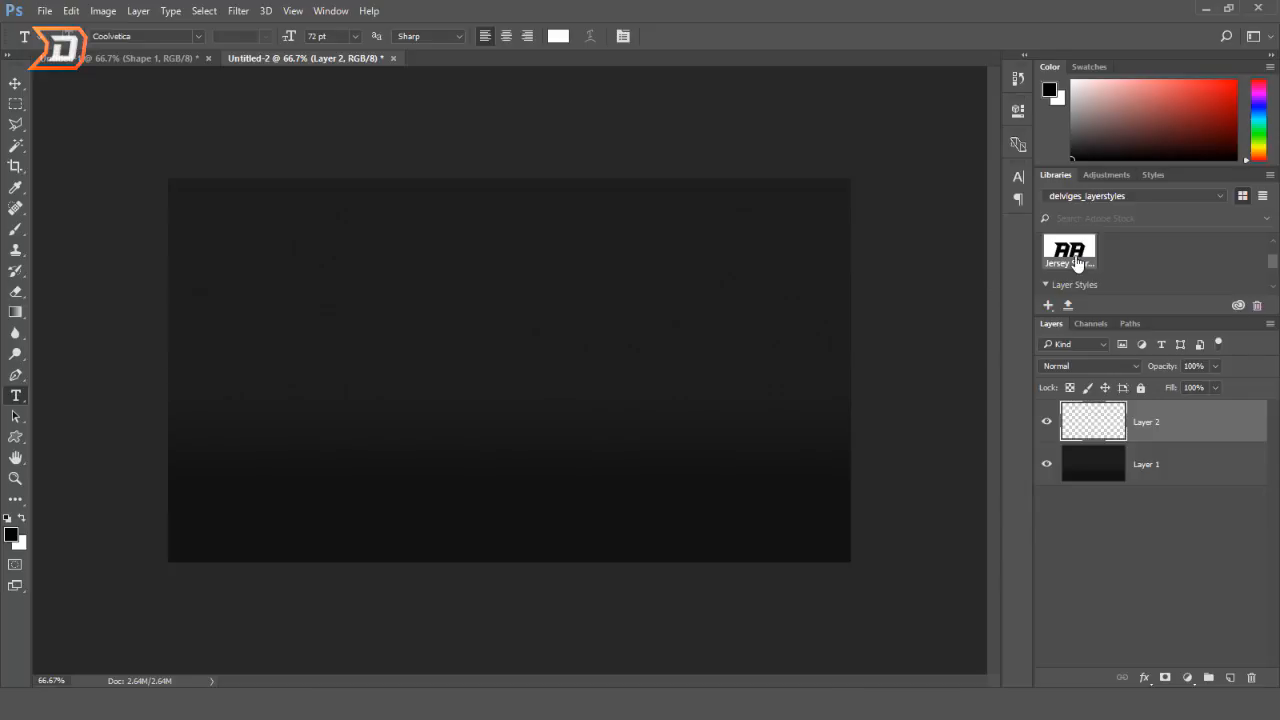
{"action": "left_click", "coordinate": [150, 35]}
{"action": "key", "text": "BackSpace"}
{"action": "left_click", "coordinate": [315, 304]}
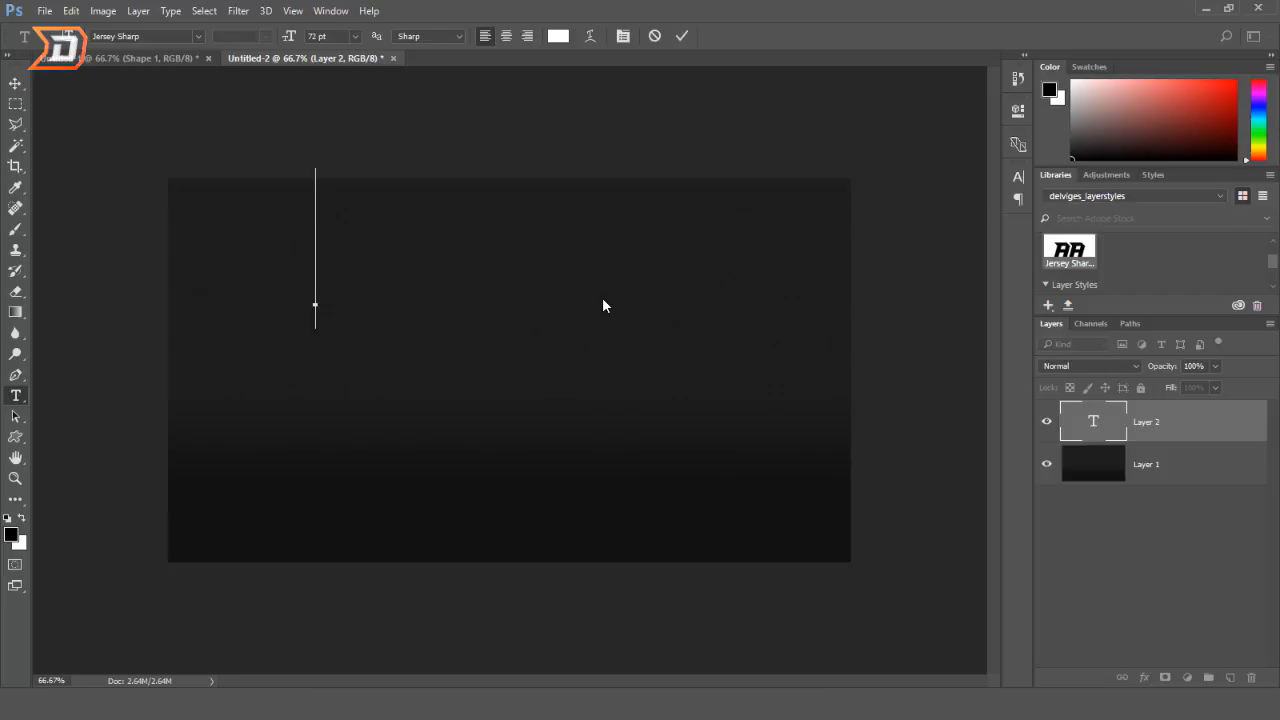
{"action": "type", "text": "THUMB"}
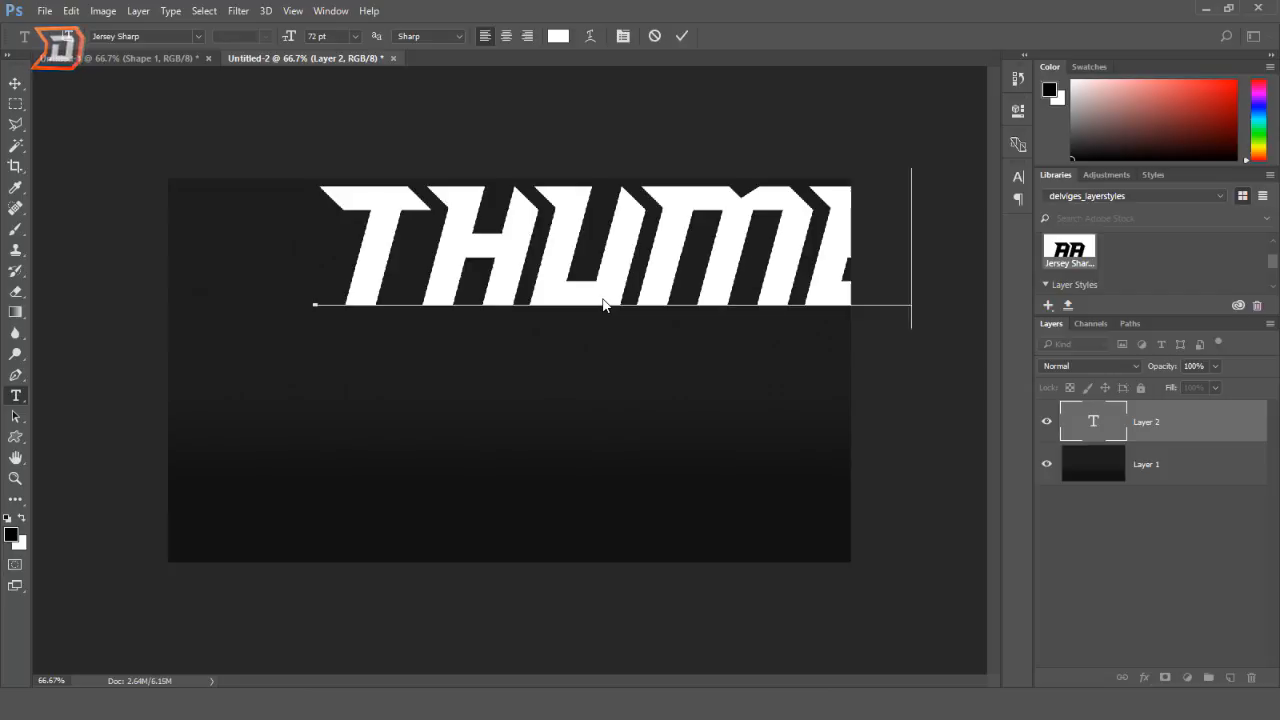
{"action": "left_click", "coordinate": [681, 36]}
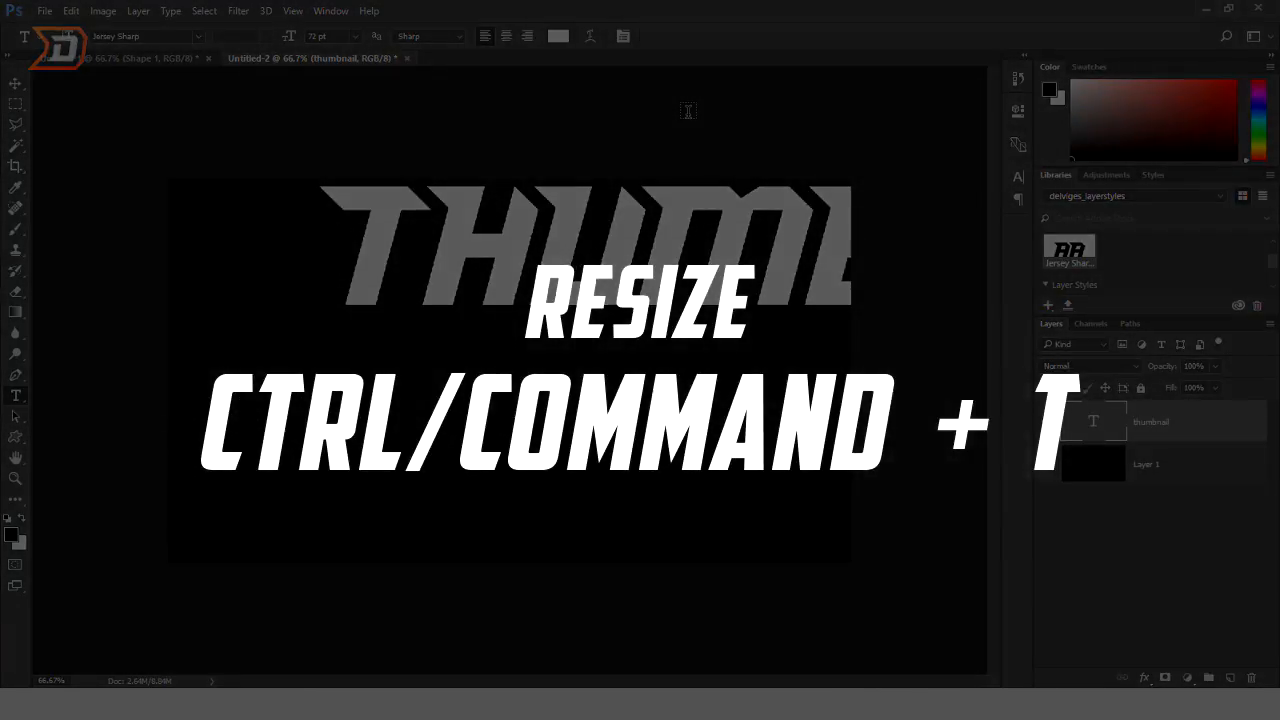
- Scale the "thumbnail" text proportionally to about 52% and position it in the middle of the canvas
{"action": "key", "text": "ctrl+t"}
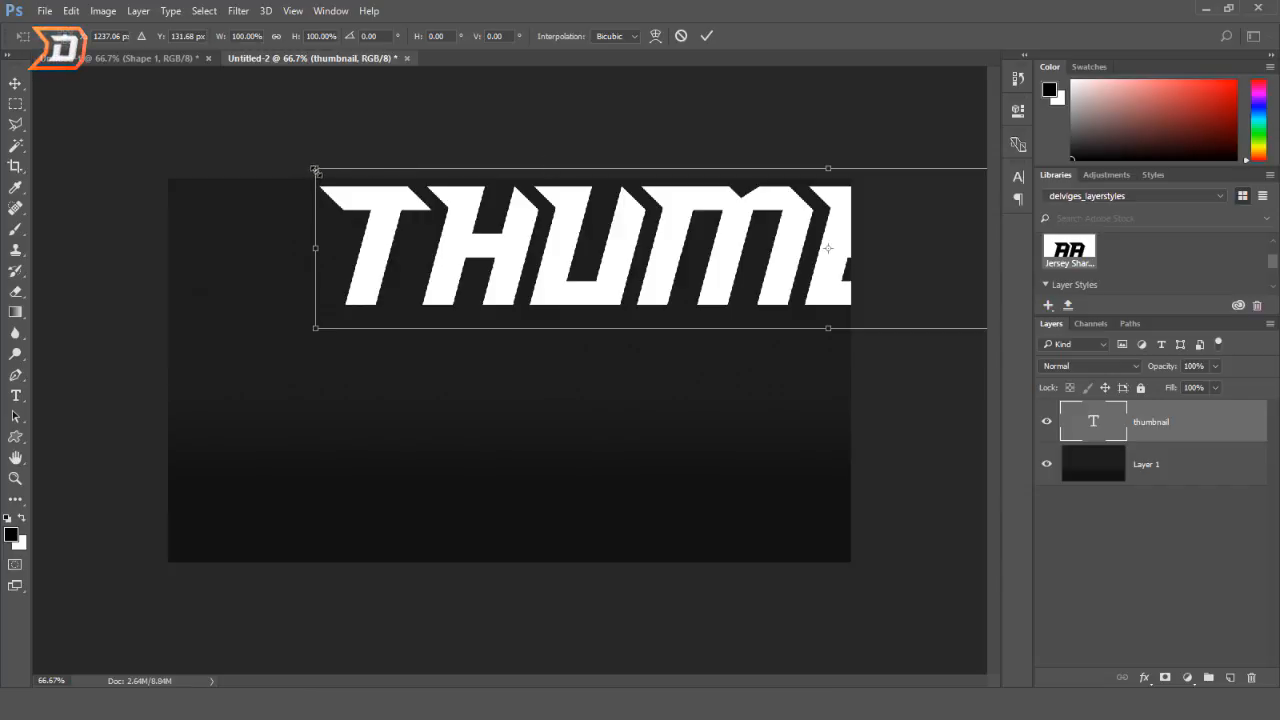
{"action": "left_click_drag", "start_coordinate": [315, 171], "coordinate": [636, 248]}
{"action": "left_click_drag", "start_coordinate": [741, 240], "coordinate": [395, 381]}
{"action": "left_click_drag", "start_coordinate": [704, 346], "coordinate": [780, 334]}
{"action": "left_click_drag", "start_coordinate": [628, 357], "coordinate": [628, 305]}
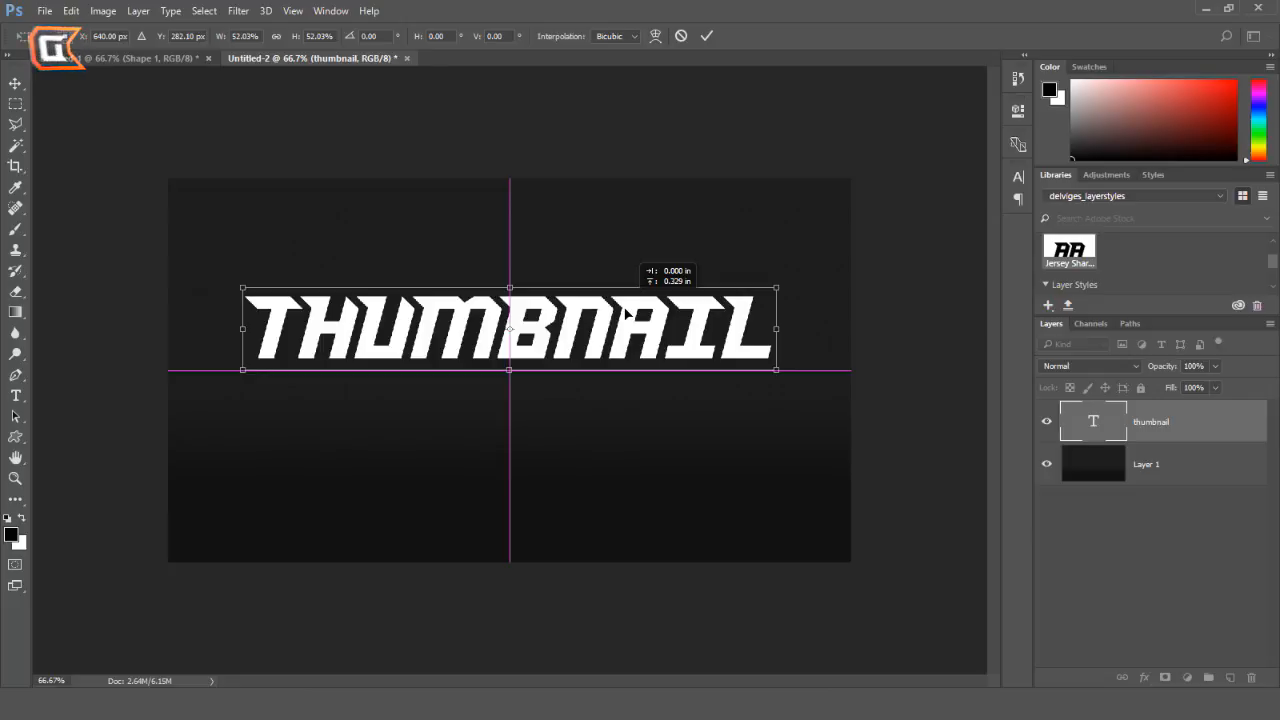
{"action": "left_click_drag", "start_coordinate": [626, 314], "coordinate": [622, 349]}
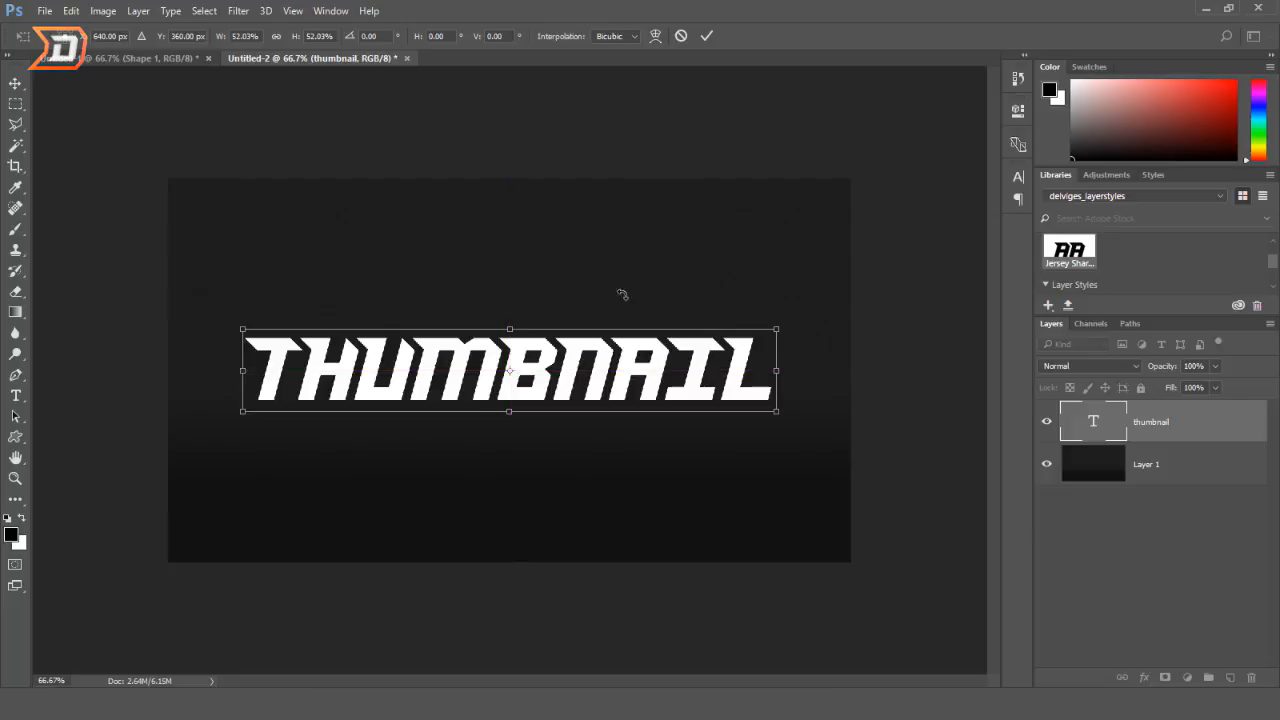
{"action": "left_click", "coordinate": [708, 36]}
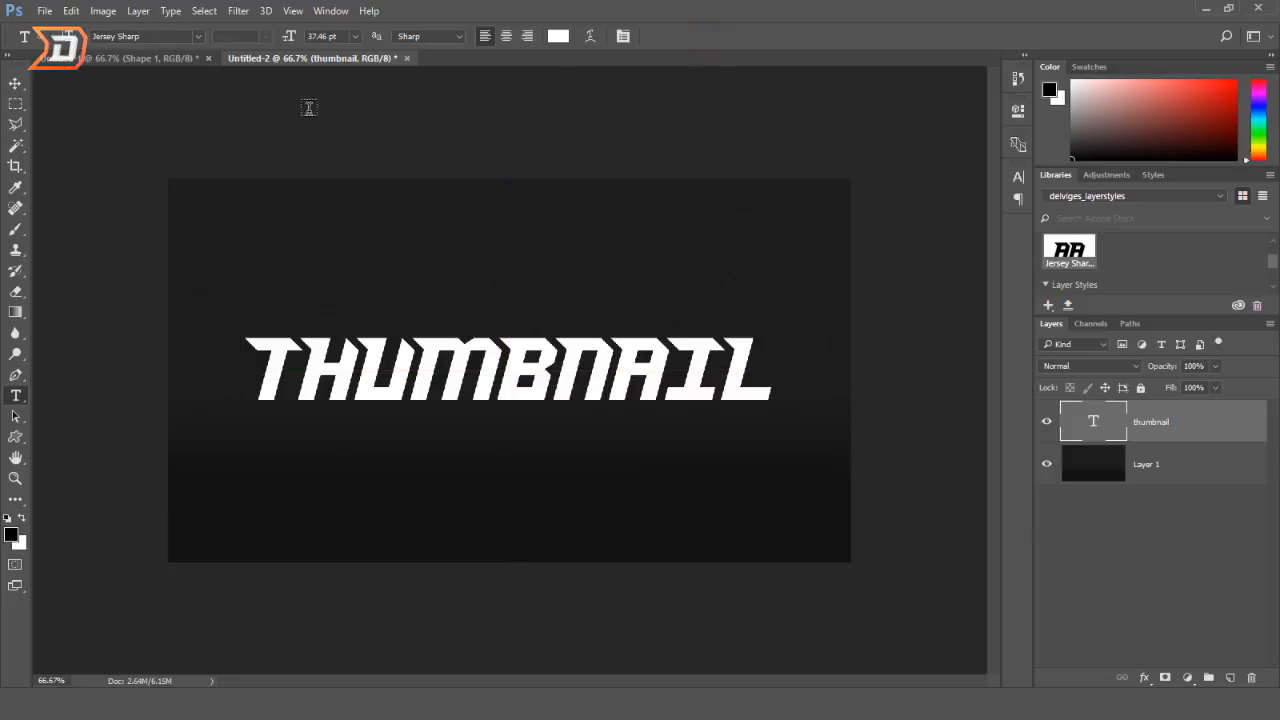
- Align the "thumbnail" text to the vertical and horizontal centers of a full-canvas selection, and deselect
{"action": "left_click", "coordinate": [18, 108]}
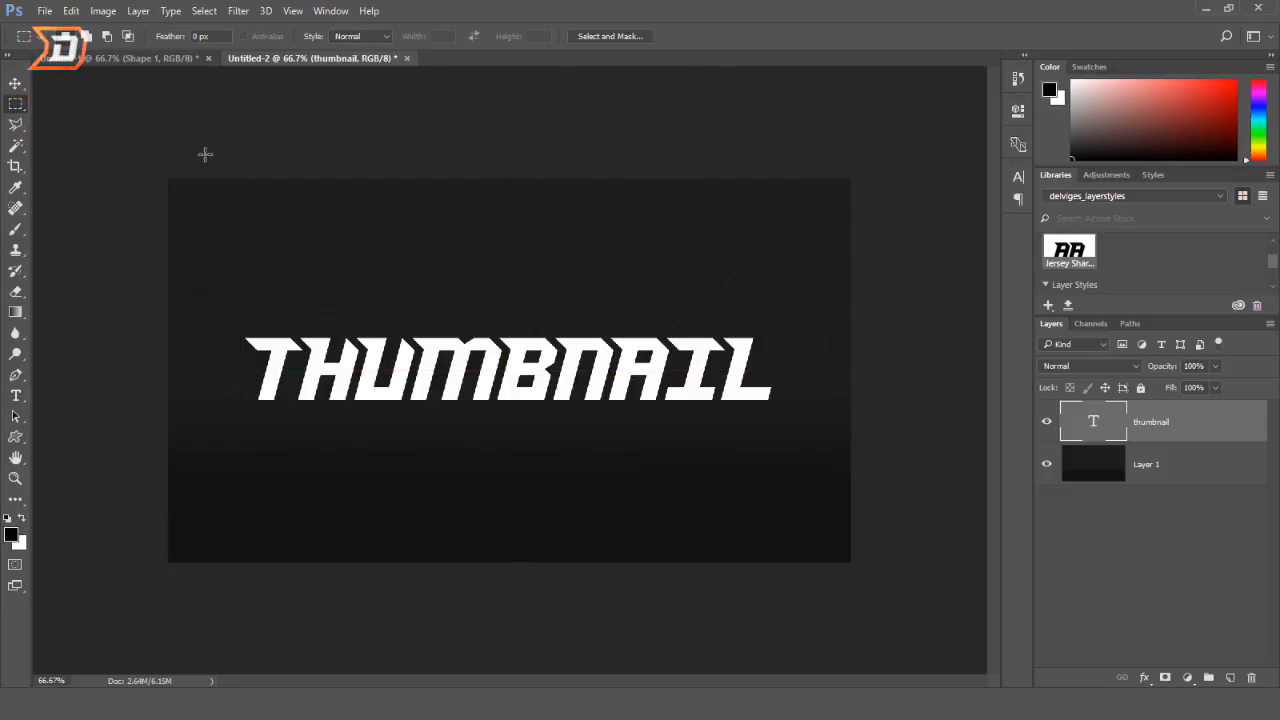
{"action": "left_click_drag", "start_coordinate": [108, 118], "coordinate": [1000, 620]}
{"action": "left_click", "coordinate": [15, 83]}
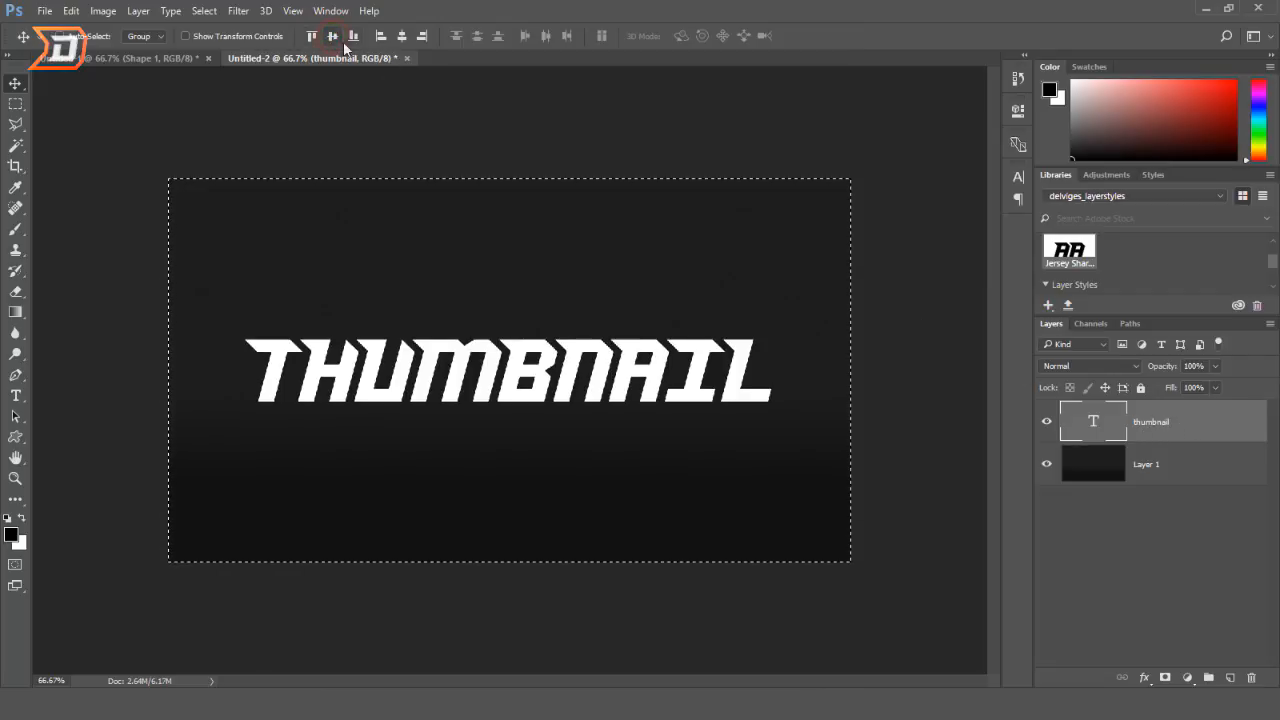
{"action": "left_click", "coordinate": [401, 36]}
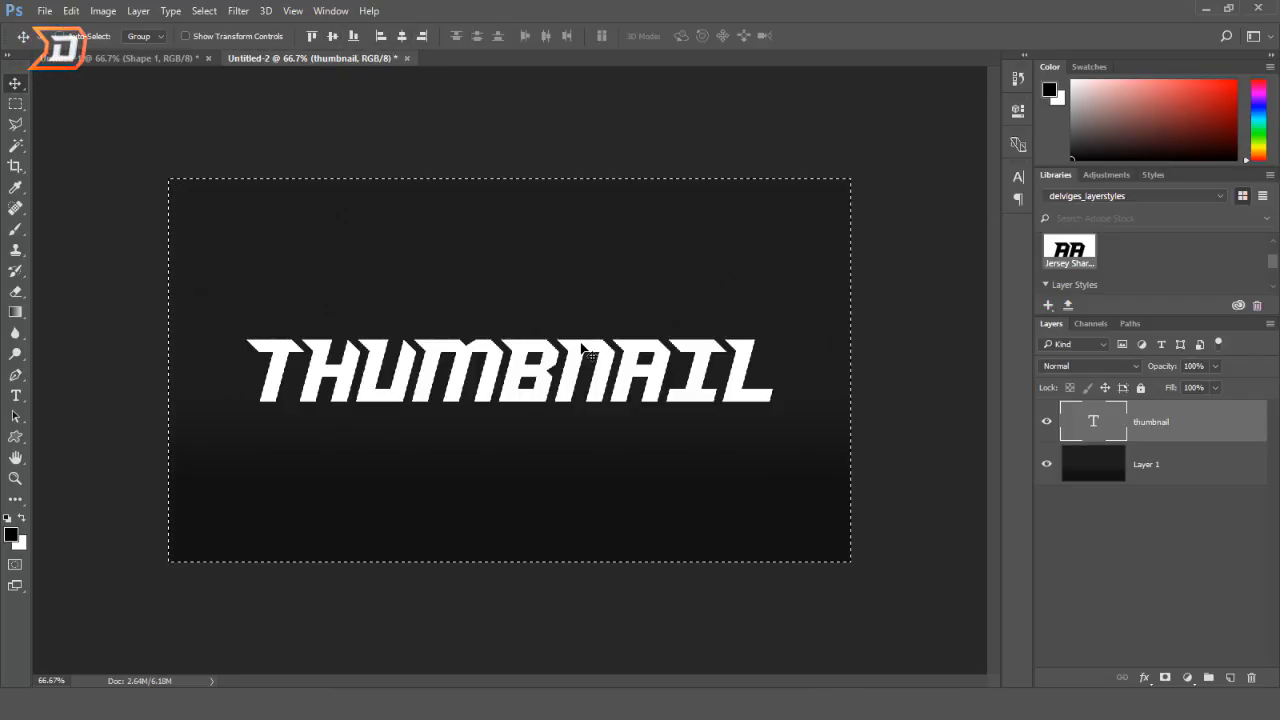
{"action": "key", "text": "ctrl+d"}
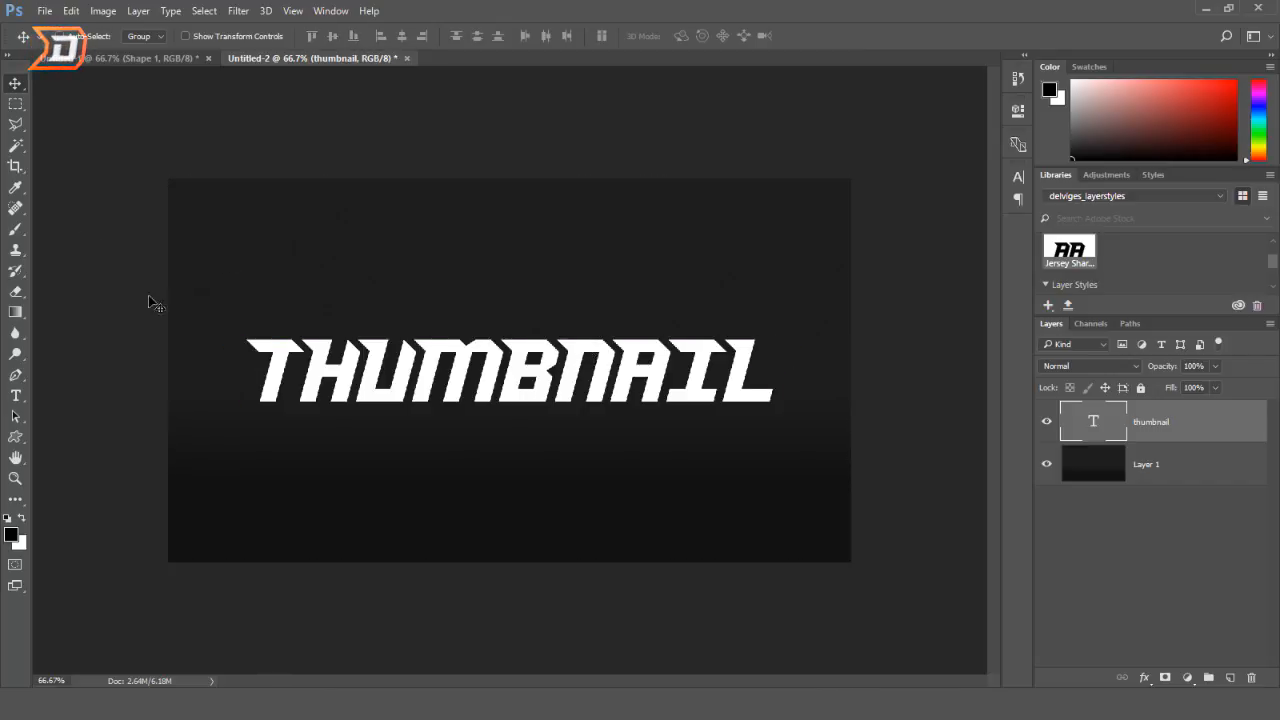
- Move the "thumbnail" text slightly up and place a duplicate of it directly underneath
{"action": "left_click_drag", "start_coordinate": [503, 391], "coordinate": [505, 368]}
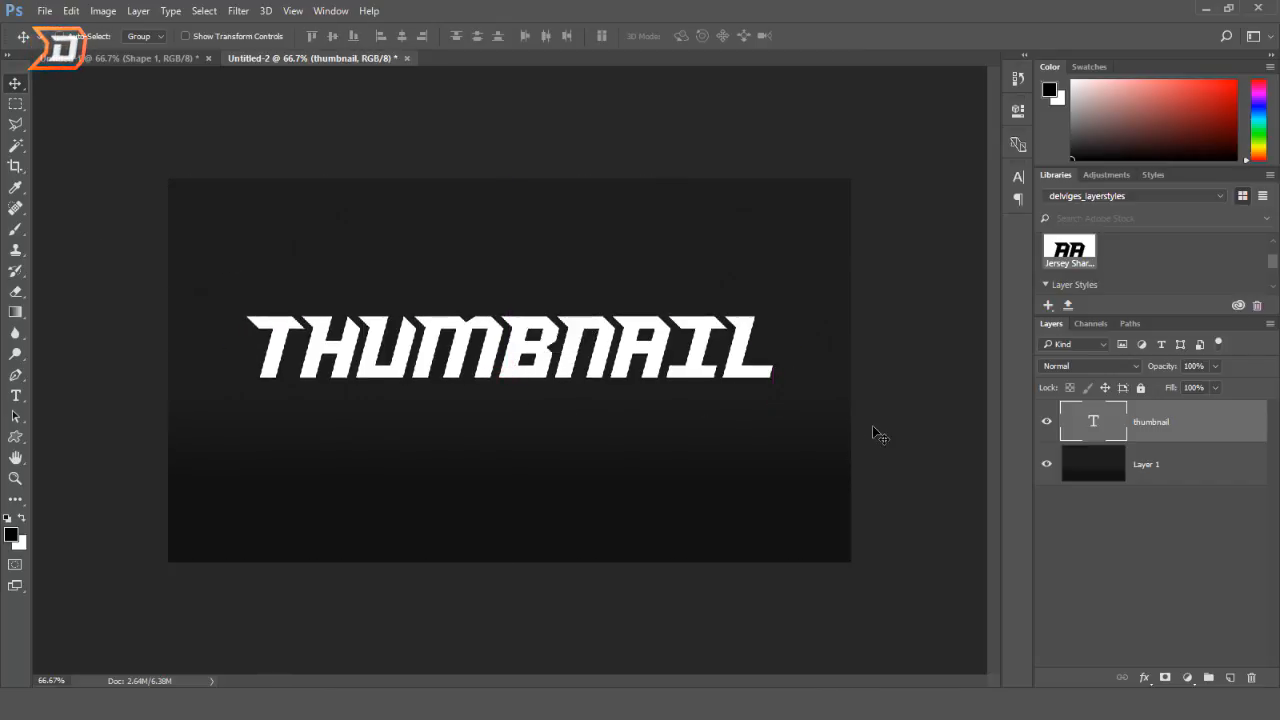
{"action": "key", "text": "ctrl+j"}
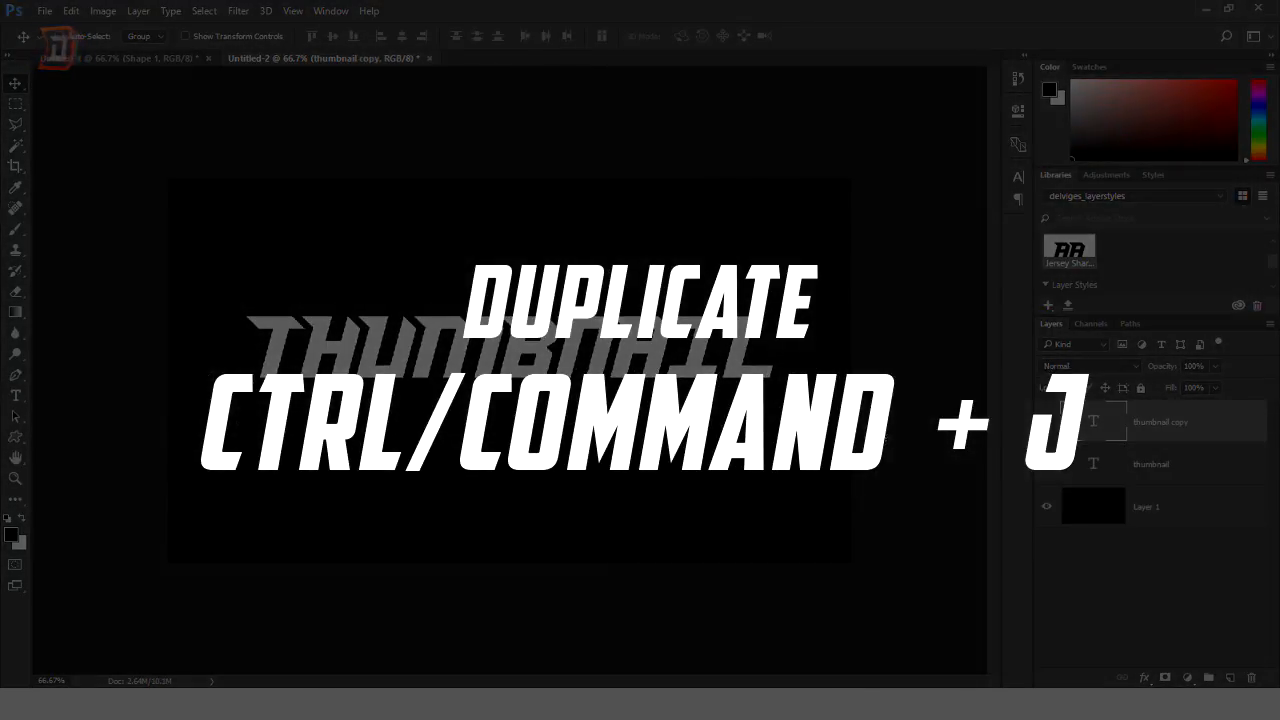
{"action": "left_click_drag", "start_coordinate": [515, 357], "coordinate": [617, 447]}
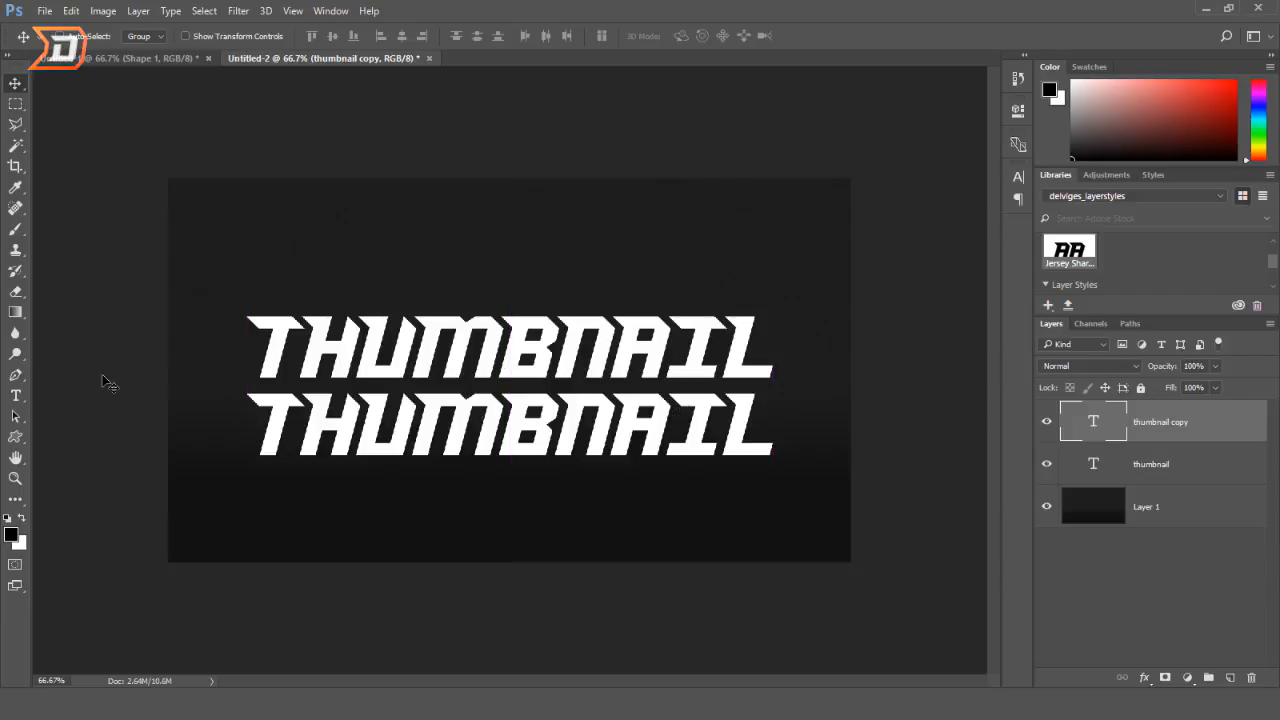
- Replace the wording of the lower duplicate text line with "tutorial"
{"action": "left_click", "coordinate": [25, 397]}
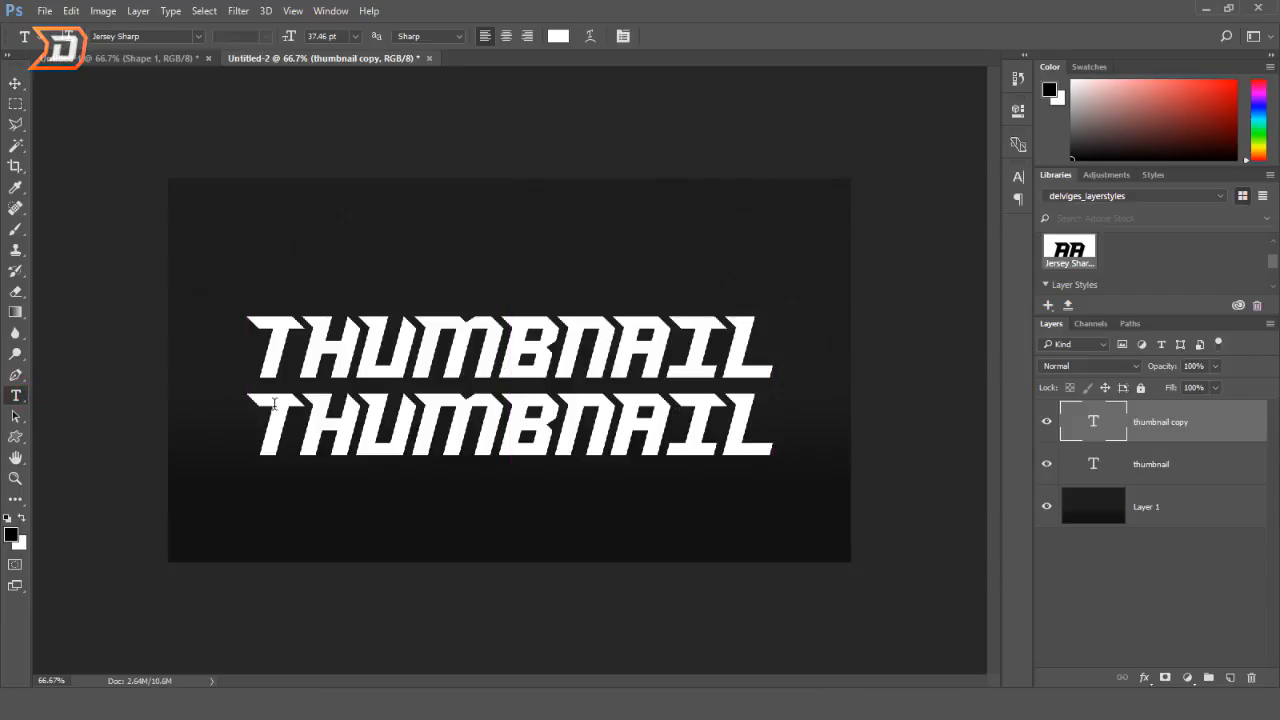
{"action": "left_click_drag", "start_coordinate": [262, 412], "coordinate": [908, 429]}
{"action": "key", "text": "BackSpace"}
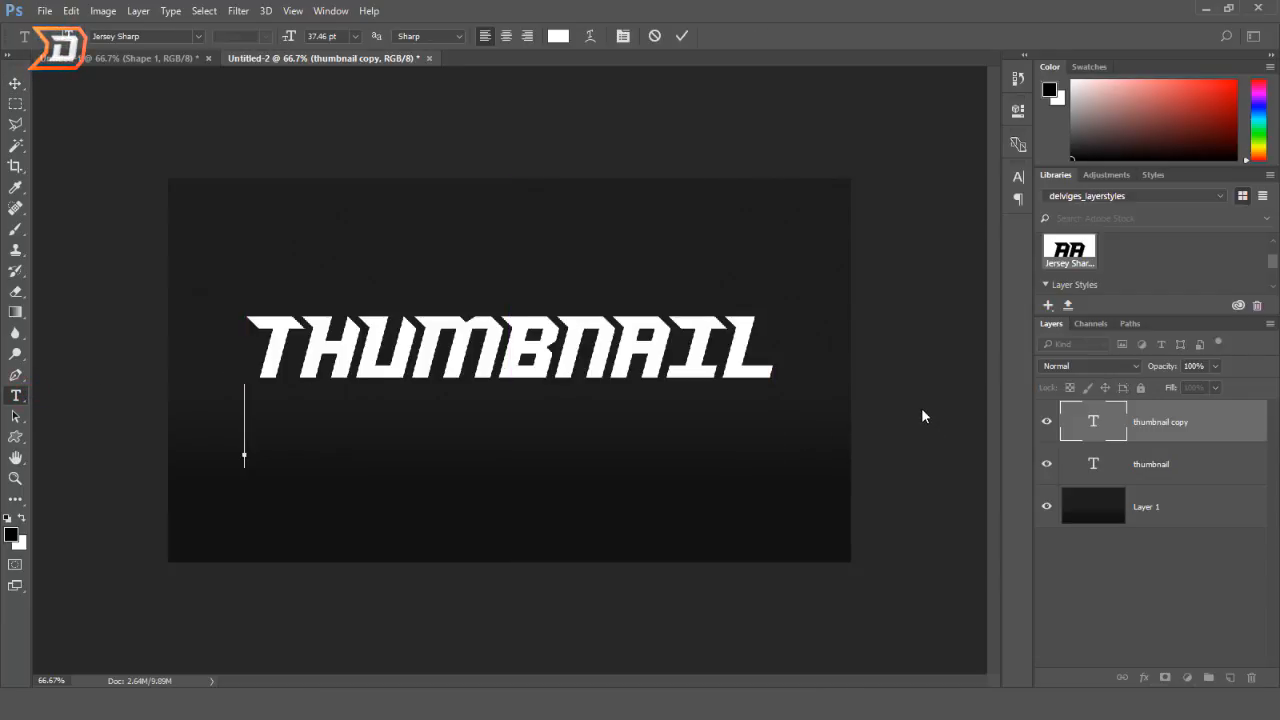
{"action": "type", "text": "TURO"}
{"action": "key", "text": "BackSpace"}
{"action": "key", "text": "BackSpace"}
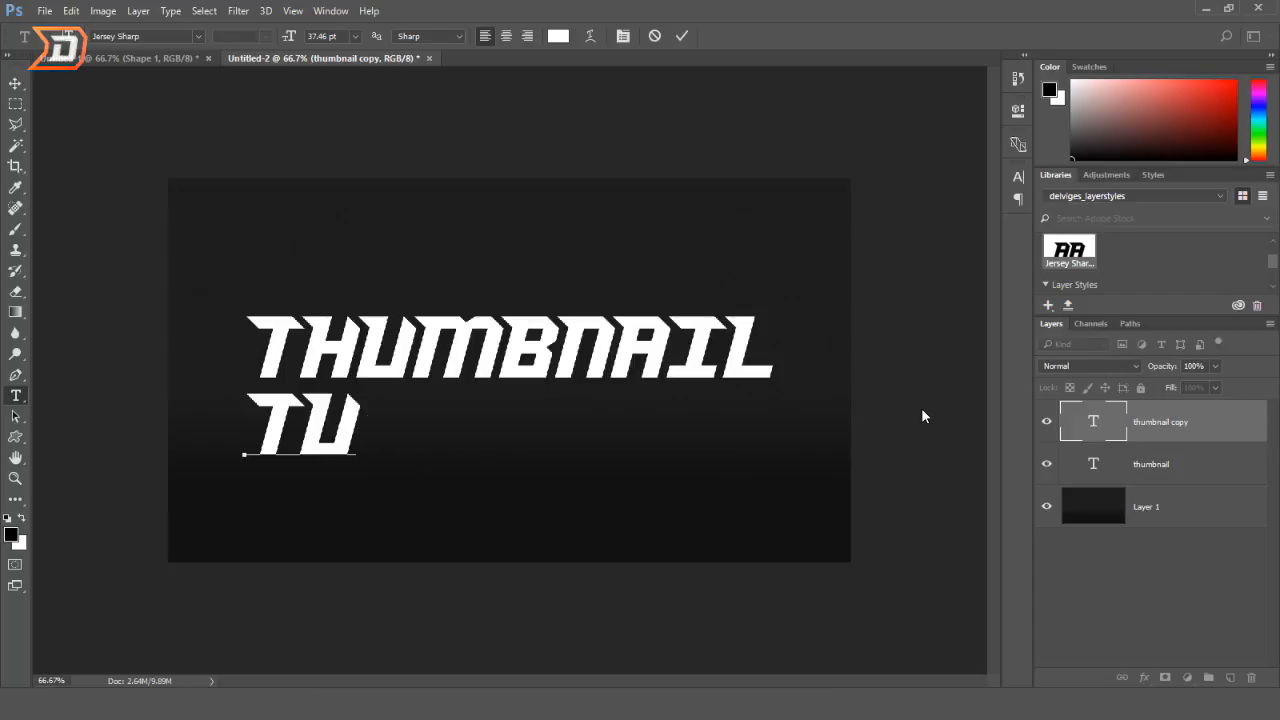
{"action": "type", "text": "TORIAL"}
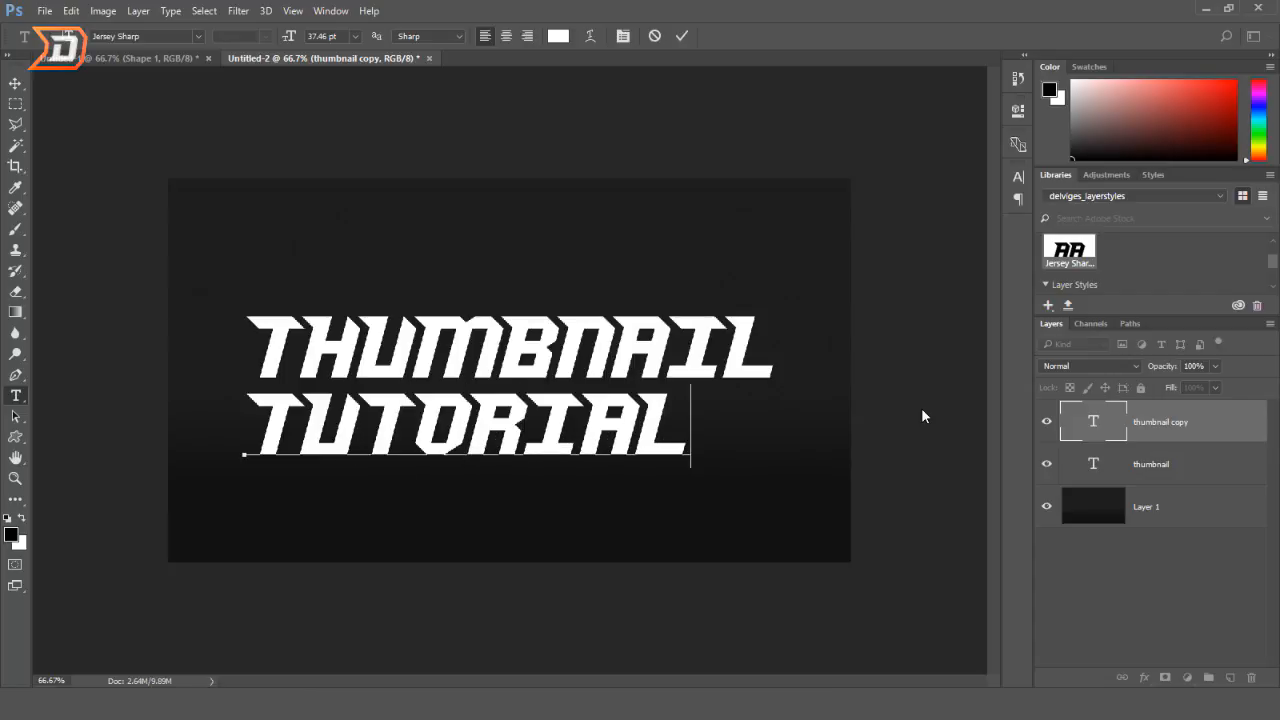
{"action": "left_click", "coordinate": [680, 37]}
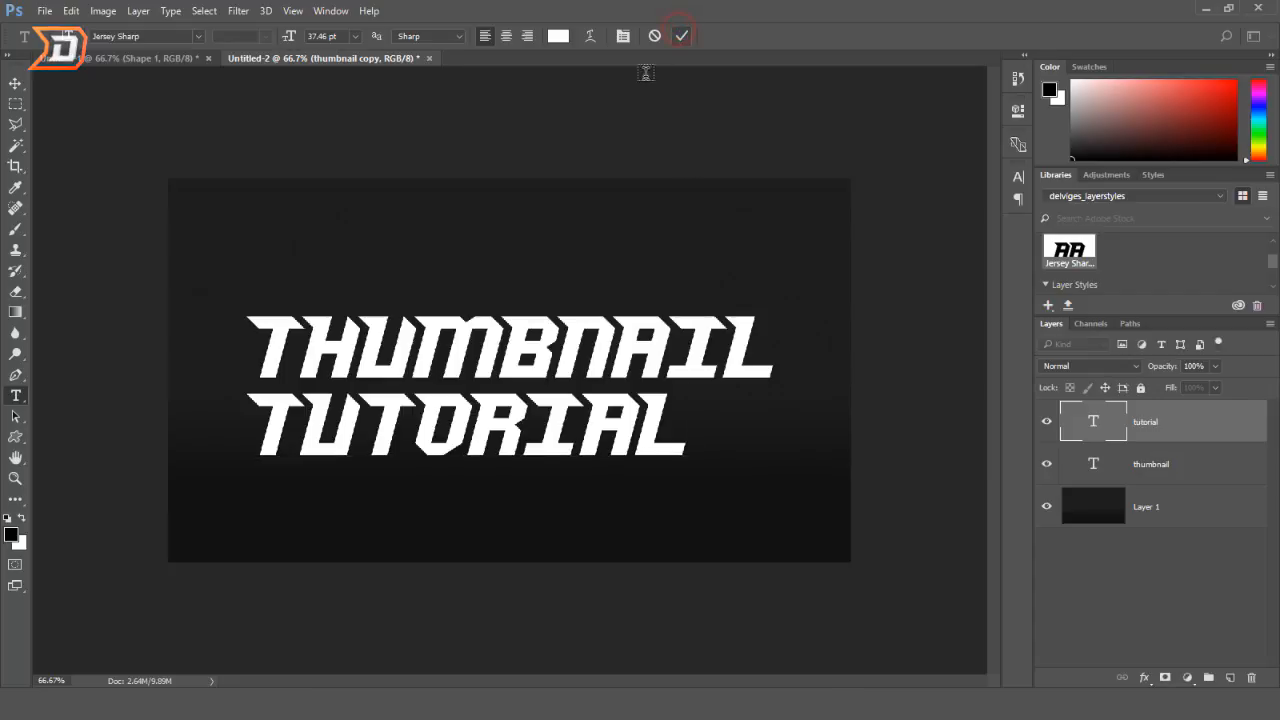
- Shrink the "tutorial" text proportionally and center it close beneath the "thumbnail" line
{"action": "left_click", "coordinate": [15, 83]}
{"action": "left_click_drag", "start_coordinate": [597, 437], "coordinate": [648, 463]}
{"action": "key", "text": "ctrl+t"}
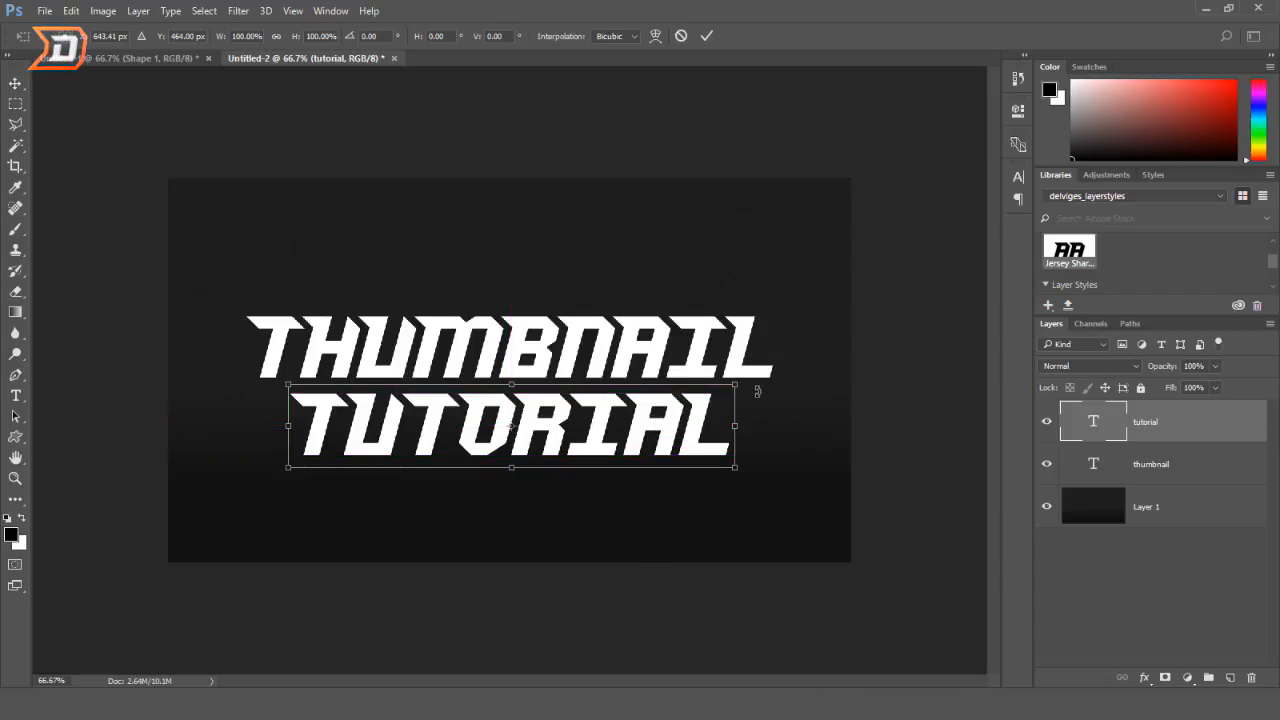
{"action": "left_click_drag", "start_coordinate": [736, 383], "coordinate": [670, 376]}
{"action": "left_click", "coordinate": [707, 36]}
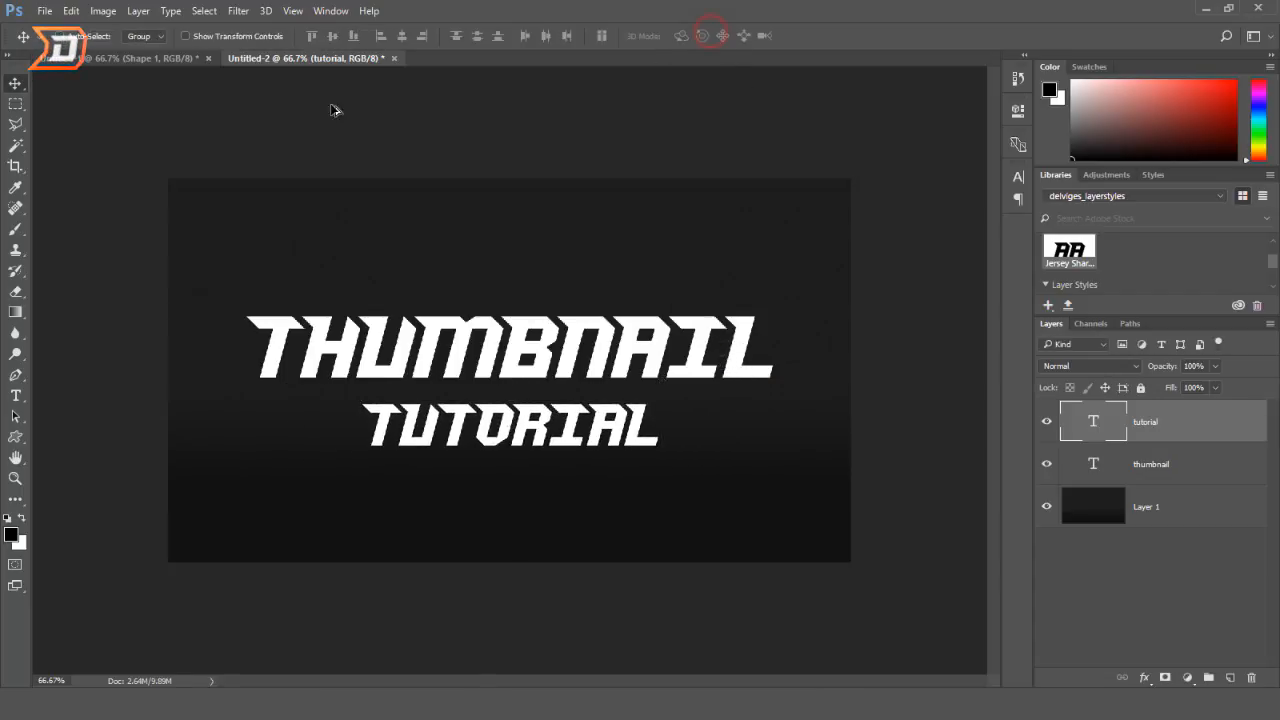
{"action": "left_click_drag", "start_coordinate": [620, 442], "coordinate": [621, 429]}
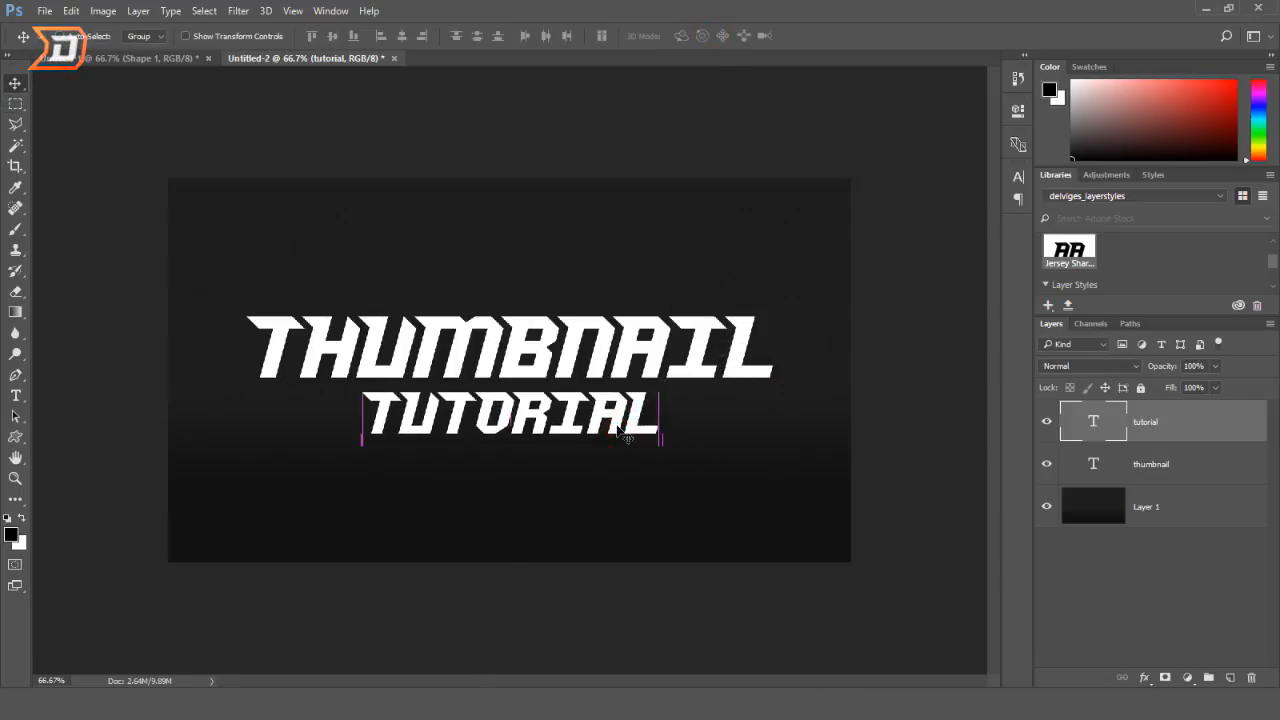
- Draw a thin black rectangle about 184 x 14 px beside the start of "tutorial" on a new layer, and rasterize it
{"action": "left_click", "coordinate": [1231, 678]}
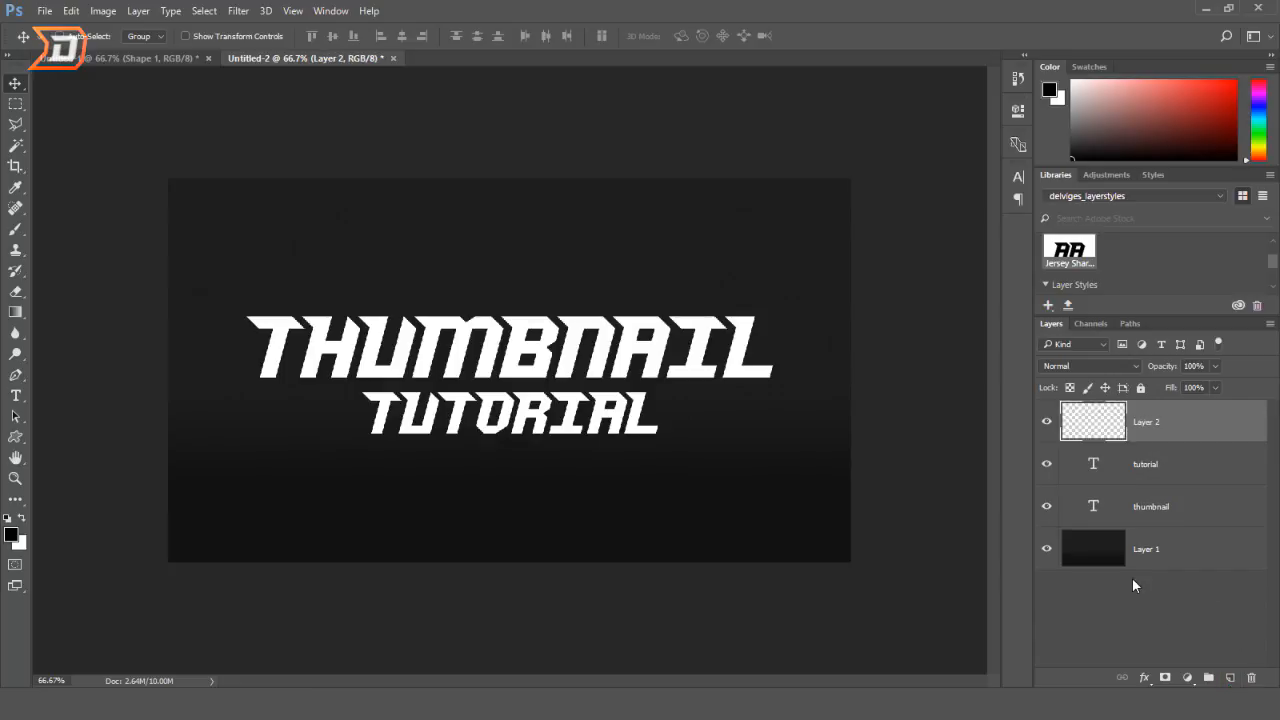
{"action": "left_click", "coordinate": [17, 438]}
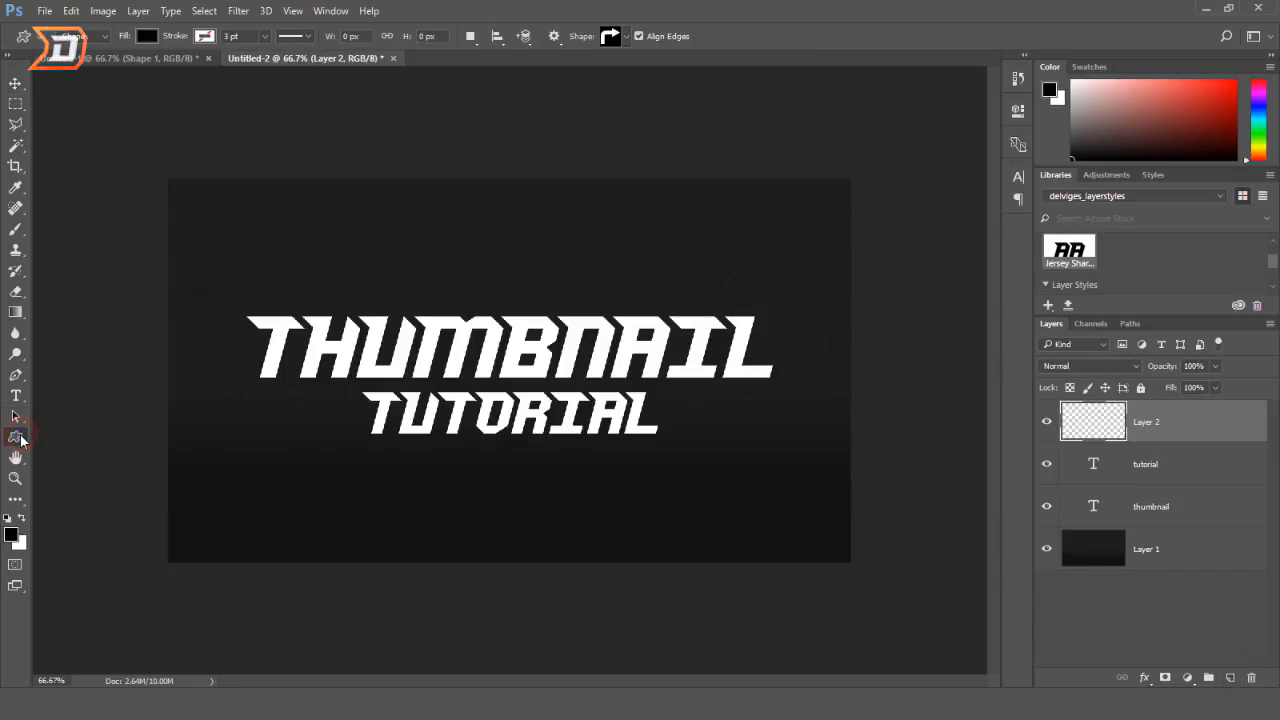
{"action": "right_click", "coordinate": [18, 438]}
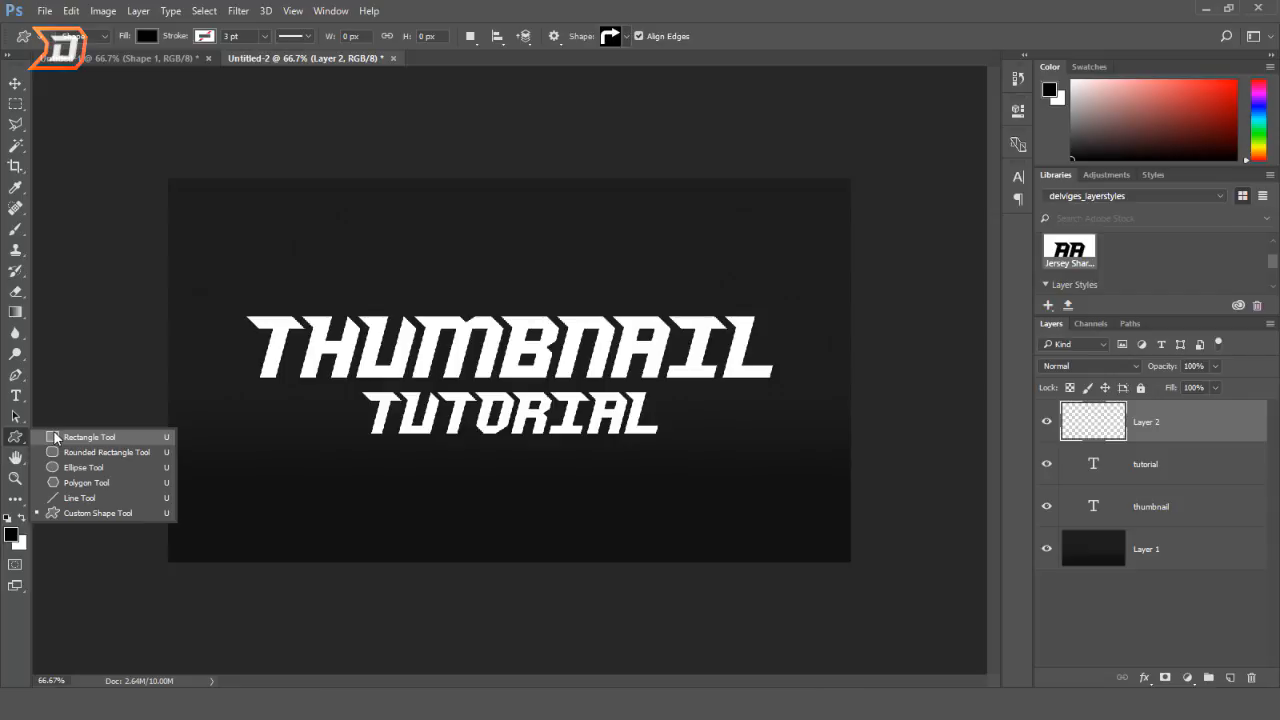
{"action": "left_click", "coordinate": [24, 439]}
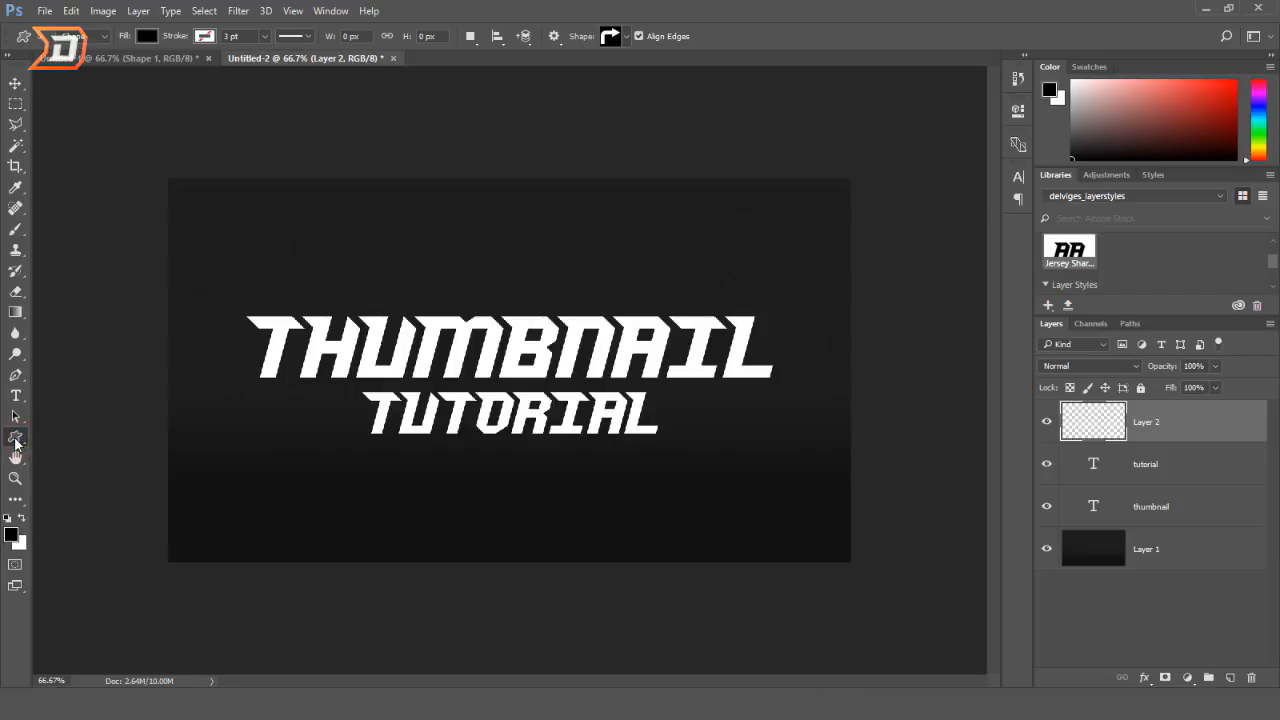
{"action": "right_click", "coordinate": [15, 440]}
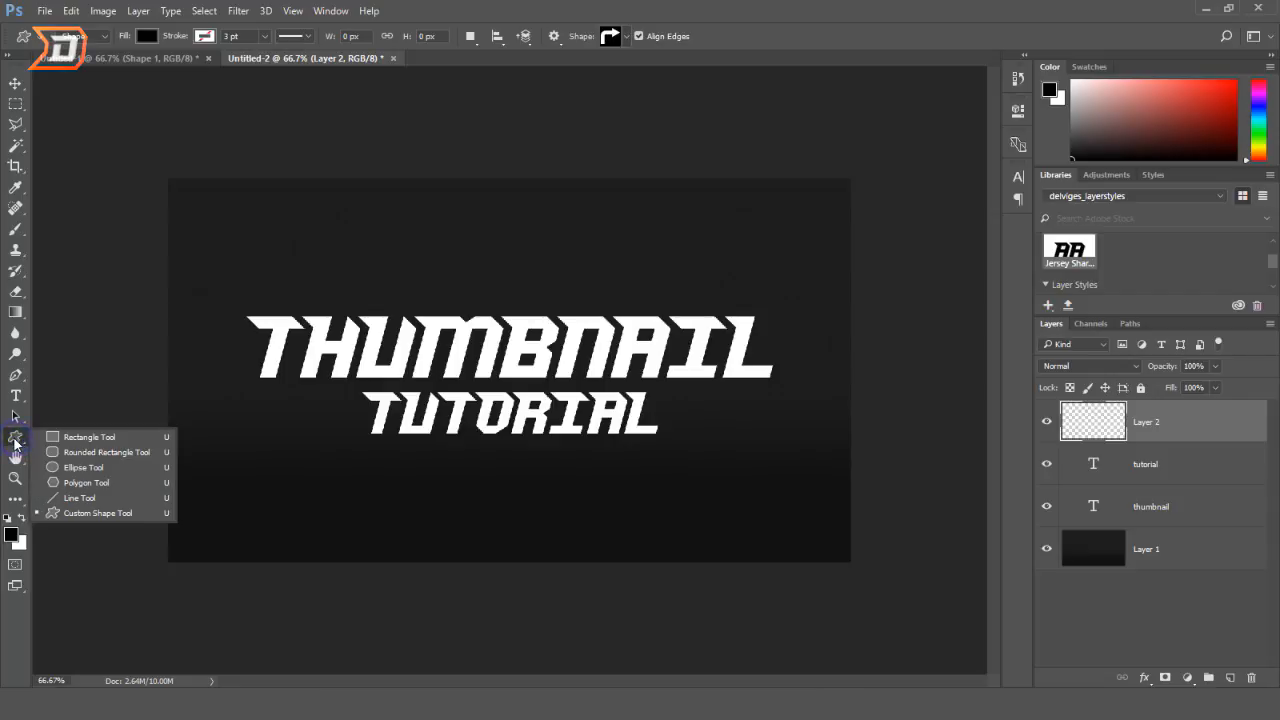
{"action": "left_click", "coordinate": [67, 441]}
{"action": "left_click_drag", "start_coordinate": [260, 403], "coordinate": [357, 408]}
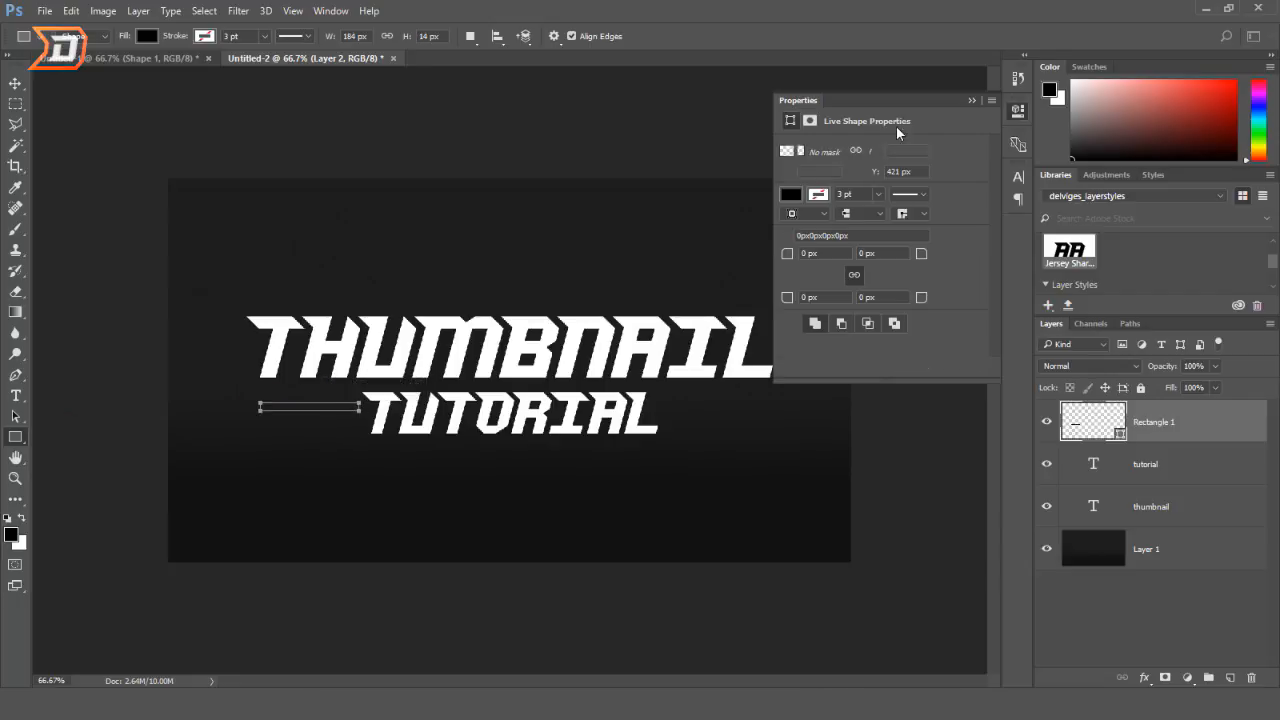
{"action": "left_click", "coordinate": [973, 101]}
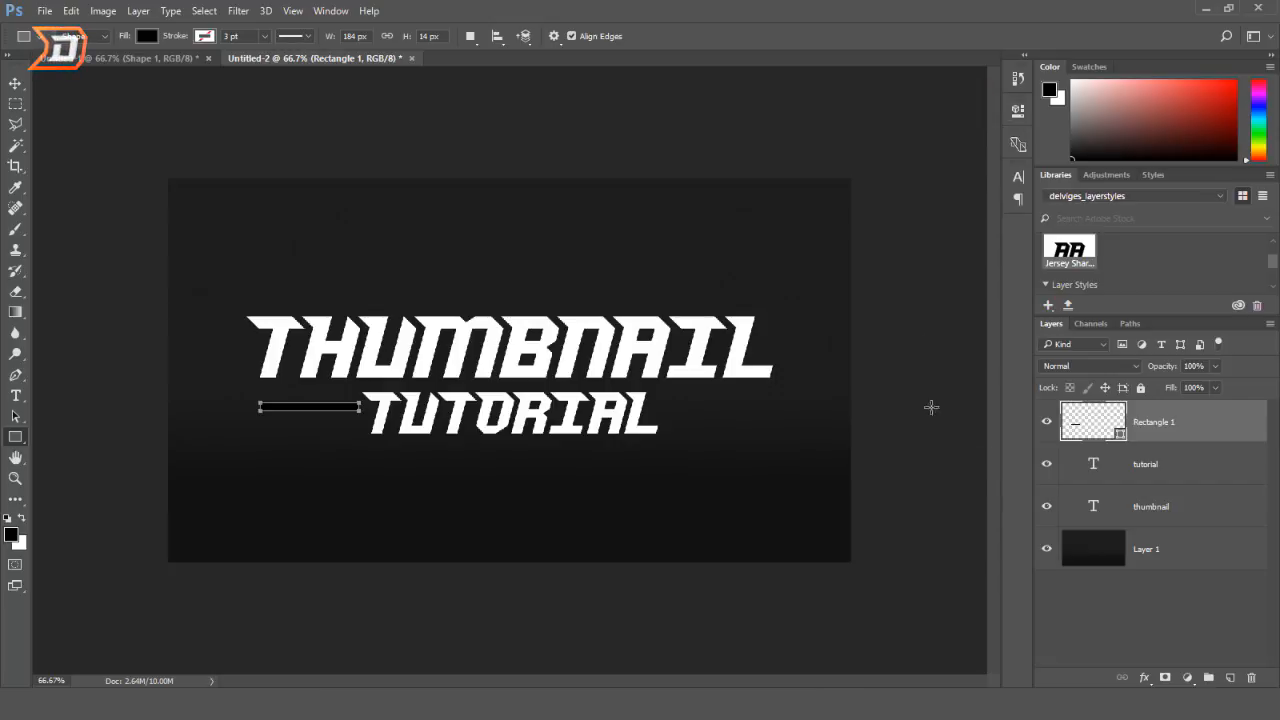
{"action": "right_click", "coordinate": [1222, 431]}
{"action": "left_click", "coordinate": [905, 309]}
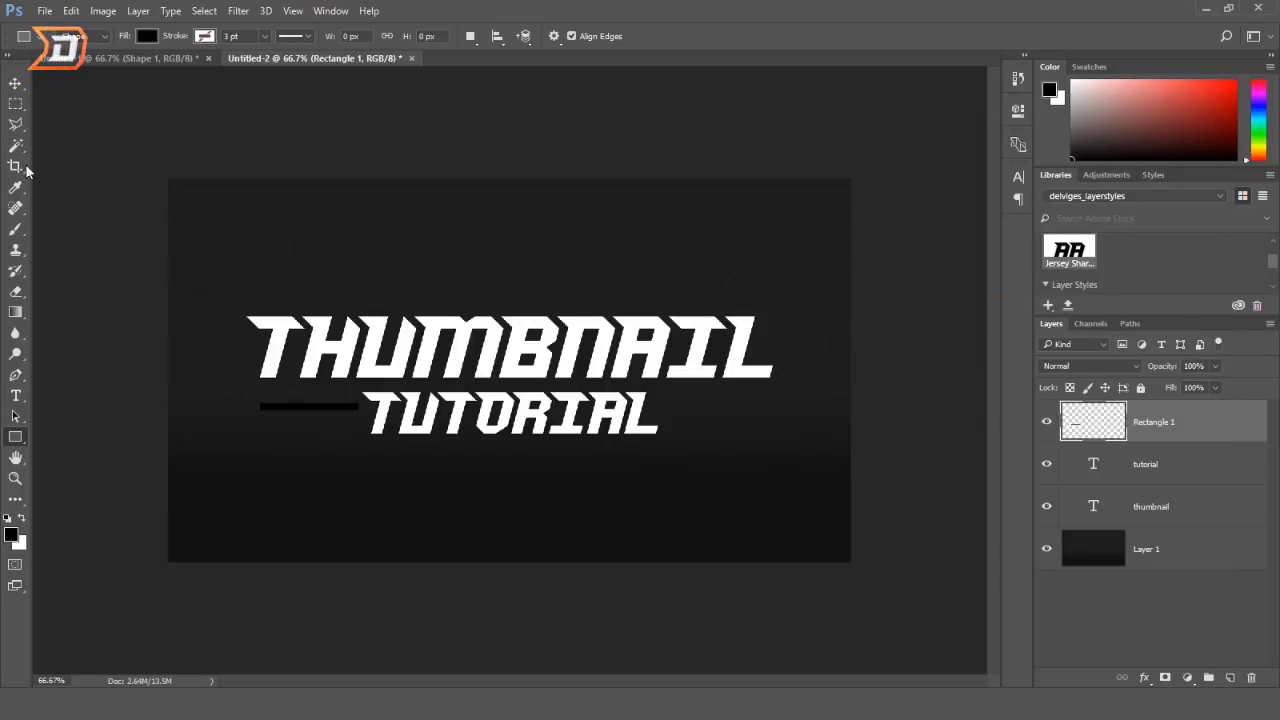
- Apply a white (ffffff) Color Overlay to the thin rectangle and rasterize its layer style
{"action": "left_click", "coordinate": [15, 84]}
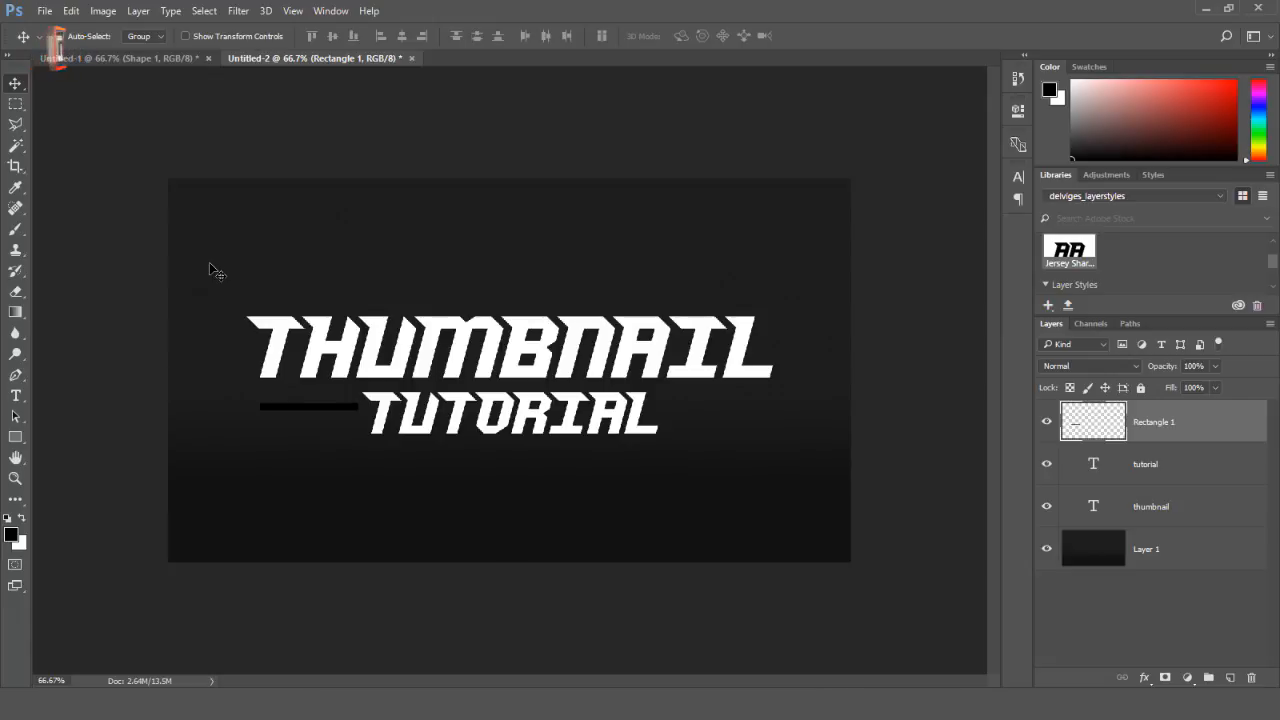
{"action": "key", "text": "ctrl"}
{"action": "key", "text": "ctrl+plus"}
{"action": "key", "text": "ctrl+plus"}
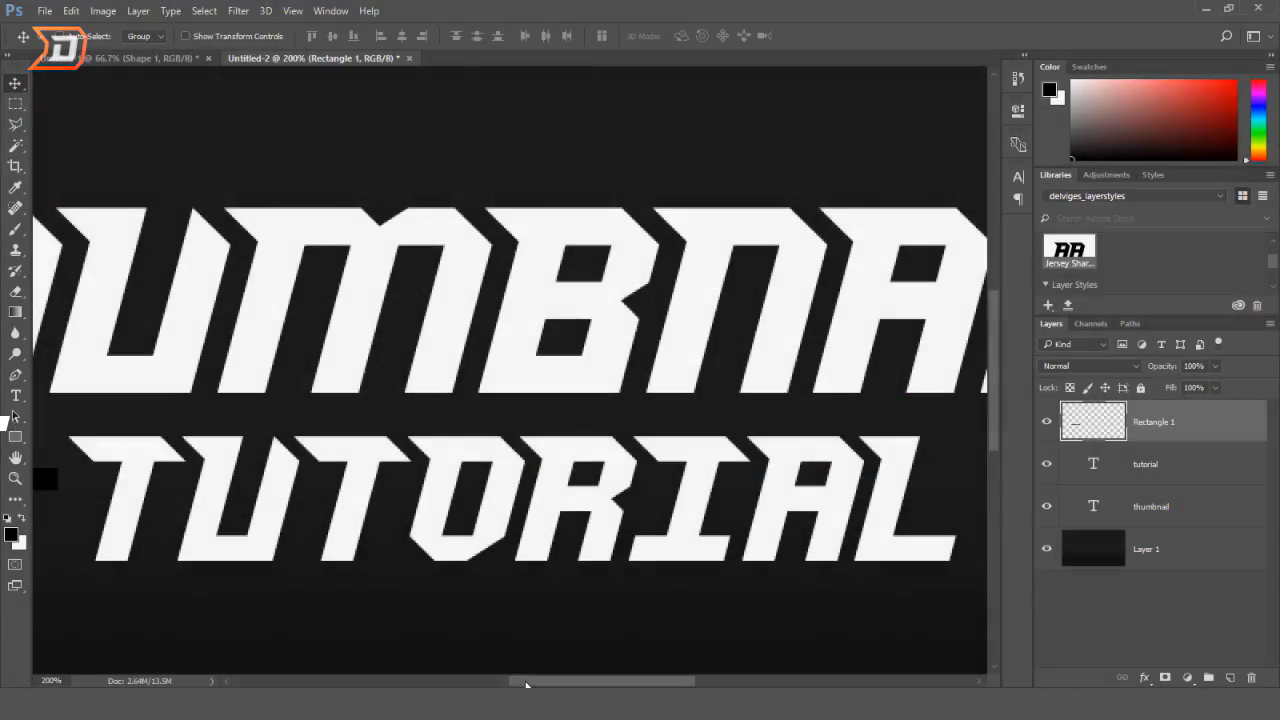
{"action": "left_click_drag", "start_coordinate": [526, 683], "coordinate": [420, 677]}
{"action": "scroll", "coordinate": [435, 536], "scroll_direction": "down", "scroll_amount": 1}
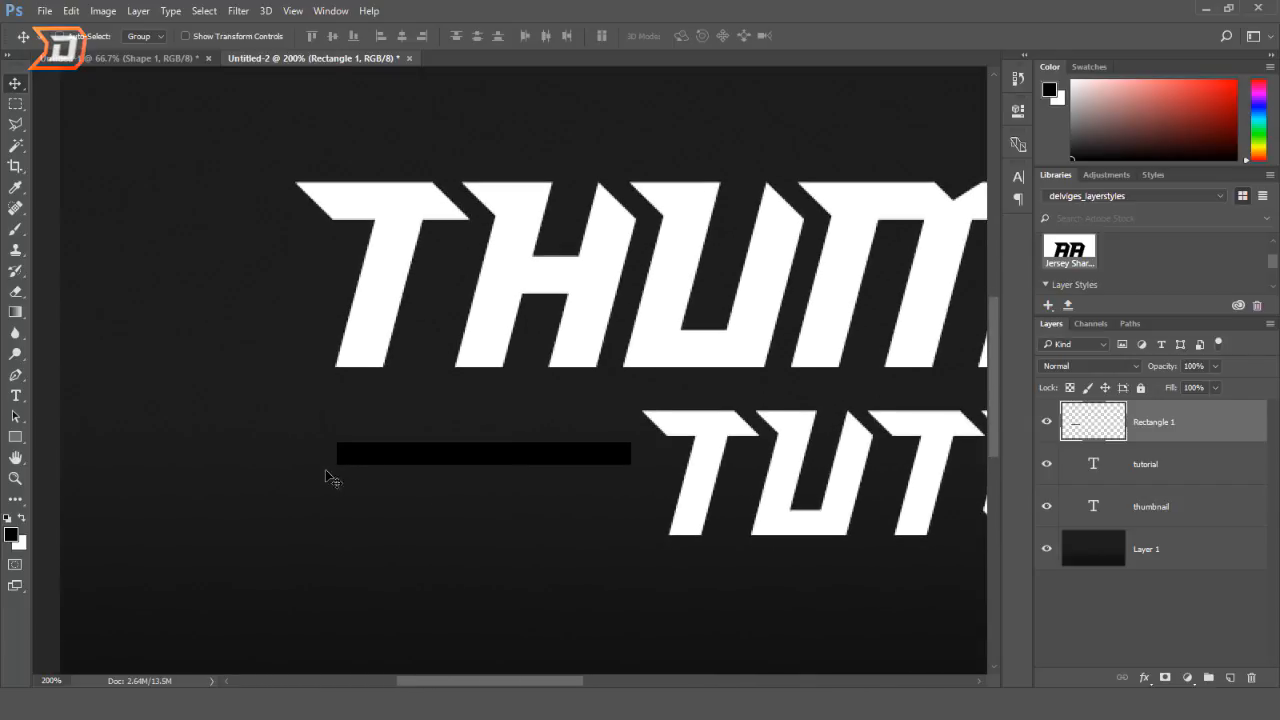
{"action": "left_click", "coordinate": [1246, 422]}
{"action": "double_click", "coordinate": [1246, 422]}
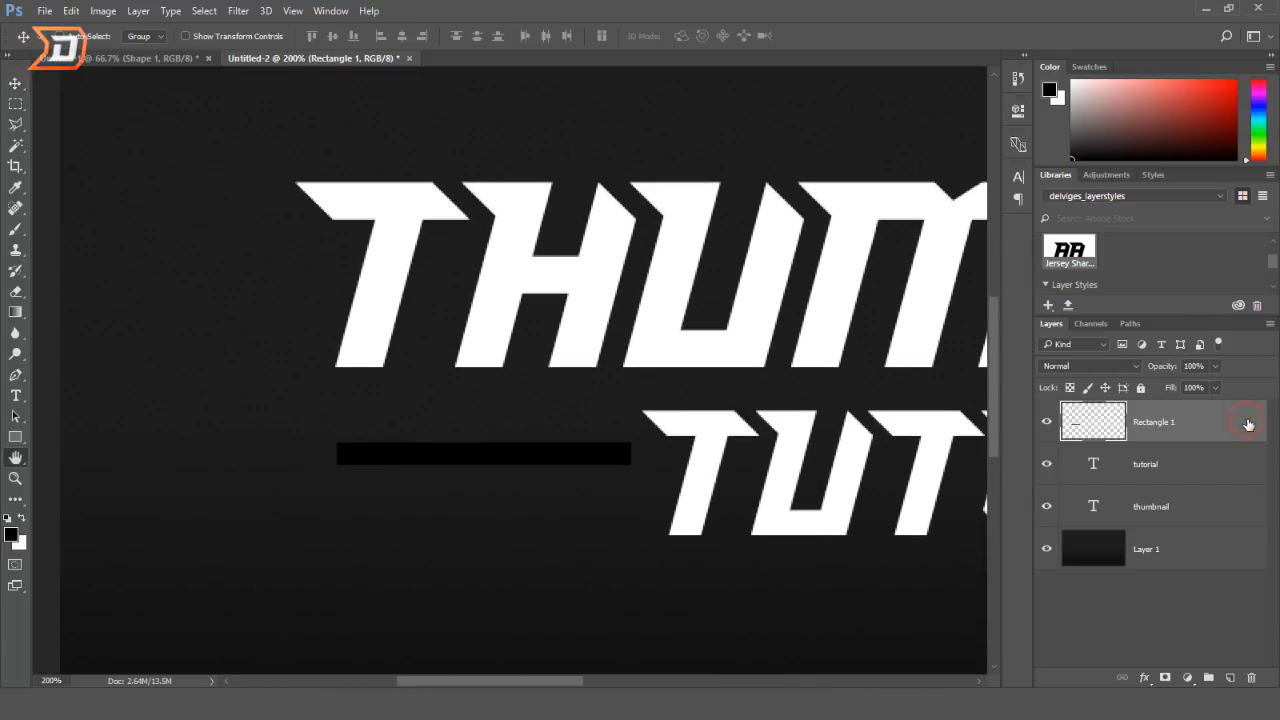
{"action": "left_click", "coordinate": [630, 397]}
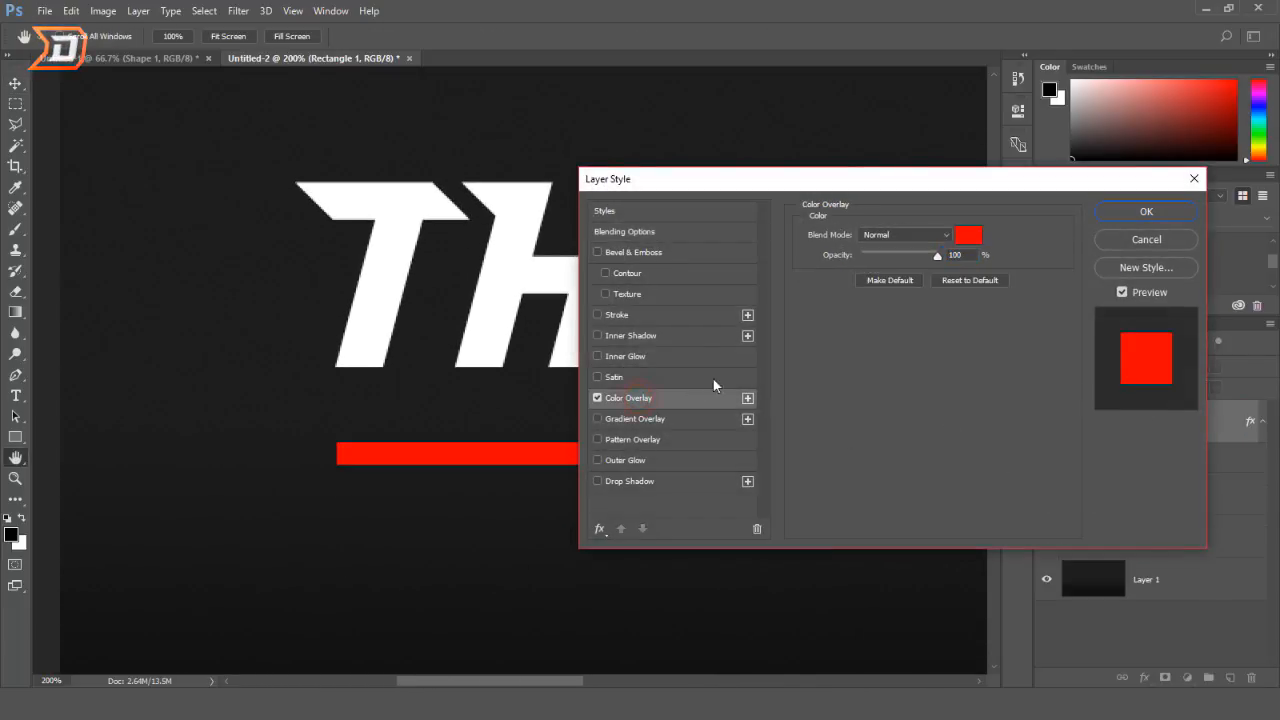
{"action": "left_click", "coordinate": [970, 236]}
{"action": "type", "text": "ffffff"}
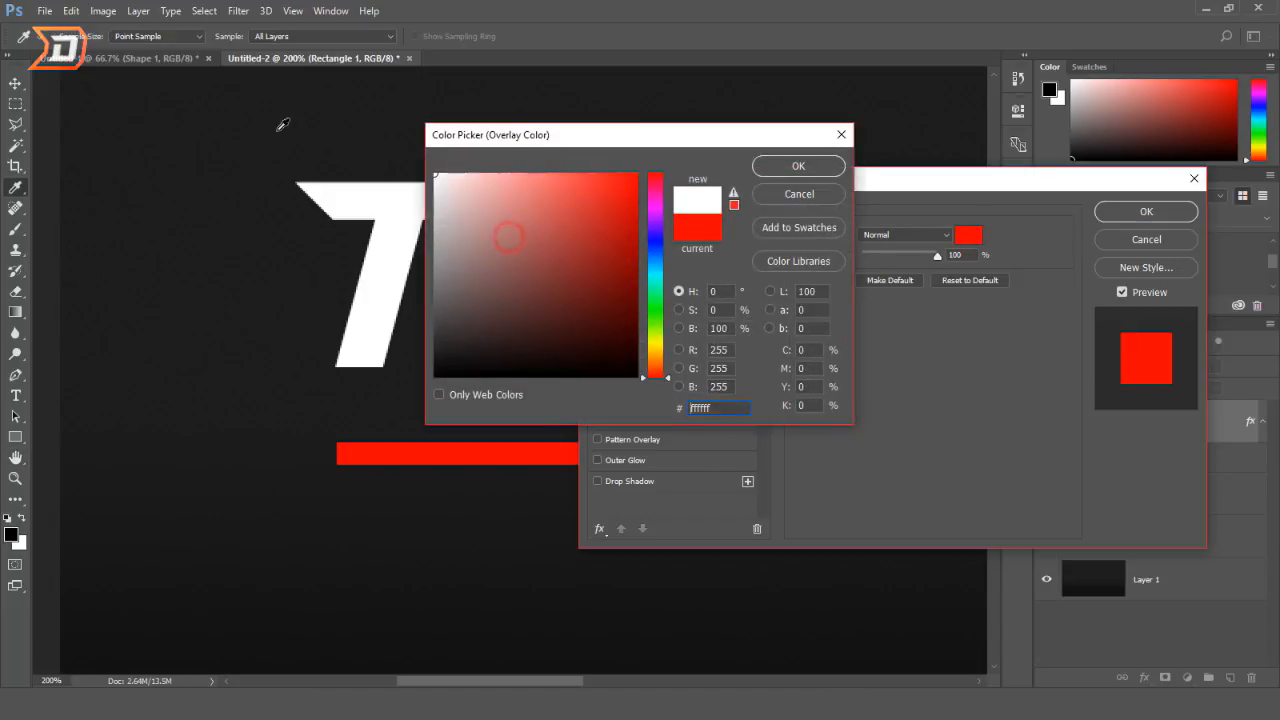
{"action": "left_click", "coordinate": [790, 160]}
{"action": "left_click", "coordinate": [1125, 213]}
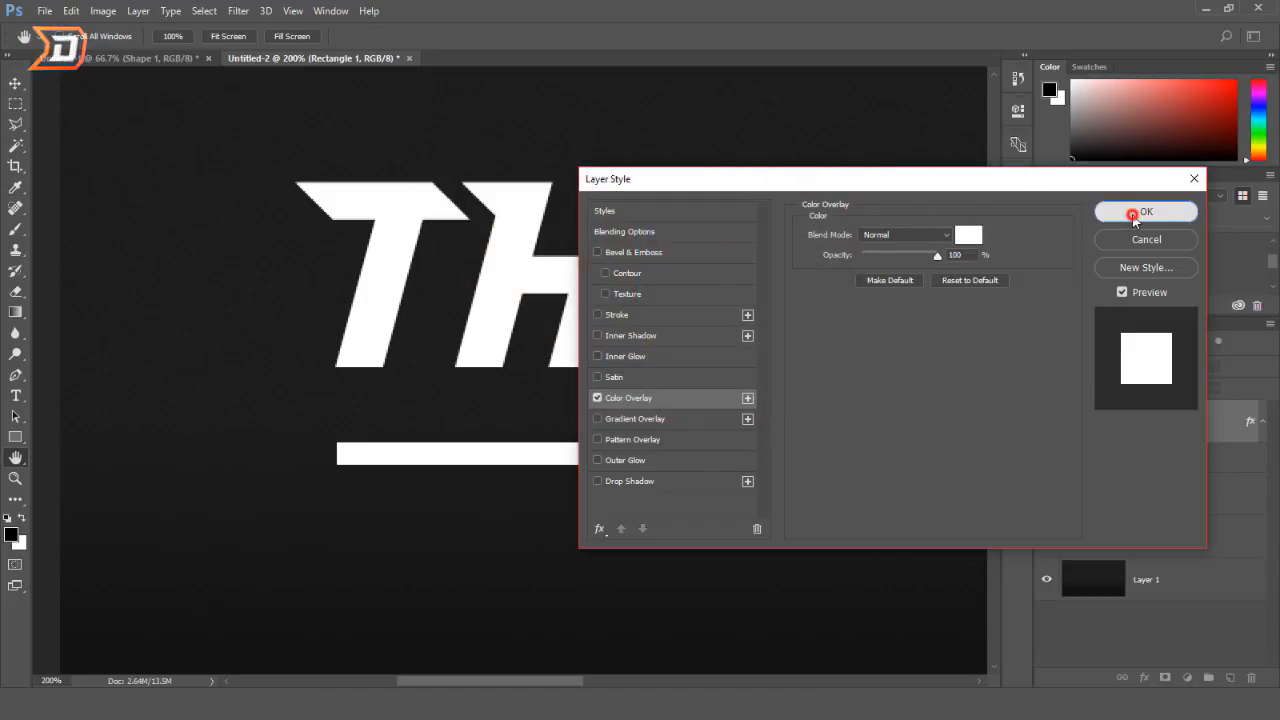
{"action": "right_click", "coordinate": [1210, 443]}
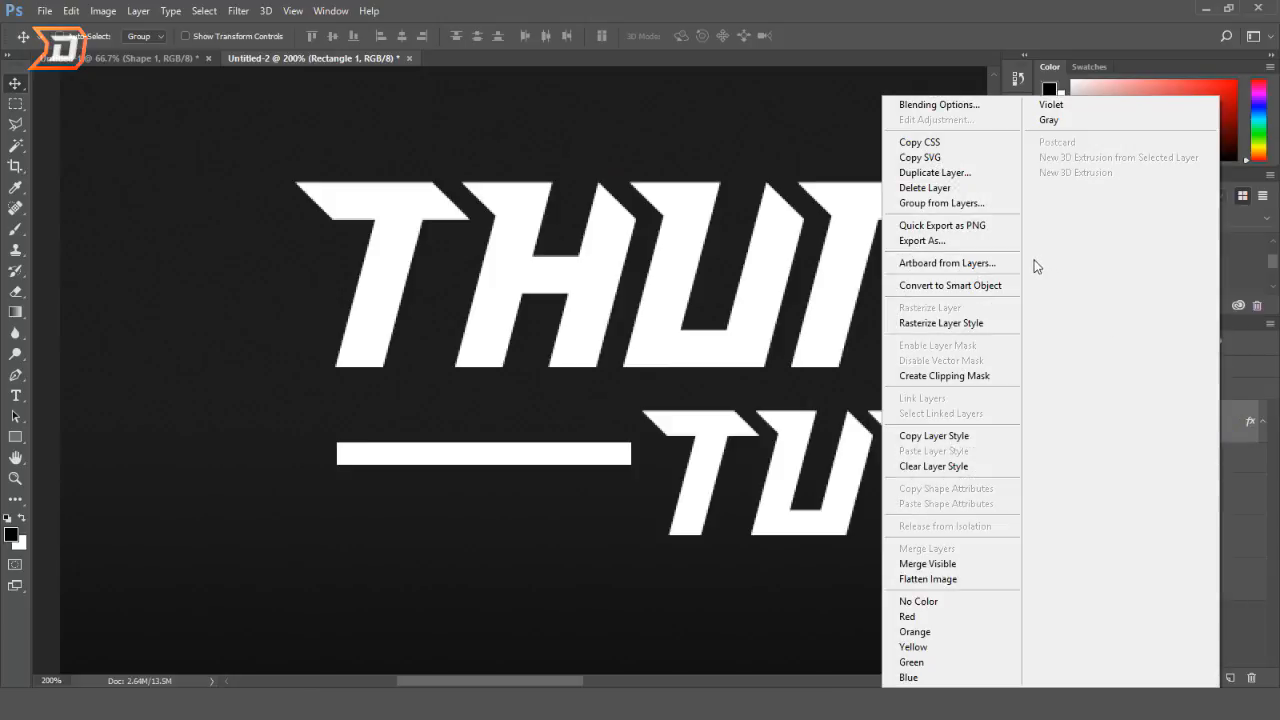
{"action": "left_click", "coordinate": [971, 323]}
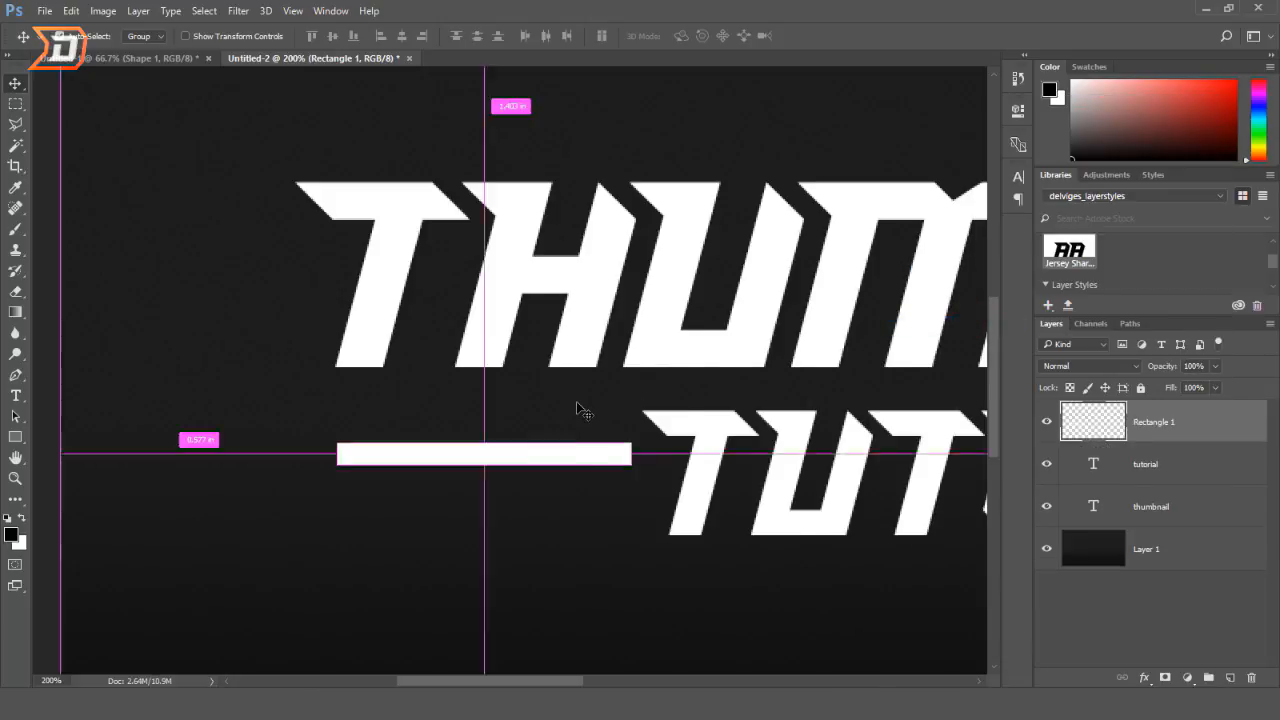
- Duplicate the white bar and place the copy level with it just after the end of "tutorial"
{"action": "key", "text": "ctrl+minus"}
{"action": "key", "text": "ctrl+minus"}
{"action": "key", "text": "ctrl+j"}
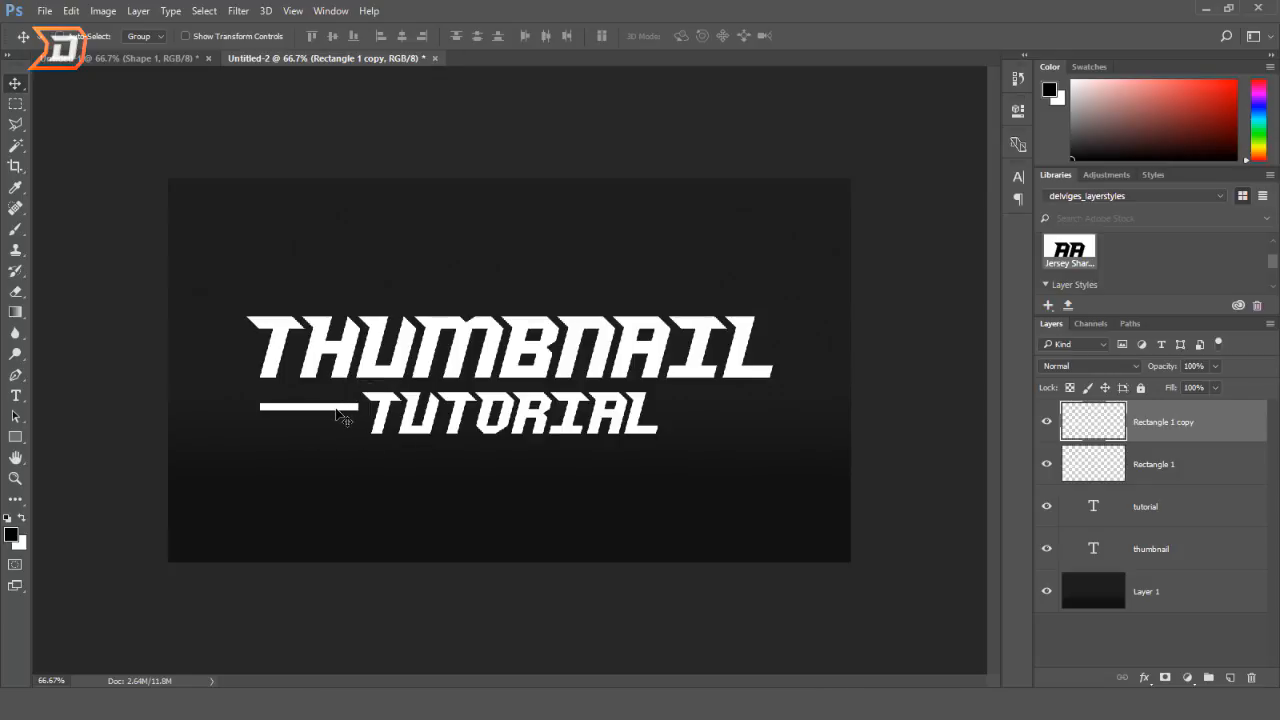
{"action": "left_click_drag", "start_coordinate": [337, 410], "coordinate": [745, 438]}
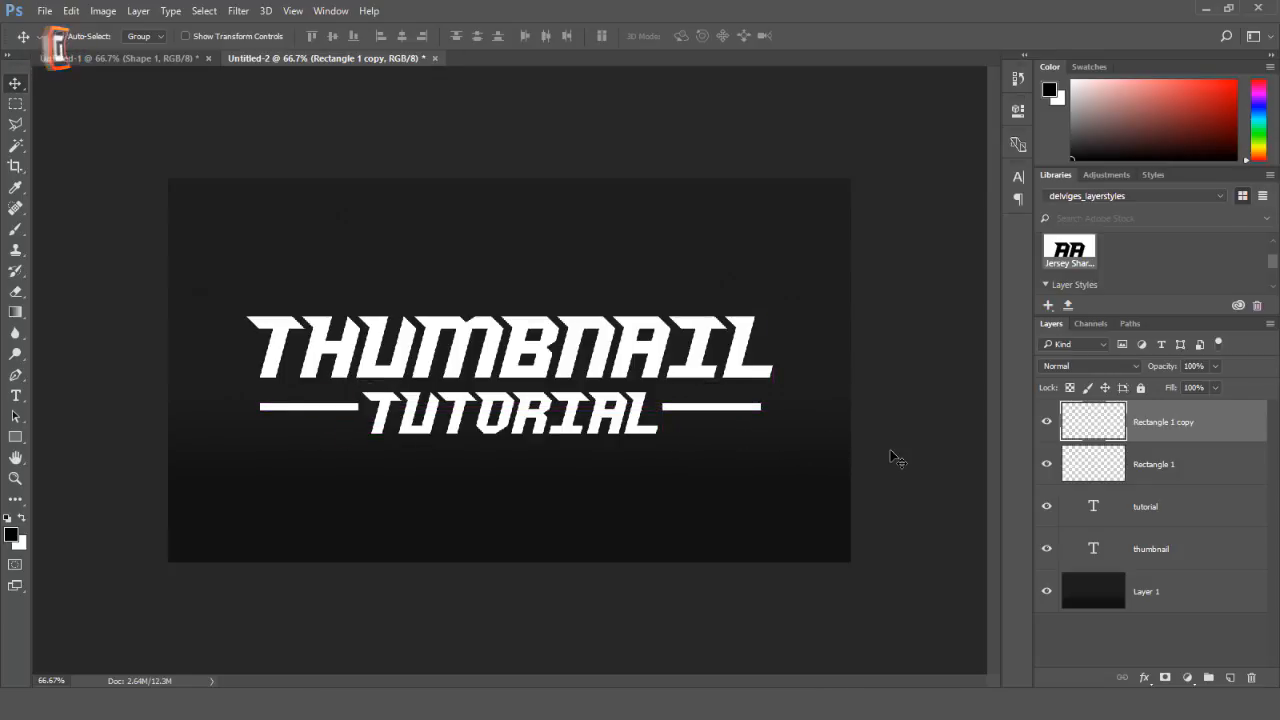
- Move both white bars outward so their outer ends line up with the edges of the "thumbnail" text
{"action": "left_click", "coordinate": [1174, 470]}
{"action": "left_click_drag", "start_coordinate": [380, 449], "coordinate": [365, 437]}
{"action": "key", "text": "ctrl"}
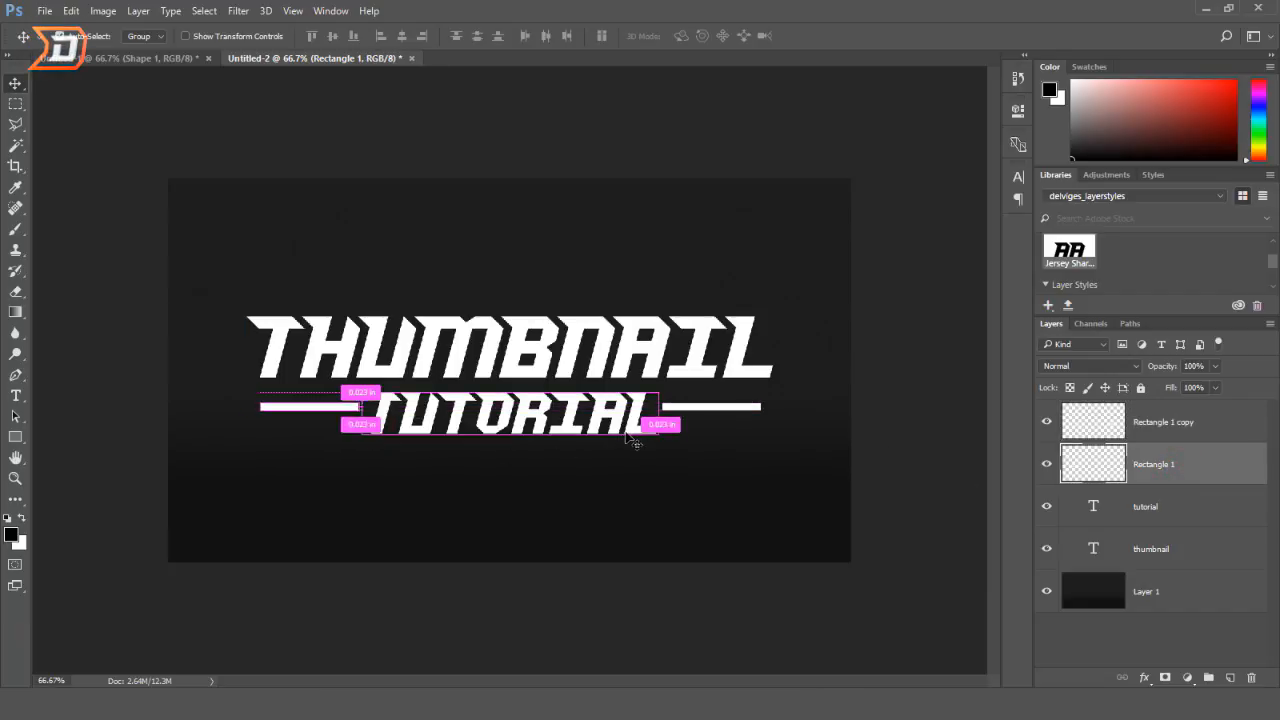
{"action": "left_click_drag", "start_coordinate": [302, 411], "coordinate": [295, 414]}
{"action": "left_click", "coordinate": [1115, 438]}
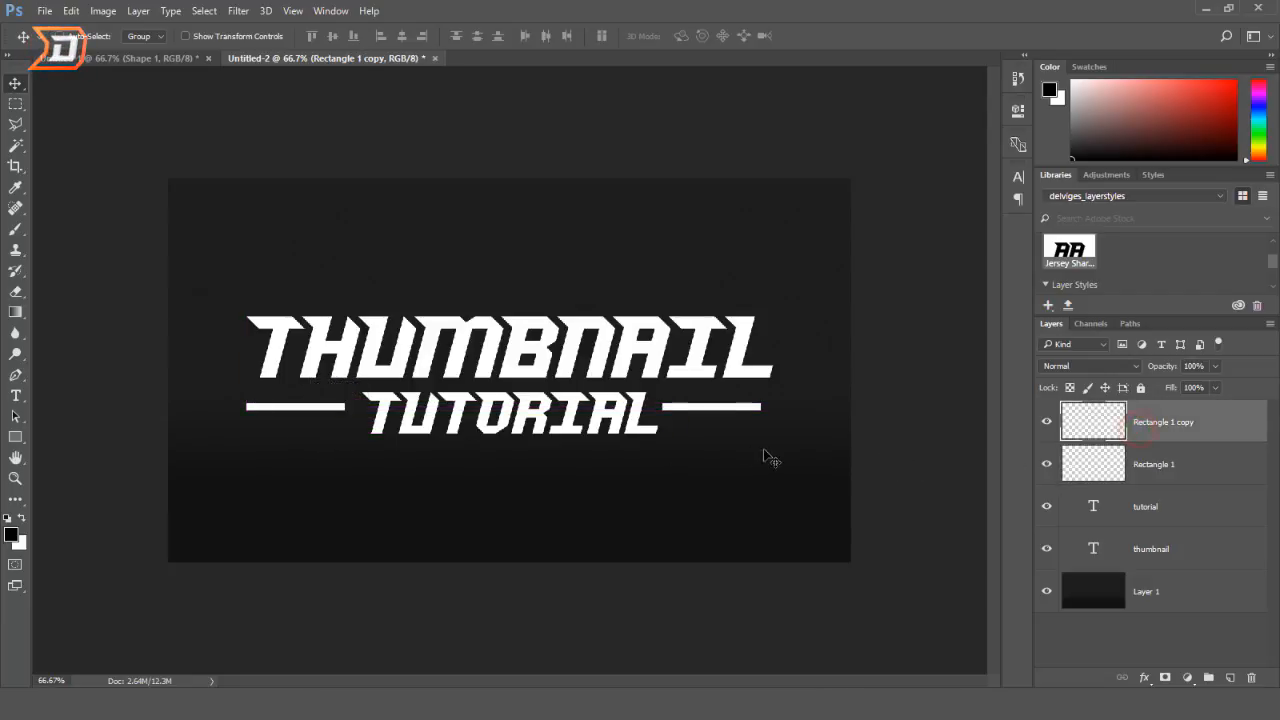
{"action": "left_click_drag", "start_coordinate": [766, 451], "coordinate": [780, 452]}
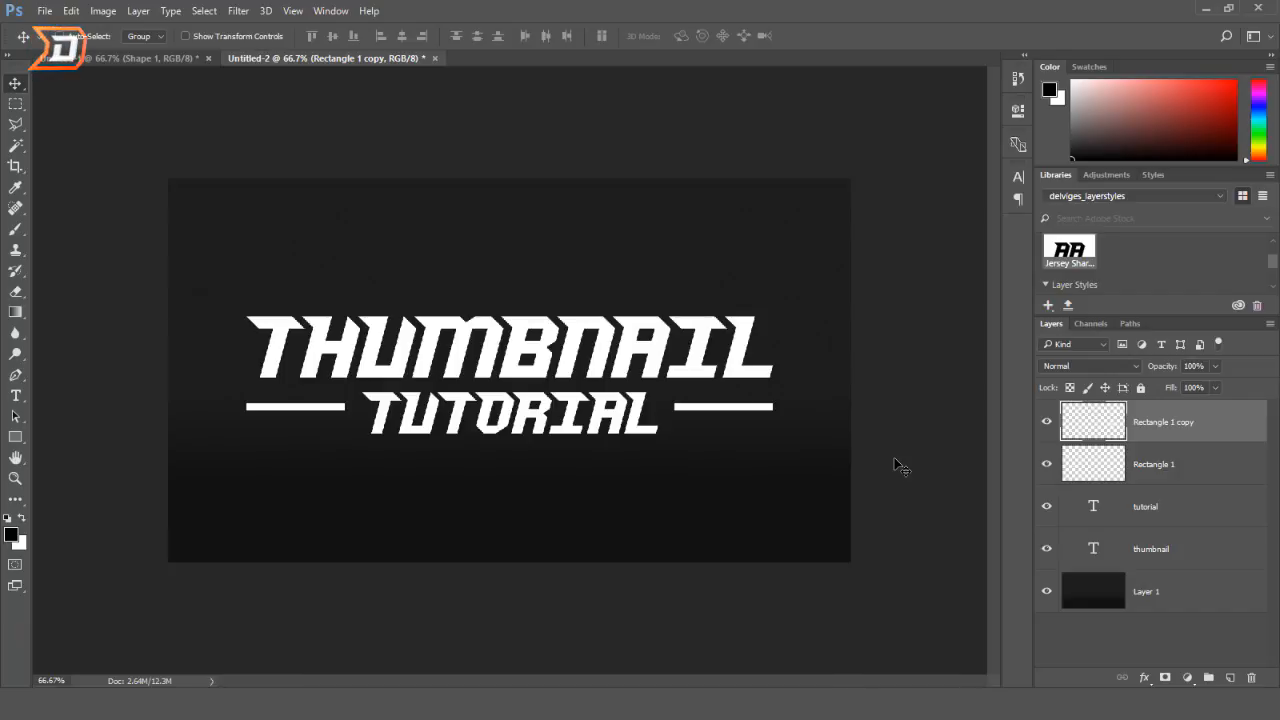
- Apply a linear Gradient Overlay with the silver gradient preset to the "tutorial" text at 48% opacity
{"action": "left_click", "coordinate": [1202, 501]}
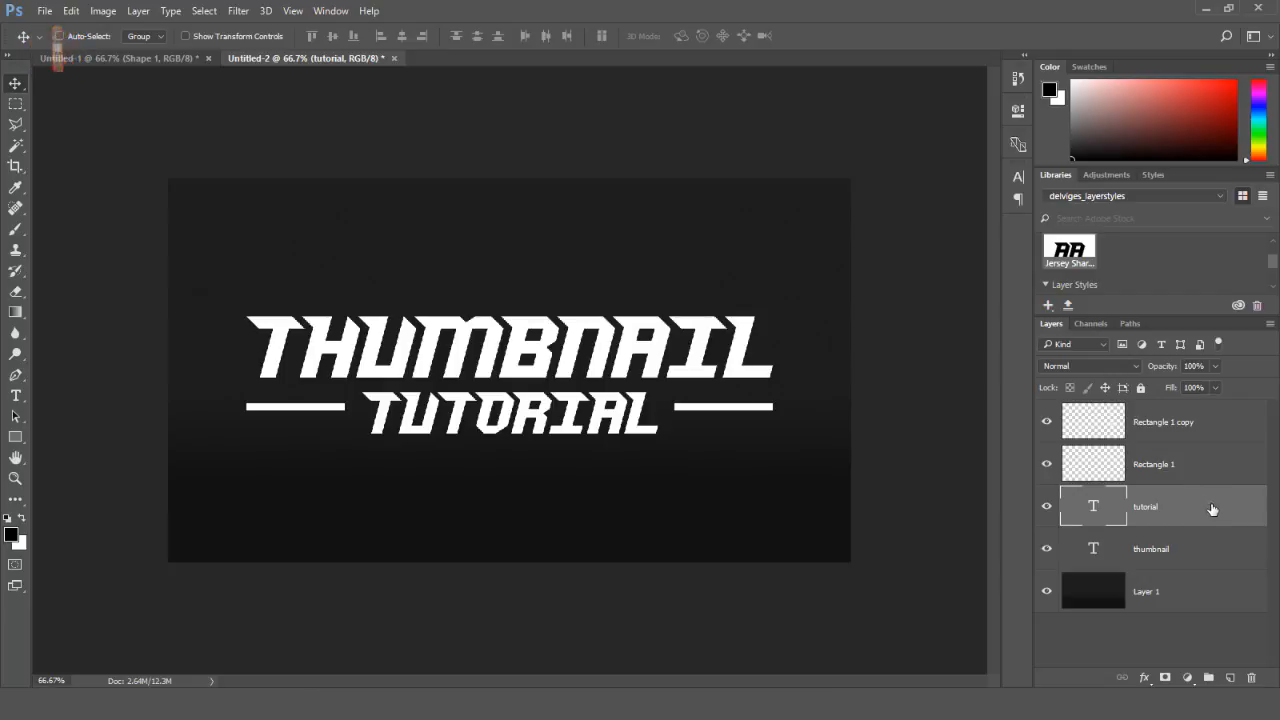
{"action": "left_click", "coordinate": [1211, 508]}
{"action": "double_click", "coordinate": [1211, 508]}
{"action": "left_click", "coordinate": [662, 418]}
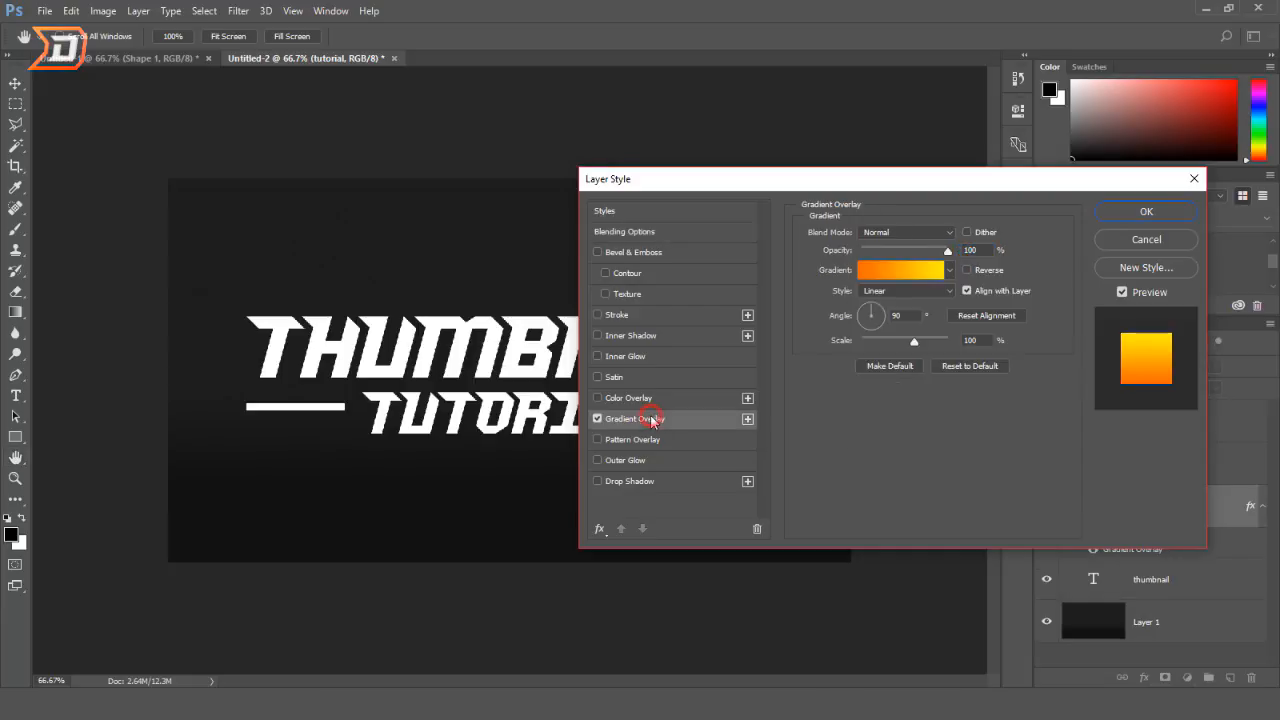
{"action": "left_click", "coordinate": [930, 271]}
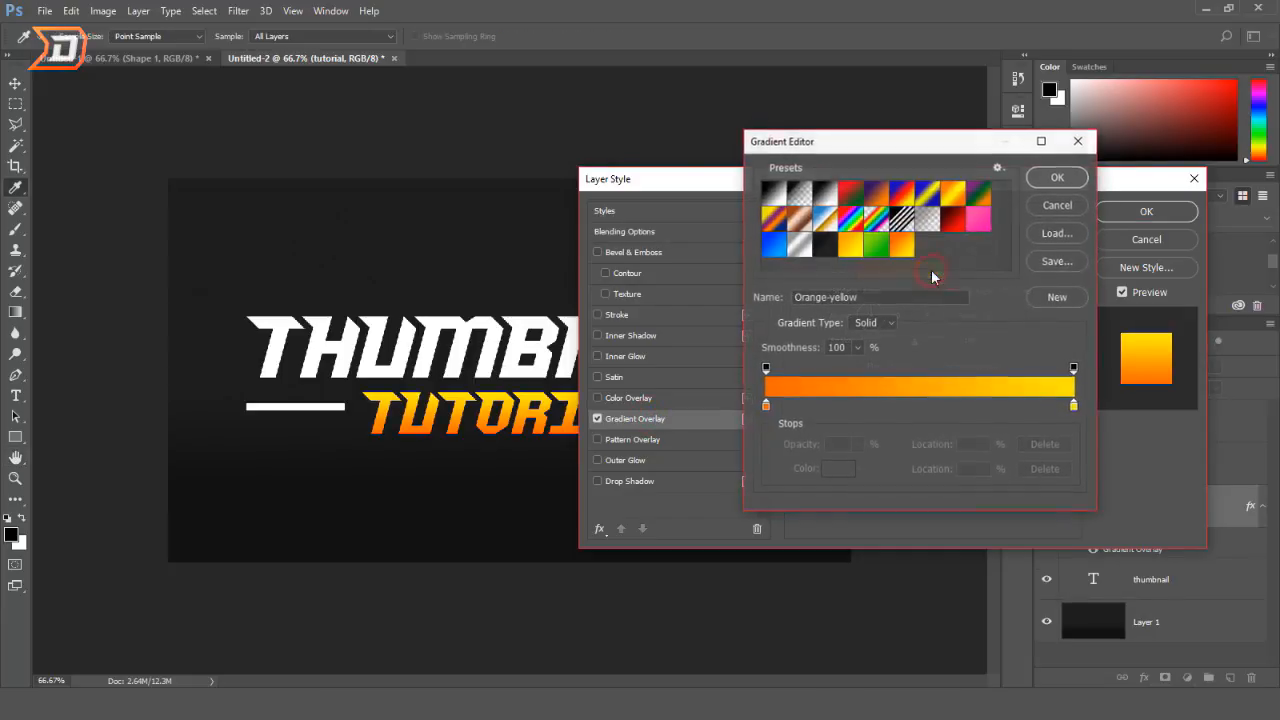
{"action": "left_click", "coordinate": [798, 245]}
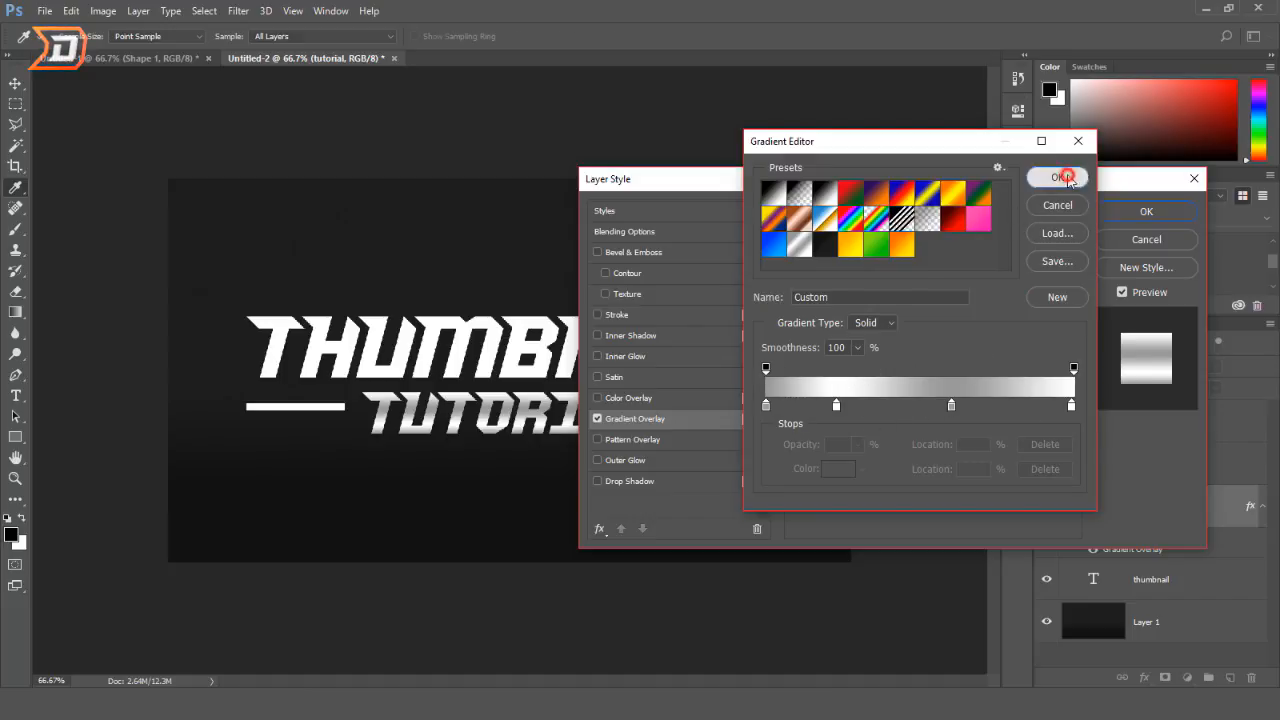
{"action": "left_click", "coordinate": [1057, 177]}
{"action": "left_click", "coordinate": [902, 248]}
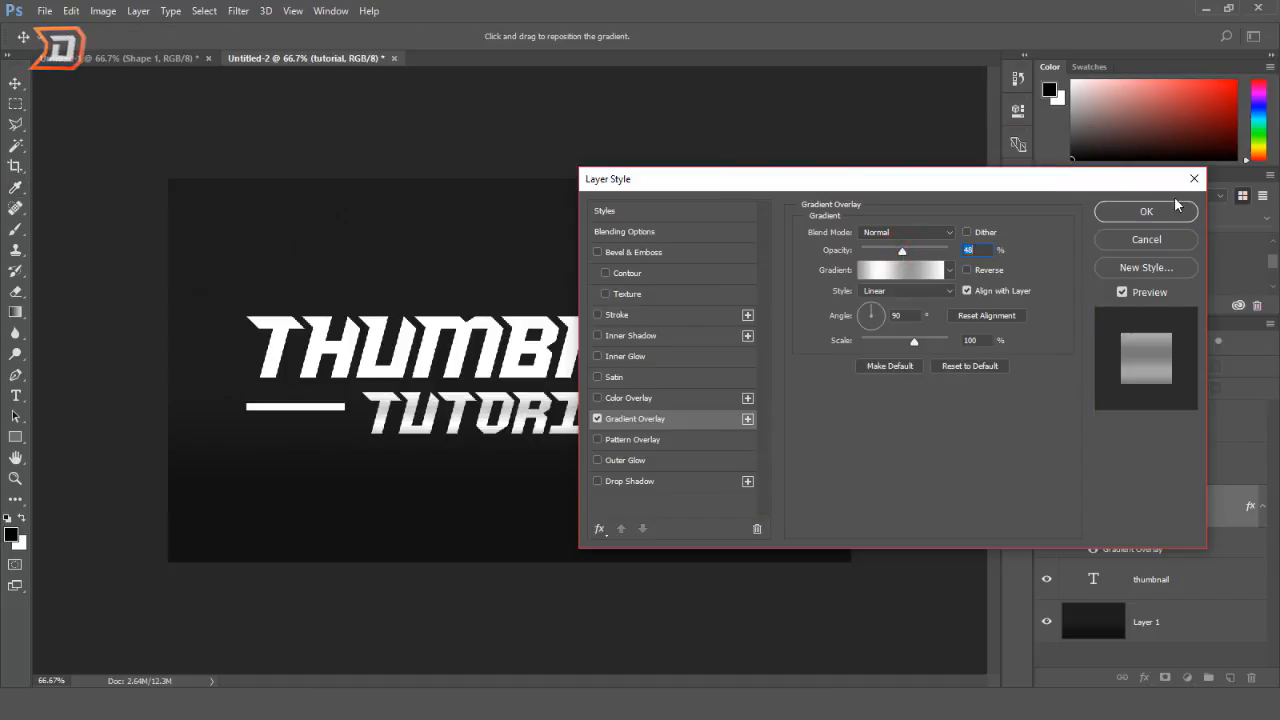
{"action": "left_click", "coordinate": [1138, 216]}
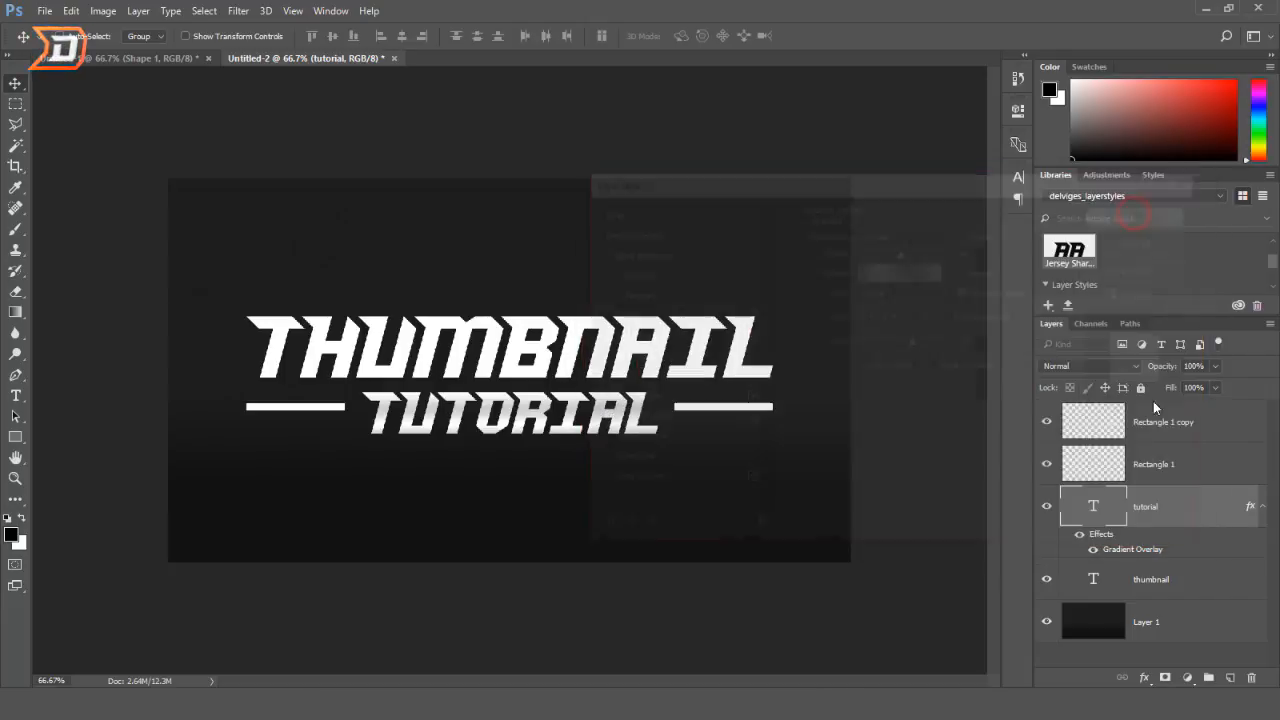
- Apply an Orange-yellow Gradient Overlay to the "thumbnail" text at 100% opacity
{"action": "double_click", "coordinate": [1221, 581]}
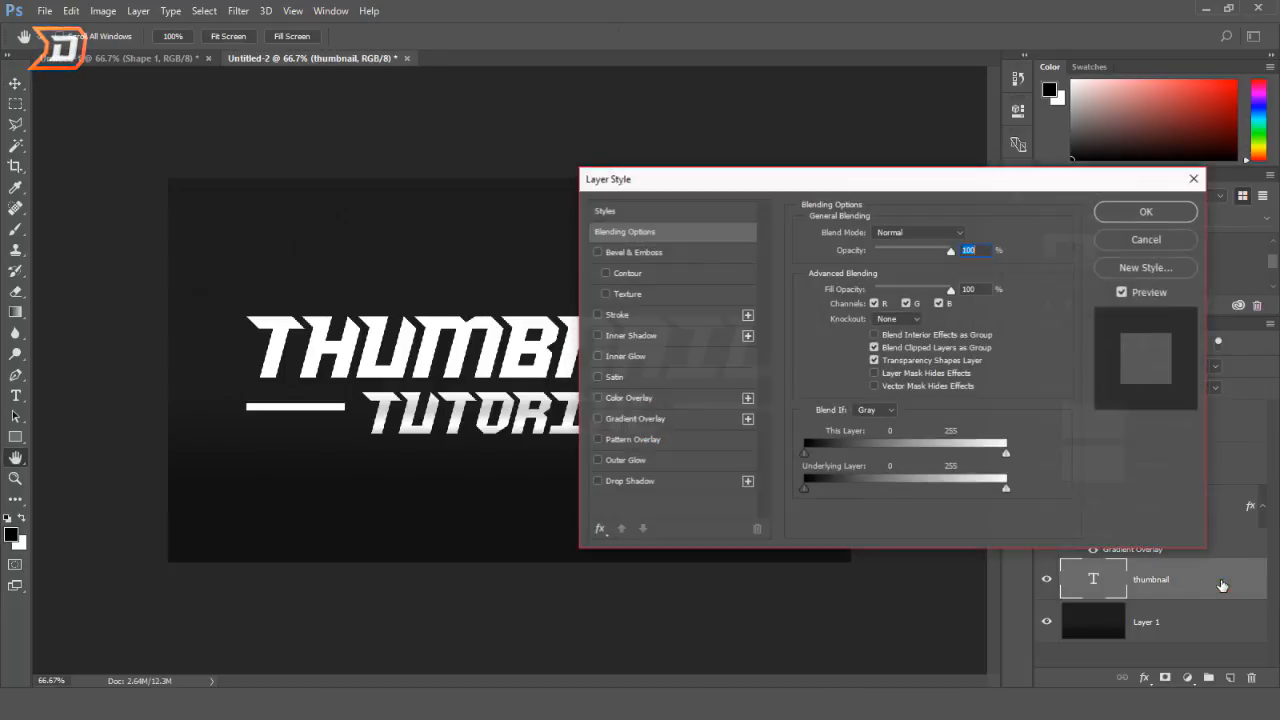
{"action": "left_click", "coordinate": [706, 409]}
{"action": "left_click", "coordinate": [981, 259]}
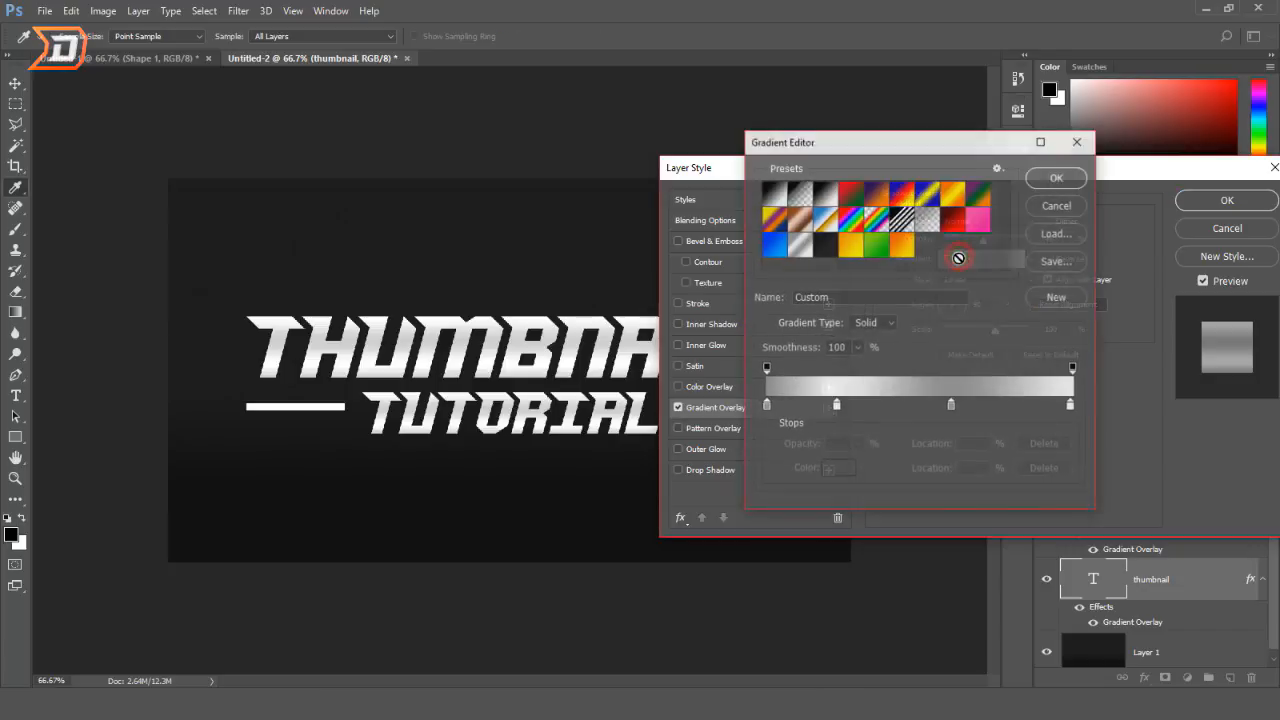
{"action": "left_click", "coordinate": [903, 243]}
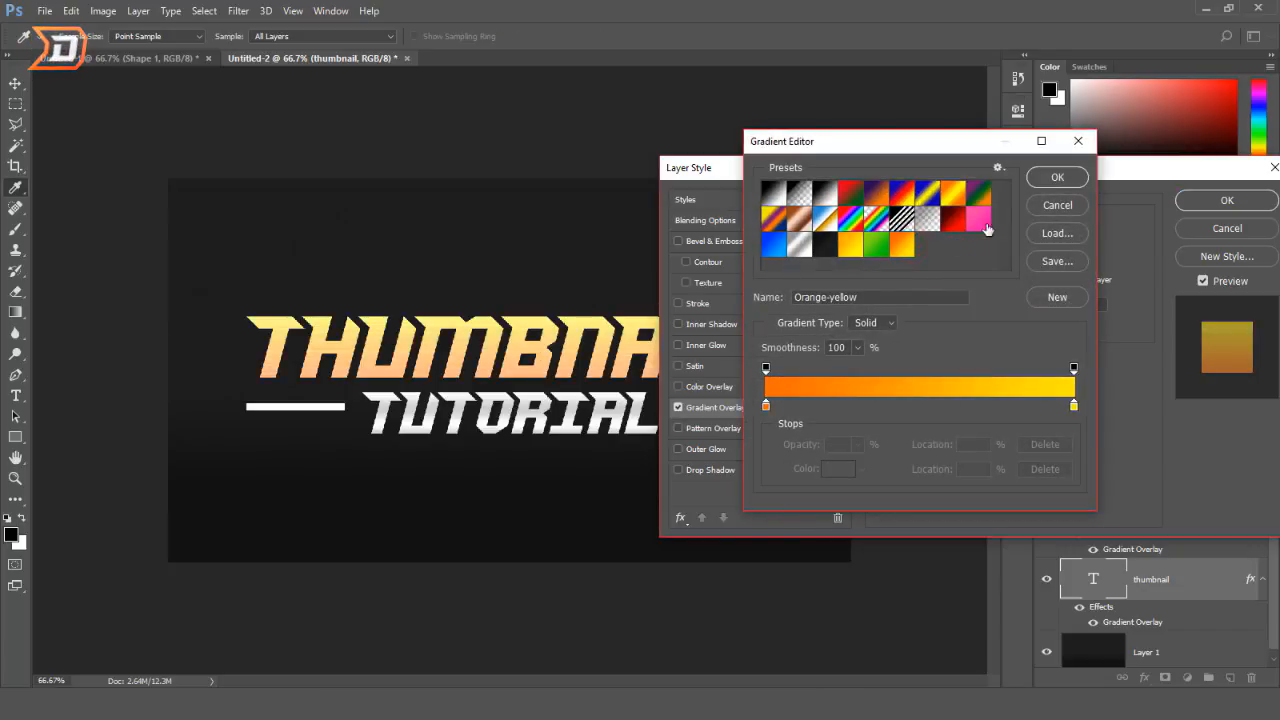
{"action": "left_click", "coordinate": [1057, 177]}
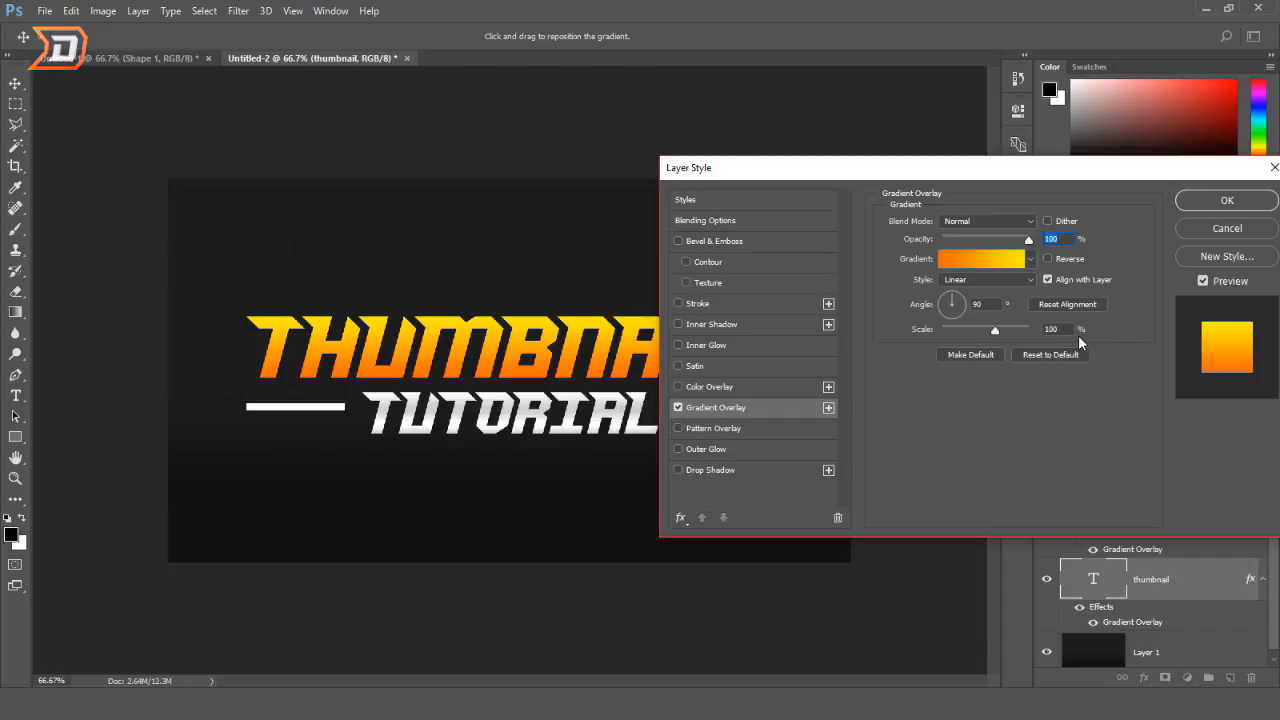
{"action": "left_click", "coordinate": [1255, 204]}
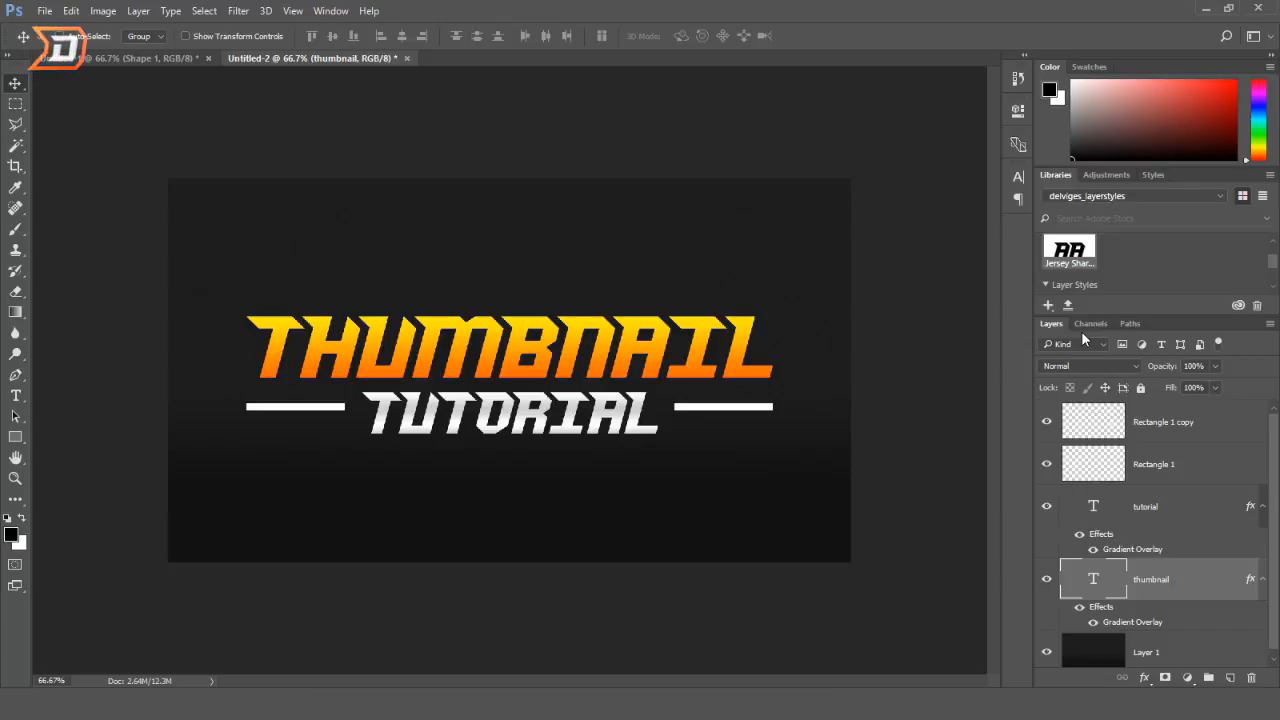
- Copy the "tutorial" text's silver layer style onto both white bars and rasterize the style there
{"action": "left_click", "coordinate": [1162, 516]}
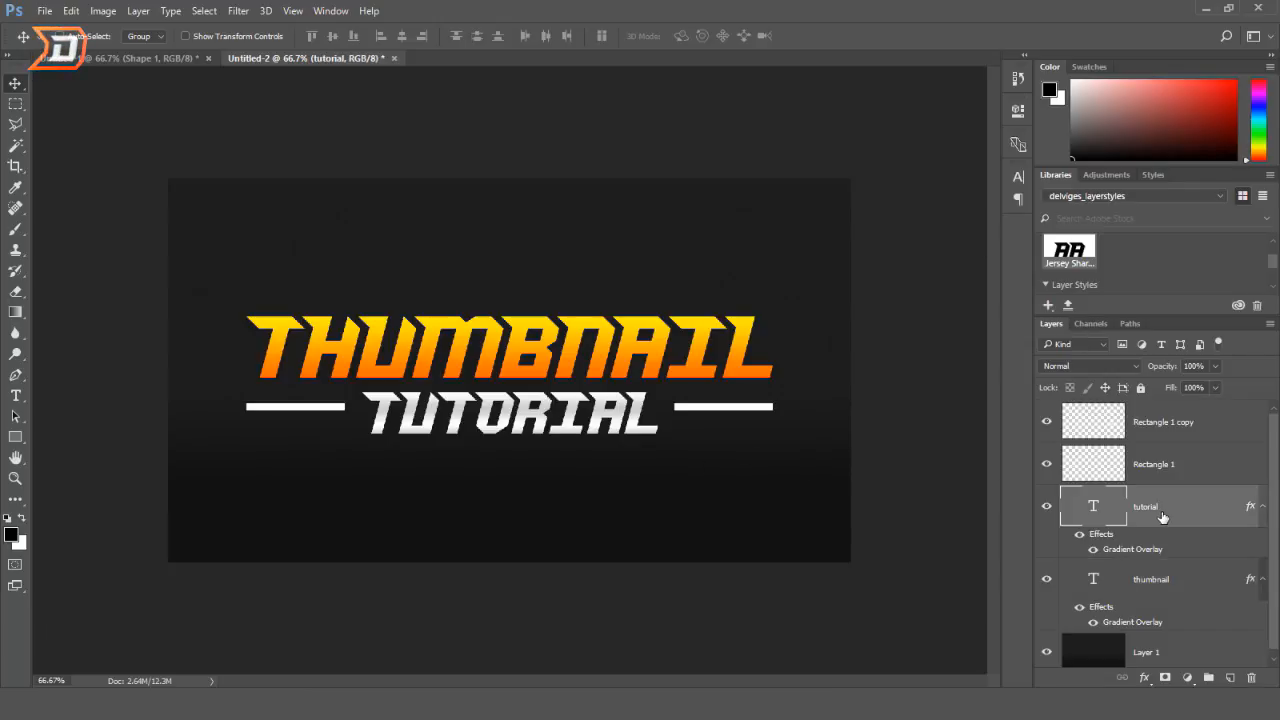
{"action": "right_click", "coordinate": [1190, 518]}
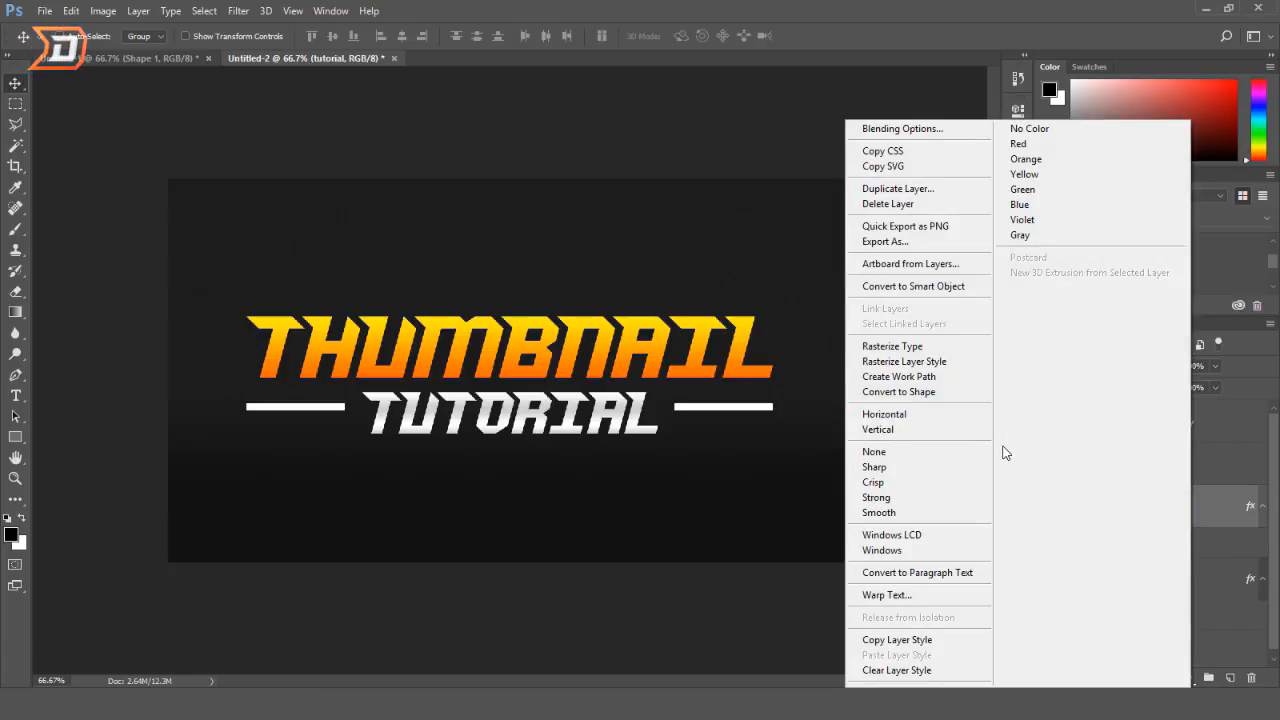
{"action": "left_click", "coordinate": [937, 641]}
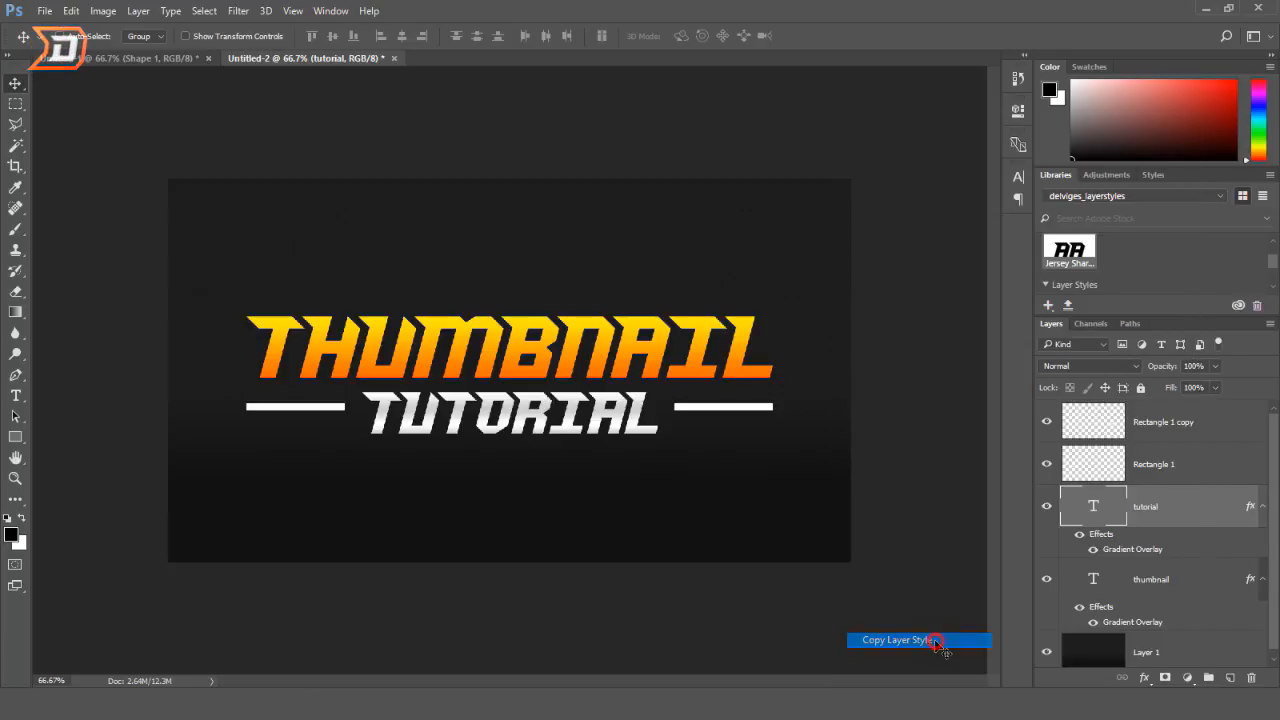
{"action": "left_click", "coordinate": [1225, 468]}
{"action": "left_click", "coordinate": [1223, 418]}
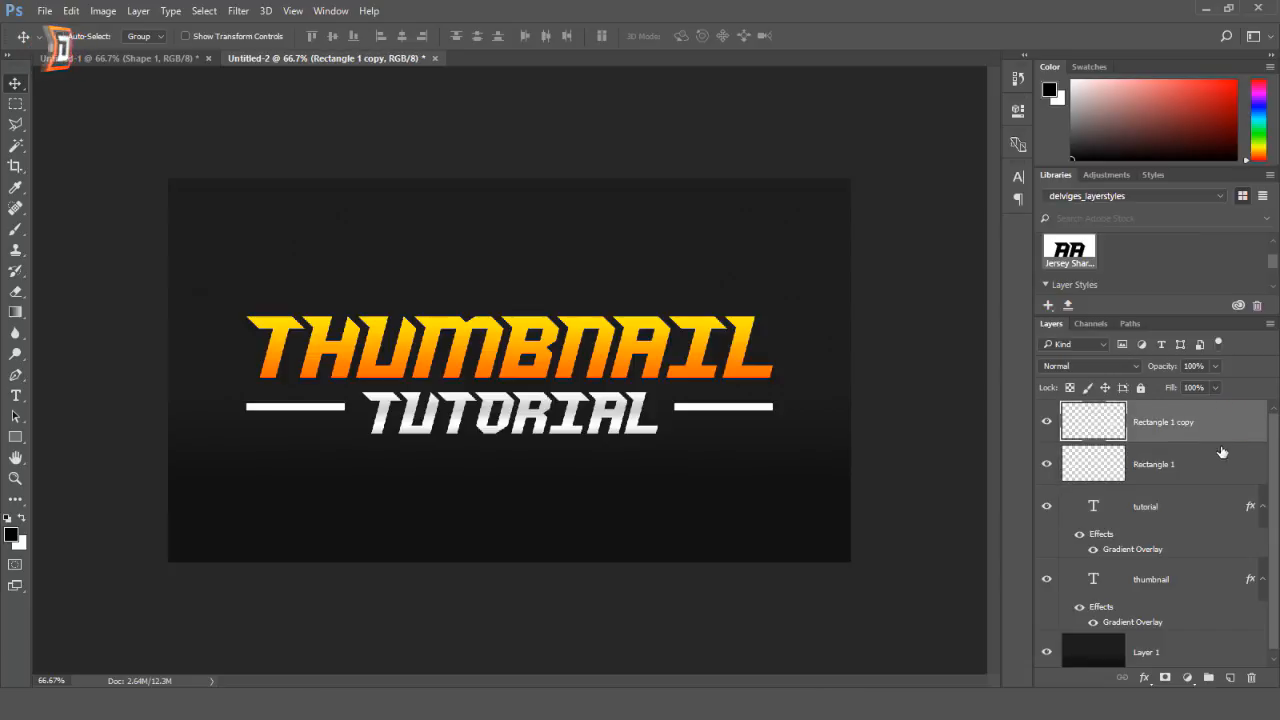
{"action": "left_click", "coordinate": [1214, 462], "text": "shift"}
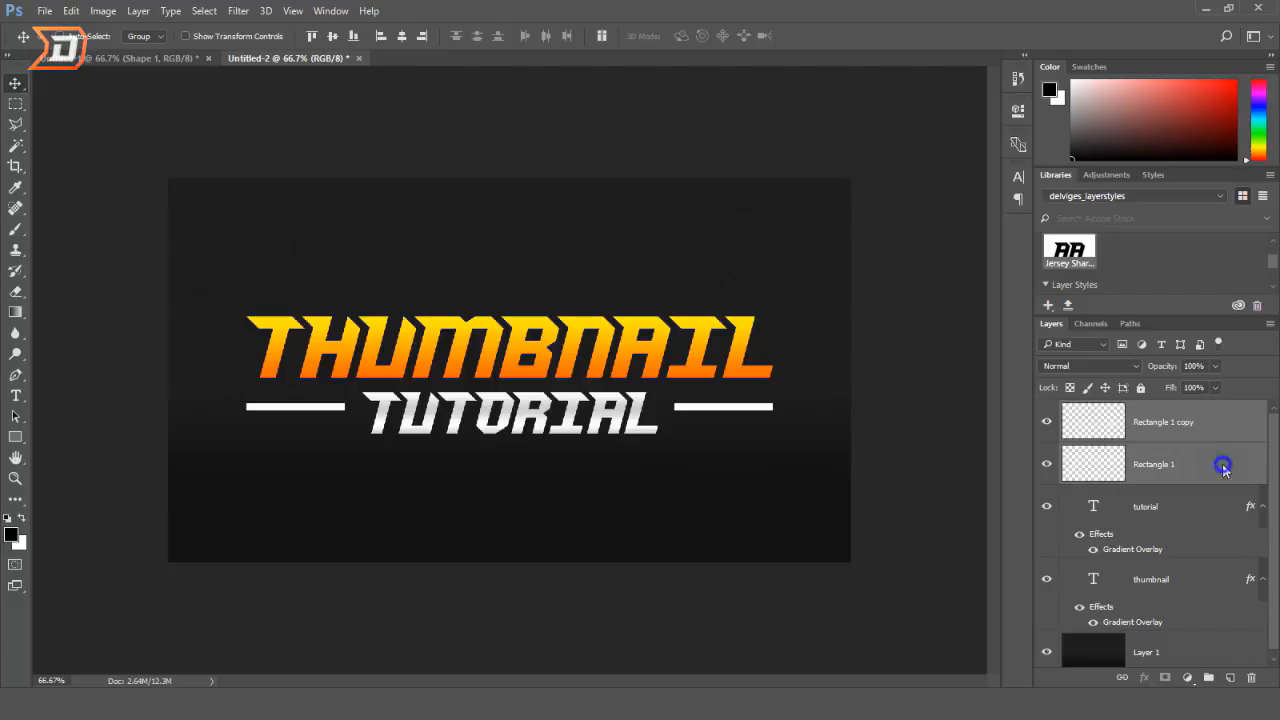
{"action": "right_click", "coordinate": [1224, 469]}
{"action": "left_click", "coordinate": [995, 451]}
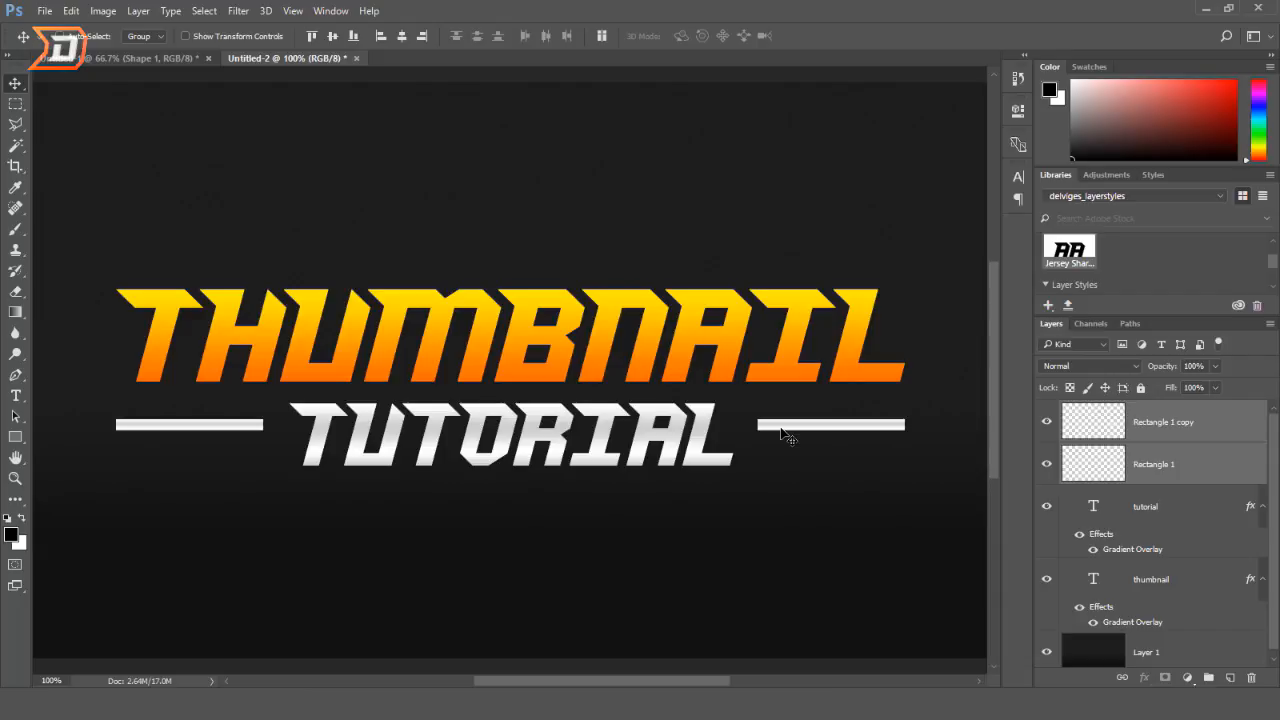
{"action": "key", "text": "ctrl+minus"}
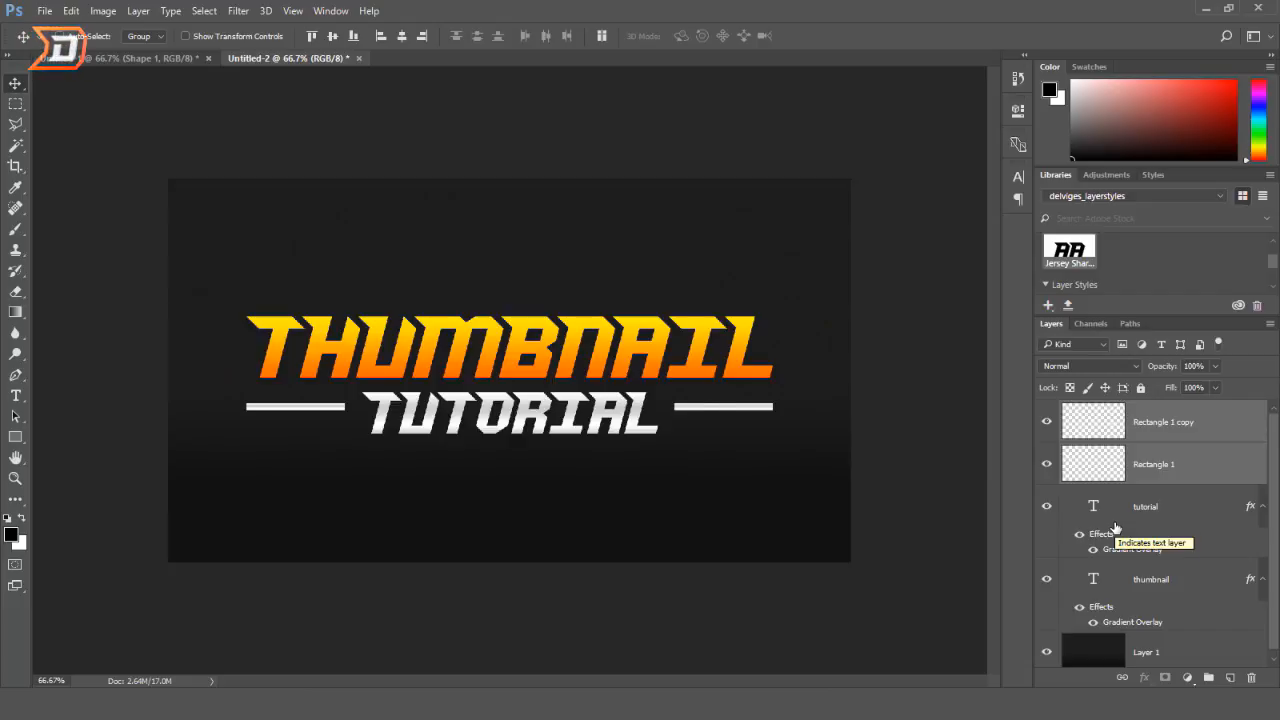
- Duplicate the "tutorial" text layer and the "thumbnail" text layer
{"action": "key", "text": "ctrl+1"}
{"action": "left_click", "coordinate": [1146, 522]}
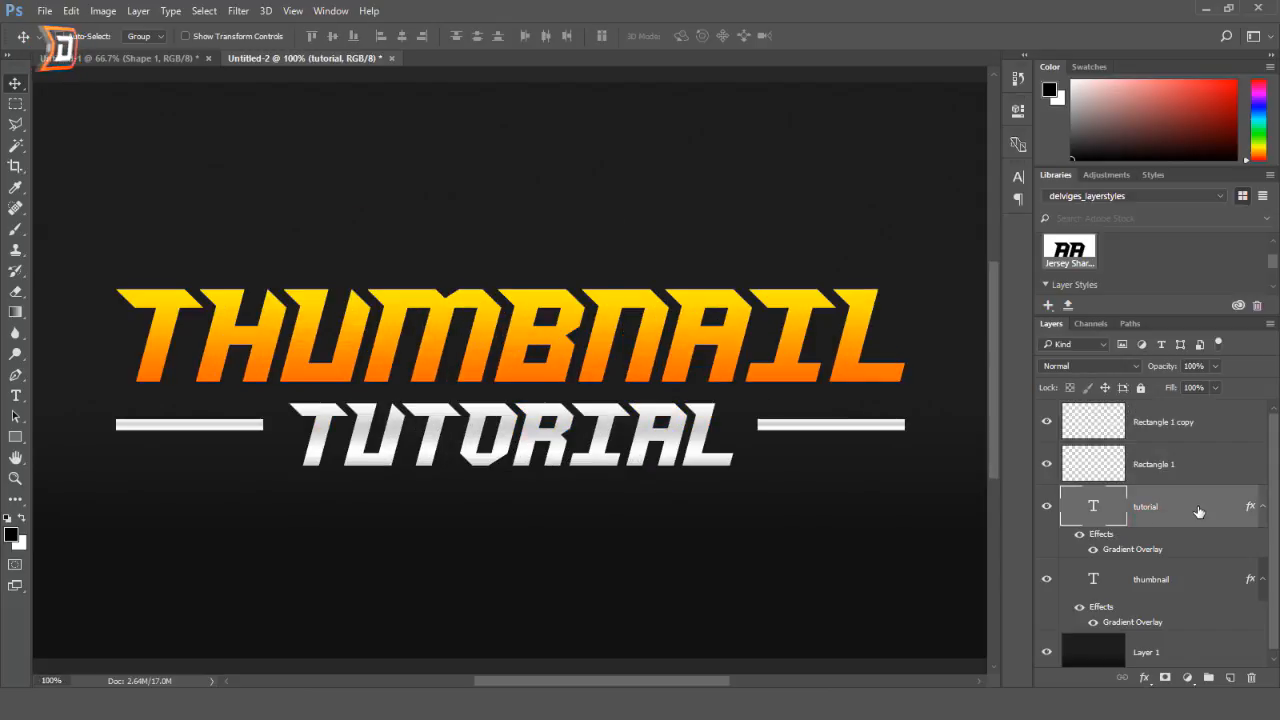
{"action": "key", "text": "ctrl+j"}
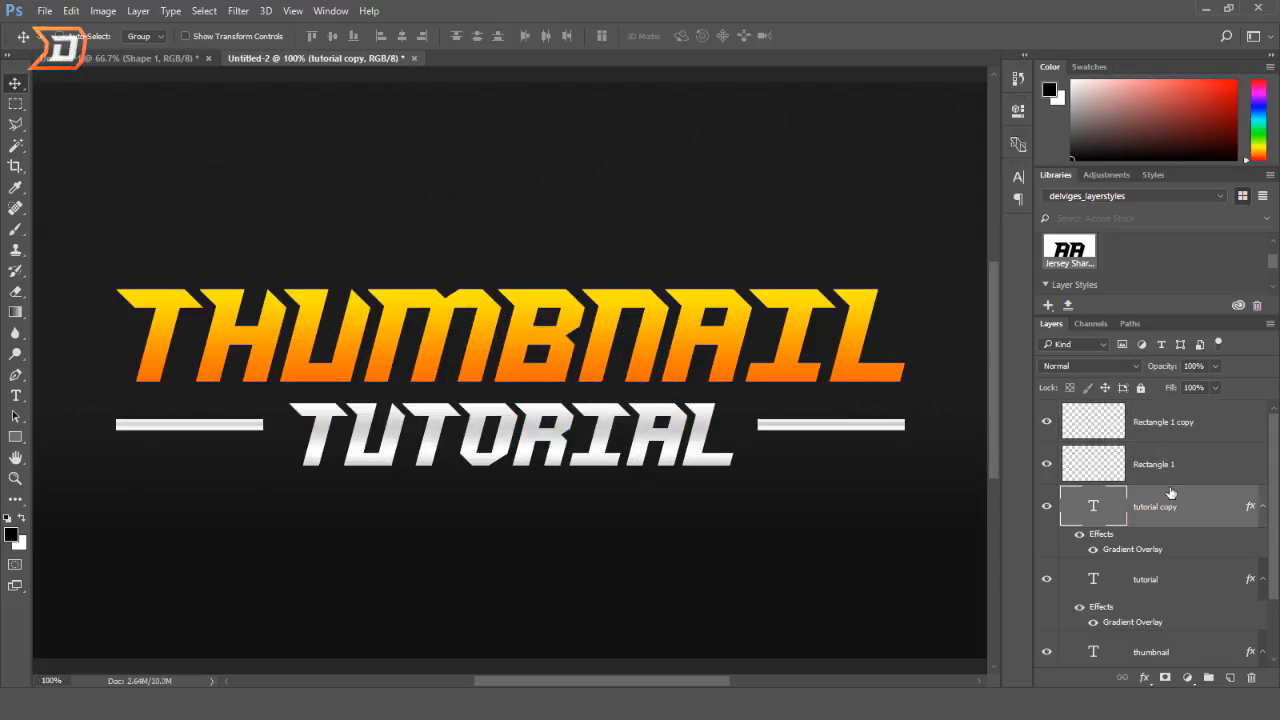
{"action": "scroll", "coordinate": [1173, 509], "scroll_direction": "down", "scroll_amount": 1}
{"action": "left_click", "coordinate": [1181, 620]}
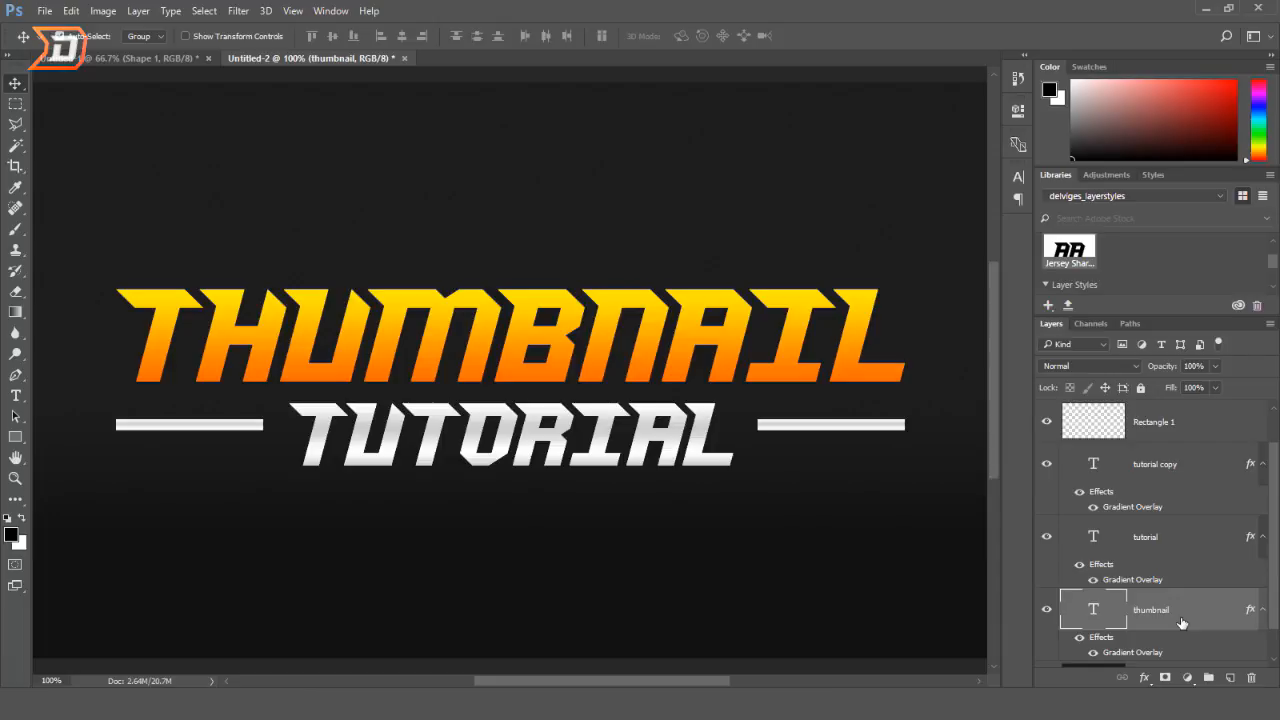
{"action": "key", "text": "ctrl+j"}
{"action": "scroll", "coordinate": [1158, 538], "scroll_direction": "up", "scroll_amount": 1}
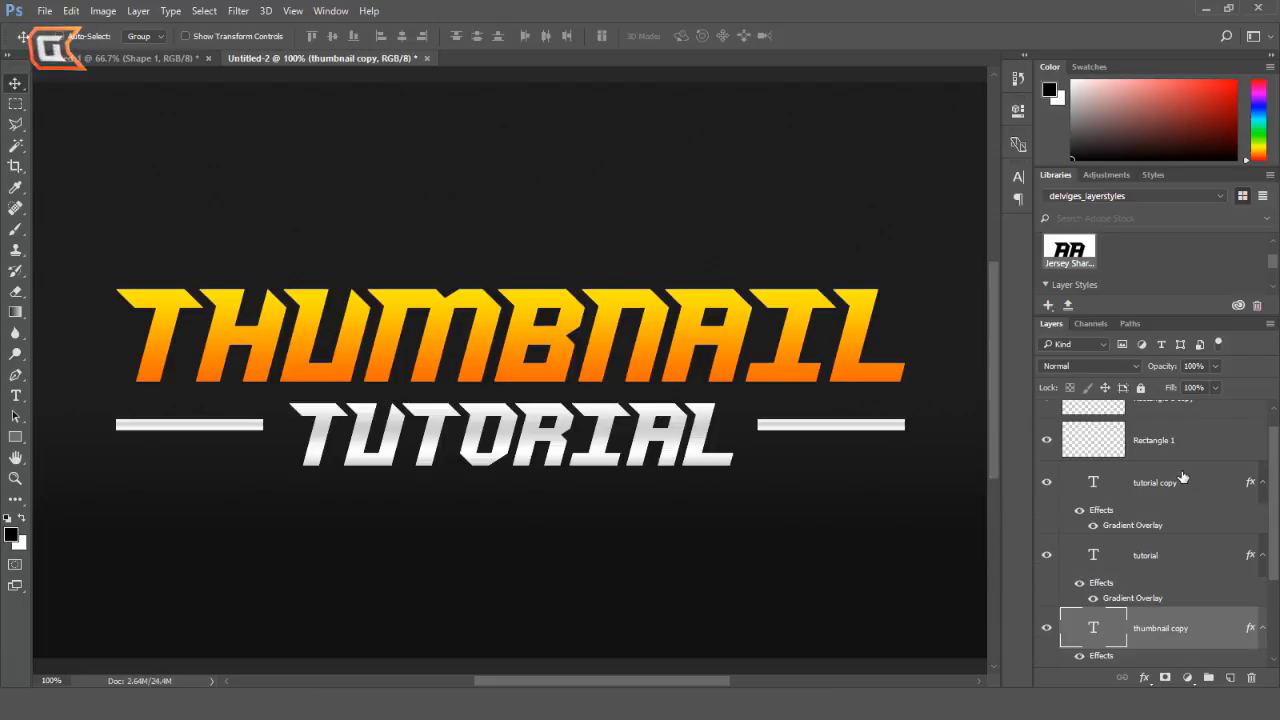
- Add a Drop Shadow with 23 px distance and 27 px size to the "tutorial" copy, and copy its layer style
{"action": "left_click", "coordinate": [1208, 481]}
{"action": "double_click", "coordinate": [1200, 478]}
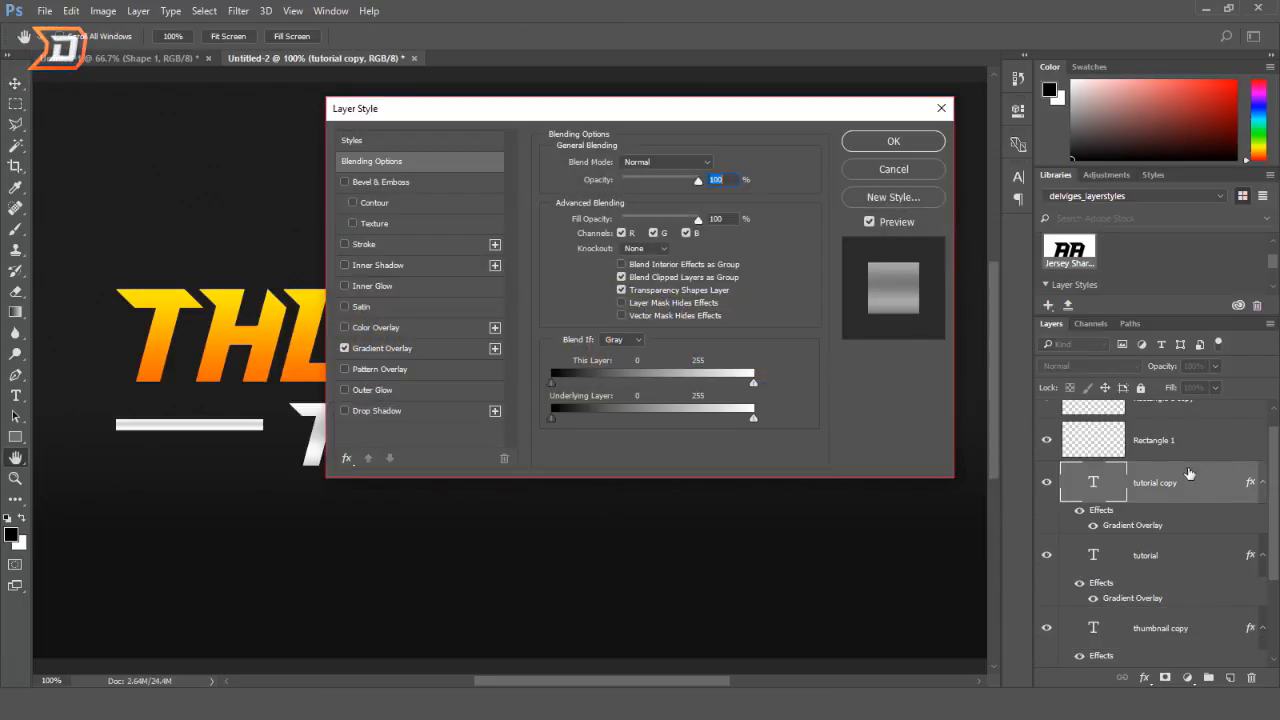
{"action": "left_click", "coordinate": [419, 407]}
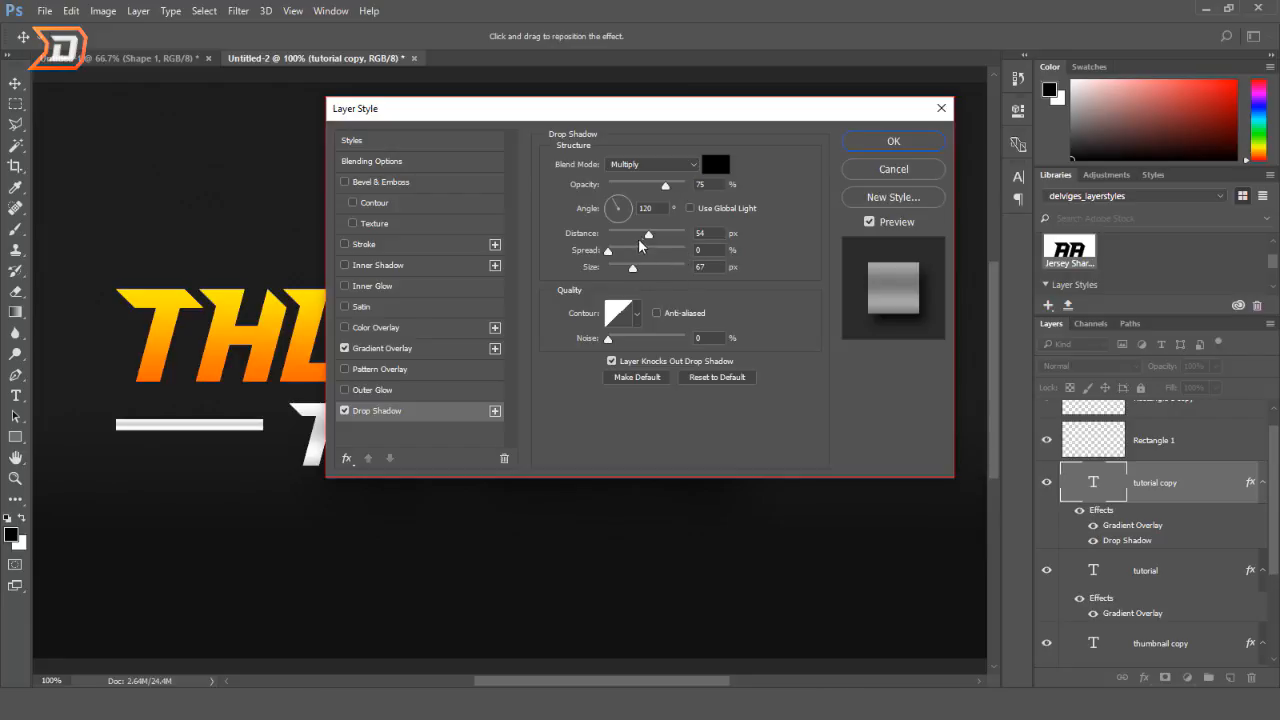
{"action": "left_click_drag", "start_coordinate": [640, 246], "coordinate": [620, 274]}
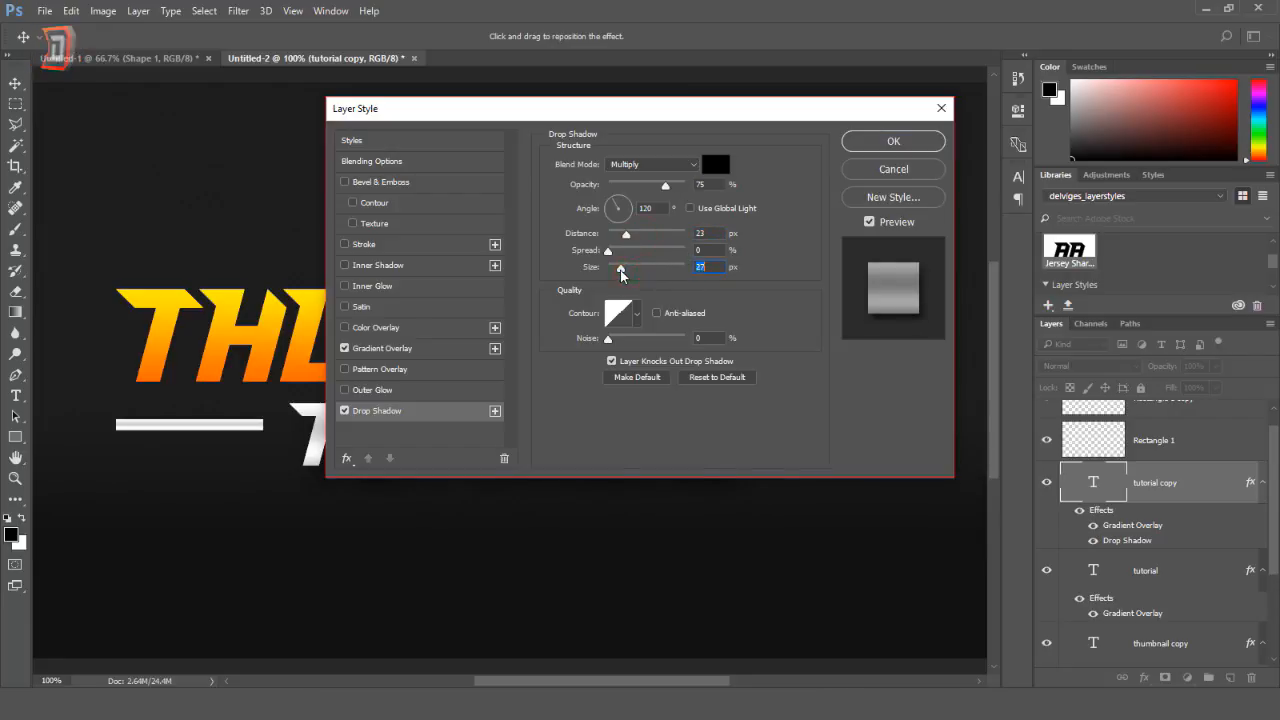
{"action": "left_click", "coordinate": [884, 141]}
{"action": "right_click", "coordinate": [1206, 482]}
{"action": "left_click", "coordinate": [951, 640]}
{"action": "scroll", "coordinate": [1208, 494], "scroll_direction": "down", "scroll_amount": 3}
- Add a Drop Shadow with 20 px distance and 18 px size to the "thumbnail" copy
{"action": "left_click", "coordinate": [1197, 590]}
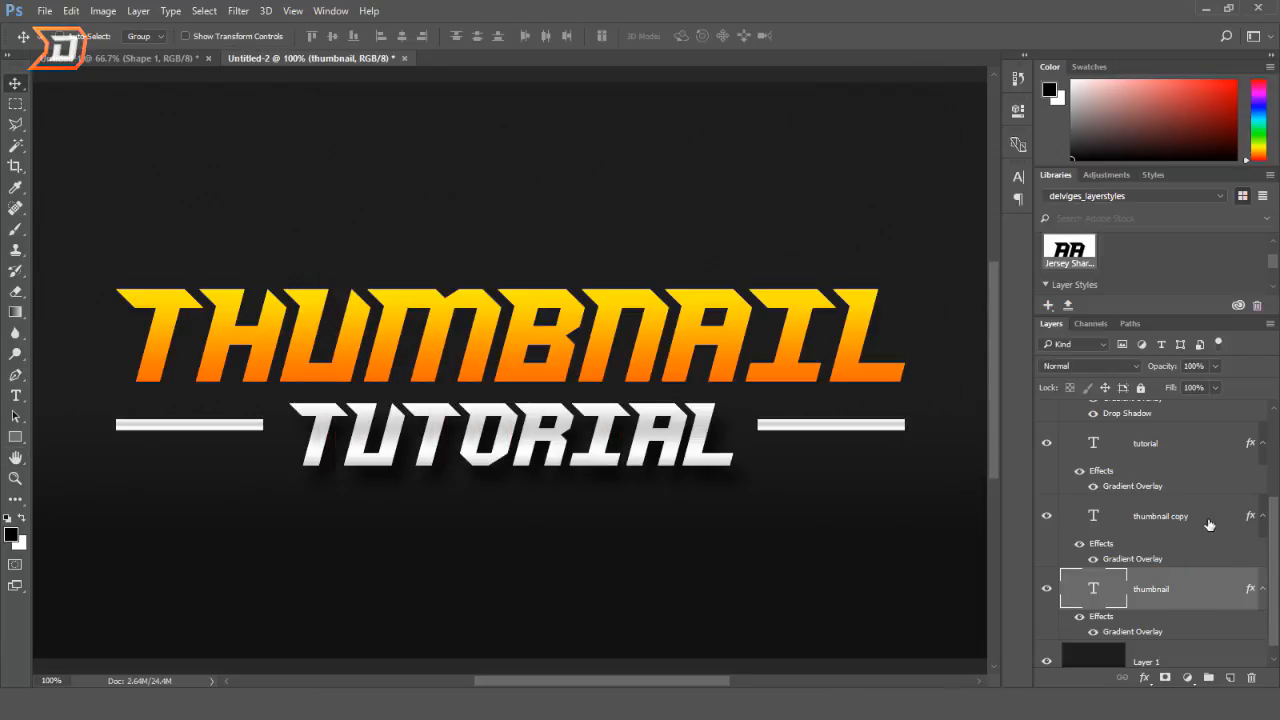
{"action": "double_click", "coordinate": [1197, 516]}
{"action": "left_click", "coordinate": [377, 410]}
{"action": "left_click", "coordinate": [623, 234]}
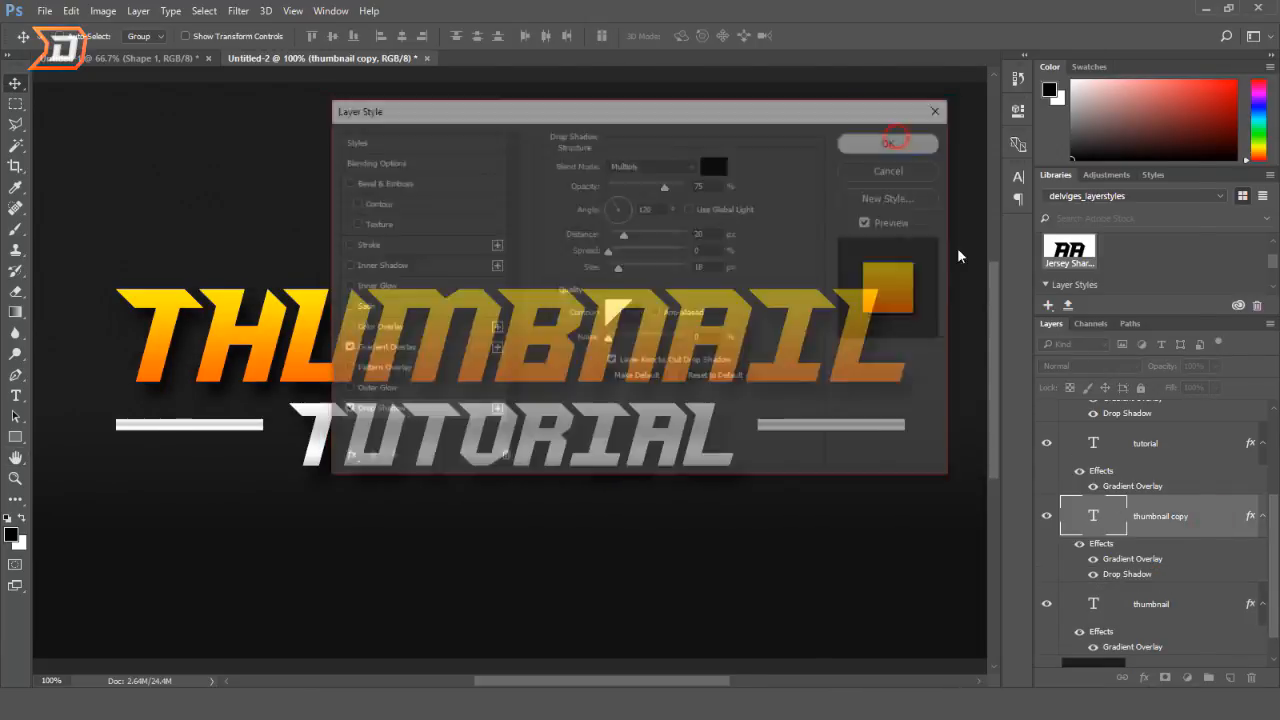
- Paste the copied layer style onto the "thumbnail" copy and return its Gradient Overlay to orange-yellow
{"action": "right_click", "coordinate": [1086, 516]}
{"action": "left_click", "coordinate": [943, 651]}
{"action": "left_click_drag", "start_coordinate": [640, 180], "coordinate": [665, 187]}
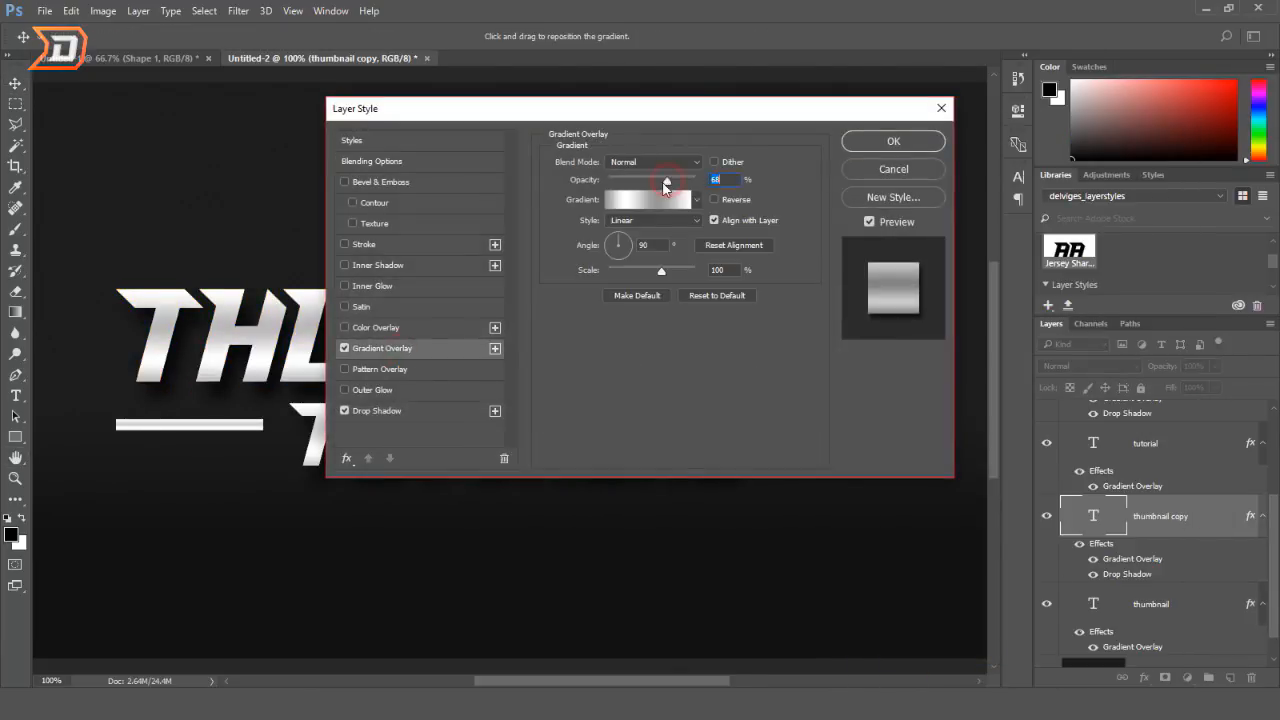
{"action": "left_click", "coordinate": [648, 199]}
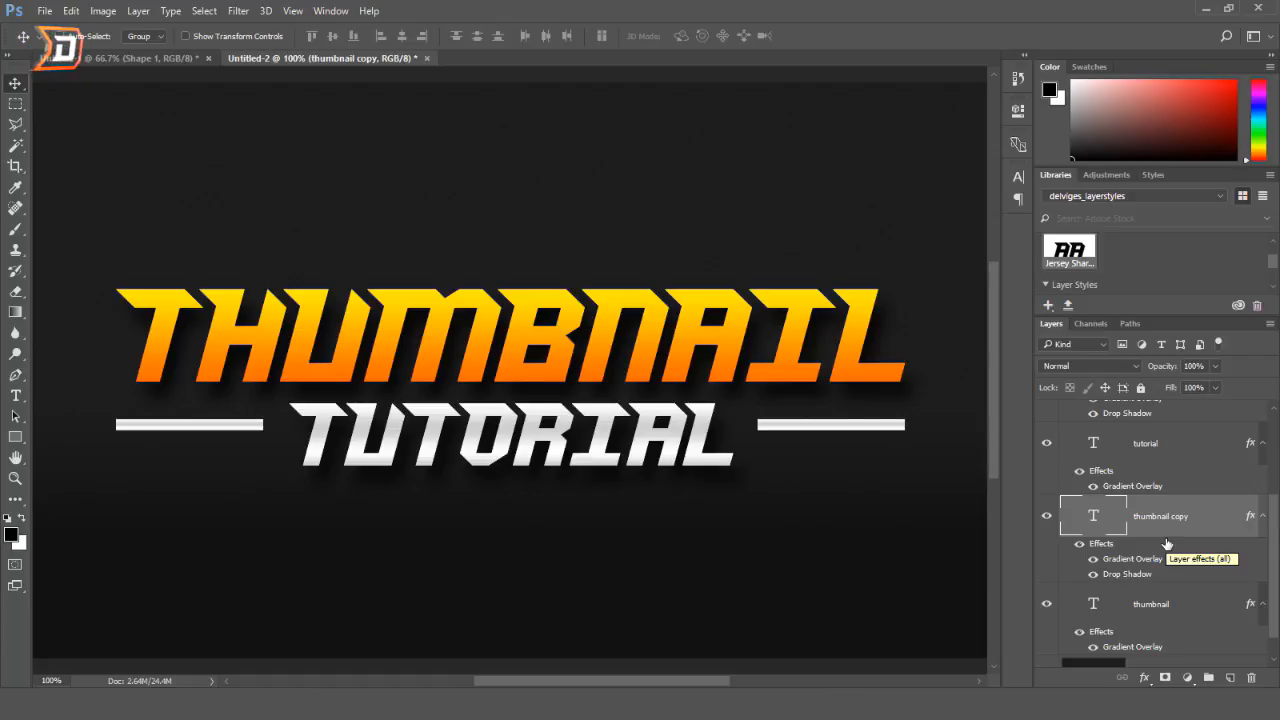
- Nudge the "thumbnail" copy a few pixels straight up so the original text forms an offset edge beneath it
{"action": "key", "text": "ctrl+plus"}
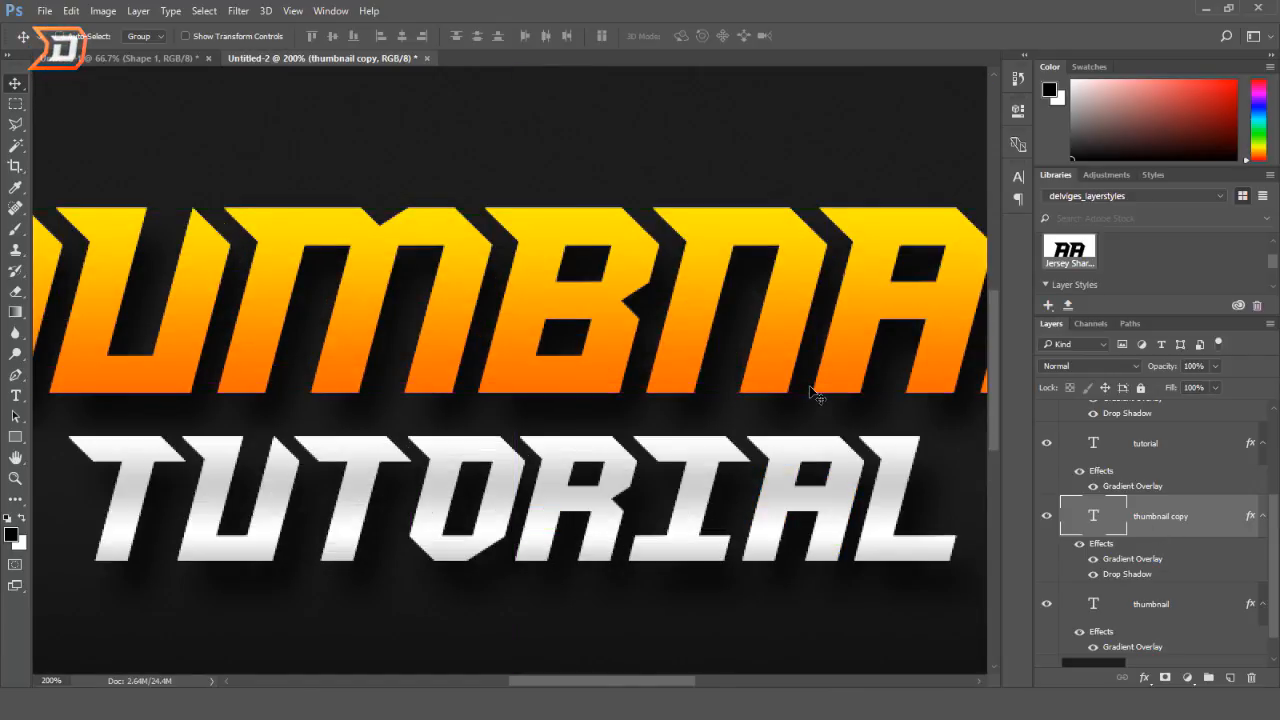
{"action": "key", "text": "Up"}
{"action": "key", "text": "Up"}
{"action": "key", "text": "Up"}
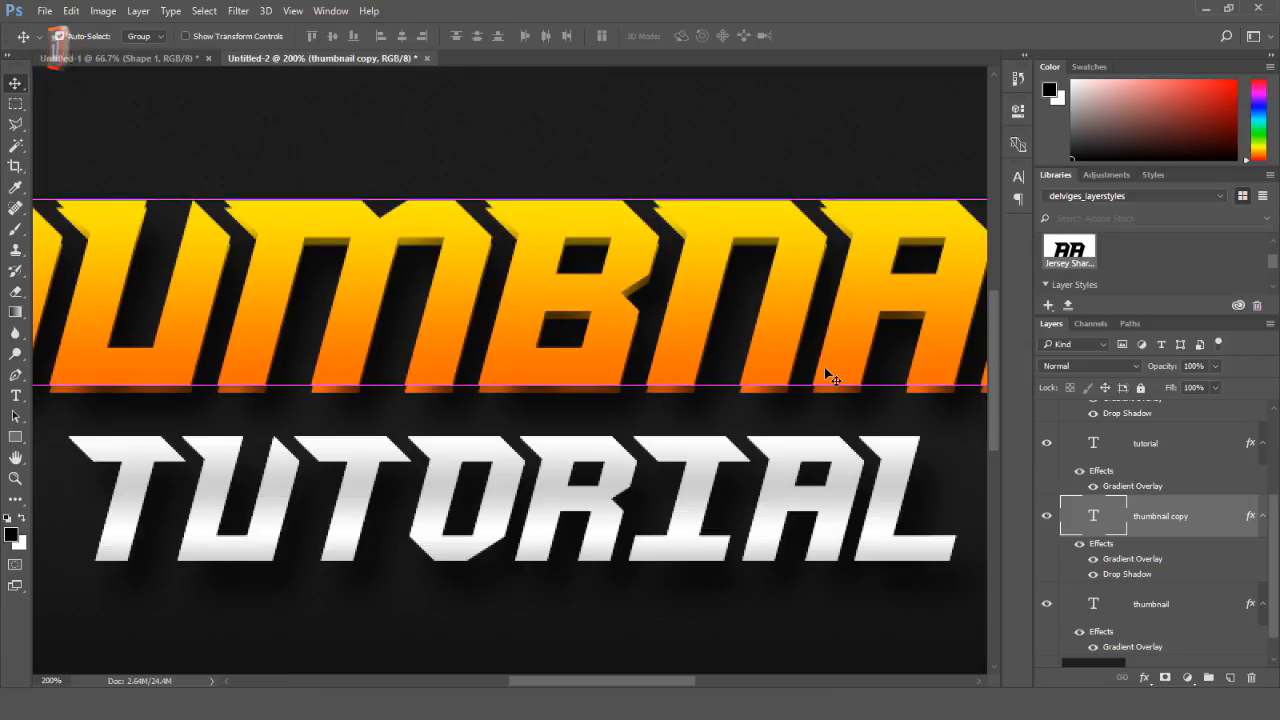
- Nudge the "tutorial" copy a few pixels straight up to give it the same offset edge as "thumbnail"
{"action": "key", "text": "ctrl+minus"}
{"action": "scroll", "coordinate": [1180, 521], "scroll_direction": "up", "scroll_amount": 3}
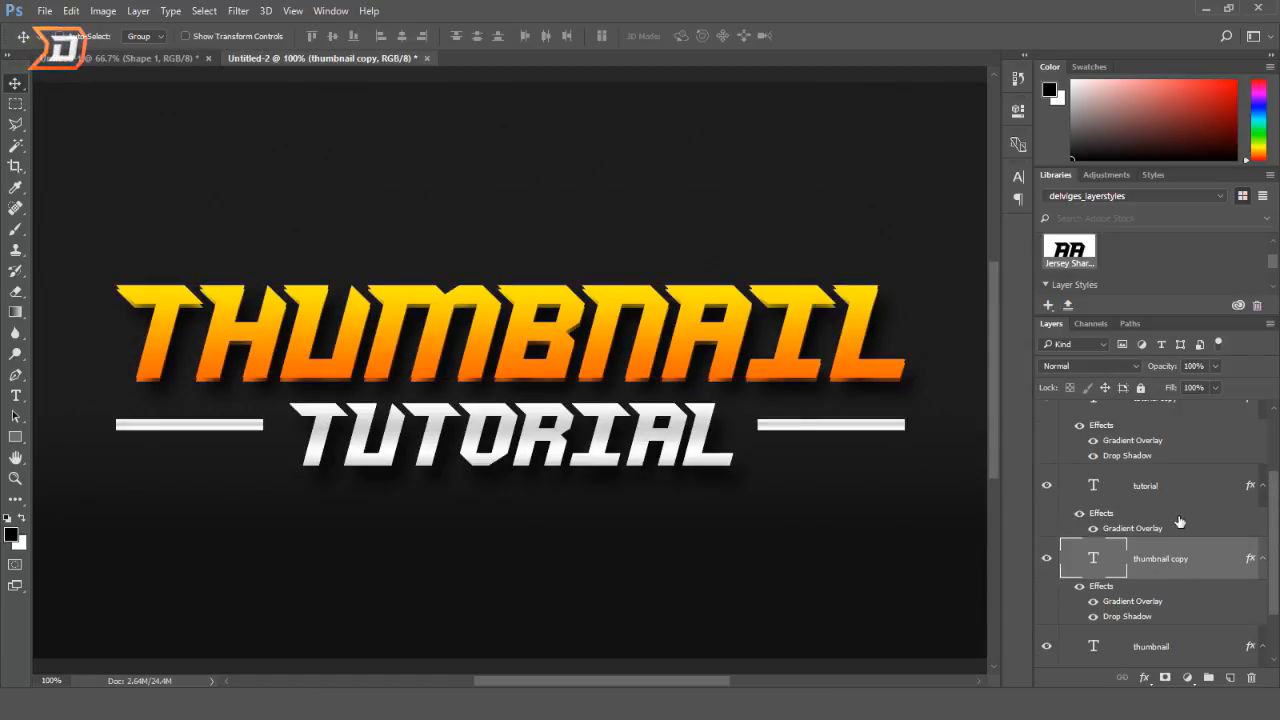
{"action": "left_click", "coordinate": [1182, 500]}
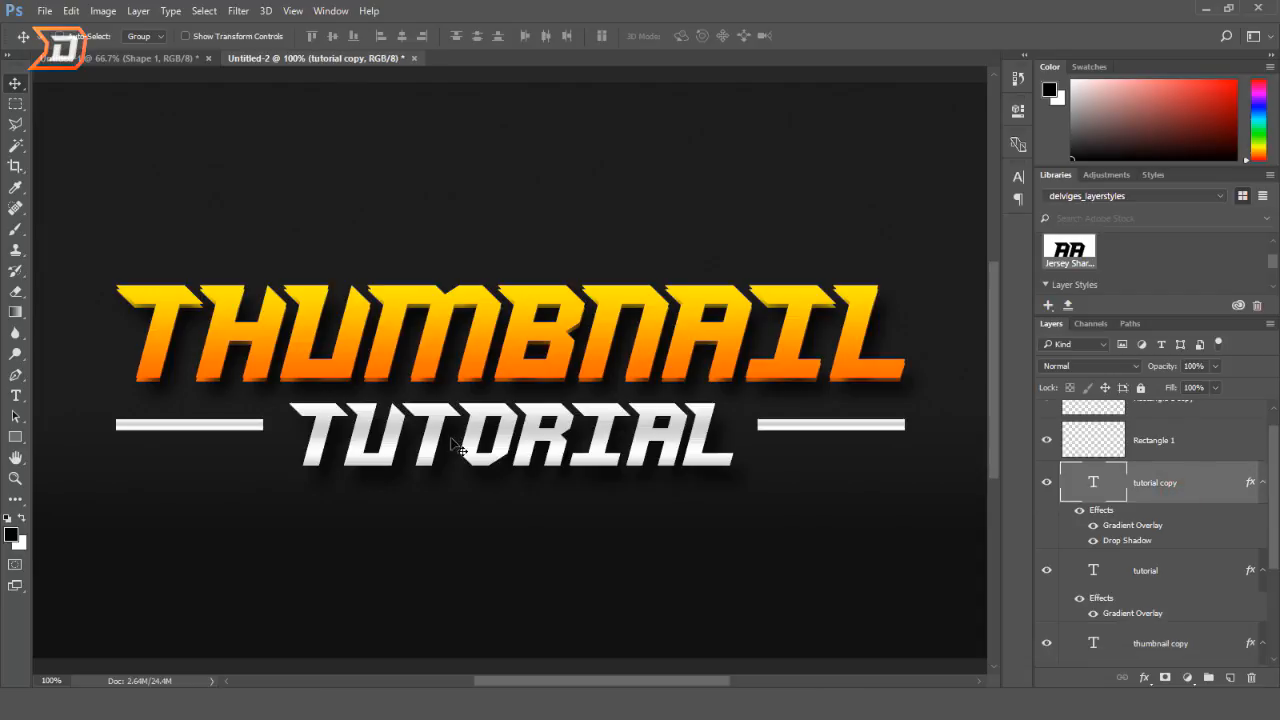
{"action": "scroll", "coordinate": [452, 447], "scroll_direction": "up", "scroll_amount": 3}
{"action": "scroll", "coordinate": [452, 447], "scroll_direction": "up", "scroll_amount": 1}
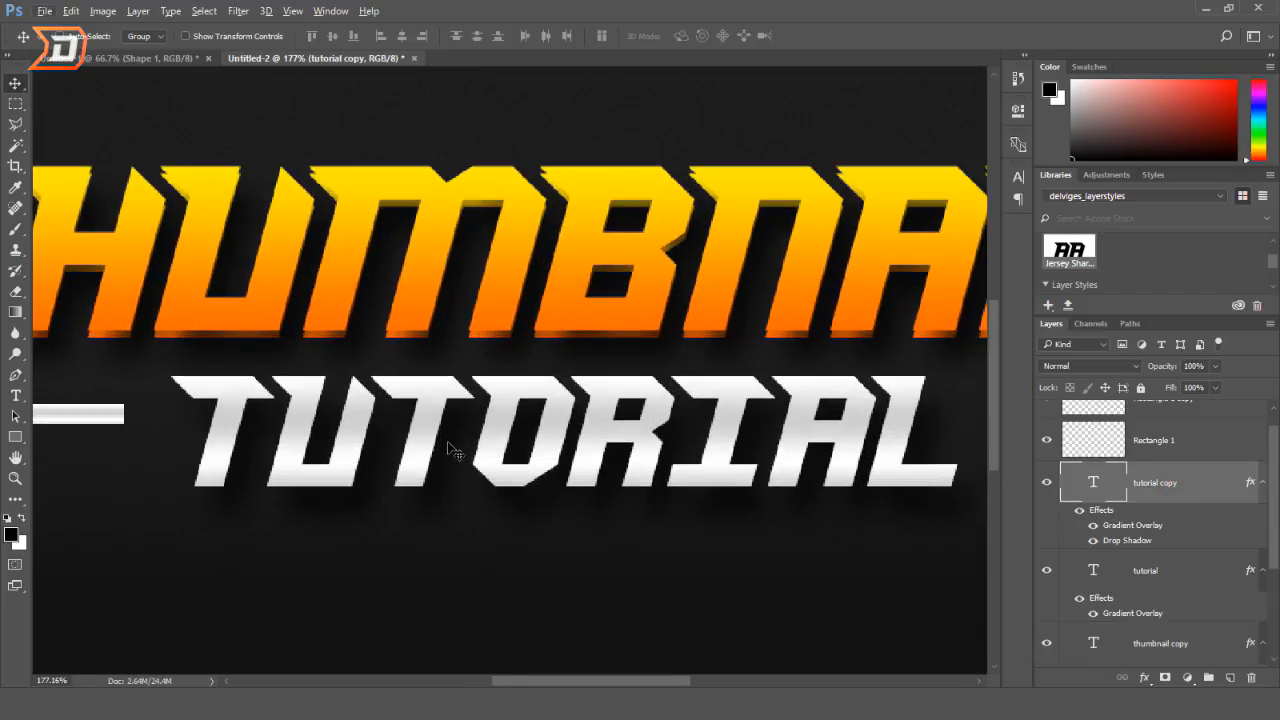
{"action": "key", "text": "Up"}
{"action": "key", "text": "Up"}
{"action": "key", "text": "Up"}
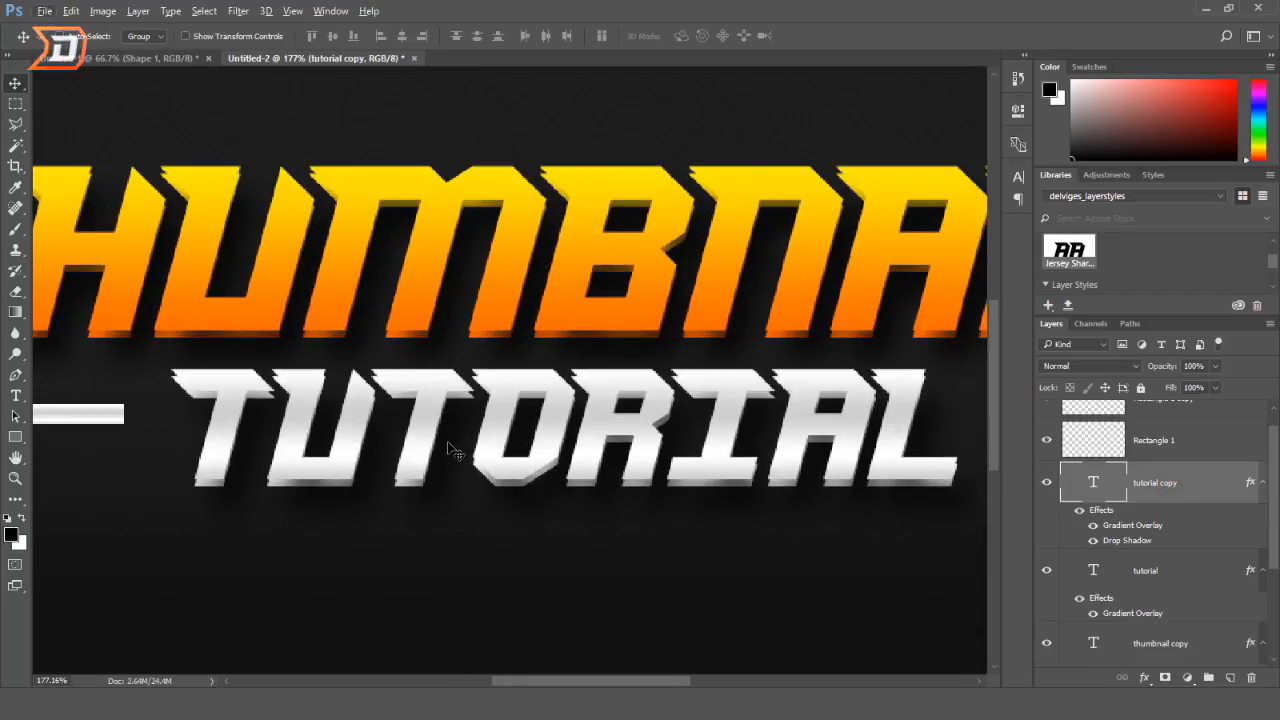
- Add an Outer Glow in black (000000) to the "tutorial" copy
{"action": "key", "text": "alt+f"}
{"action": "key", "text": "Escape"}
{"action": "scroll", "coordinate": [558, 424], "scroll_direction": "down", "scroll_amount": 5}
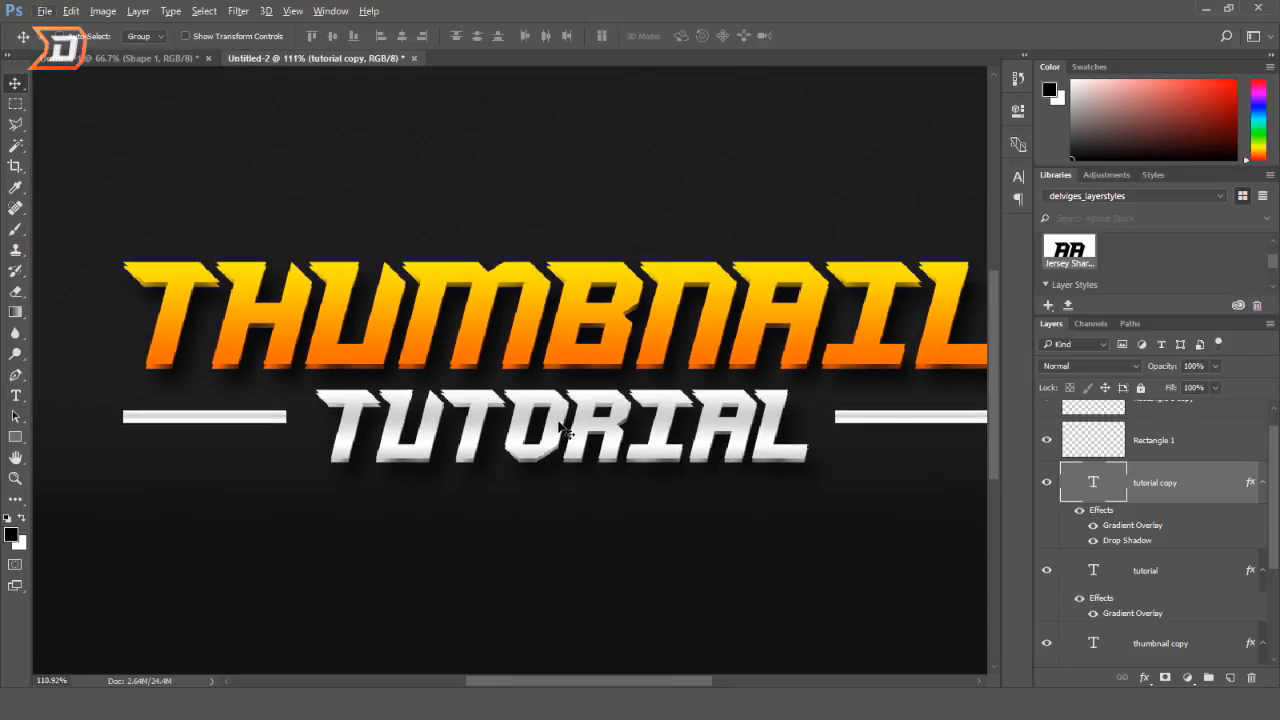
{"action": "double_click", "coordinate": [1212, 484]}
{"action": "left_click", "coordinate": [360, 389]}
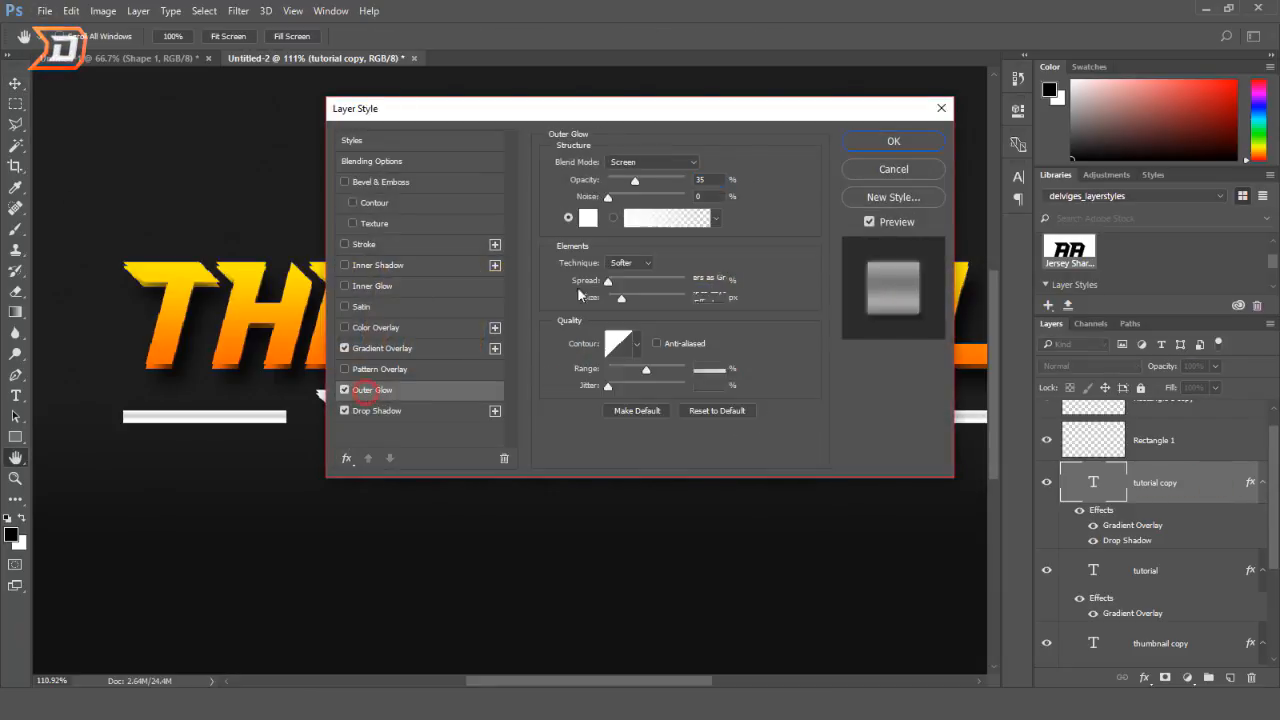
{"action": "left_click_drag", "start_coordinate": [626, 113], "coordinate": [944, 185]}
{"action": "left_click", "coordinate": [907, 289]}
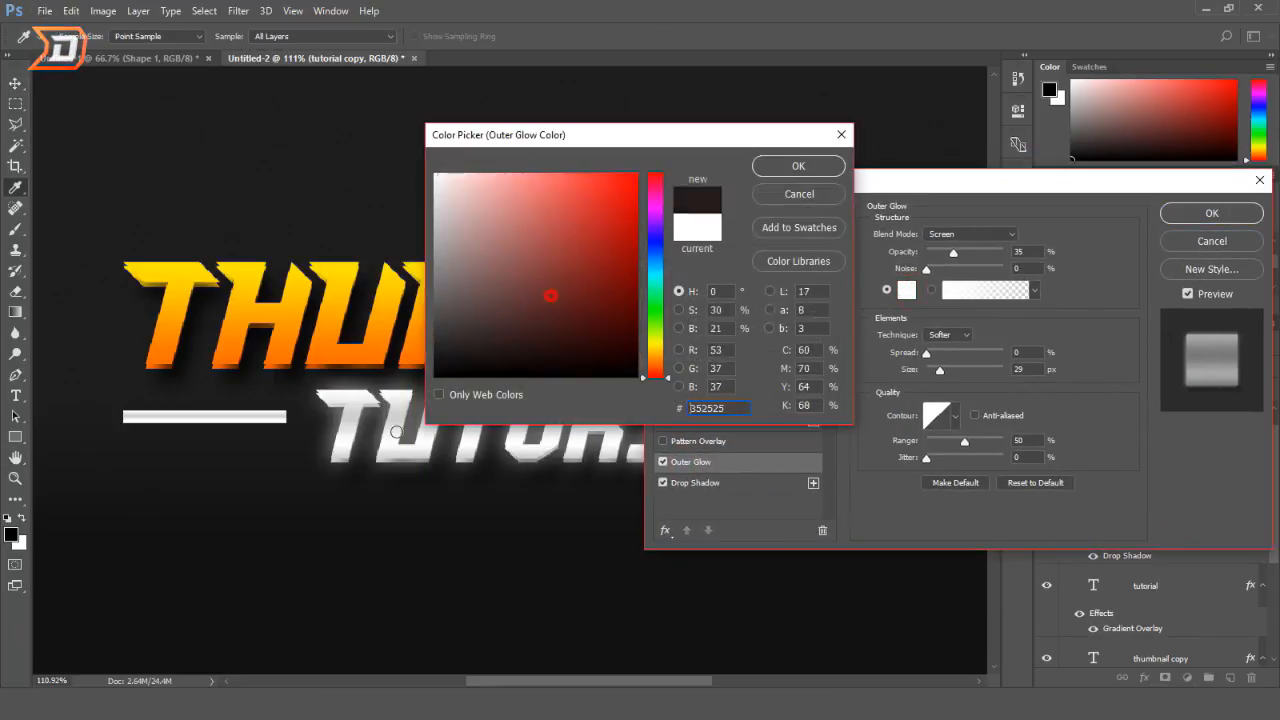
{"action": "type", "text": "000000"}
{"action": "left_click", "coordinate": [790, 168]}
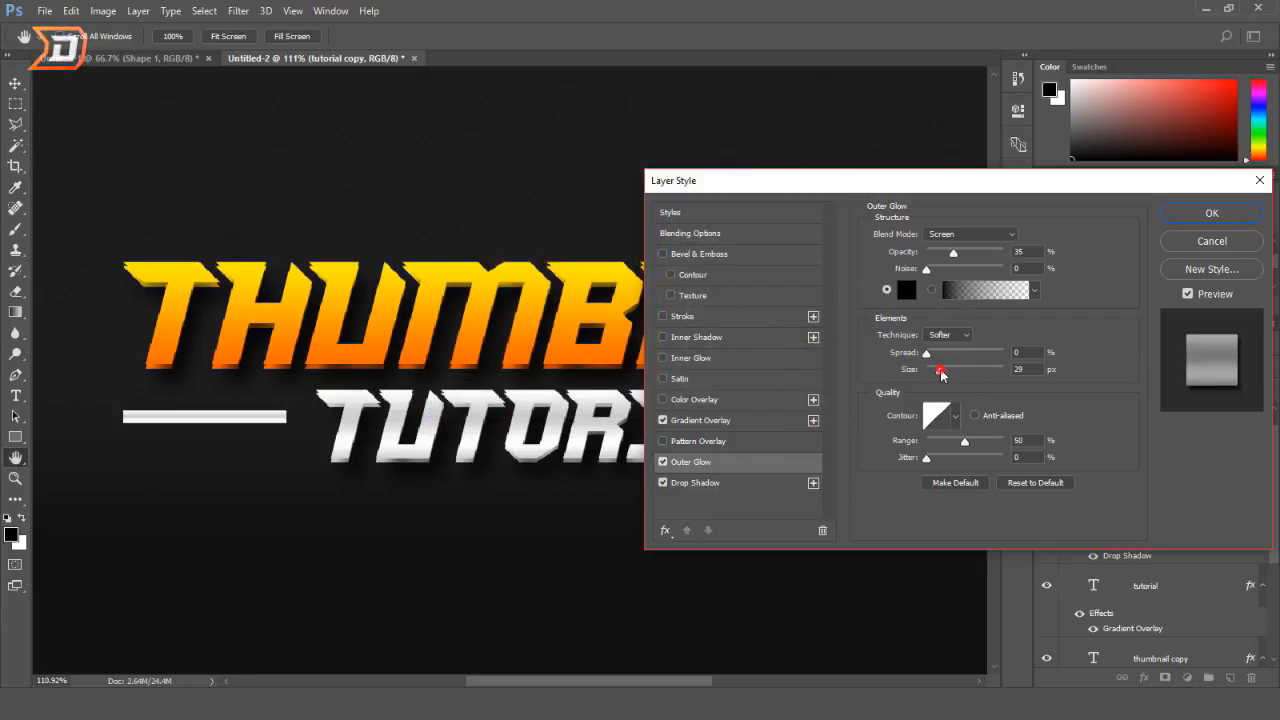
{"action": "left_click", "coordinate": [1211, 213]}
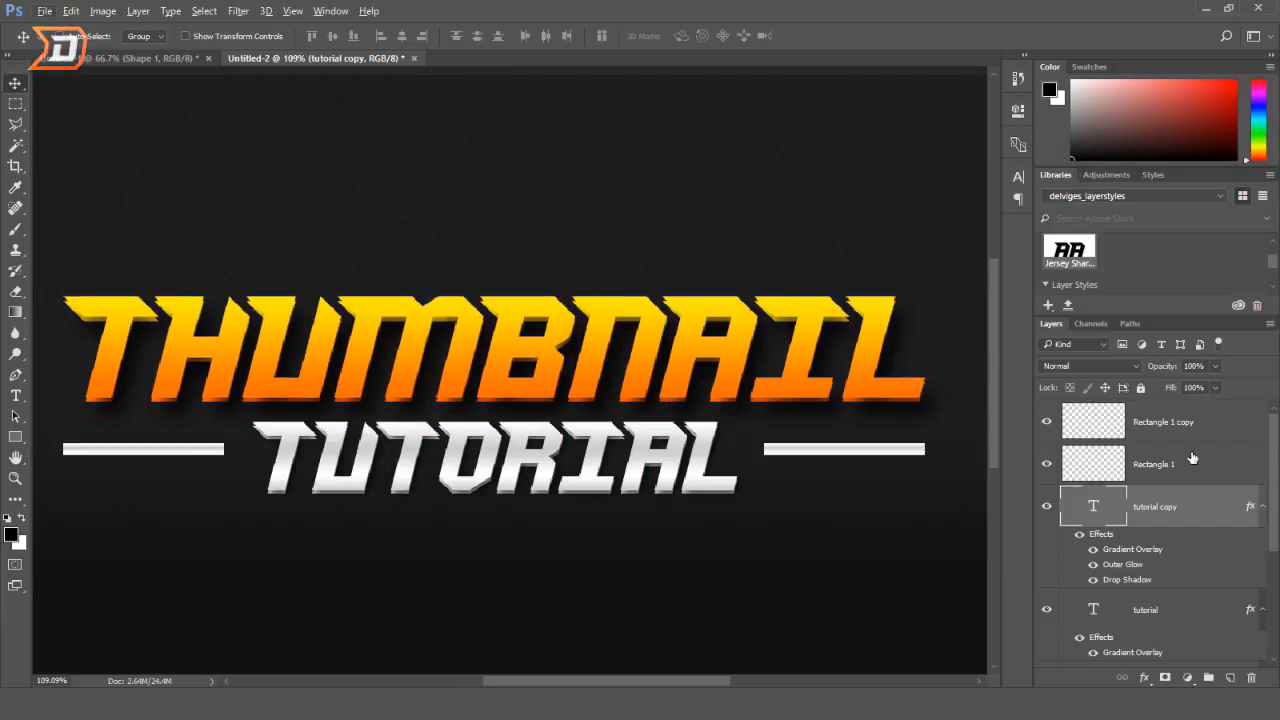
- Slightly reduce the Drop Shadow distance on the "thumbnail" copy
{"action": "scroll", "coordinate": [1192, 458], "scroll_direction": "down", "scroll_amount": 2}
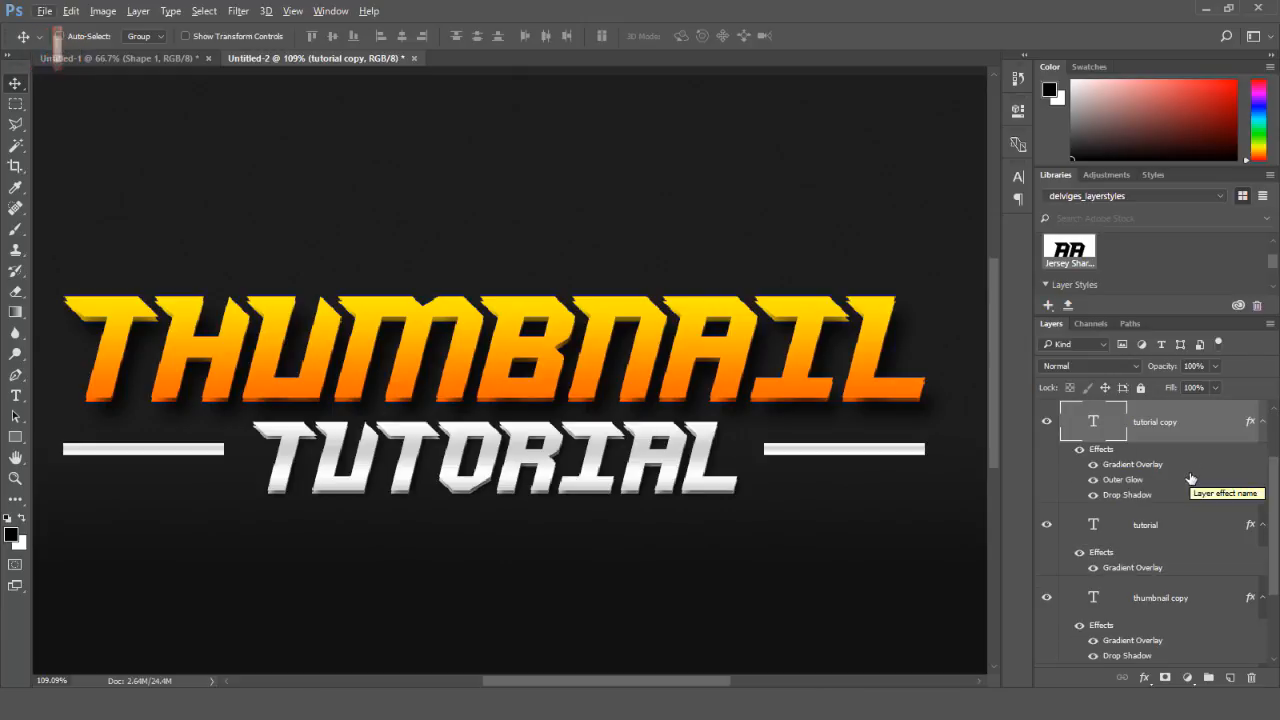
{"action": "scroll", "coordinate": [1190, 479], "scroll_direction": "down", "scroll_amount": 2}
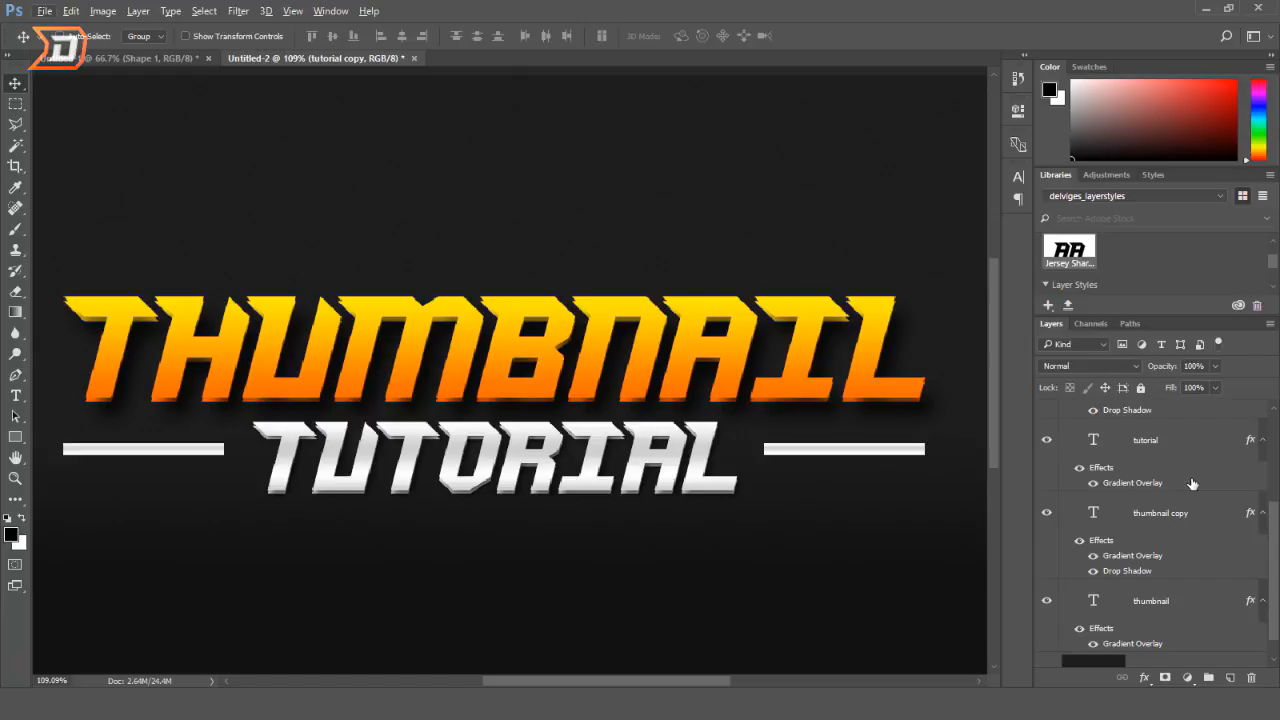
{"action": "left_click", "coordinate": [1199, 505]}
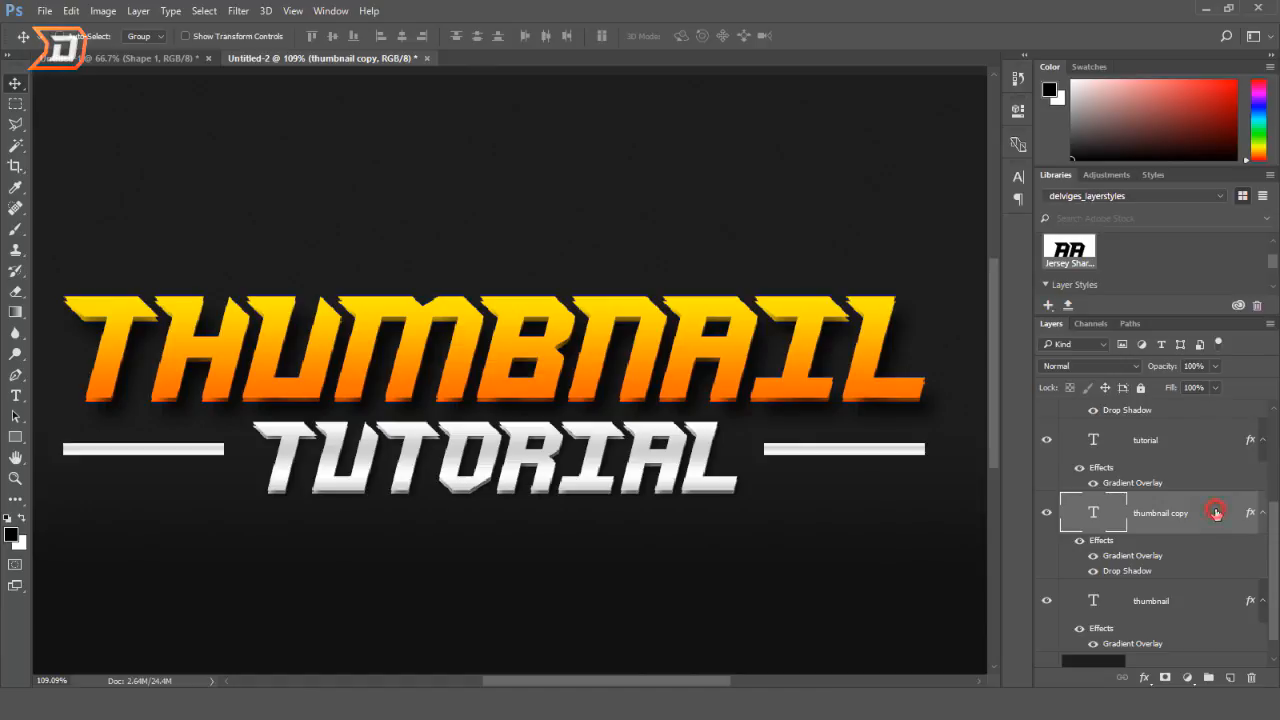
{"action": "double_click", "coordinate": [1216, 512]}
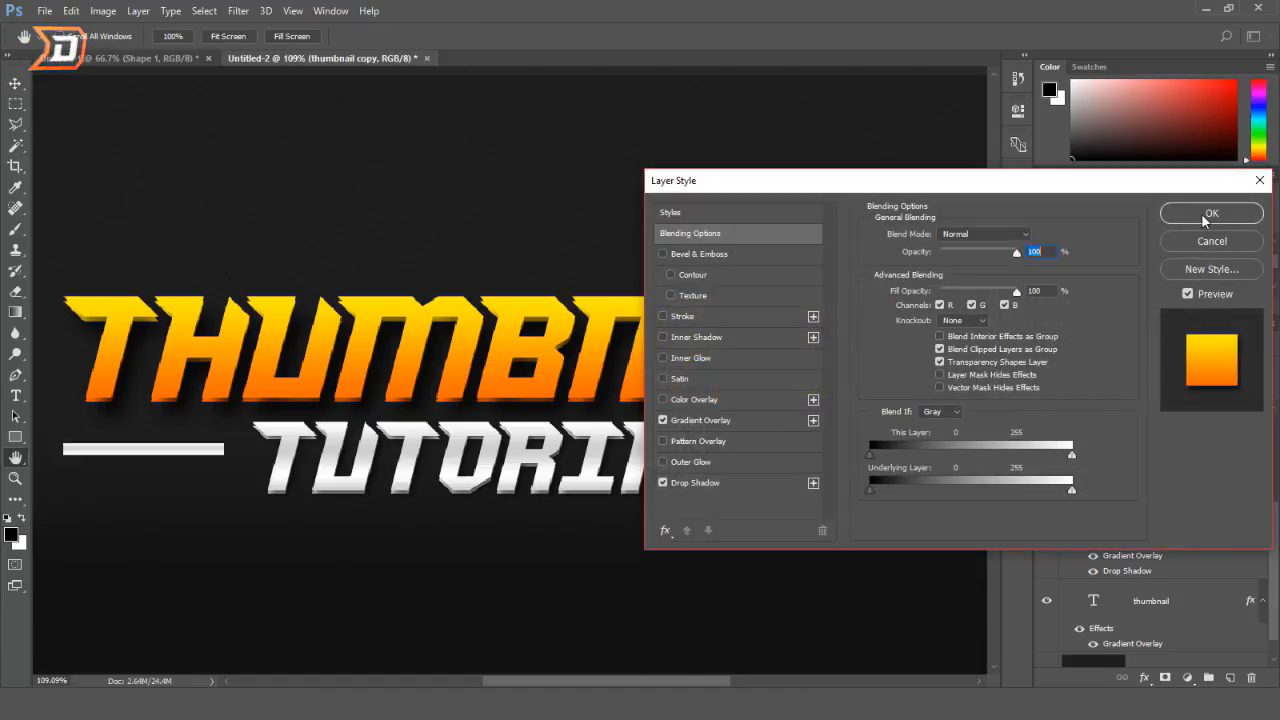
{"action": "left_click", "coordinate": [1205, 215]}
{"action": "double_click", "coordinate": [1224, 521]}
{"action": "left_click", "coordinate": [735, 482]}
{"action": "left_click_drag", "start_coordinate": [945, 309], "coordinate": [937, 308]}
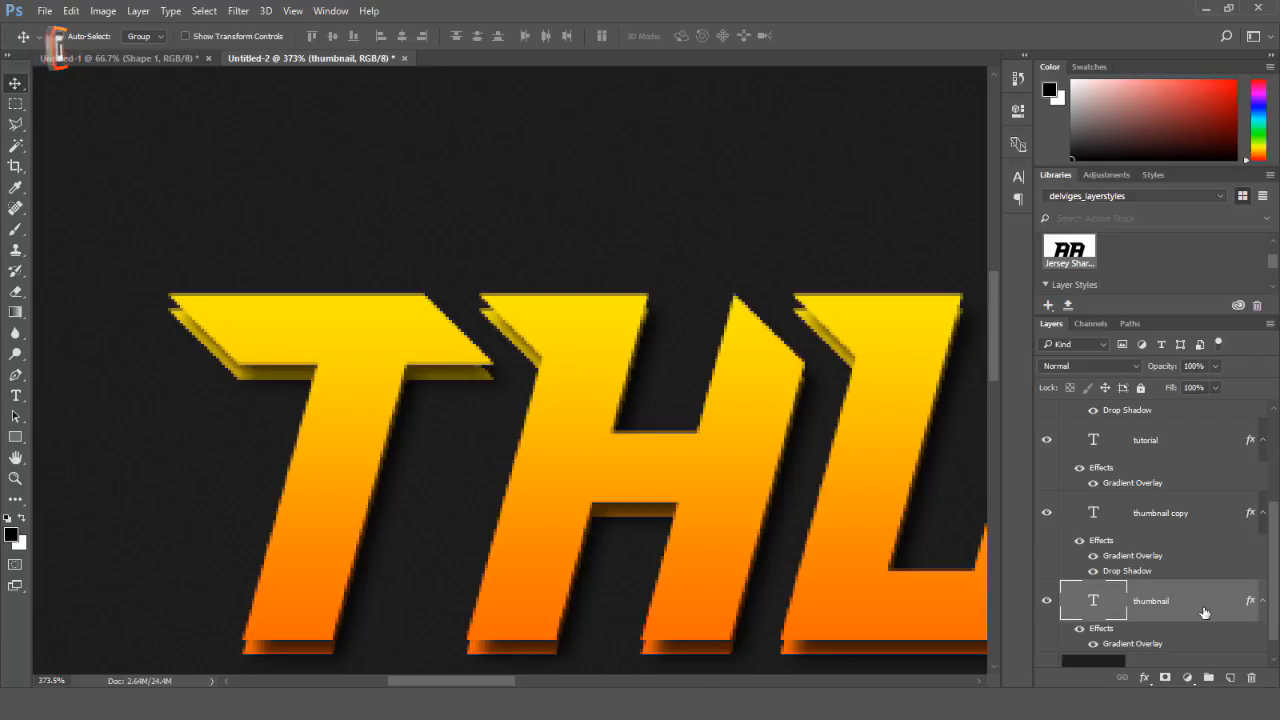
- Rasterize the original "tutorial" and "thumbnail" text layers together
{"action": "left_click", "coordinate": [1200, 440], "text": "shift"}
{"action": "left_click", "coordinate": [1180, 448]}
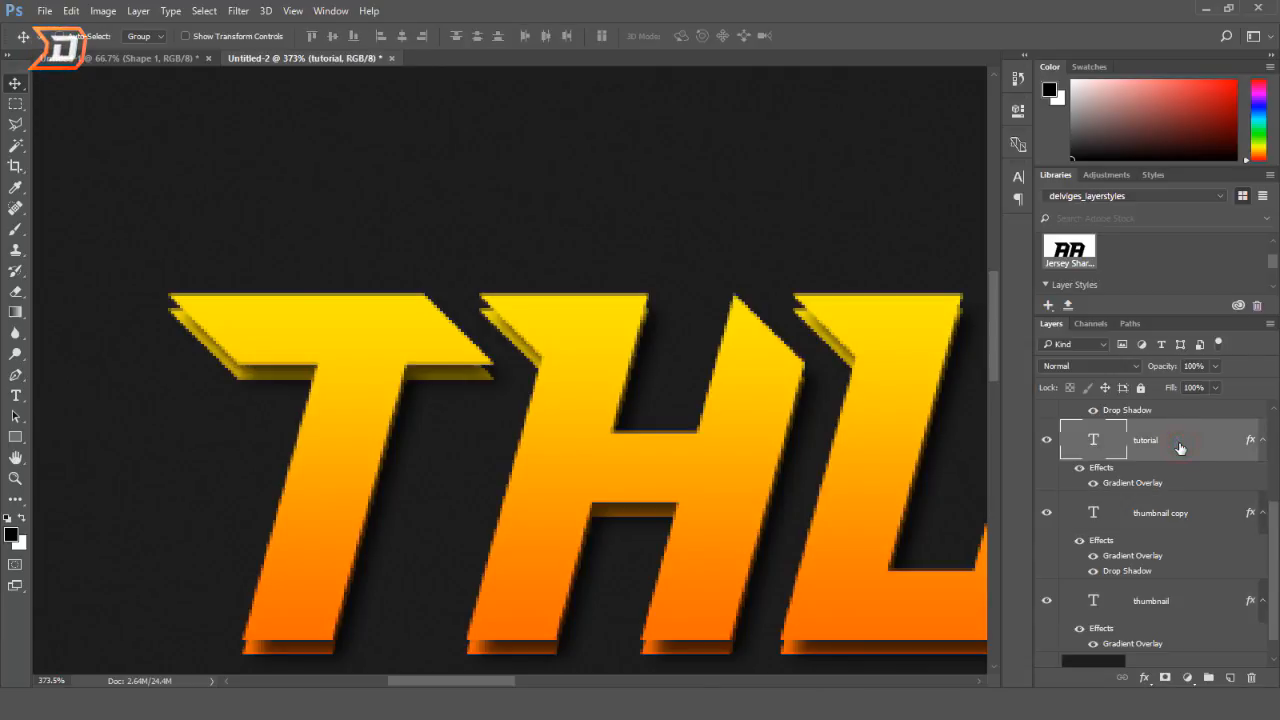
{"action": "left_click", "coordinate": [1207, 600], "text": "ctrl"}
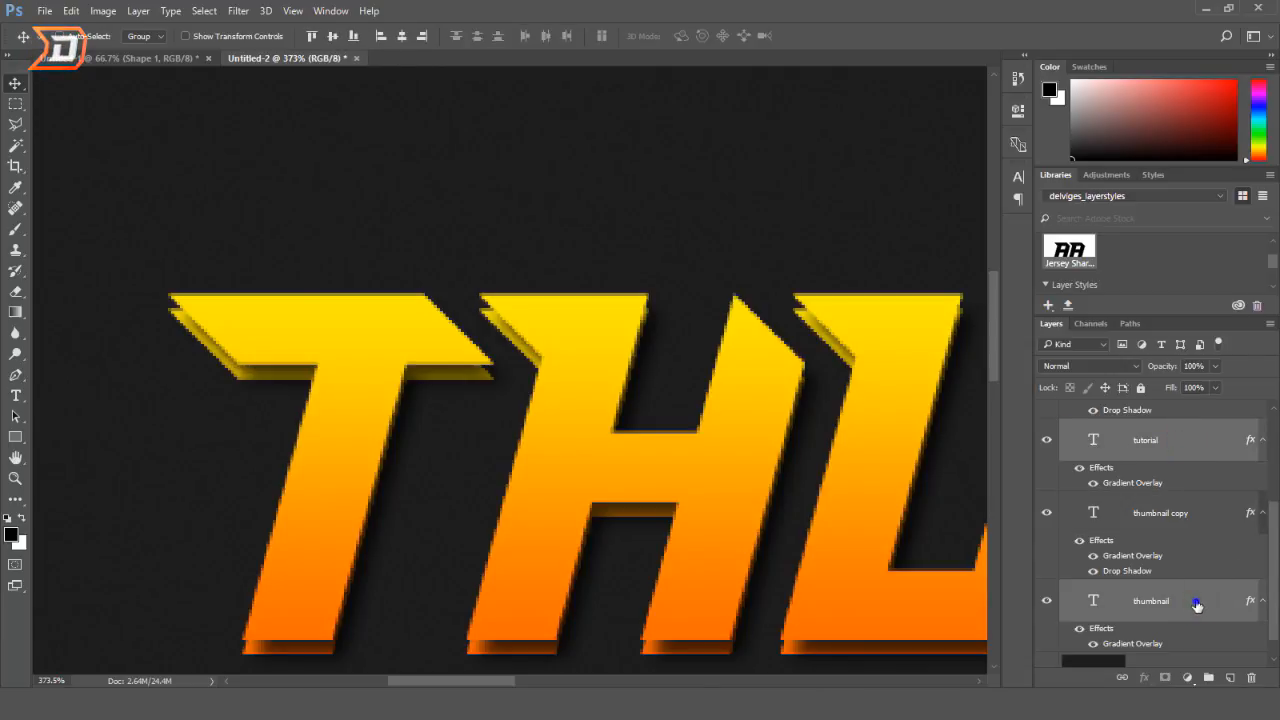
{"action": "right_click", "coordinate": [1196, 604]}
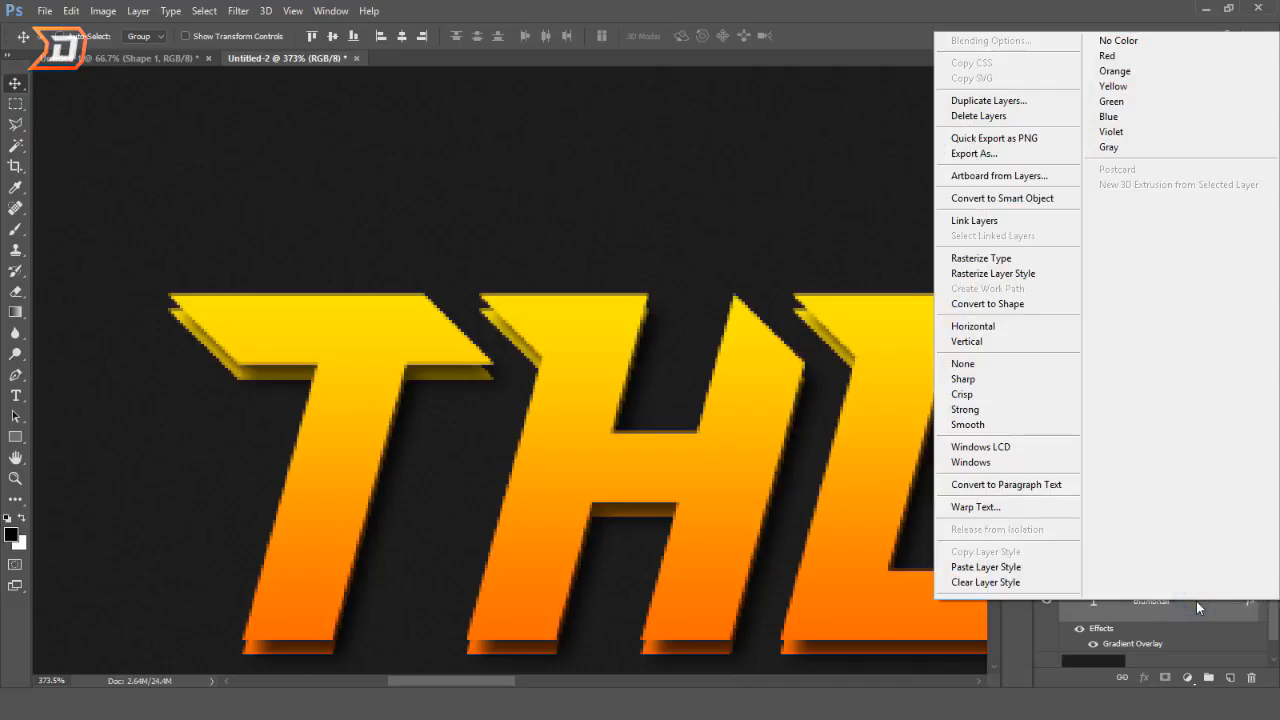
{"action": "left_click", "coordinate": [996, 262]}
{"action": "left_click", "coordinate": [1143, 455]}
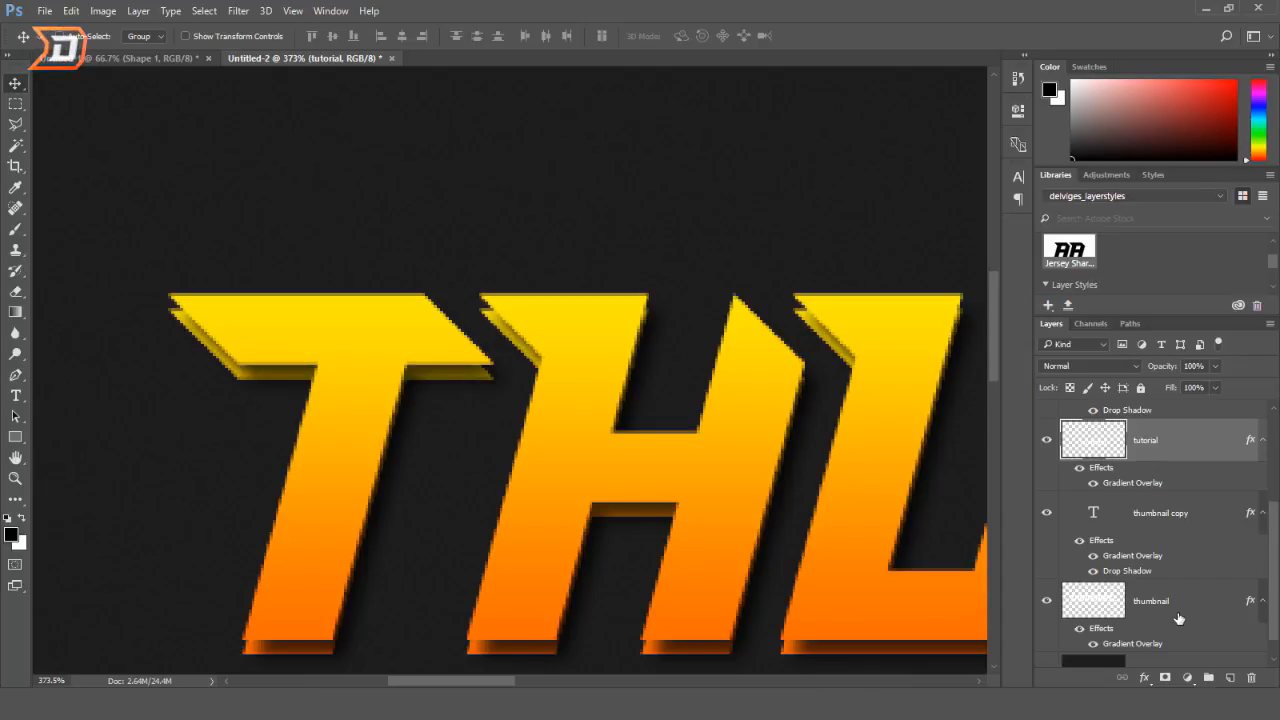
- On the rasterized "thumbnail" layer, outline the triangular notch at the T's upper-left corner with the Polygonal Lasso and fill it with the foreground colour
{"action": "left_click", "coordinate": [1177, 619]}
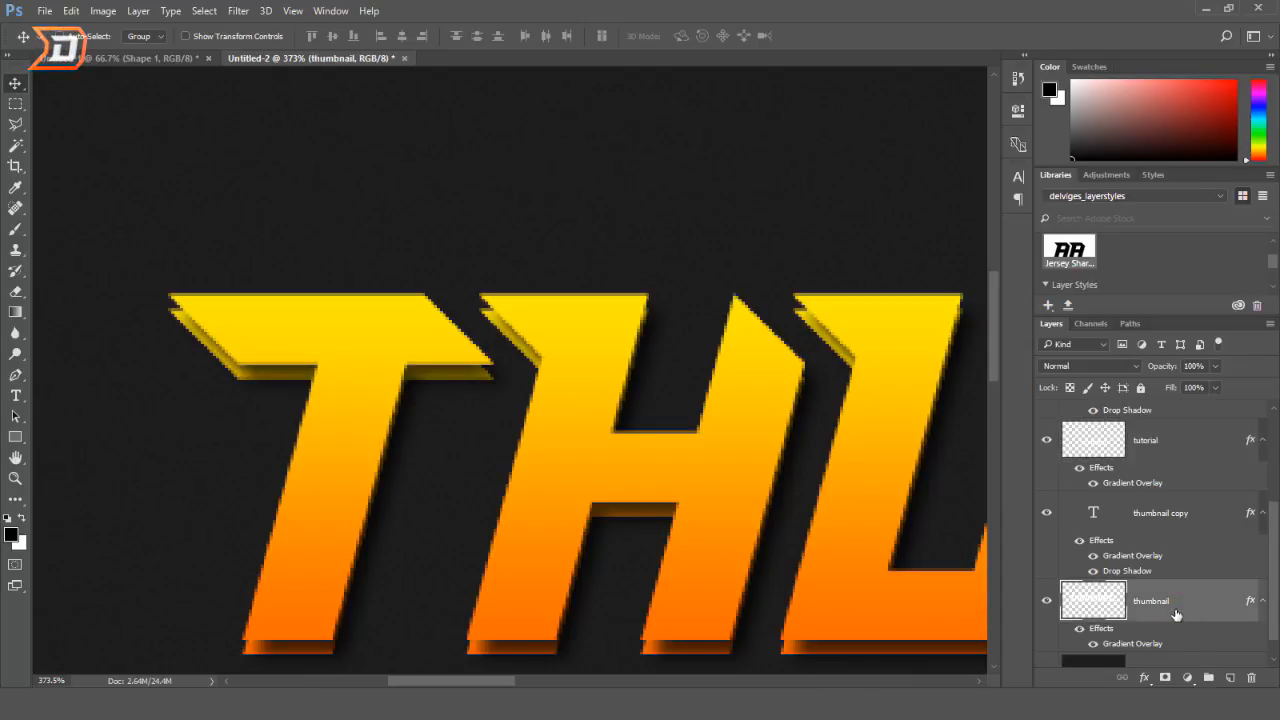
{"action": "left_click", "coordinate": [18, 127]}
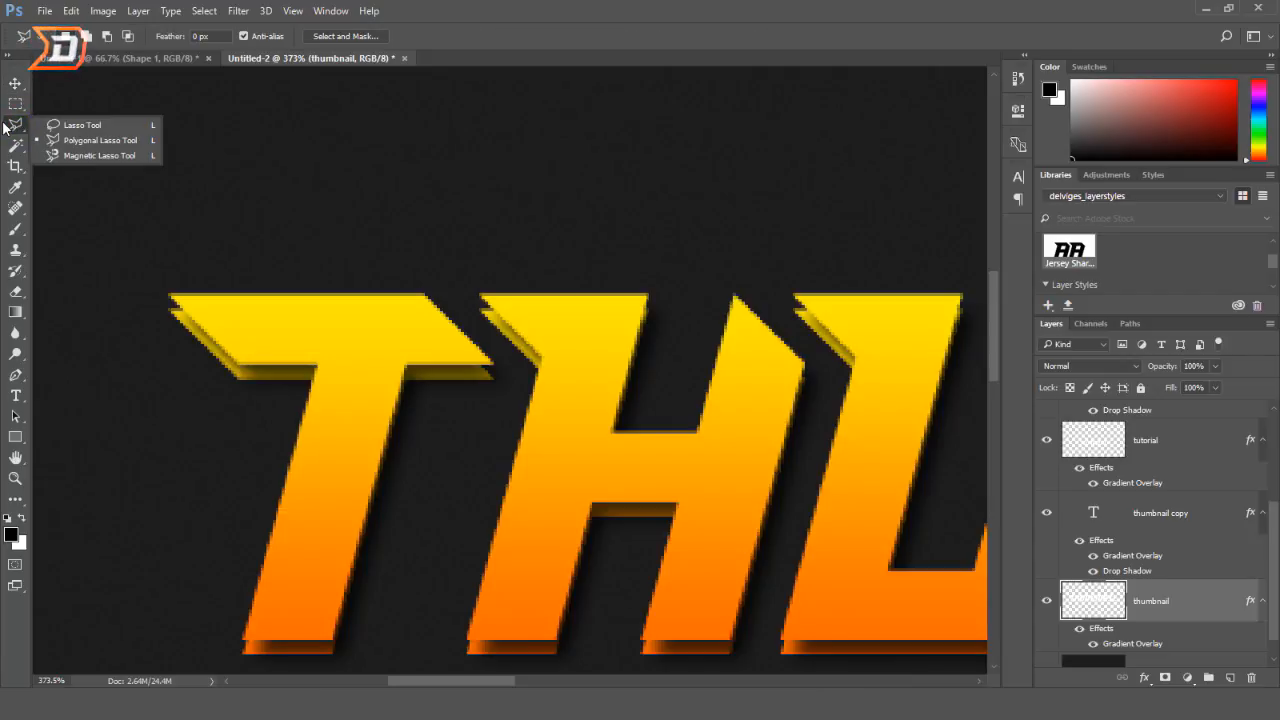
{"action": "left_click", "coordinate": [128, 143]}
{"action": "scroll", "coordinate": [80, 340], "scroll_direction": "up", "scroll_amount": 5}
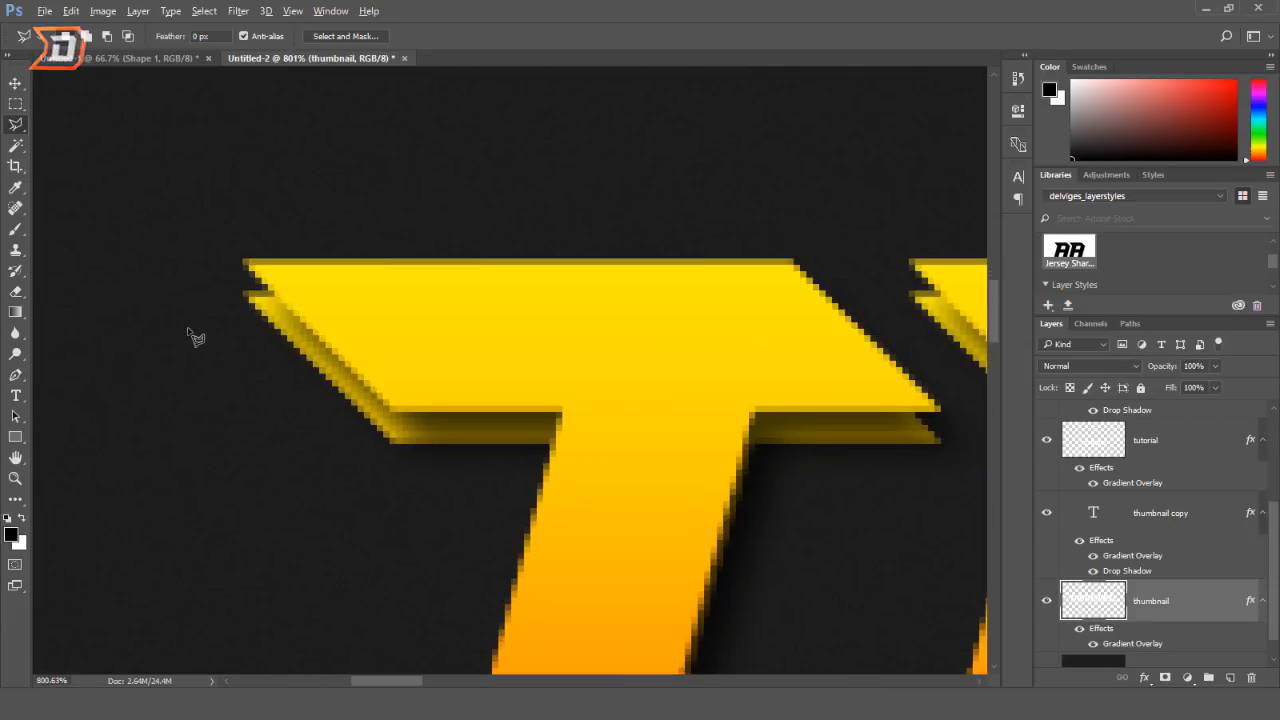
{"action": "left_click", "coordinate": [244, 261]}
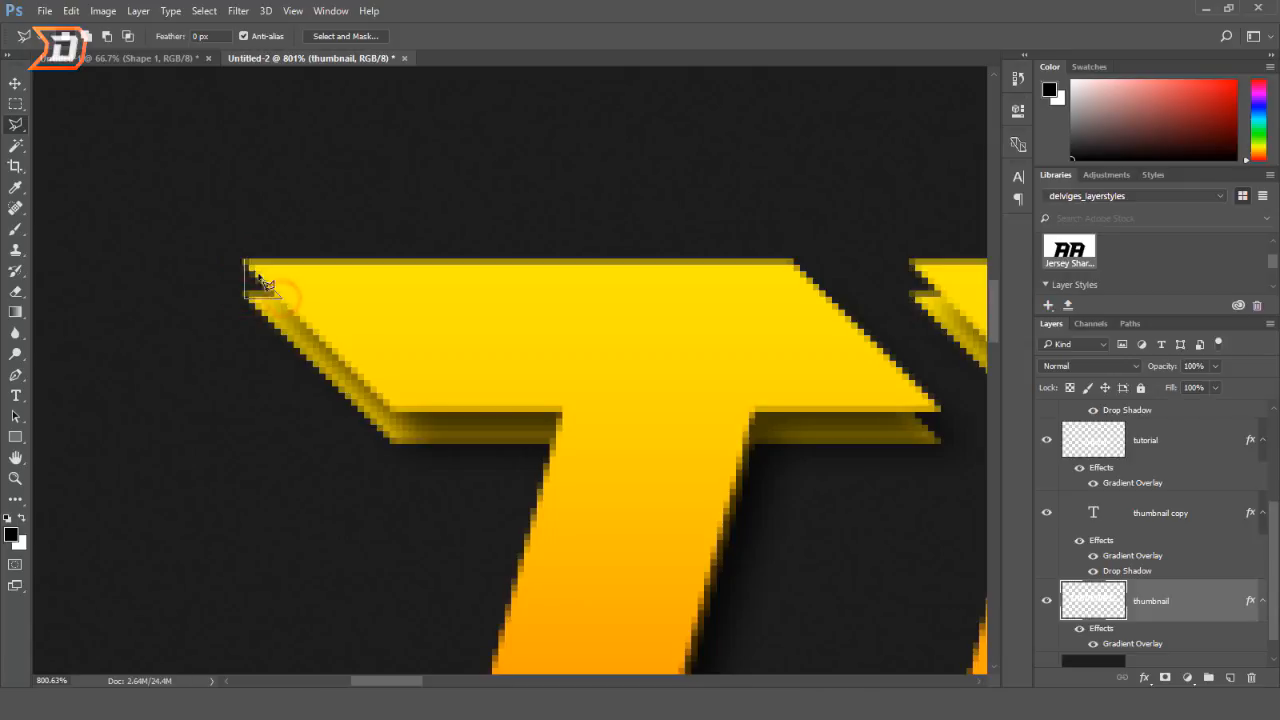
{"action": "left_click", "coordinate": [244, 262]}
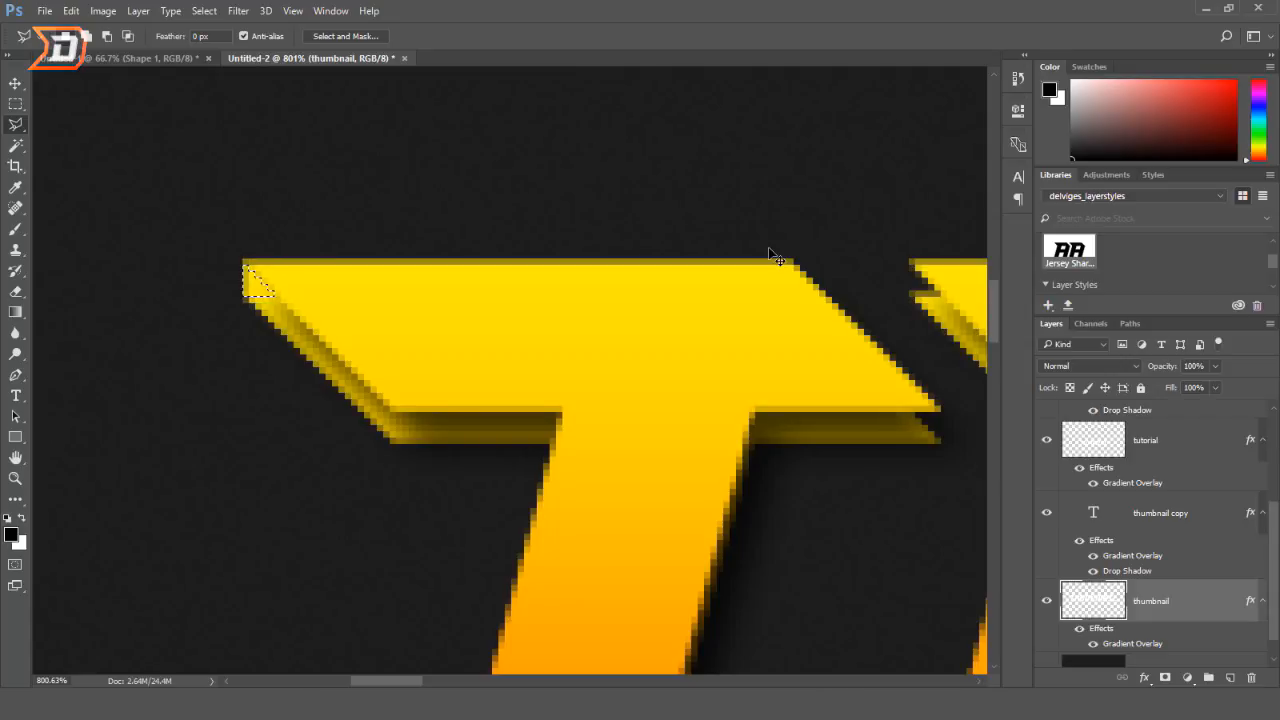
{"action": "scroll", "coordinate": [340, 352], "scroll_direction": "down", "scroll_amount": 3}
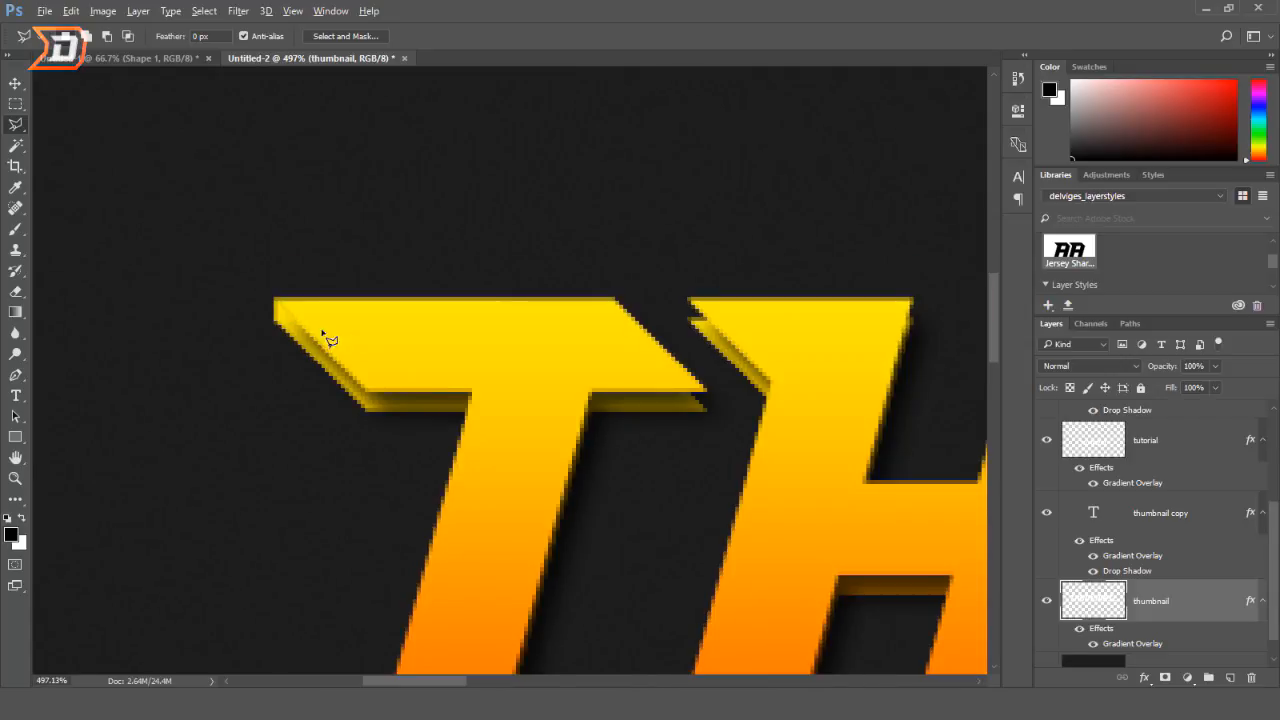
{"action": "scroll", "coordinate": [340, 348], "scroll_direction": "down", "scroll_amount": 4}
- Lasso the triangular notches at the upper-left corners of the H and U and fill them with the foreground colour
{"action": "scroll", "coordinate": [452, 343], "scroll_direction": "up", "scroll_amount": 2}
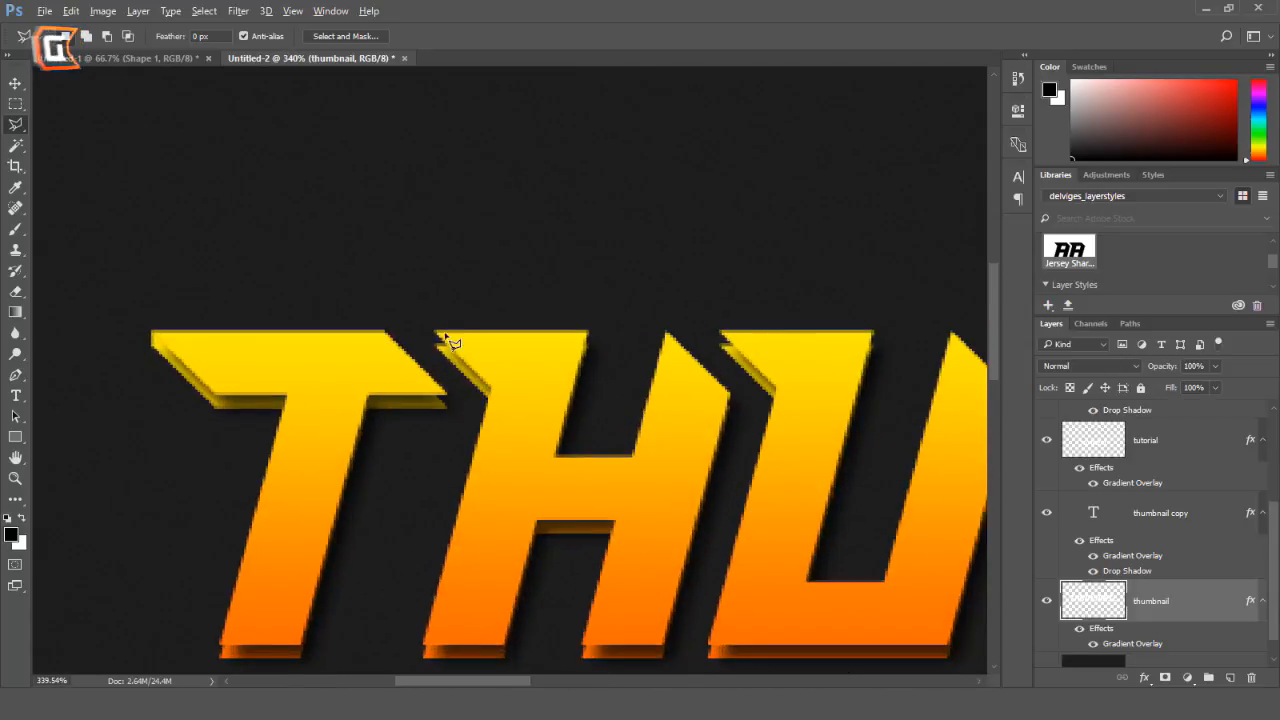
{"action": "scroll", "coordinate": [452, 343], "scroll_direction": "up", "scroll_amount": 5}
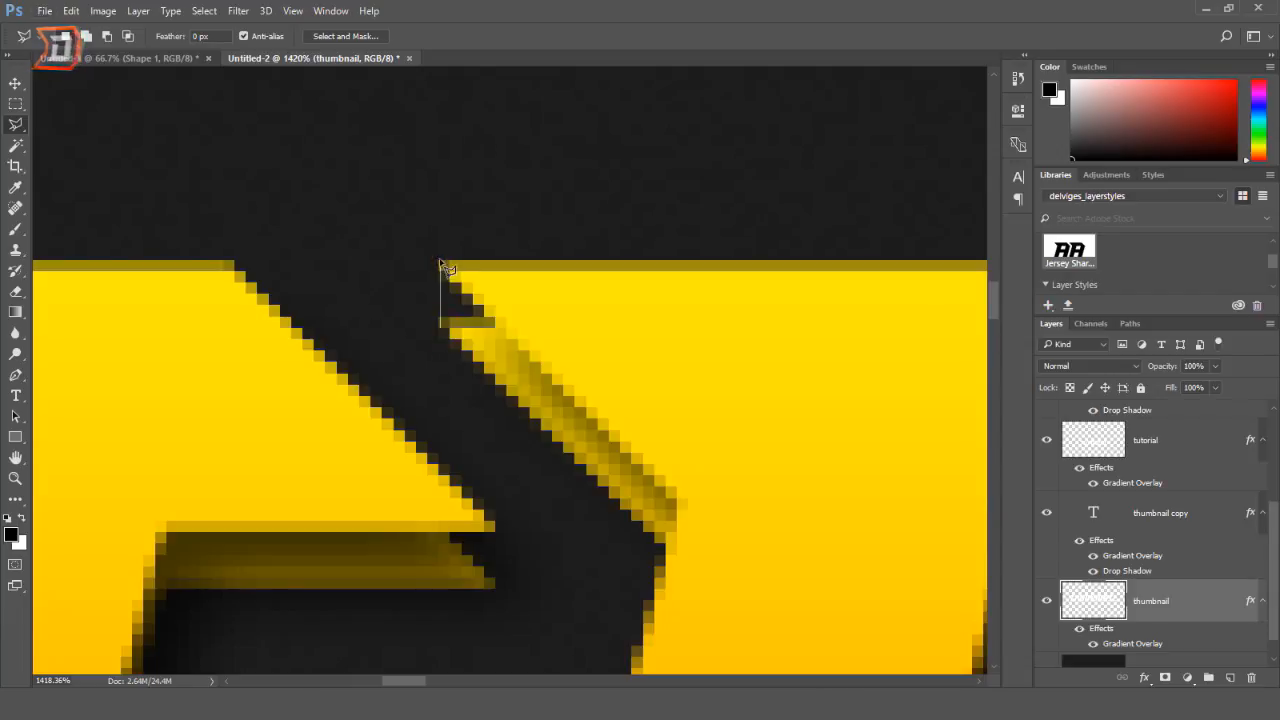
{"action": "scroll", "coordinate": [797, 375], "scroll_direction": "down", "scroll_amount": 6}
{"action": "scroll", "coordinate": [513, 263], "scroll_direction": "up", "scroll_amount": 7}
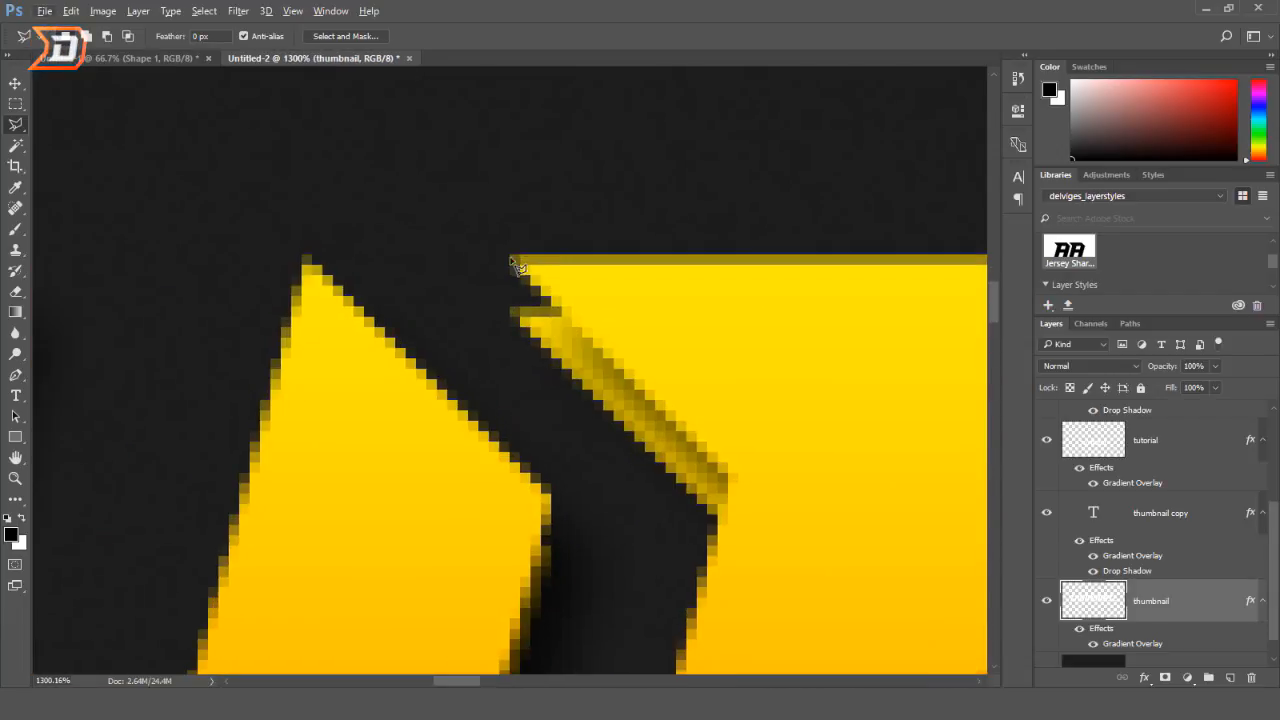
{"action": "left_click", "coordinate": [571, 321]}
{"action": "left_click", "coordinate": [510, 257]}
{"action": "key", "text": "alt+BackSpace"}
{"action": "scroll", "coordinate": [485, 262], "scroll_direction": "up", "scroll_amount": 1}
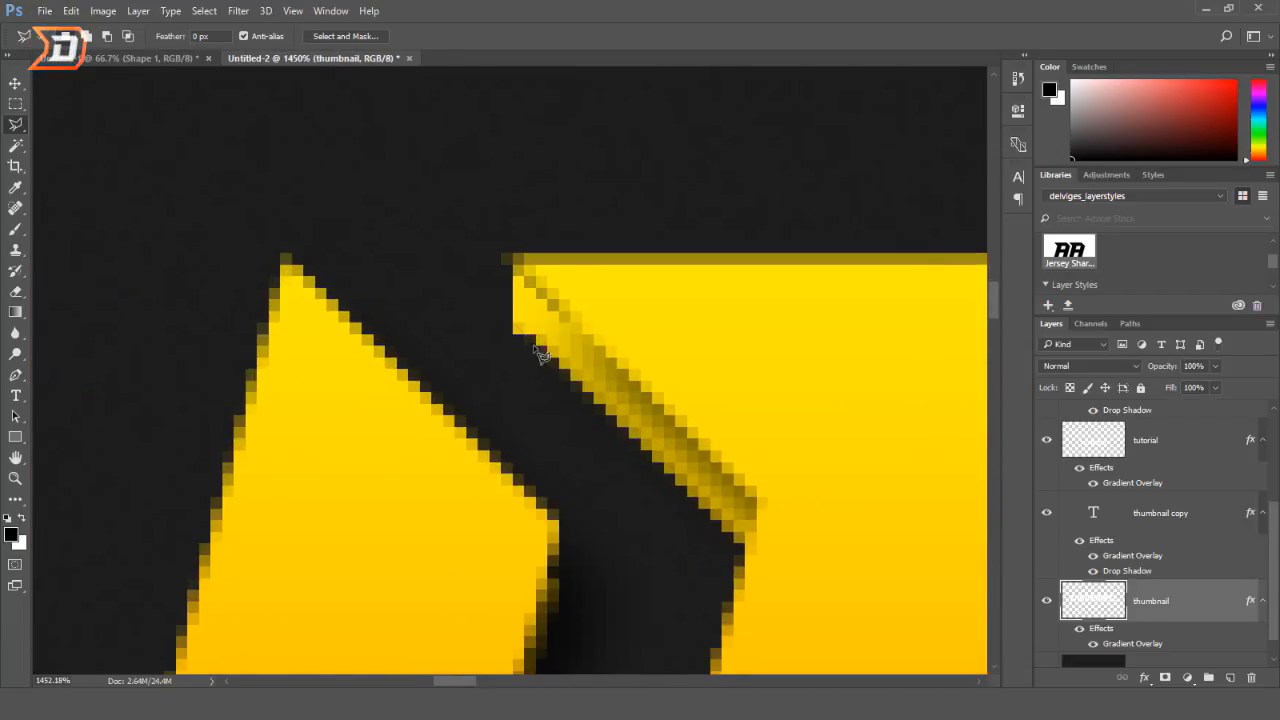
{"action": "left_click", "coordinate": [534, 340]}
{"action": "left_click", "coordinate": [478, 298]}
{"action": "left_click", "coordinate": [488, 372]}
{"action": "double_click", "coordinate": [547, 409]}
{"action": "key", "text": "Up"}
{"action": "key", "text": "Up"}
{"action": "key", "text": "ctrl+alt+z"}
{"action": "key", "text": "ctrl+alt+z"}
{"action": "key", "text": "ctrl+alt+z"}
{"action": "key", "text": "ctrl+alt+z"}
- Close the upper-left corner notches of the M, B and N in "thumbnail" with lassoed triangles filled in the foreground colour
{"action": "scroll", "coordinate": [510, 410], "scroll_direction": "down", "scroll_amount": 3}
{"action": "scroll", "coordinate": [470, 382], "scroll_direction": "up", "scroll_amount": 3}
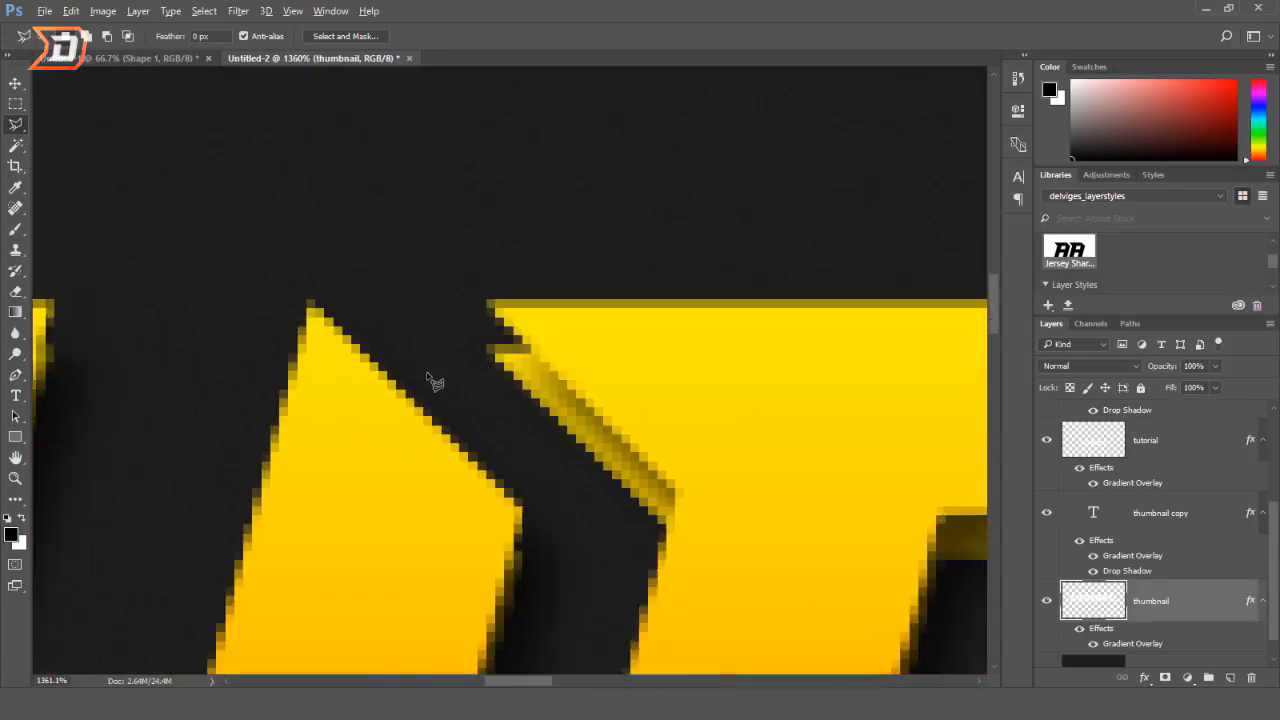
{"action": "scroll", "coordinate": [614, 417], "scroll_direction": "down", "scroll_amount": 5}
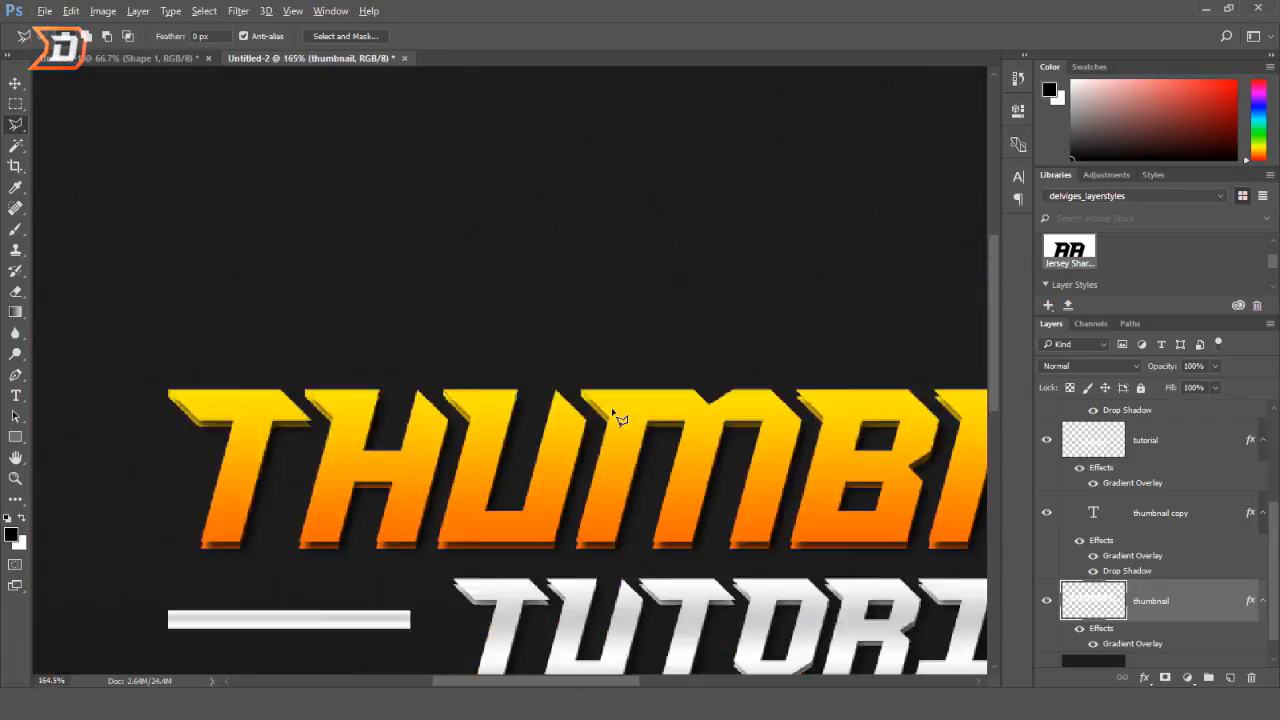
{"action": "scroll", "coordinate": [553, 360], "scroll_direction": "up", "scroll_amount": 4}
{"action": "key", "text": "Down"}
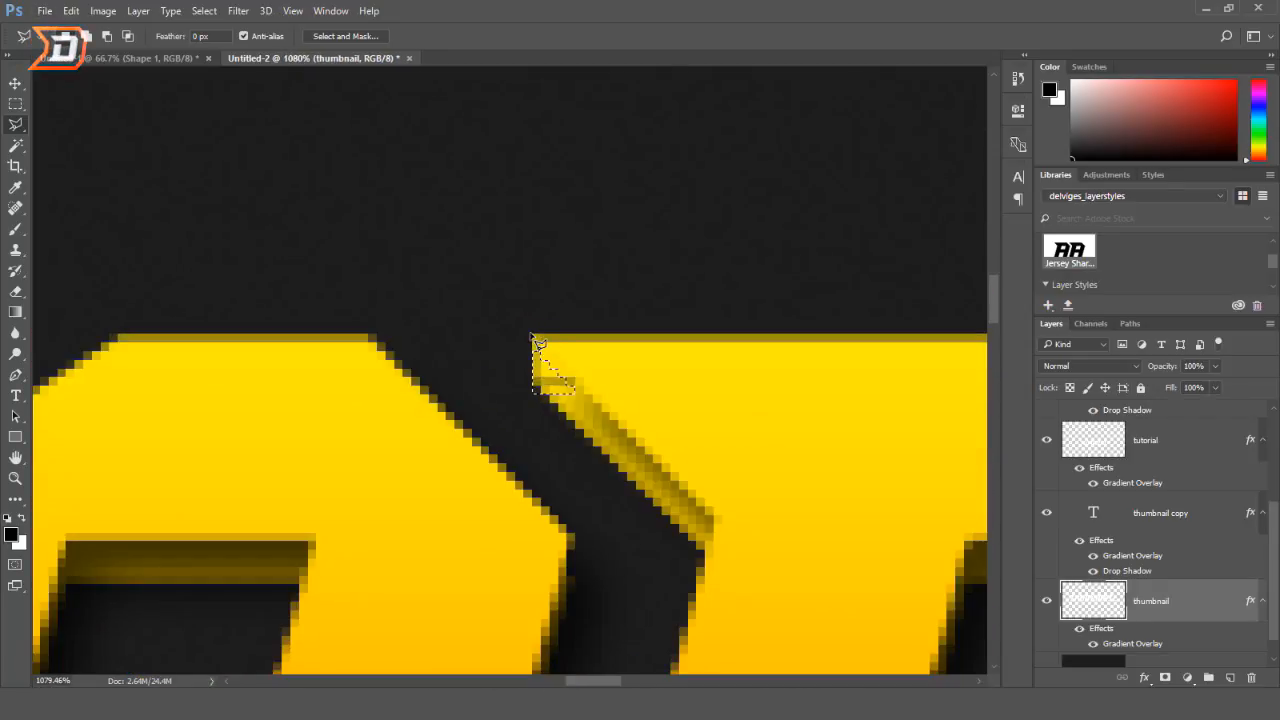
{"action": "scroll", "coordinate": [586, 423], "scroll_direction": "down", "scroll_amount": 2}
{"action": "scroll", "coordinate": [529, 386], "scroll_direction": "up", "scroll_amount": 2}
{"action": "scroll", "coordinate": [643, 443], "scroll_direction": "down", "scroll_amount": 3}
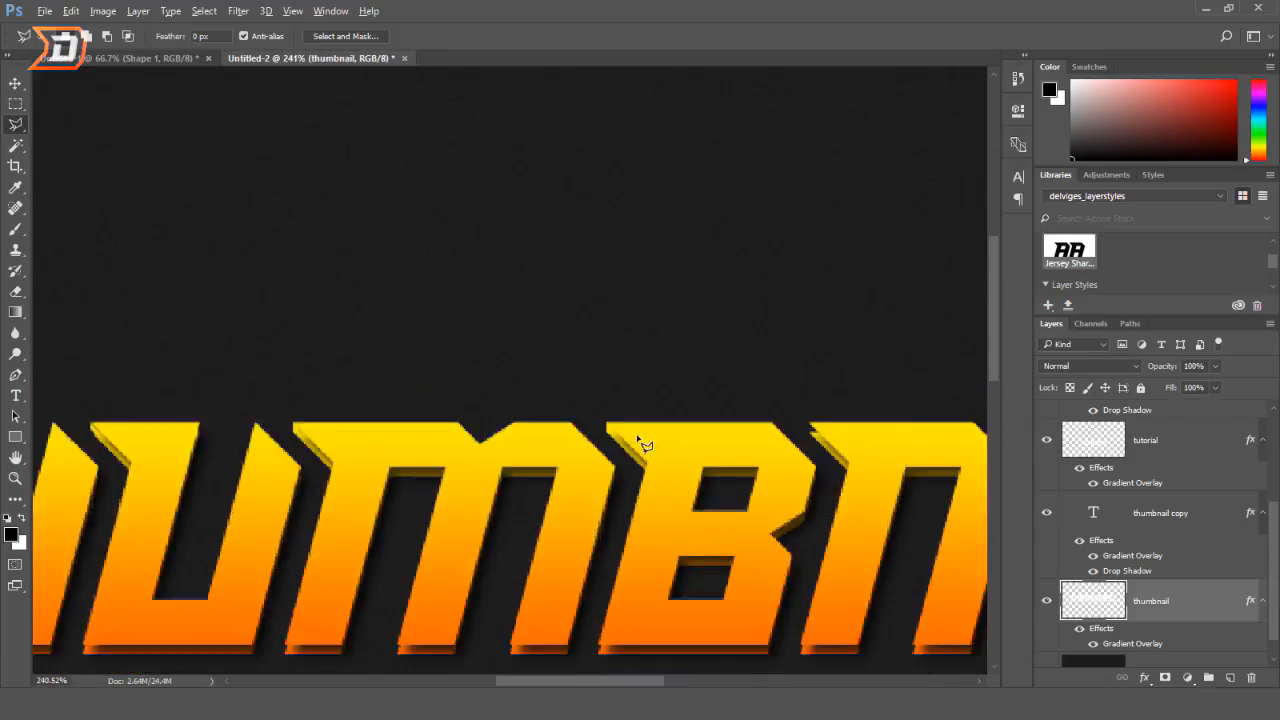
{"action": "scroll", "coordinate": [413, 402], "scroll_direction": "up", "scroll_amount": 3}
{"action": "scroll", "coordinate": [413, 402], "scroll_direction": "up", "scroll_amount": 2}
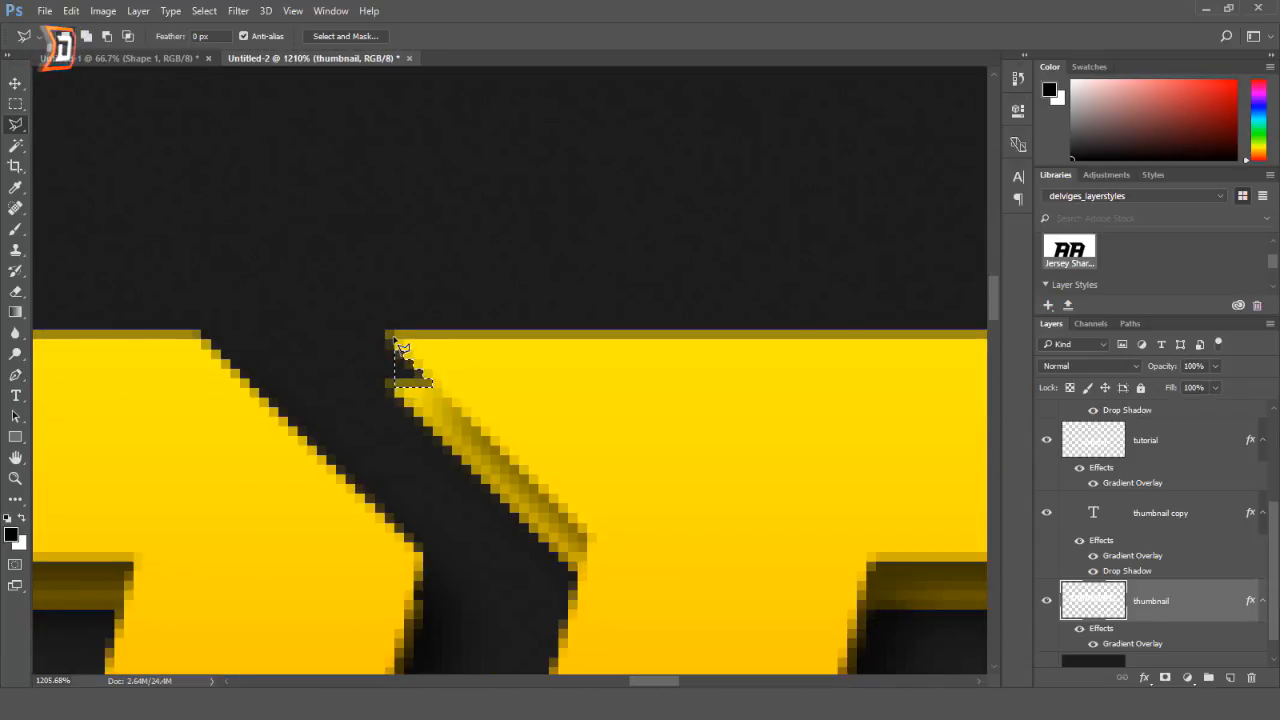
{"action": "scroll", "coordinate": [494, 434], "scroll_direction": "down", "scroll_amount": 3}
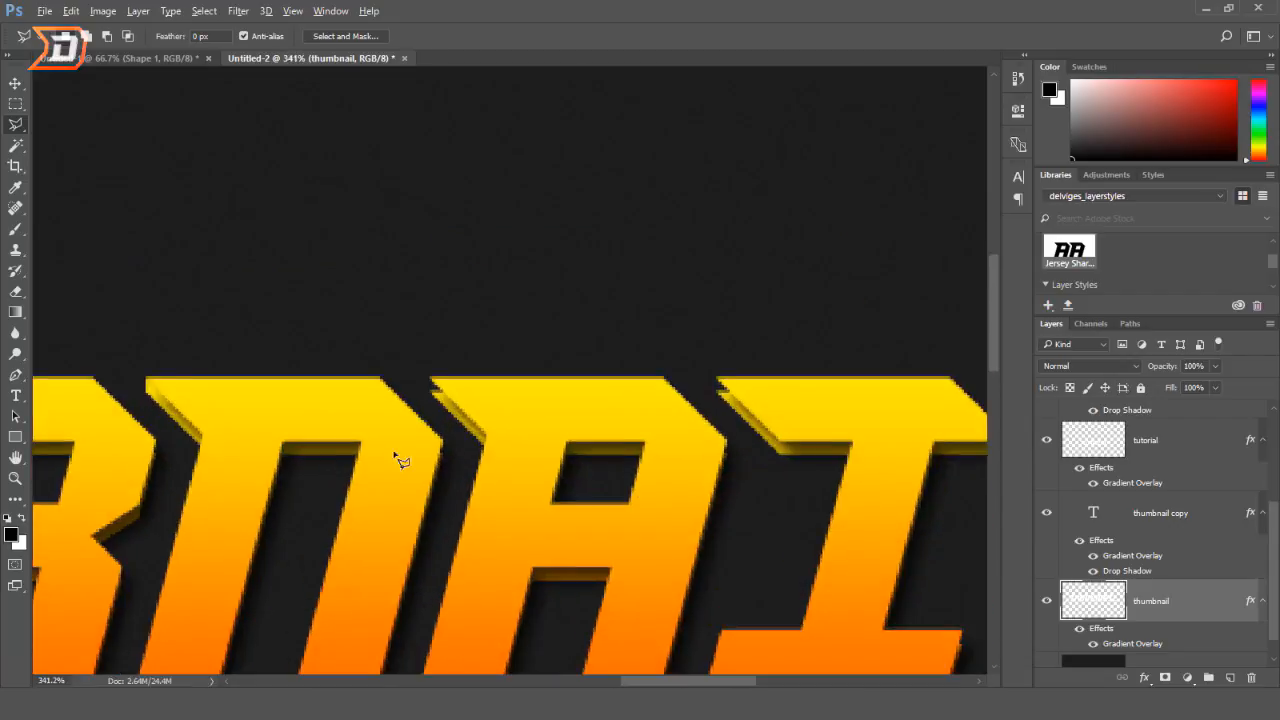
- Fill the notch at the upper-left corner of the A in "thumbnail" and lasso the stray edge beside it
{"action": "scroll", "coordinate": [455, 380], "scroll_direction": "up", "scroll_amount": 3}
{"action": "left_click", "coordinate": [456, 322]}
{"action": "left_click", "coordinate": [458, 329]}
{"action": "key", "text": "alt+BackSpace"}
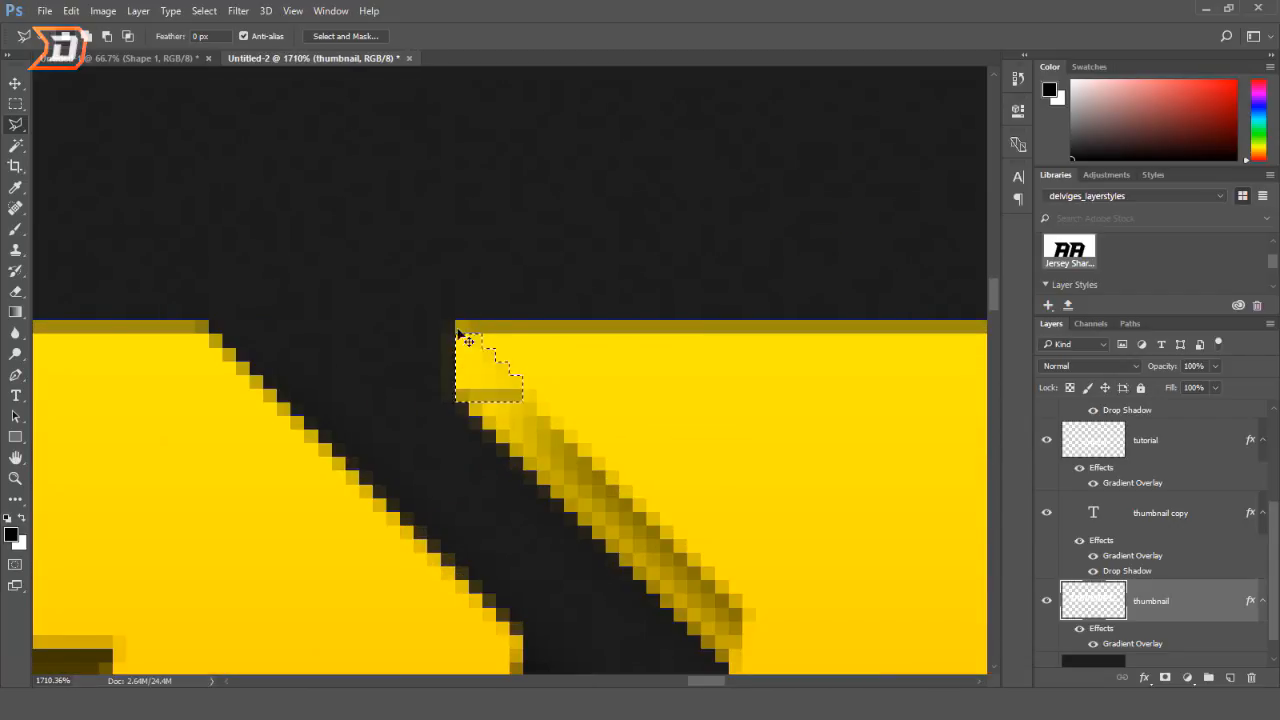
{"action": "left_click", "coordinate": [436, 367]}
{"action": "double_click", "coordinate": [463, 438]}
{"action": "left_click", "coordinate": [669, 265]}
{"action": "scroll", "coordinate": [600, 450], "scroll_direction": "down", "scroll_amount": 4}
- Lasso the triangular notch at the I's upper-left corner and fill it with the foreground colour
{"action": "scroll", "coordinate": [737, 477], "scroll_direction": "up", "scroll_amount": 3}
{"action": "scroll", "coordinate": [640, 456], "scroll_direction": "up", "scroll_amount": 3}
{"action": "left_click", "coordinate": [474, 258]}
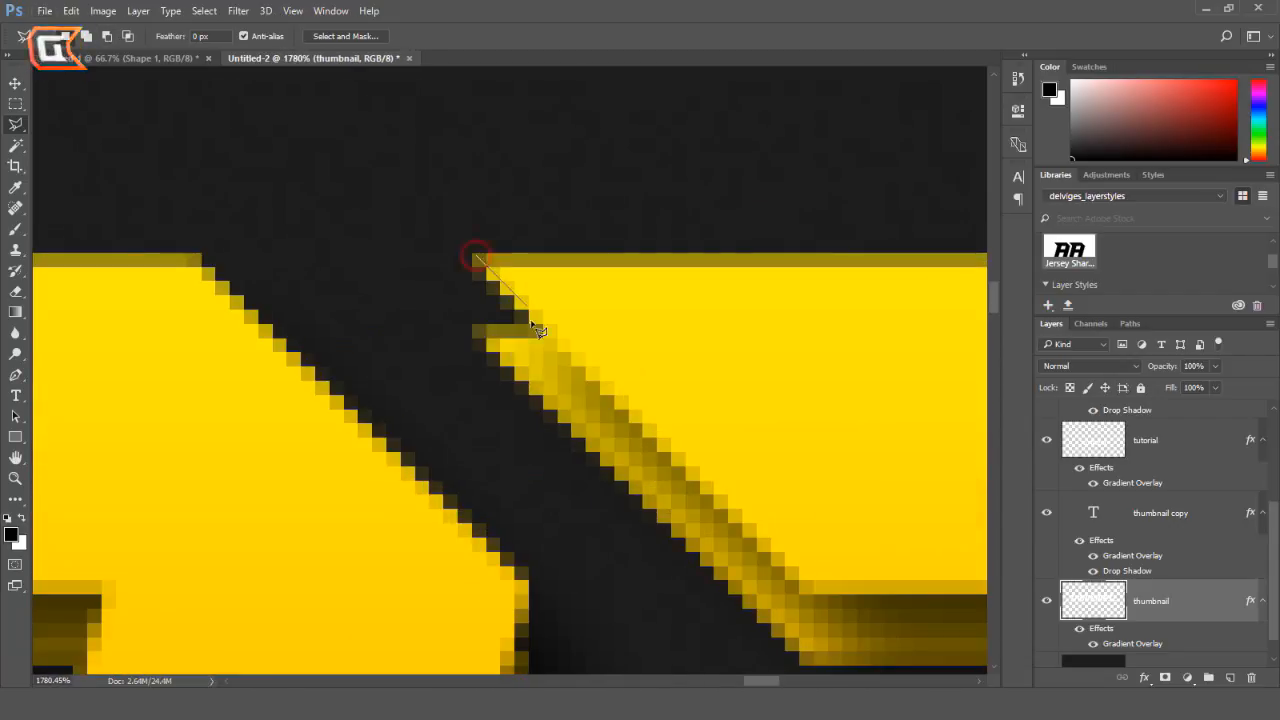
{"action": "left_click", "coordinate": [545, 333]}
{"action": "left_click", "coordinate": [473, 333]}
{"action": "left_click", "coordinate": [476, 258]}
{"action": "key", "text": "alt+BackSpace"}
{"action": "key", "text": "ctrl+d"}
{"action": "scroll", "coordinate": [475, 428], "scroll_direction": "down", "scroll_amount": 5}
{"action": "scroll", "coordinate": [478, 418], "scroll_direction": "up", "scroll_amount": 5}
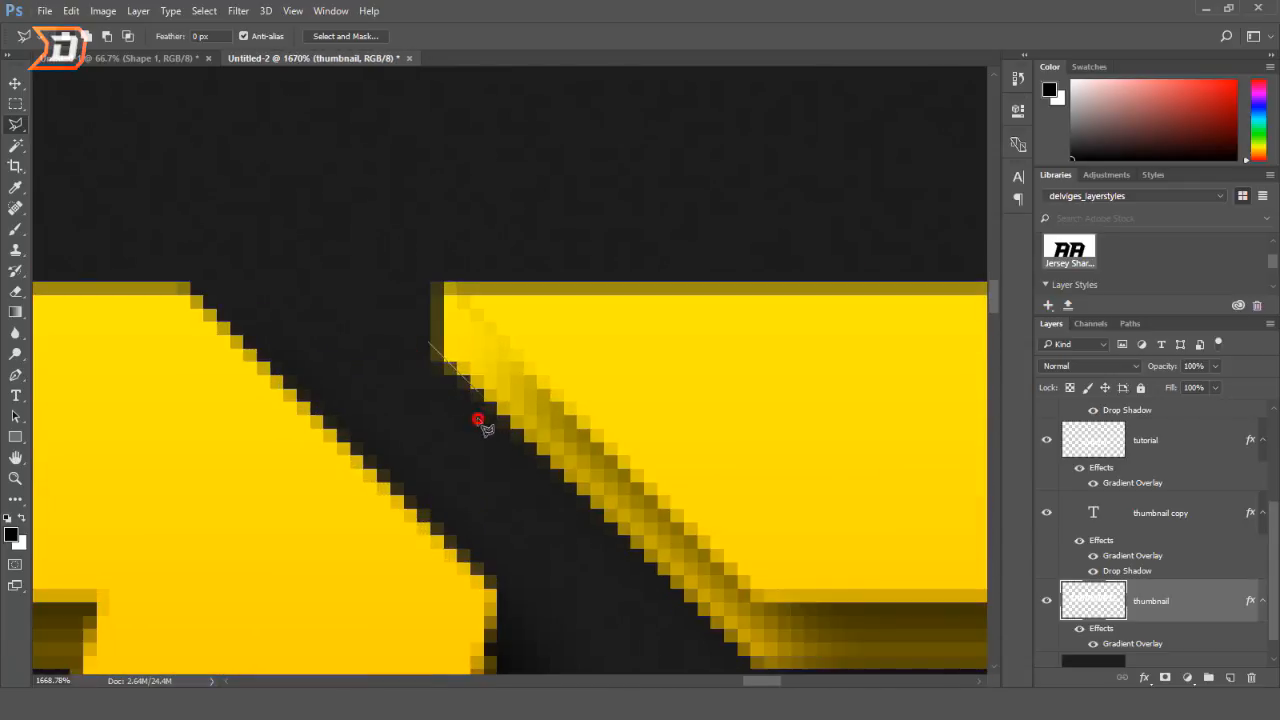
- Lasso the triangular notch at the L's upper-left corner, fill it with the foreground colour and deselect
{"action": "scroll", "coordinate": [410, 385], "scroll_direction": "down", "scroll_amount": 6}
{"action": "scroll", "coordinate": [760, 390], "scroll_direction": "up", "scroll_amount": 7}
{"action": "left_click", "coordinate": [393, 271]}
{"action": "left_click", "coordinate": [482, 370], "text": "shift"}
{"action": "left_click", "coordinate": [394, 362], "text": "shift"}
{"action": "left_click", "coordinate": [393, 271]}
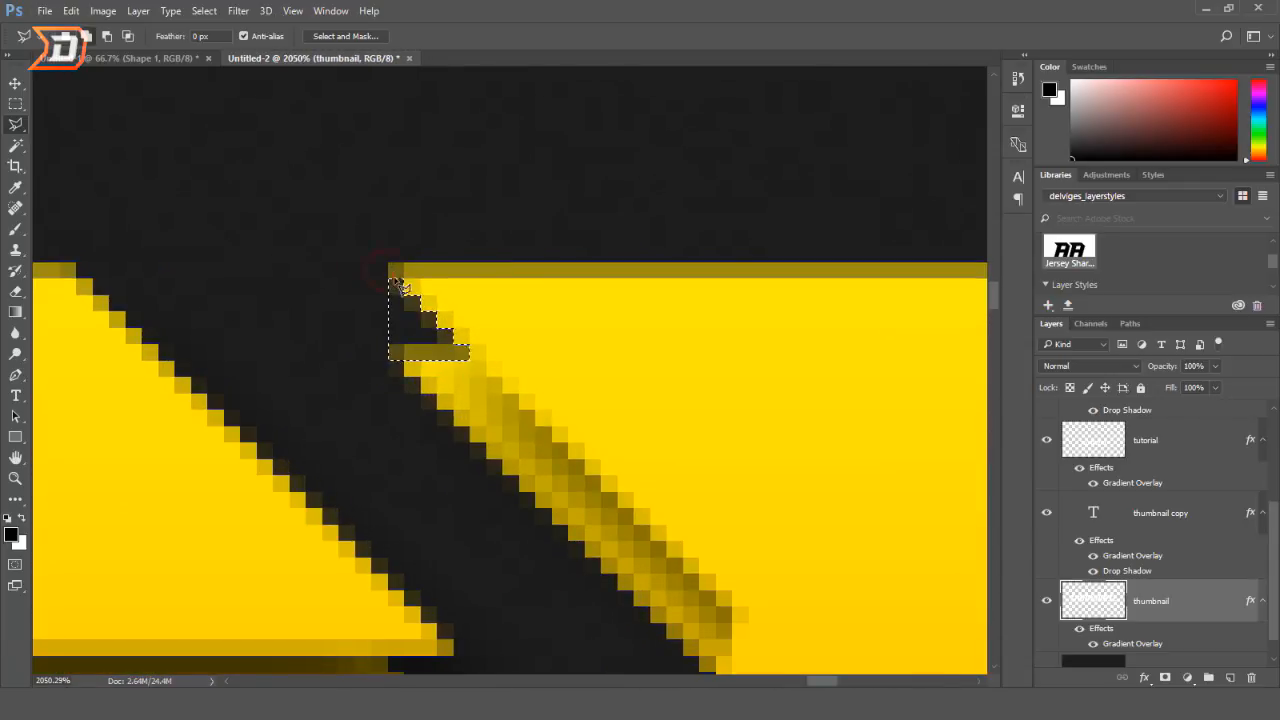
{"action": "key", "text": "alt+BackSpace"}
{"action": "key", "text": "ctrl+d"}
{"action": "scroll", "coordinate": [475, 418], "scroll_direction": "down", "scroll_amount": 7}
- On the "tutorial" layer, lasso the triangular notch at the U's upper-left corner, fill it with the foreground colour and deselect
{"action": "scroll", "coordinate": [205, 368], "scroll_direction": "up", "scroll_amount": 4}
{"action": "scroll", "coordinate": [1166, 537], "scroll_direction": "up", "scroll_amount": 2}
{"action": "left_click", "coordinate": [1166, 537]}
{"action": "scroll", "coordinate": [275, 135], "scroll_direction": "up", "scroll_amount": 5}
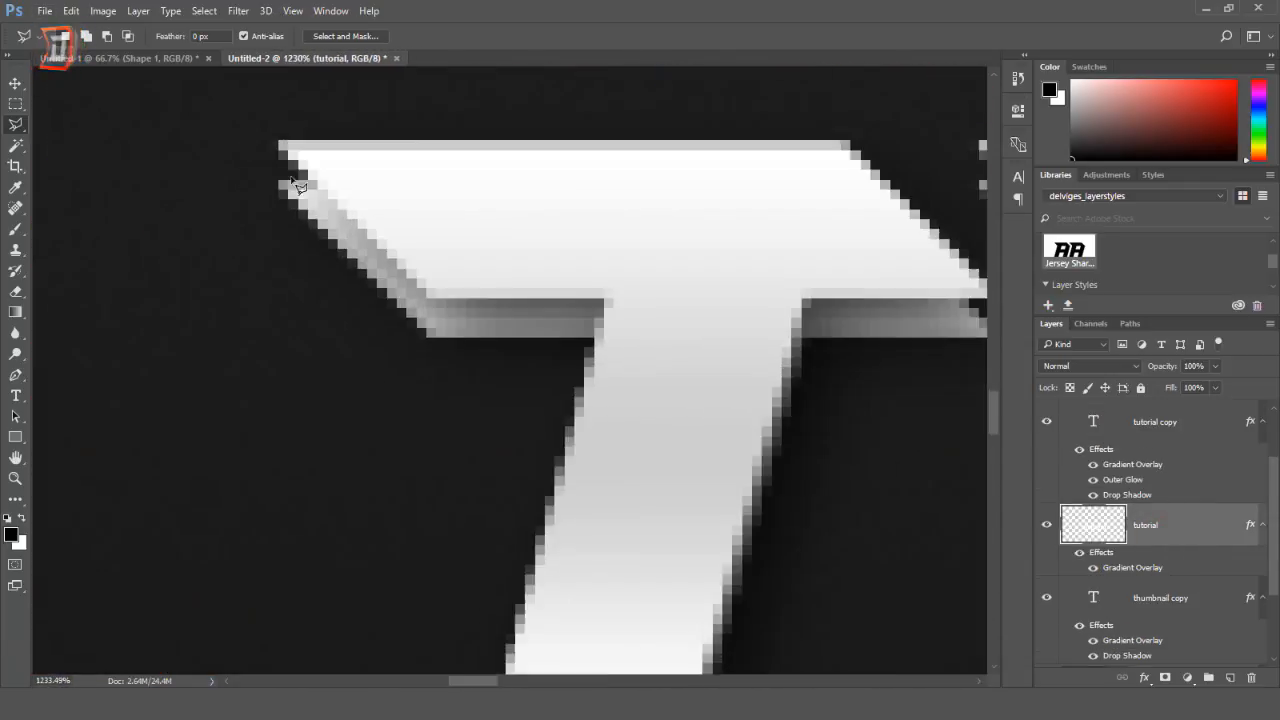
{"action": "scroll", "coordinate": [531, 394], "scroll_direction": "down", "scroll_amount": 3}
{"action": "scroll", "coordinate": [663, 229], "scroll_direction": "up", "scroll_amount": 3}
{"action": "left_click", "coordinate": [636, 184]}
{"action": "left_click", "coordinate": [625, 249]}
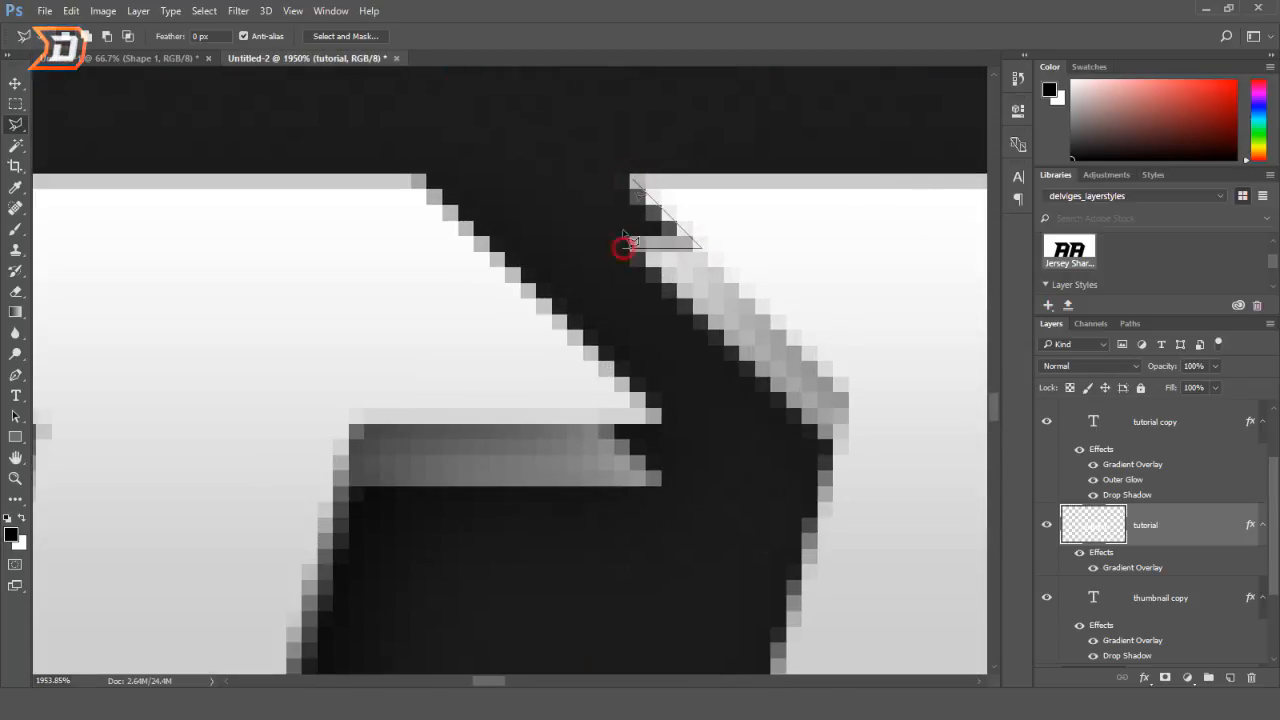
{"action": "left_click", "coordinate": [688, 242]}
{"action": "left_click", "coordinate": [636, 184]}
{"action": "key", "text": "alt+BackSpace"}
{"action": "key", "text": "ctrl+d"}
- Lasso the triangular notch at the upper-left corner of the second T in "tutorial", fill it with the foreground colour and deselect
{"action": "scroll", "coordinate": [760, 342], "scroll_direction": "down", "scroll_amount": 3}
{"action": "scroll", "coordinate": [826, 489], "scroll_direction": "right", "scroll_amount": 6}
{"action": "left_click", "coordinate": [454, 221]}
{"action": "left_click", "coordinate": [500, 268]}
{"action": "left_click", "coordinate": [454, 279]}
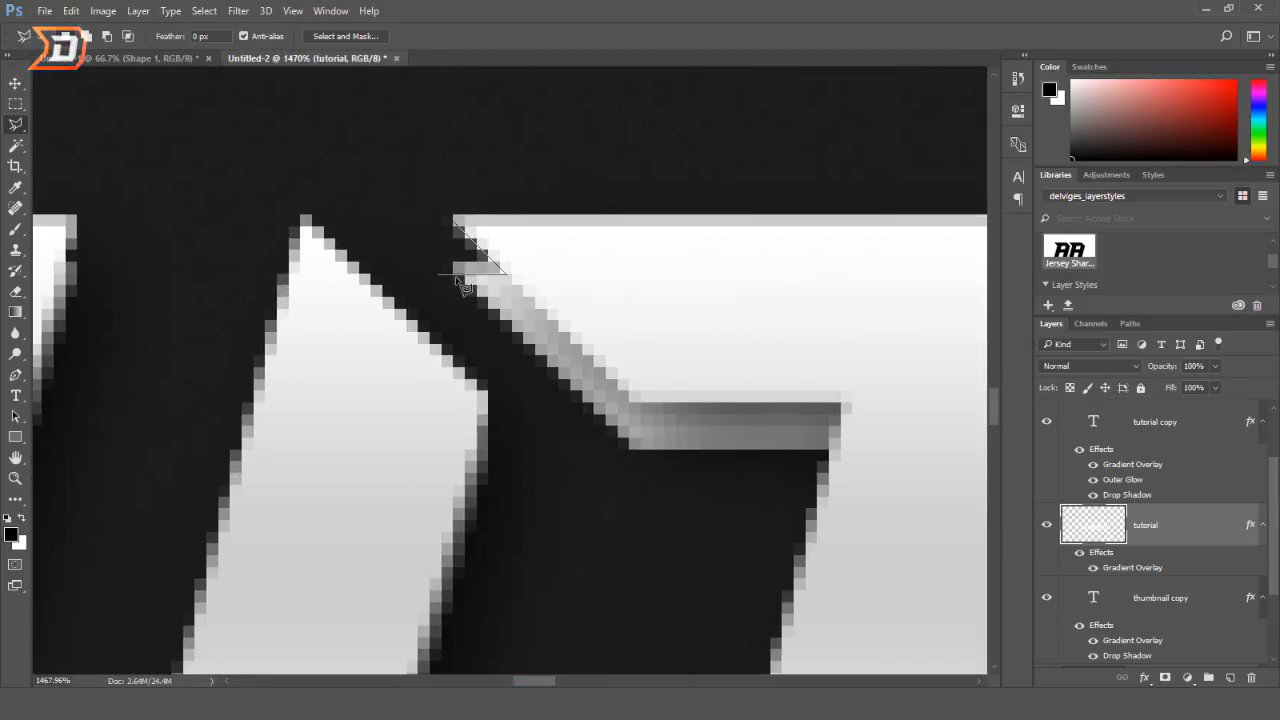
{"action": "left_click", "coordinate": [454, 222]}
{"action": "key", "text": "alt+BackSpace"}
{"action": "key", "text": "ctrl+d"}
- Close the notch at the O's upper-left corner in "tutorial" with a lassoed triangle filled in the foreground colour
{"action": "scroll", "coordinate": [471, 300], "scroll_direction": "down", "scroll_amount": 3}
{"action": "scroll", "coordinate": [910, 388], "scroll_direction": "up", "scroll_amount": 5}
{"action": "left_click", "coordinate": [406, 326]}
{"action": "left_click", "coordinate": [406, 255]}
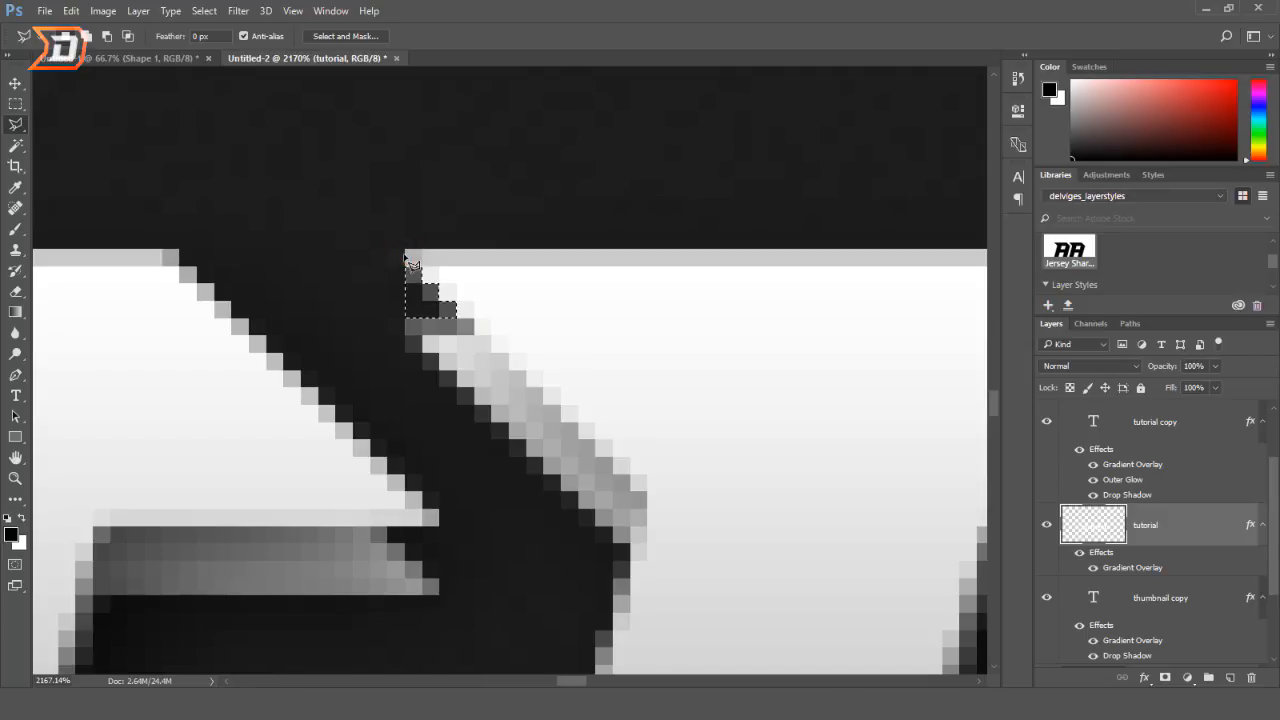
{"action": "key", "text": "alt+BackSpace"}
{"action": "key", "text": "ctrl+d"}
- Close the upper-left corner notches of the R, I, A and L in "tutorial" with lassoed triangles filled in the foreground colour
{"action": "scroll", "coordinate": [674, 424], "scroll_direction": "down", "scroll_amount": 5}
{"action": "scroll", "coordinate": [830, 405], "scroll_direction": "up", "scroll_amount": 5}
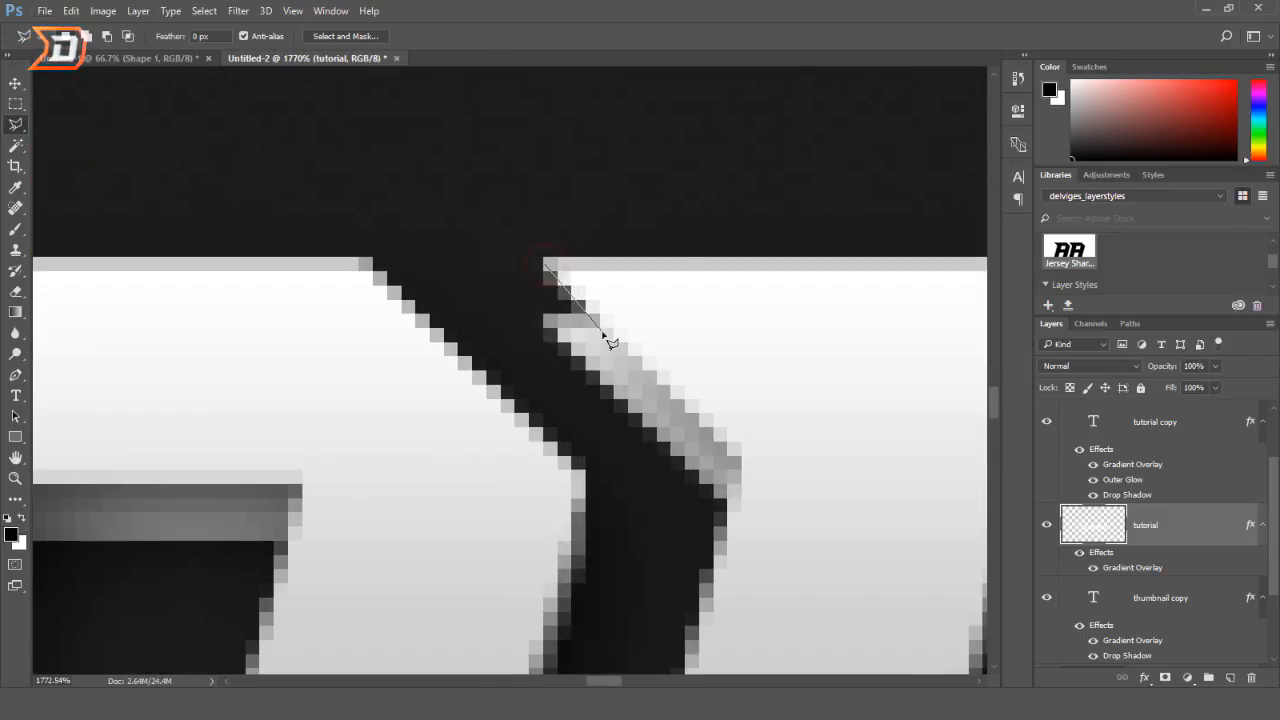
{"action": "scroll", "coordinate": [737, 415], "scroll_direction": "down", "scroll_amount": 3}
{"action": "scroll", "coordinate": [737, 415], "scroll_direction": "up", "scroll_amount": 3}
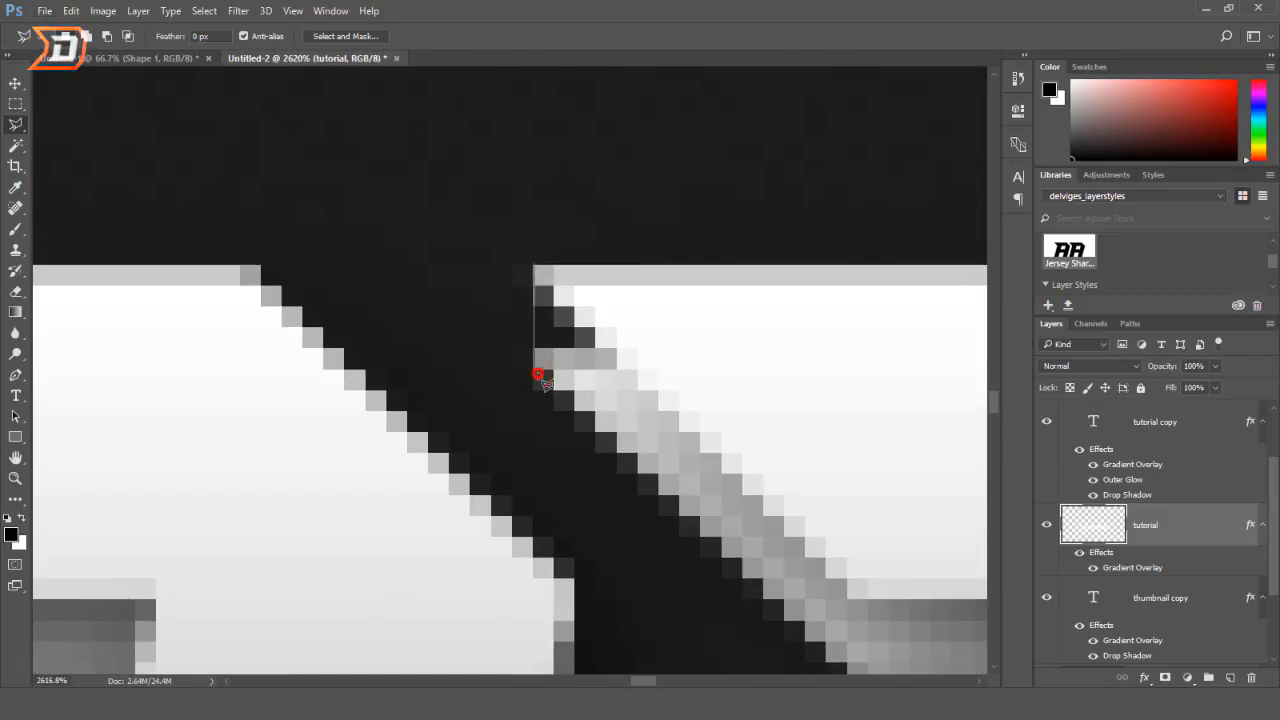
{"action": "scroll", "coordinate": [526, 263], "scroll_direction": "down", "scroll_amount": 5}
{"action": "scroll", "coordinate": [405, 318], "scroll_direction": "up", "scroll_amount": 5}
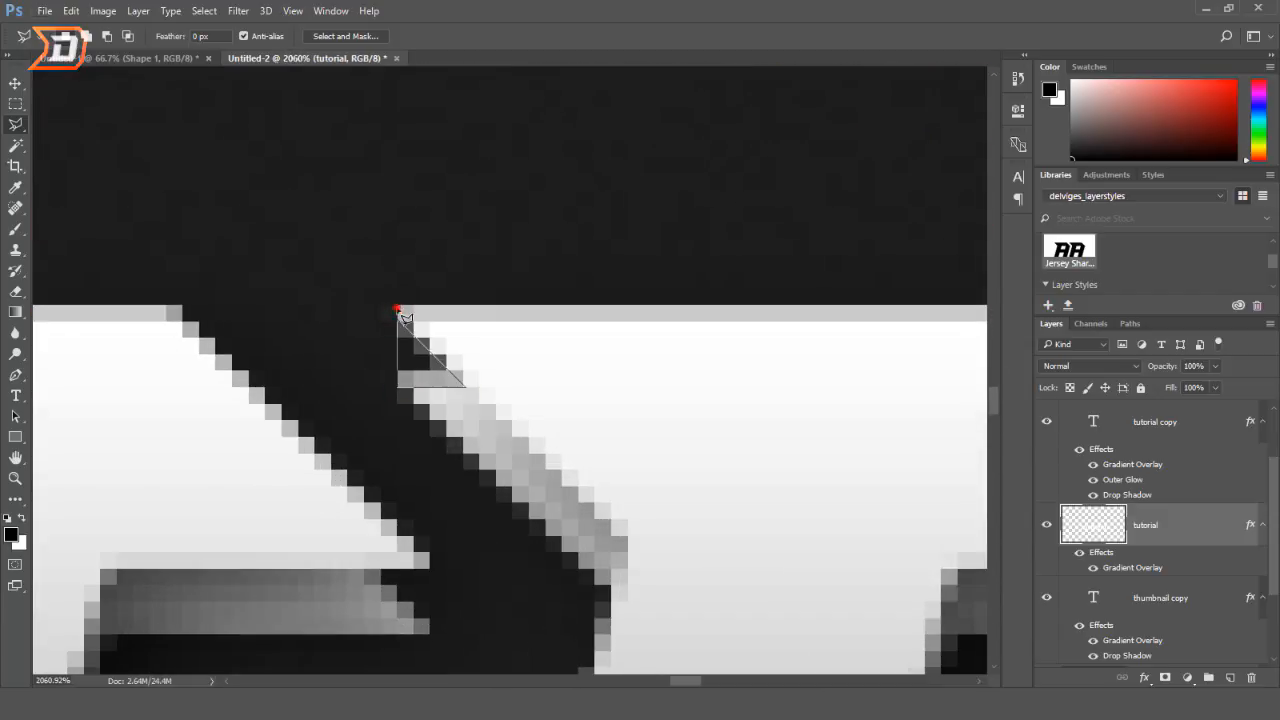
{"action": "scroll", "coordinate": [400, 314], "scroll_direction": "down", "scroll_amount": 5}
{"action": "scroll", "coordinate": [383, 327], "scroll_direction": "up", "scroll_amount": 5}
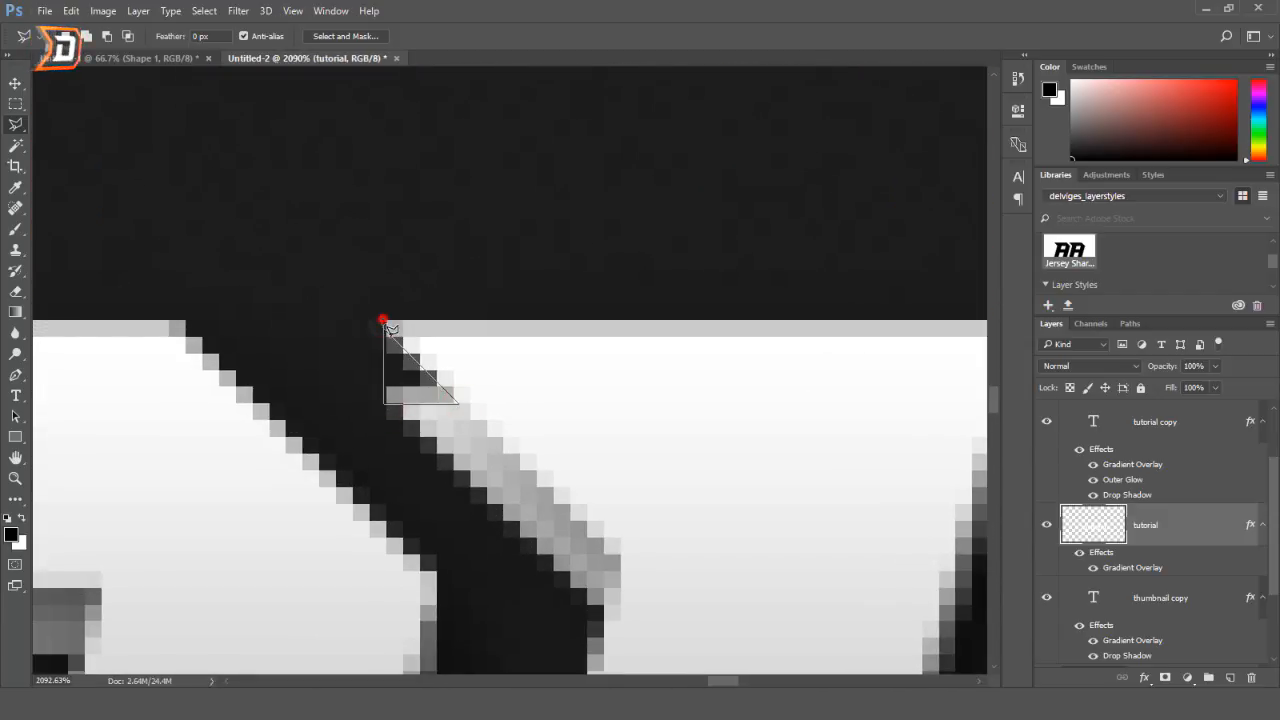
{"action": "scroll", "coordinate": [491, 403], "scroll_direction": "down", "scroll_amount": 5}
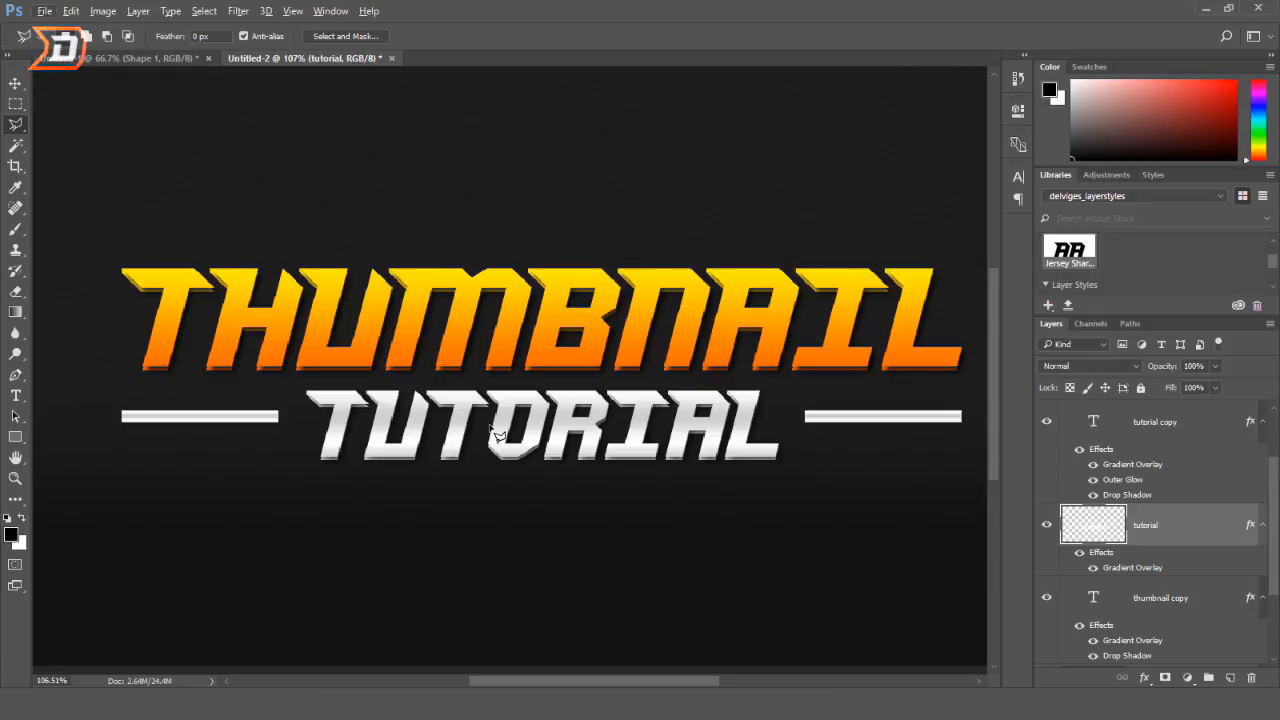
- Select the layers from "Rectangle 1 copy" down to "thumbnail copy" and rasterize their layer styles
{"action": "scroll", "coordinate": [1239, 489], "scroll_direction": "up", "scroll_amount": 2}
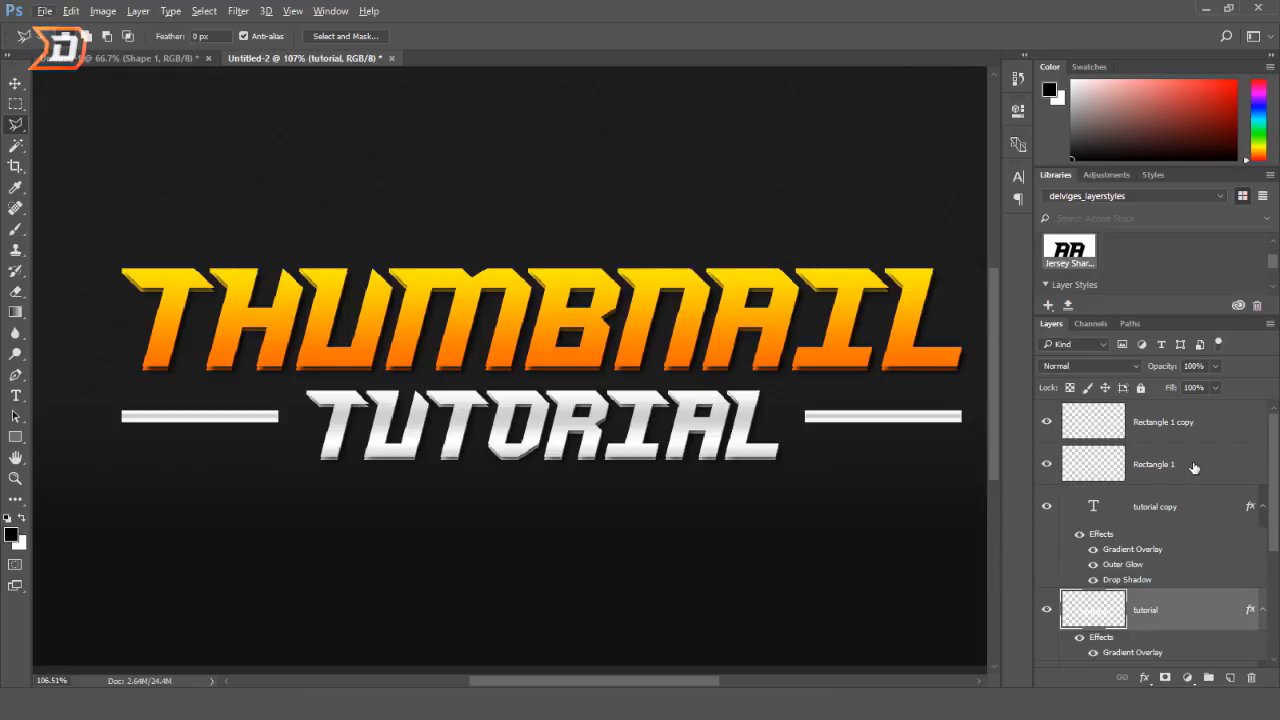
{"action": "left_click", "coordinate": [1190, 428]}
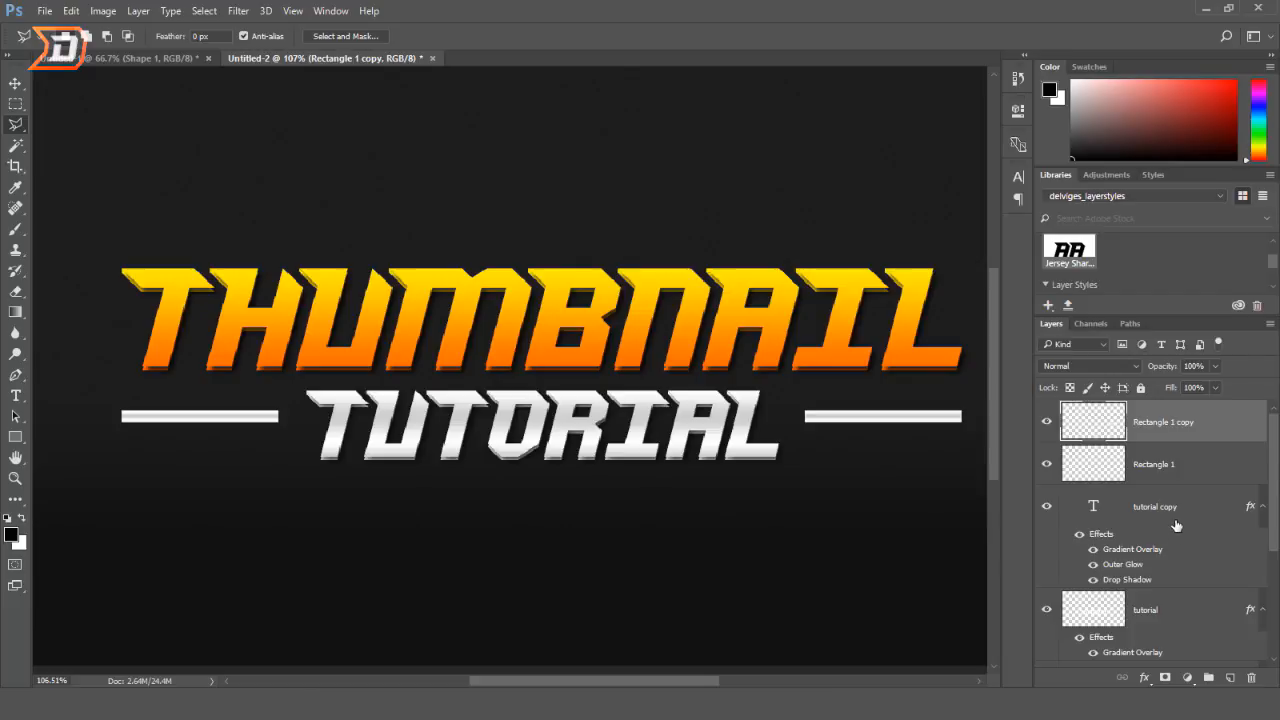
{"action": "scroll", "coordinate": [1176, 525], "scroll_direction": "down", "scroll_amount": 3}
{"action": "scroll", "coordinate": [1170, 495], "scroll_direction": "up", "scroll_amount": 3}
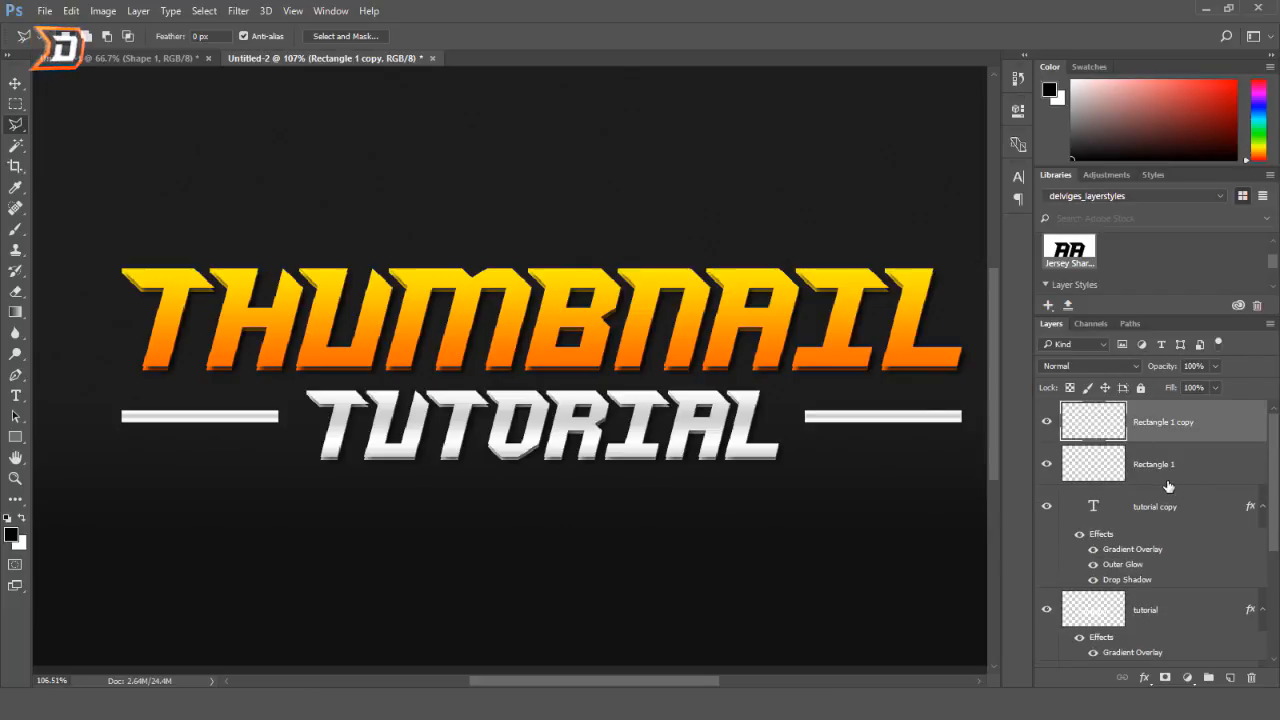
{"action": "scroll", "coordinate": [1168, 486], "scroll_direction": "down", "scroll_amount": 1}
{"action": "left_click", "coordinate": [1211, 557], "text": "shift"}
{"action": "right_click", "coordinate": [1211, 557]}
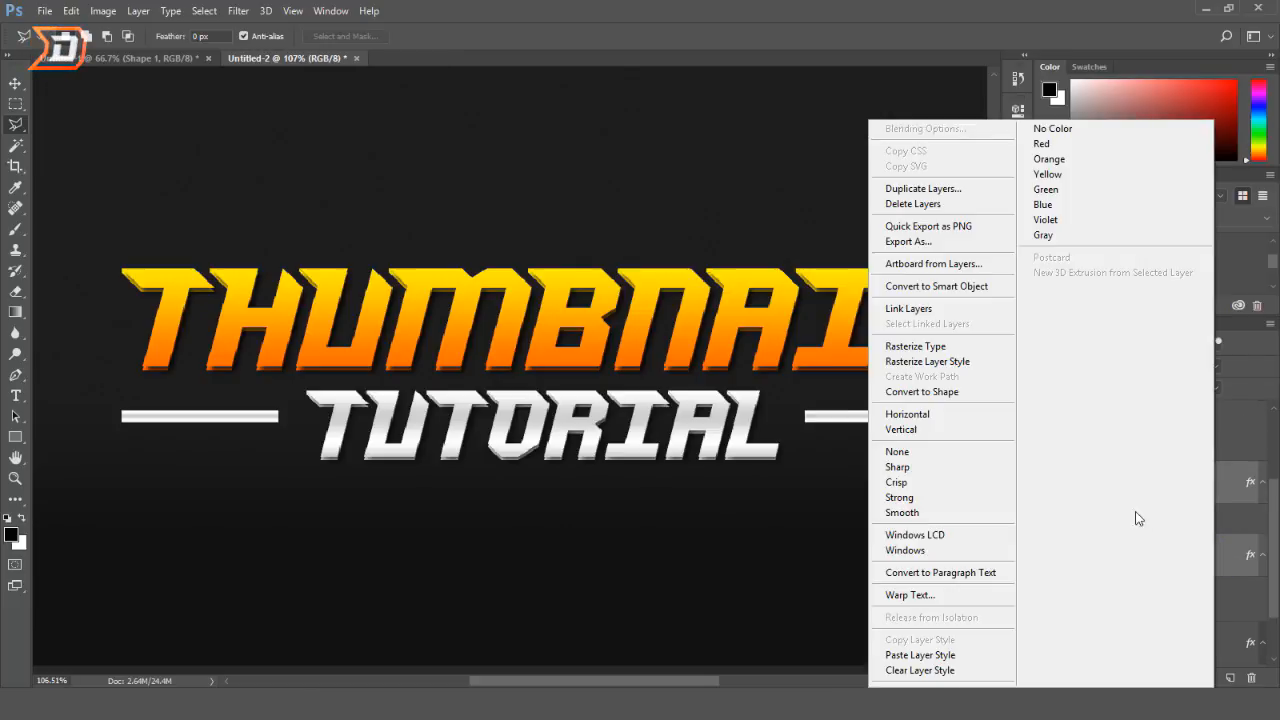
{"action": "left_click", "coordinate": [987, 362]}
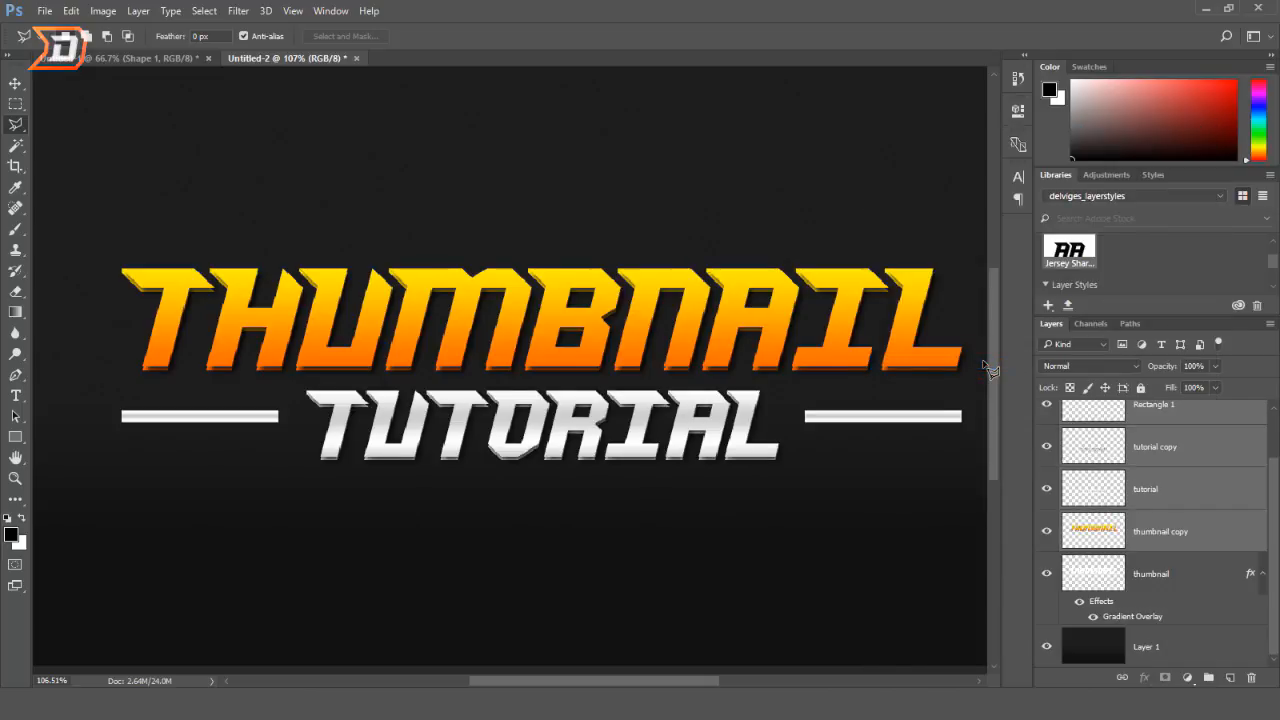
- Rasterize the layer style of the "thumbnail" layer
{"action": "left_click", "coordinate": [1205, 582]}
{"action": "right_click", "coordinate": [1193, 590]}
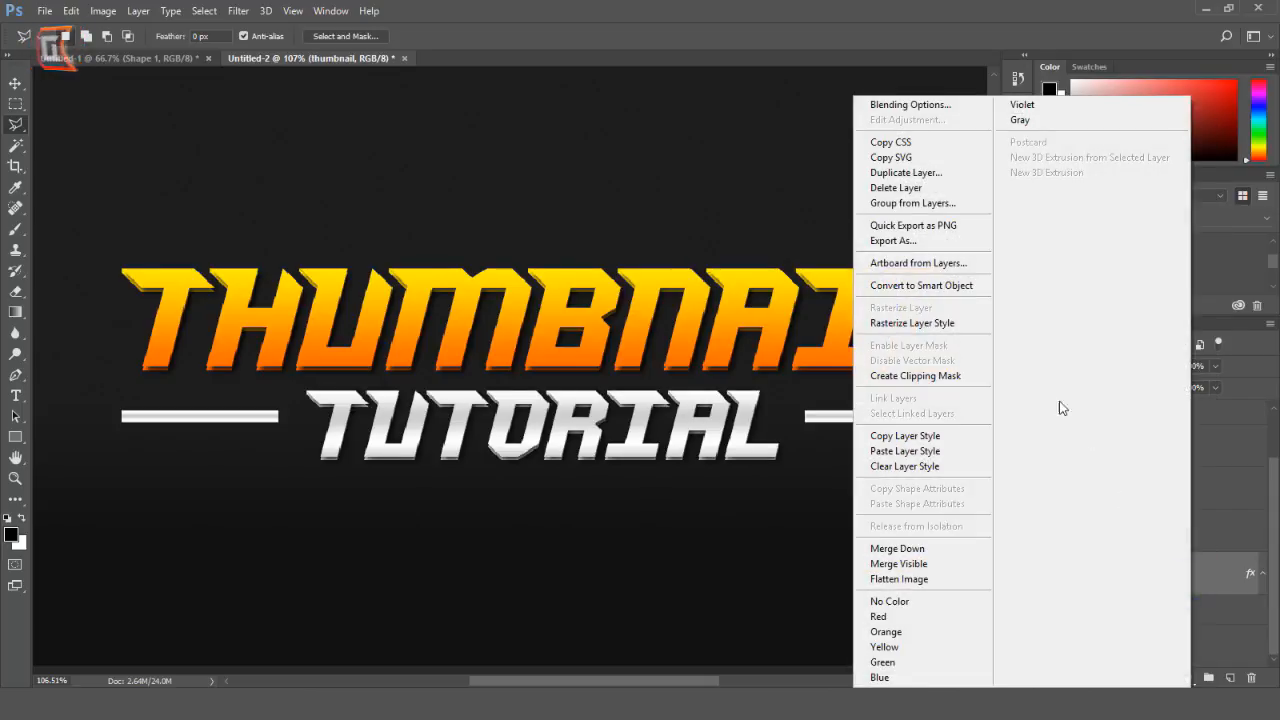
{"action": "left_click", "coordinate": [912, 323]}
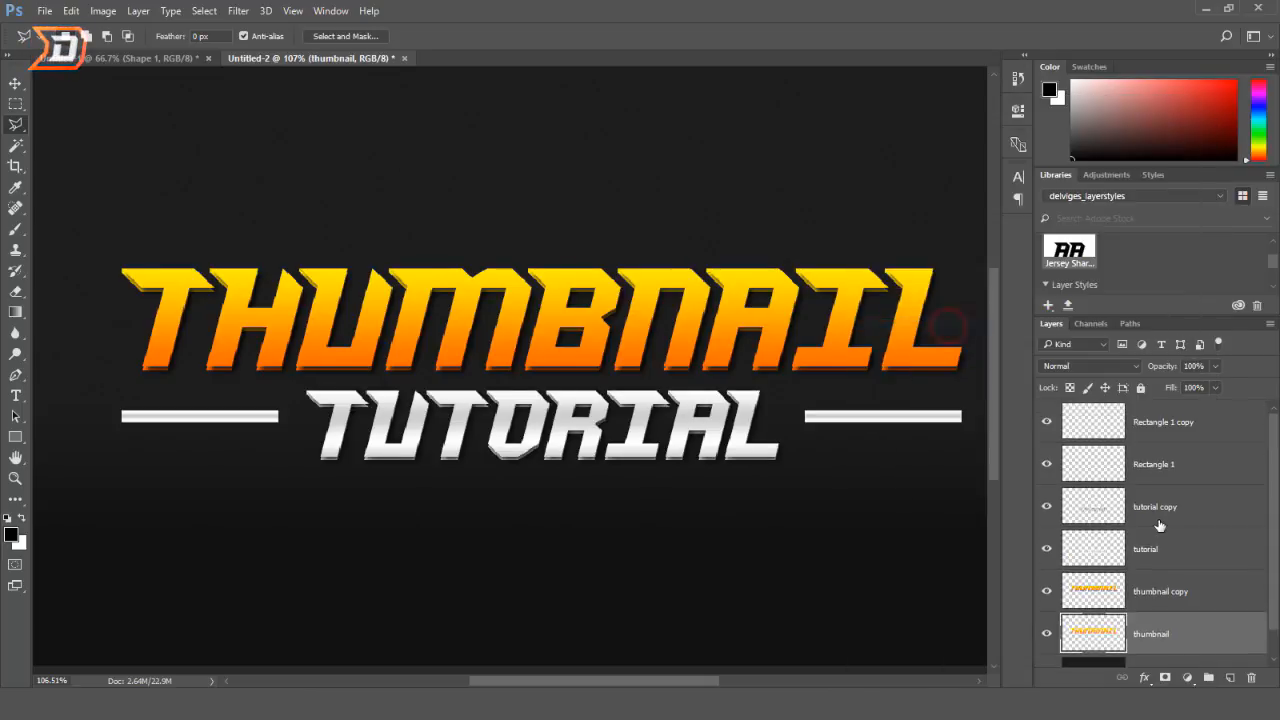
- Merge the layers from "Rectangle 1 copy" down to "thumbnail" into one layer and toggle its visibility to check it
{"action": "left_click", "coordinate": [1177, 426]}
{"action": "scroll", "coordinate": [1180, 500], "scroll_direction": "down", "scroll_amount": 1}
{"action": "left_click", "coordinate": [1190, 600], "text": "shift"}
{"action": "right_click", "coordinate": [1193, 603]}
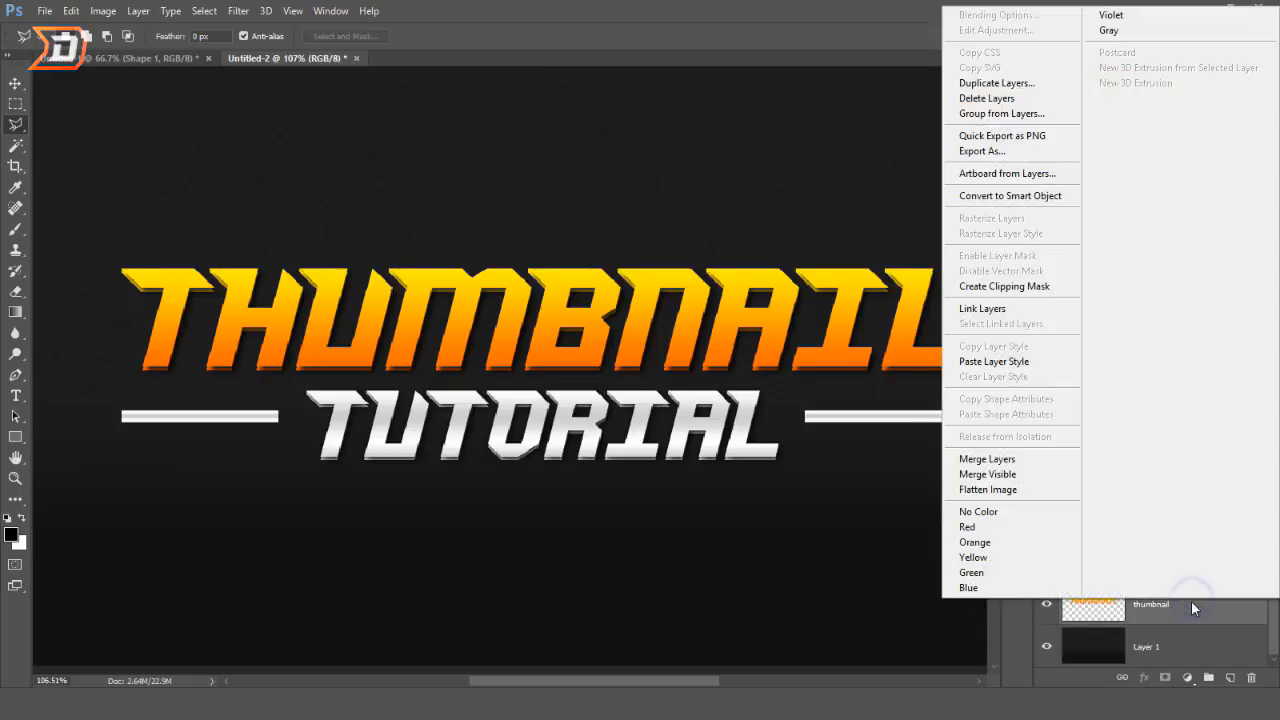
{"action": "left_click", "coordinate": [1062, 458]}
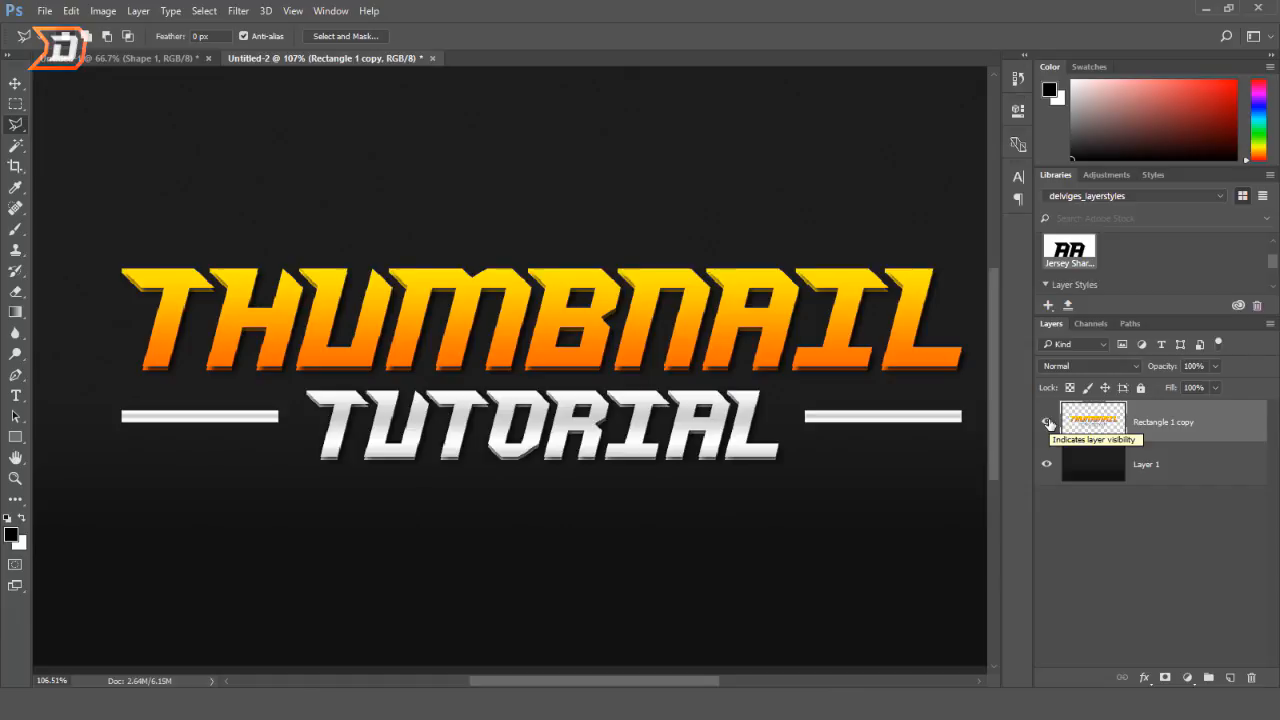
{"action": "left_click", "coordinate": [1048, 423]}
{"action": "left_click", "coordinate": [1048, 423]}
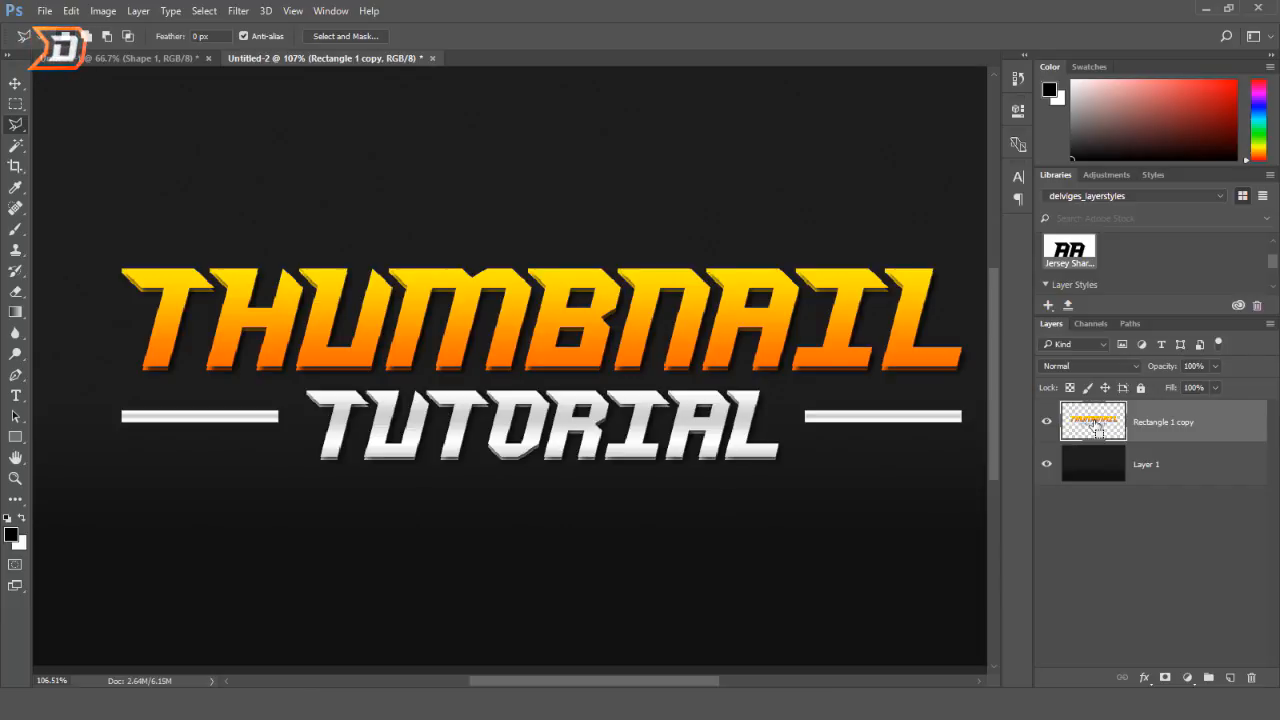
- Load the merged text layer's outline as a selection, add a new layer and expand the selection by 20 pixels
{"action": "left_click", "coordinate": [1095, 427], "text": "ctrl"}
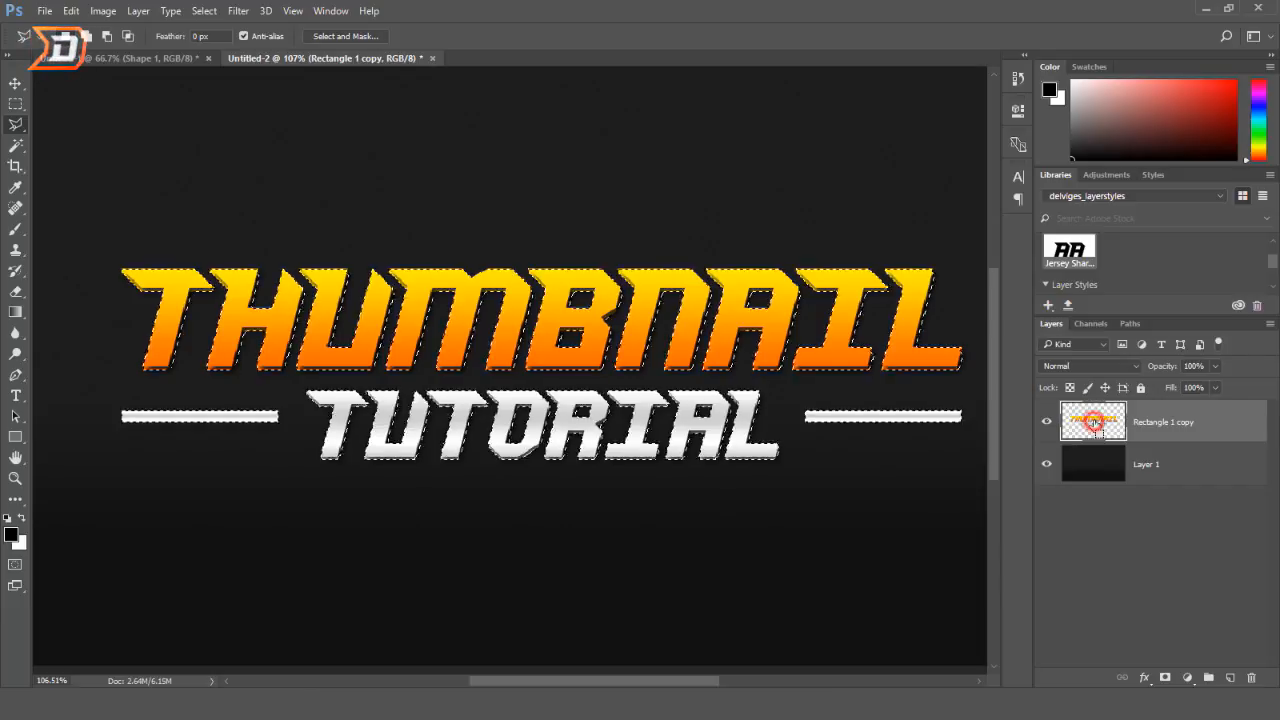
{"action": "left_click", "coordinate": [1233, 679]}
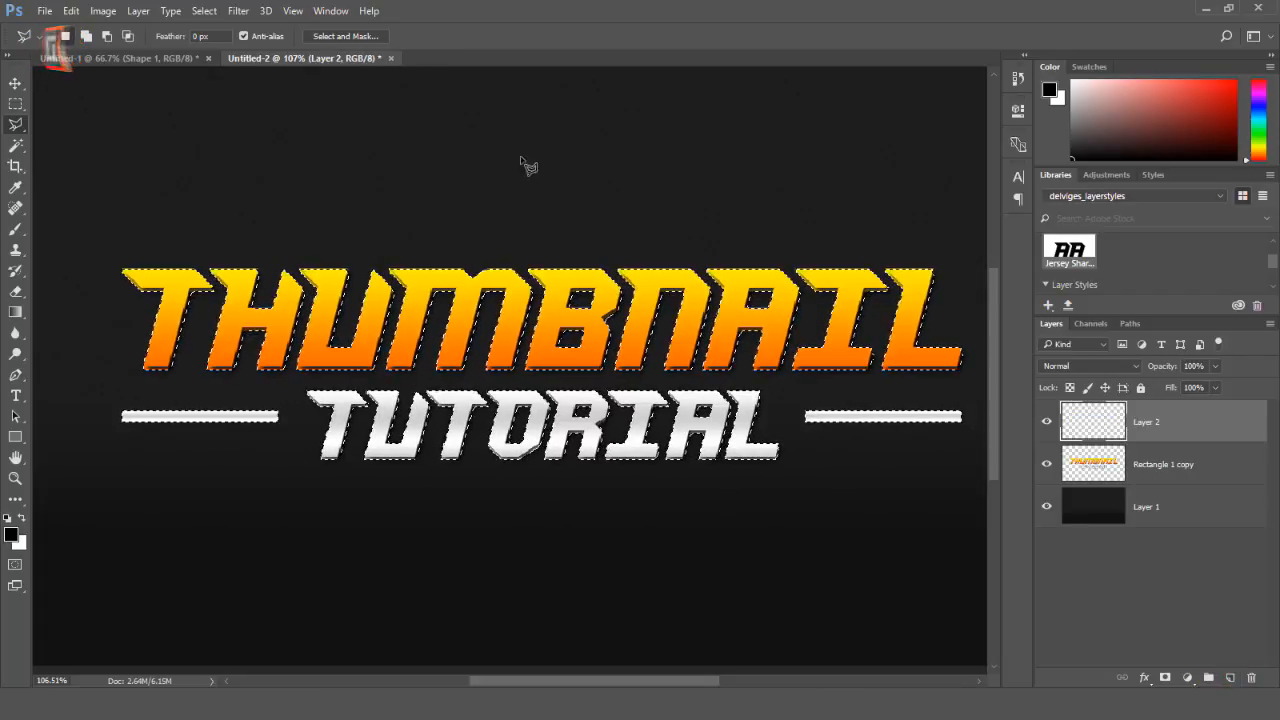
{"action": "left_click", "coordinate": [208, 12]}
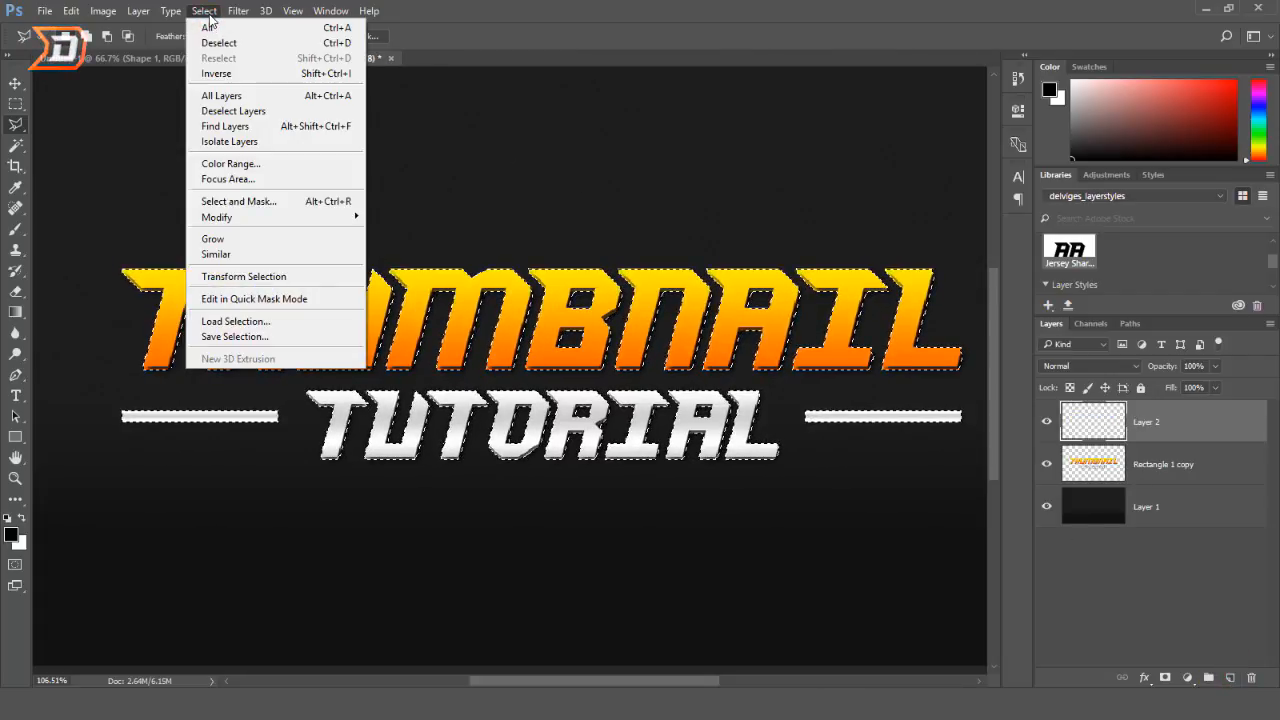
{"action": "mouse_move", "coordinate": [229, 218]}
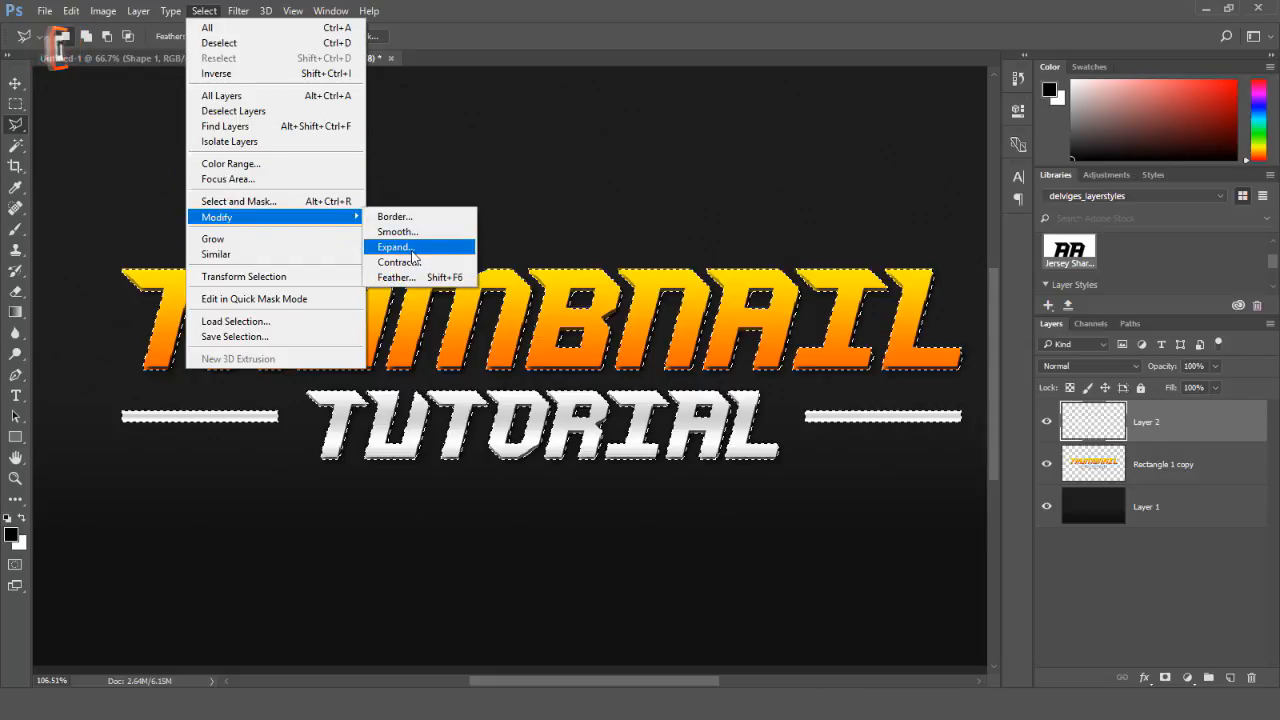
{"action": "left_click", "coordinate": [414, 250]}
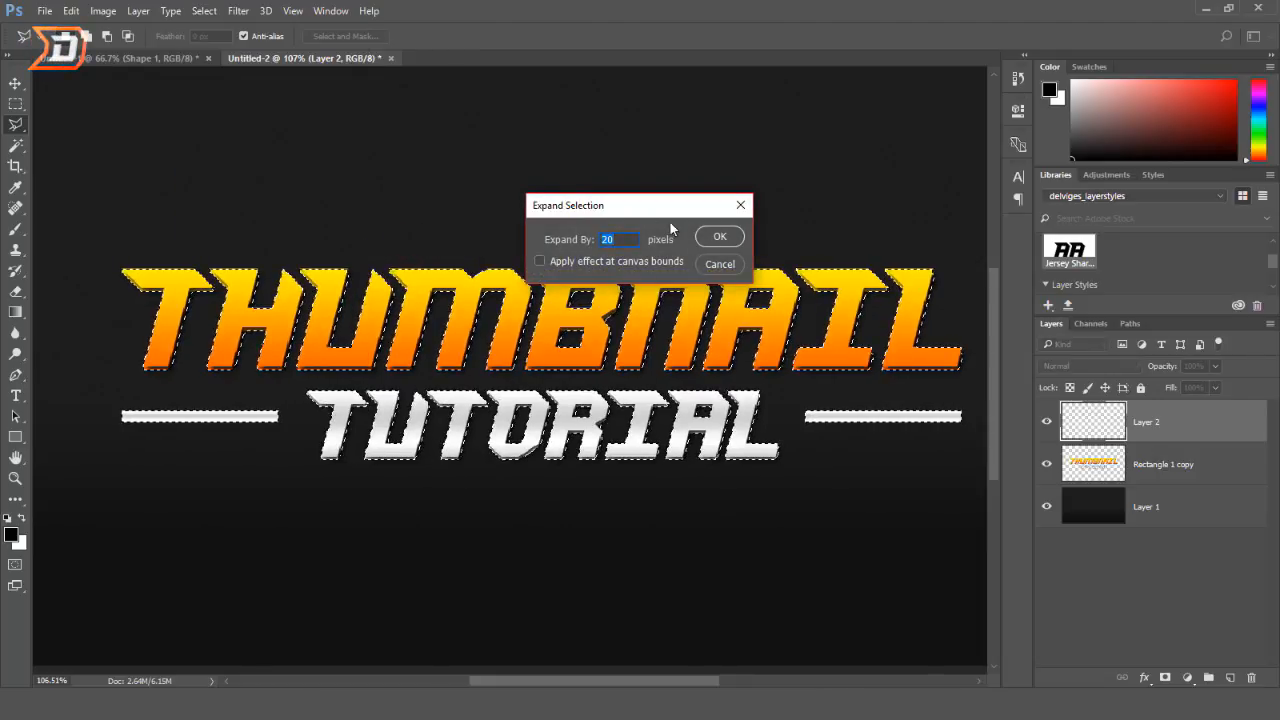
{"action": "left_click", "coordinate": [720, 238]}
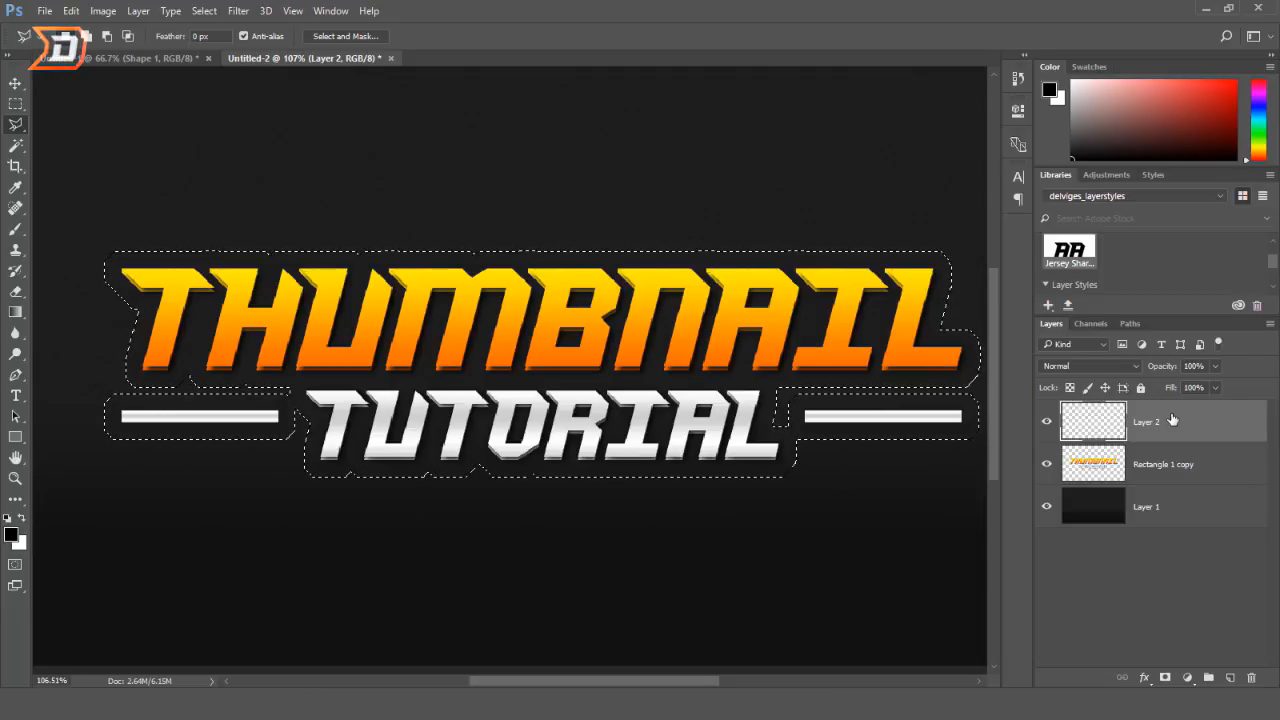
- Fill the expanded selection with the white background colour, deselect, and move Layer 2 beneath the merged text layer
{"action": "key", "text": "ctrl+BackSpace"}
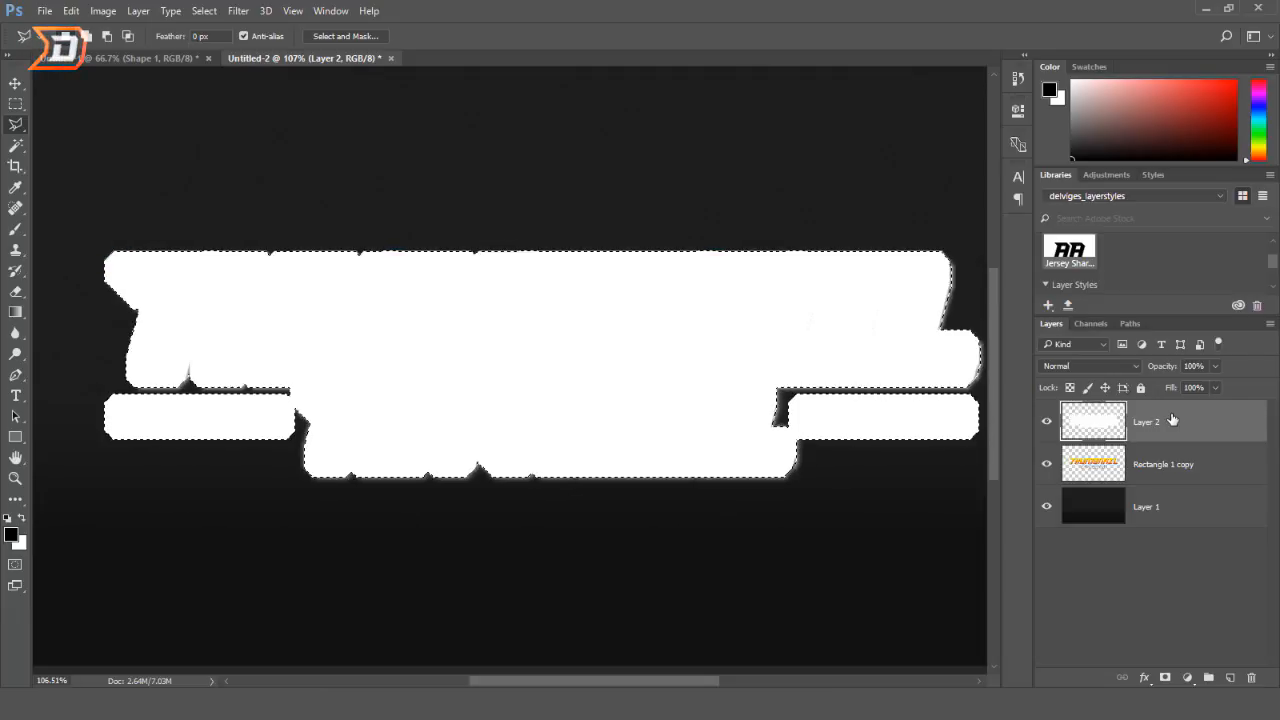
{"action": "key", "text": "ctrl+d"}
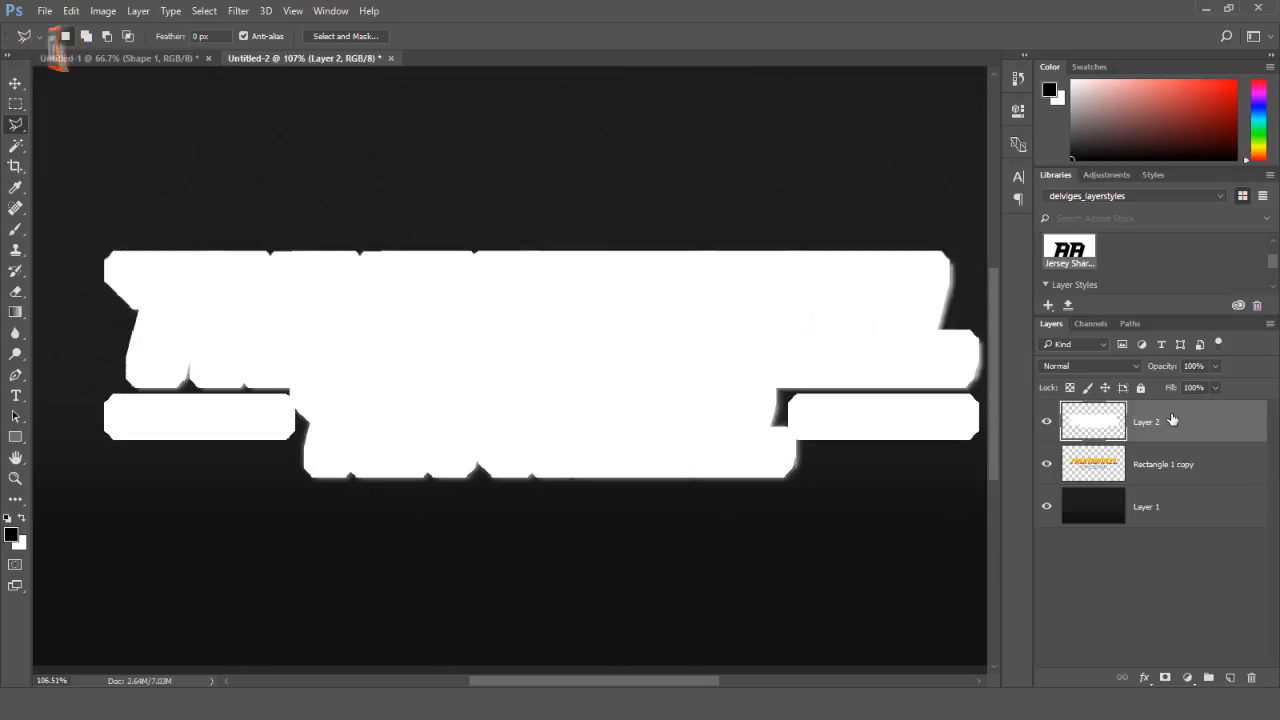
{"action": "left_click_drag", "start_coordinate": [1175, 422], "coordinate": [1175, 488]}
- Apply a black (000000) Color Overlay to Layer 2 and rasterize its layer style
{"action": "double_click", "coordinate": [1226, 475]}
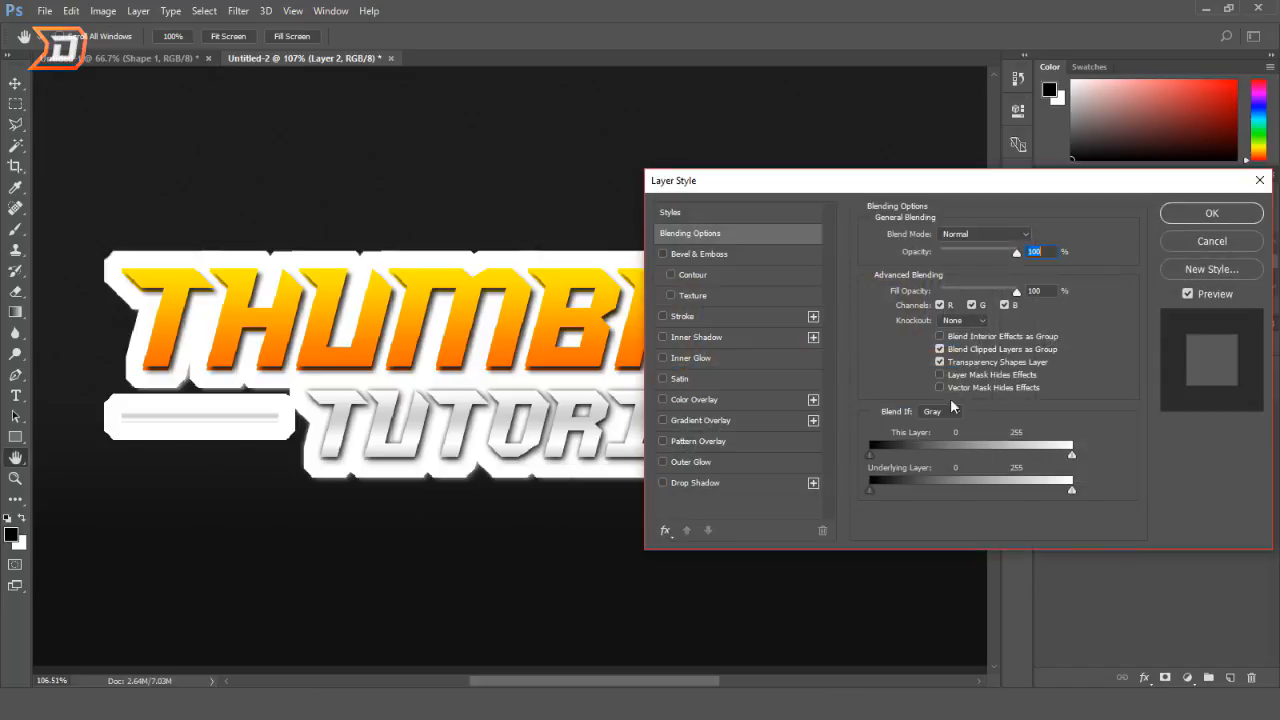
{"action": "left_click", "coordinate": [700, 399]}
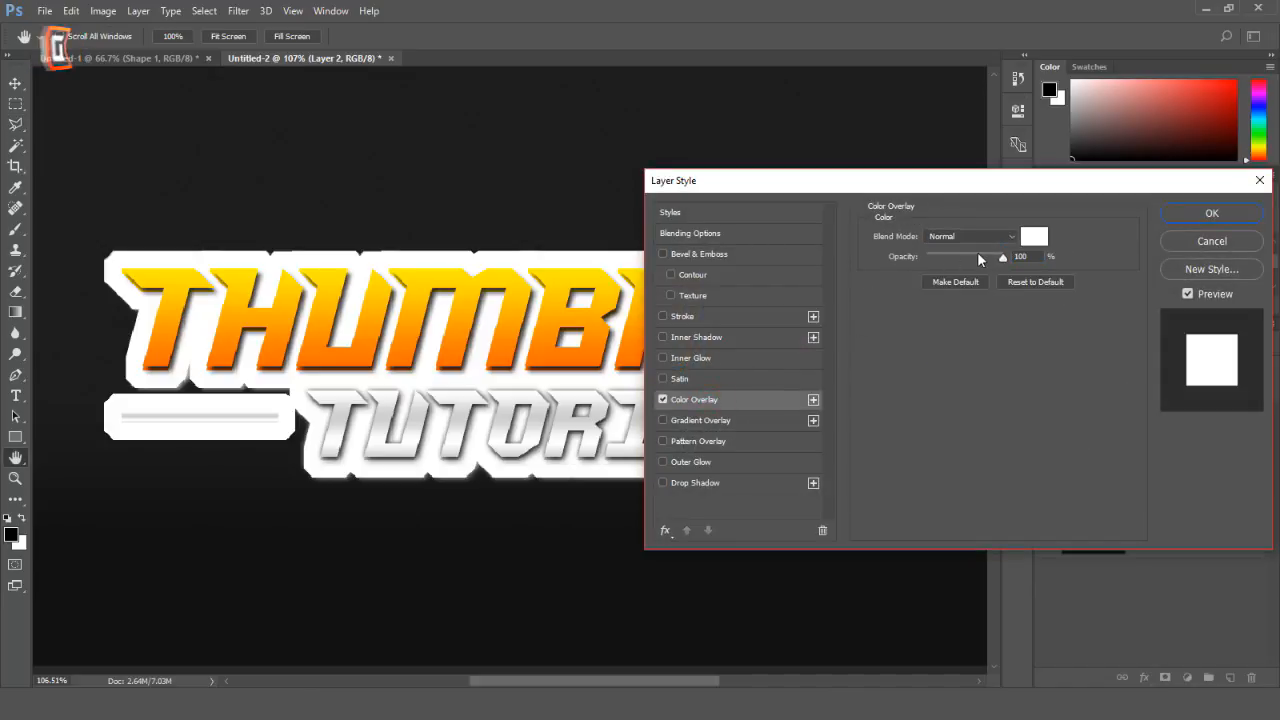
{"action": "left_click", "coordinate": [1033, 237]}
{"action": "left_click_drag", "start_coordinate": [566, 280], "coordinate": [436, 378]}
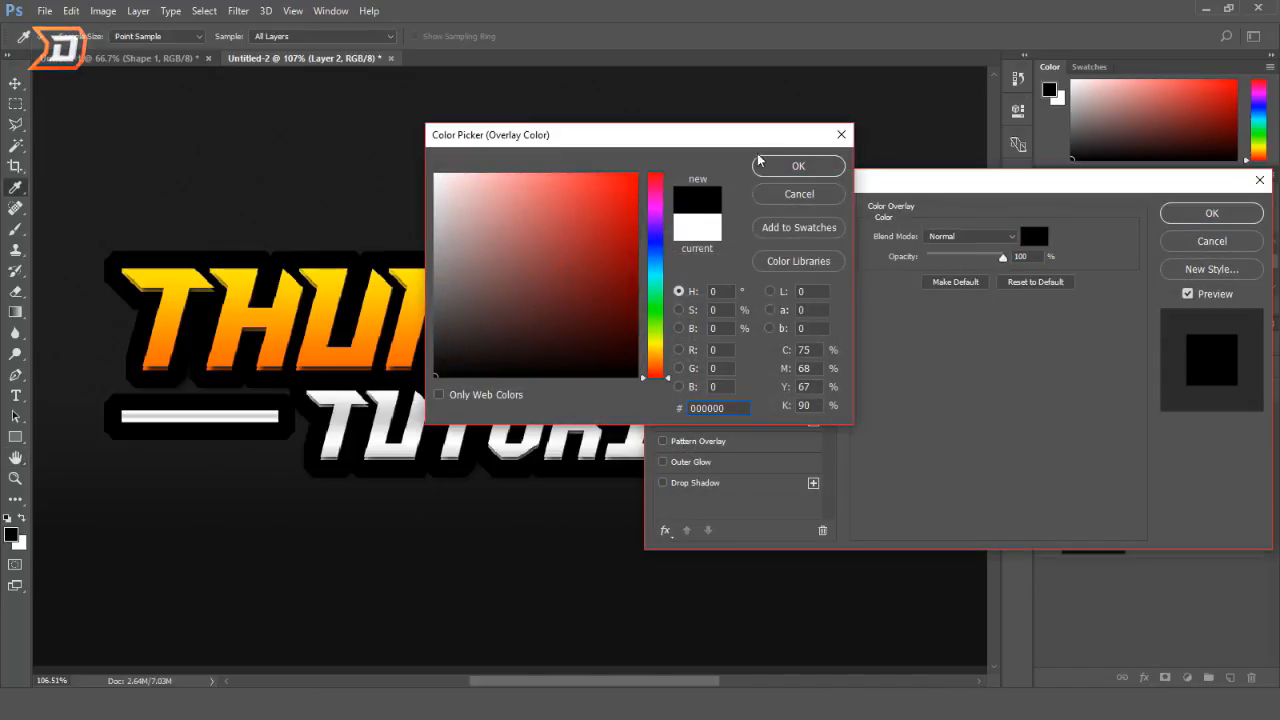
{"action": "left_click", "coordinate": [785, 166]}
{"action": "left_click", "coordinate": [1185, 211]}
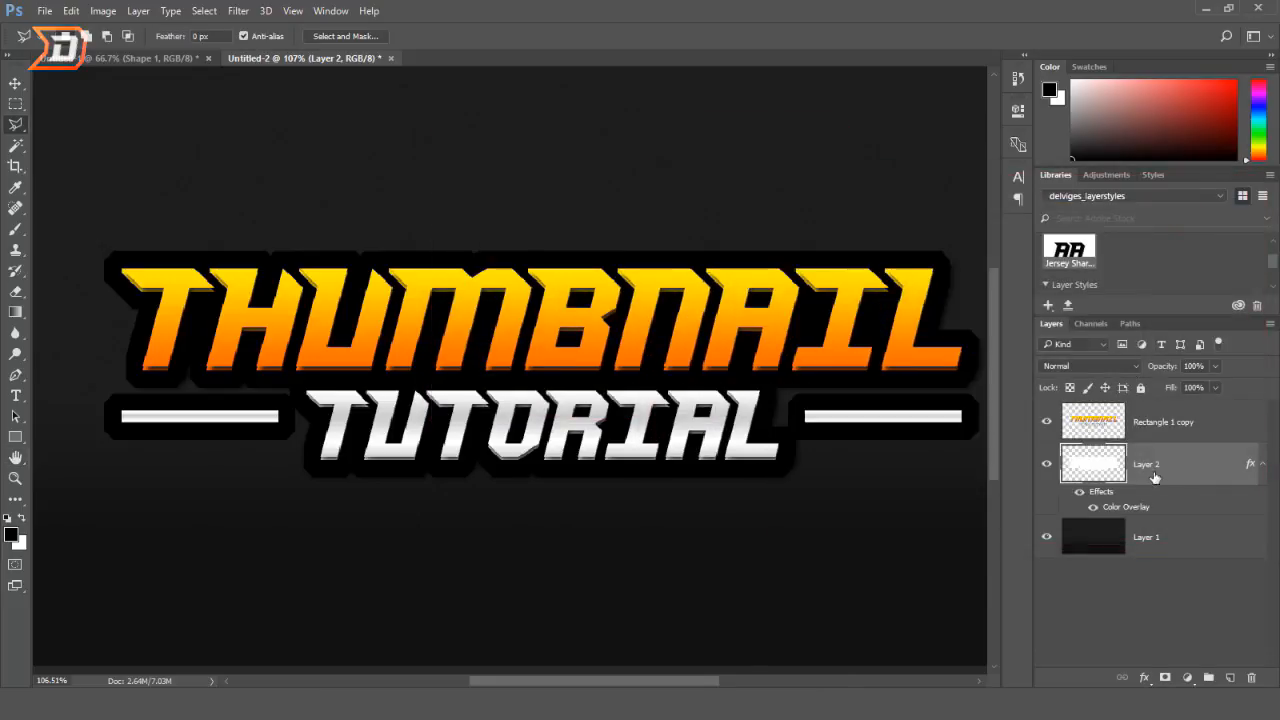
{"action": "right_click", "coordinate": [1173, 474]}
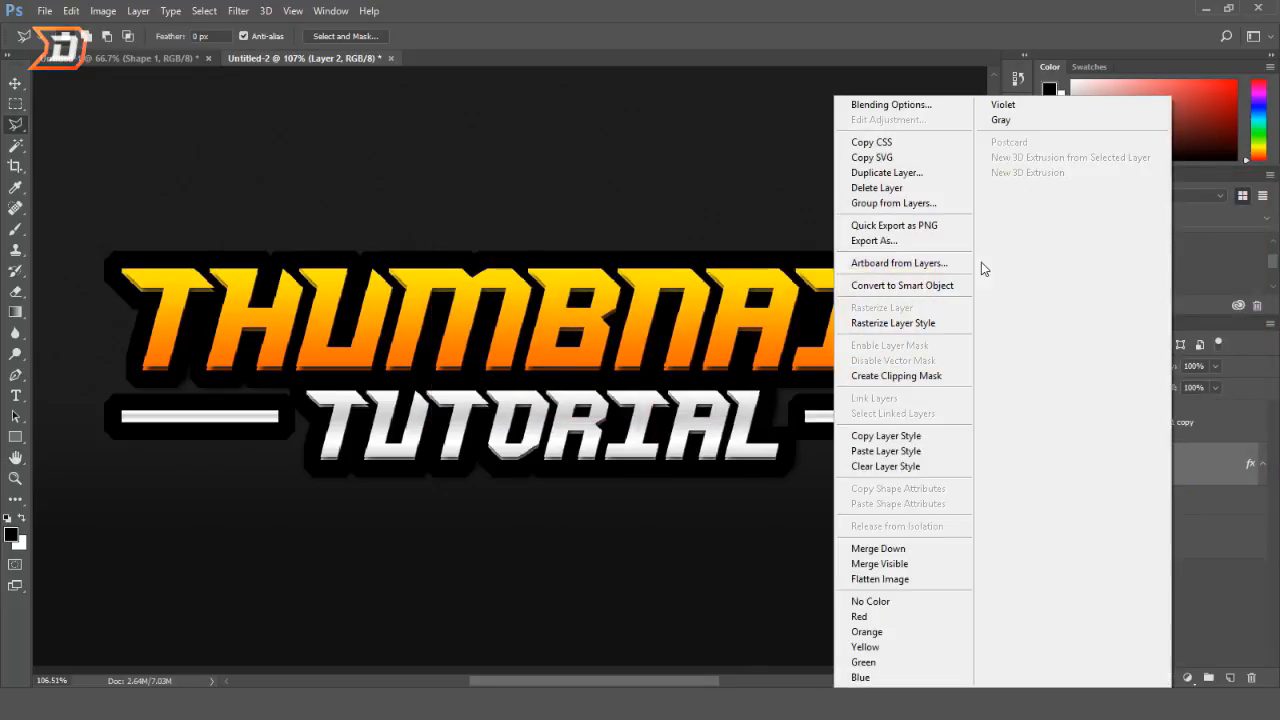
{"action": "left_click", "coordinate": [940, 322]}
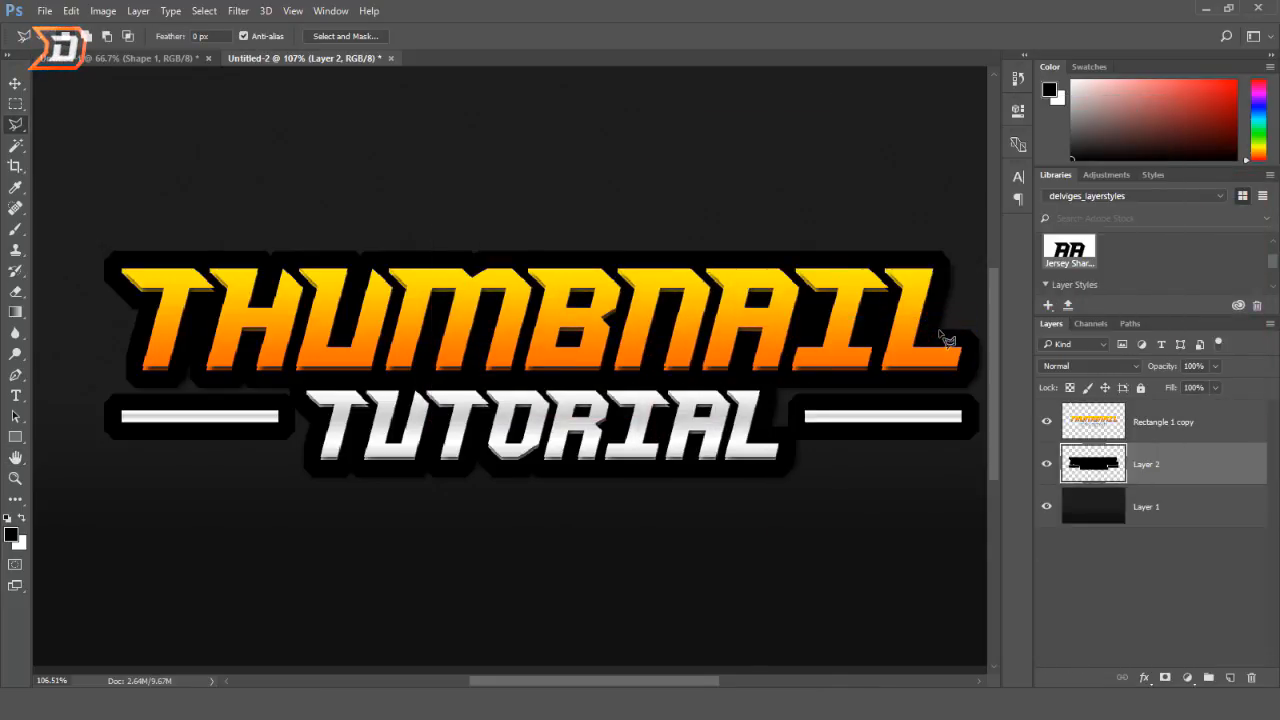
- Fill the strip between THUMBNAIL and the row below it, plus the small gap beneath the T and H, with black on Layer 2
{"action": "key", "text": "m"}
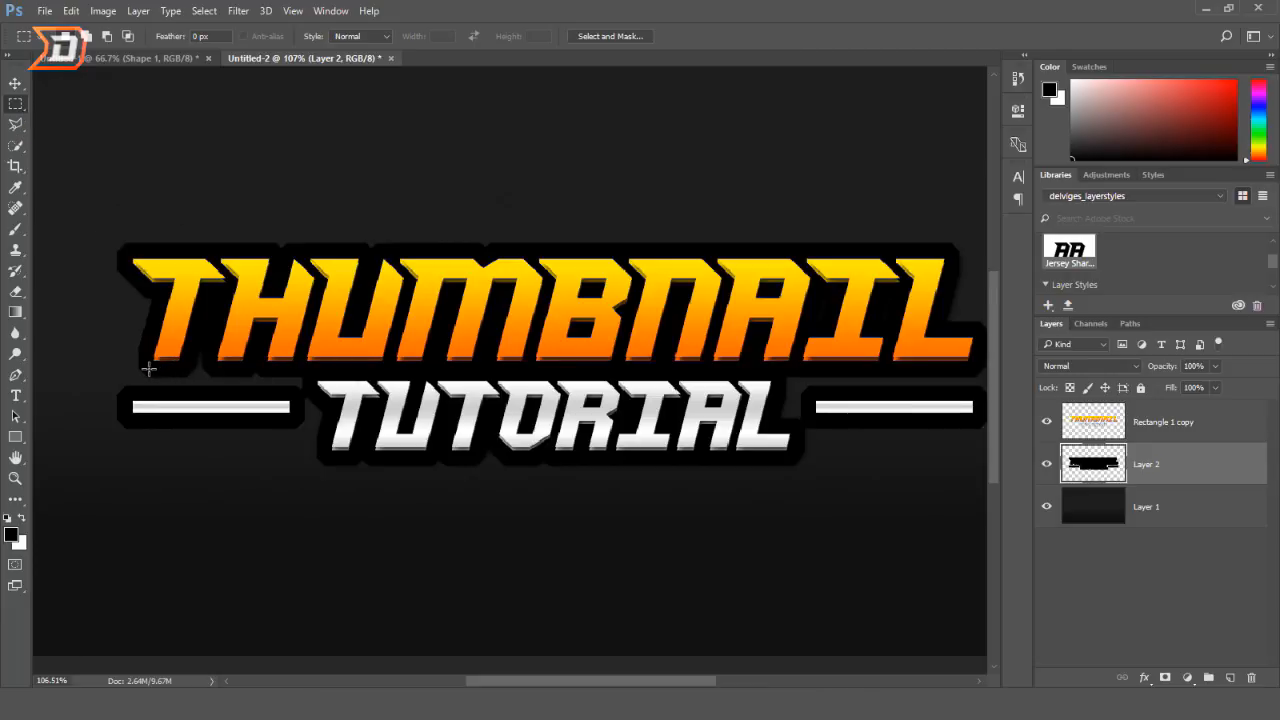
{"action": "left_click_drag", "start_coordinate": [149, 367], "coordinate": [957, 427]}
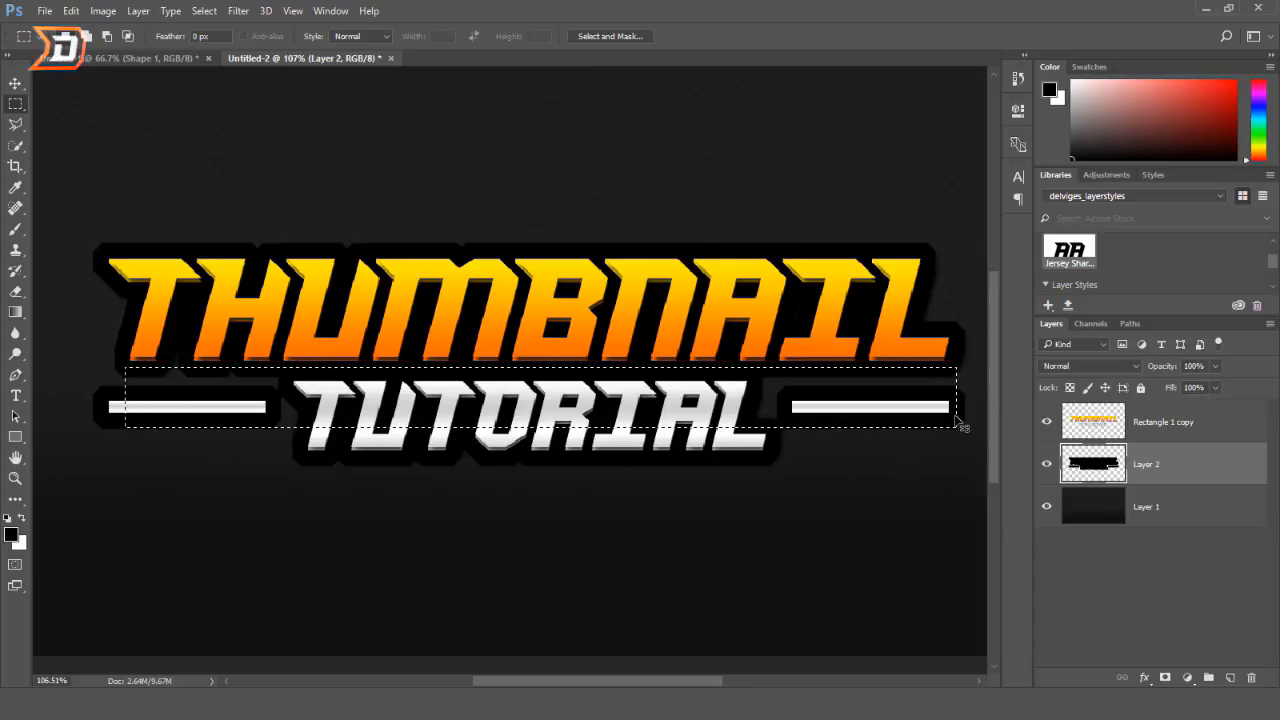
{"action": "key", "text": "ctrl+BackSpace"}
{"action": "key", "text": "ctrl+z"}
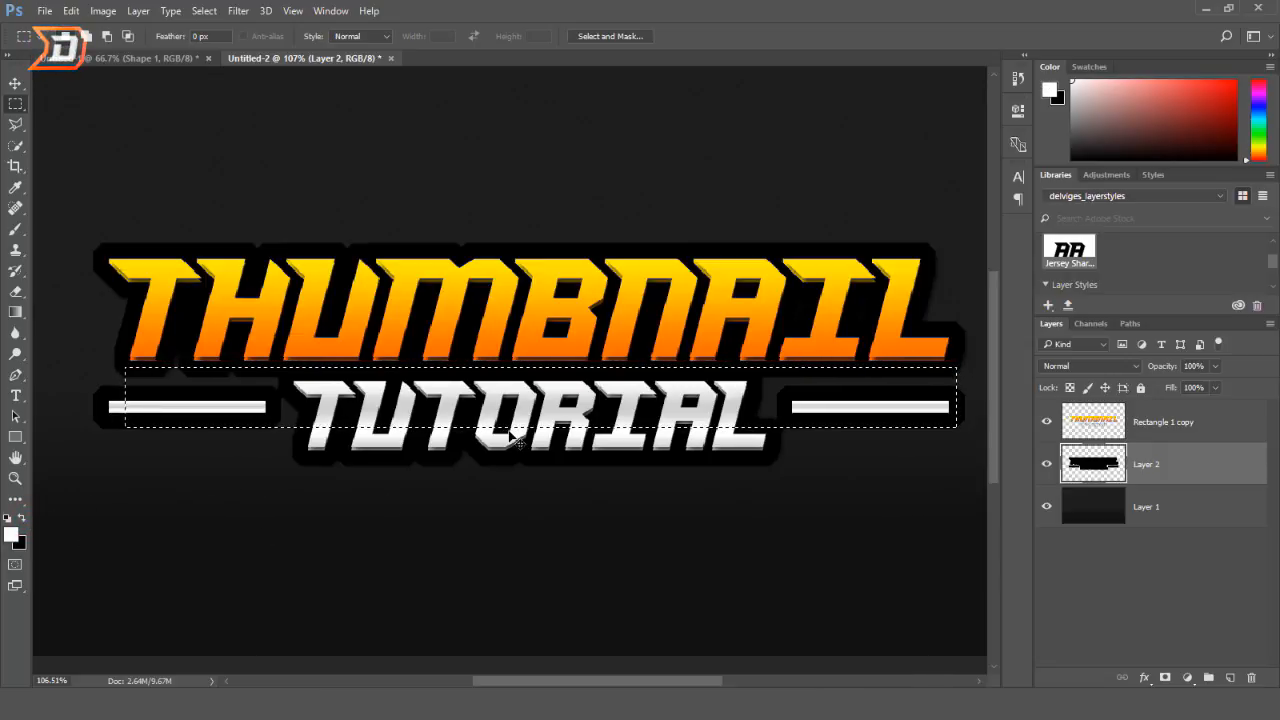
{"action": "scroll", "coordinate": [531, 449], "scroll_direction": "down", "scroll_amount": 2}
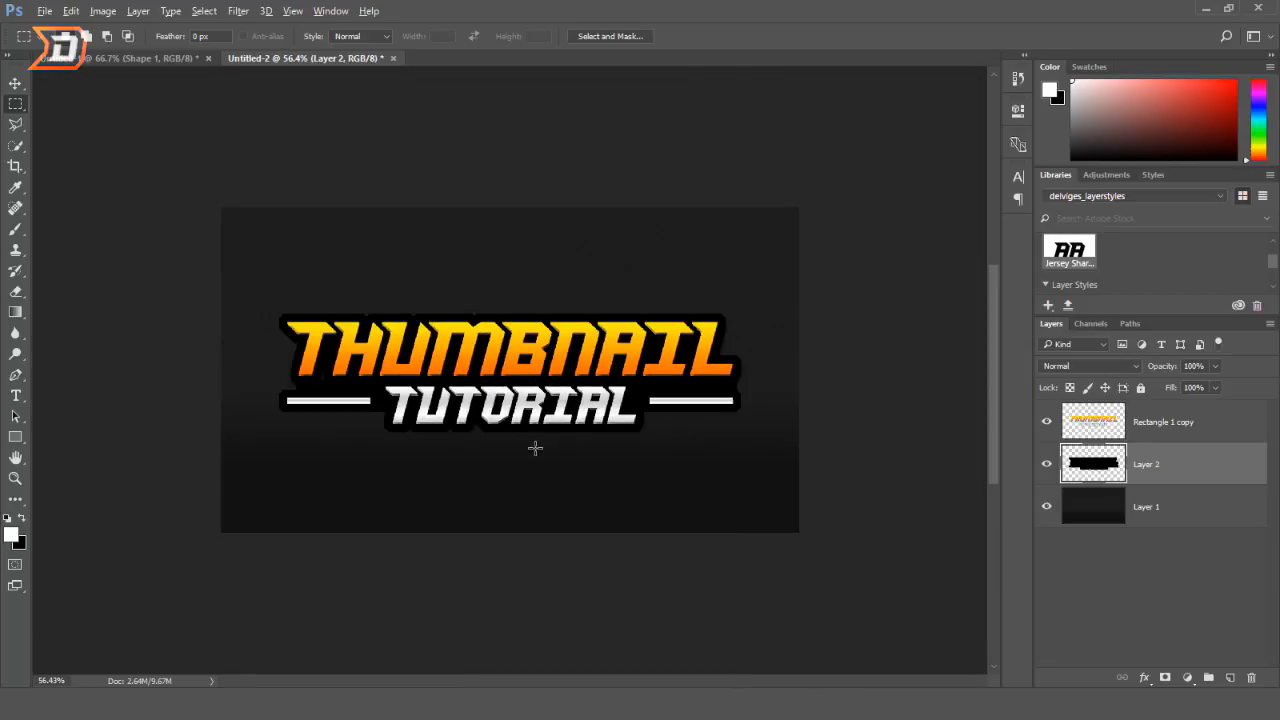
{"action": "scroll", "coordinate": [206, 403], "scroll_direction": "up", "scroll_amount": 4}
{"action": "scroll", "coordinate": [242, 369], "scroll_direction": "up", "scroll_amount": 1}
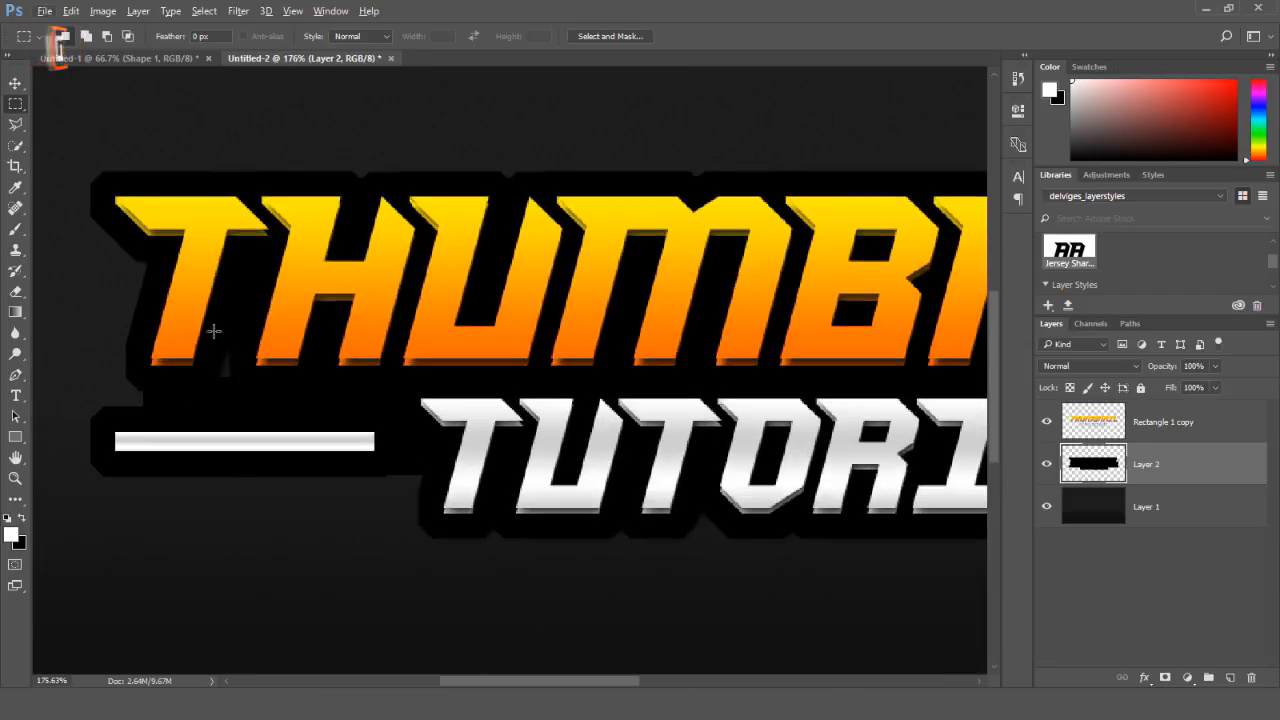
{"action": "left_click_drag", "start_coordinate": [208, 338], "coordinate": [302, 395]}
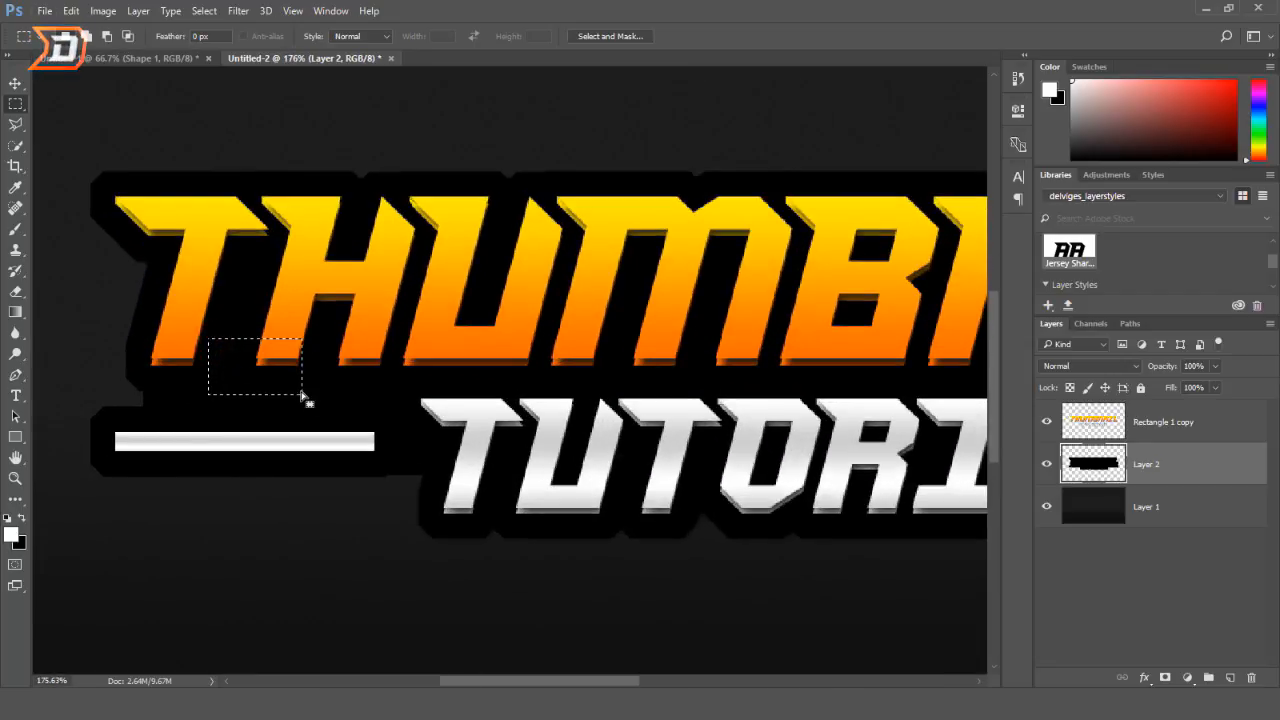
- Examine the black outline around both words and the bars for leftover gaps and shadow edges
{"action": "scroll", "coordinate": [465, 412], "scroll_direction": "down", "scroll_amount": 2}
{"action": "scroll", "coordinate": [900, 405], "scroll_direction": "up", "scroll_amount": 5}
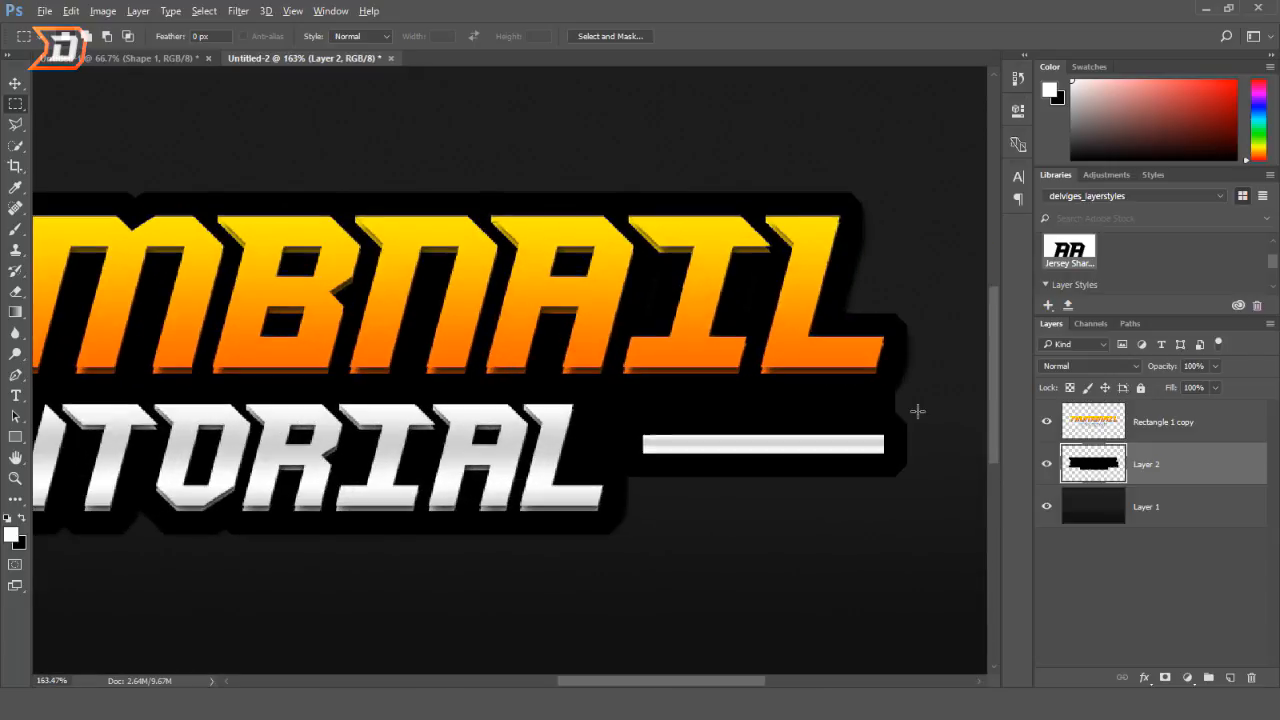
{"action": "scroll", "coordinate": [489, 417], "scroll_direction": "down", "scroll_amount": 4}
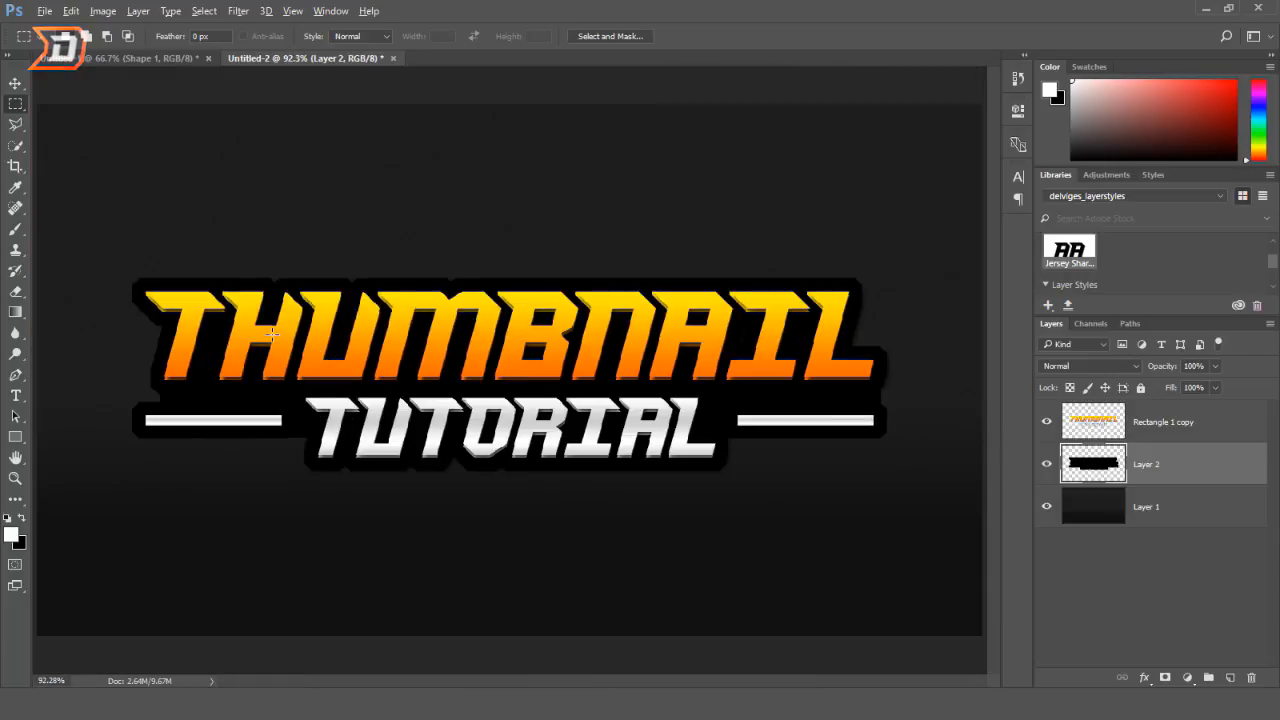
{"action": "scroll", "coordinate": [416, 381], "scroll_direction": "up", "scroll_amount": 3}
{"action": "scroll", "coordinate": [416, 381], "scroll_direction": "down", "scroll_amount": 1}
{"action": "key", "text": "ctrl+0"}
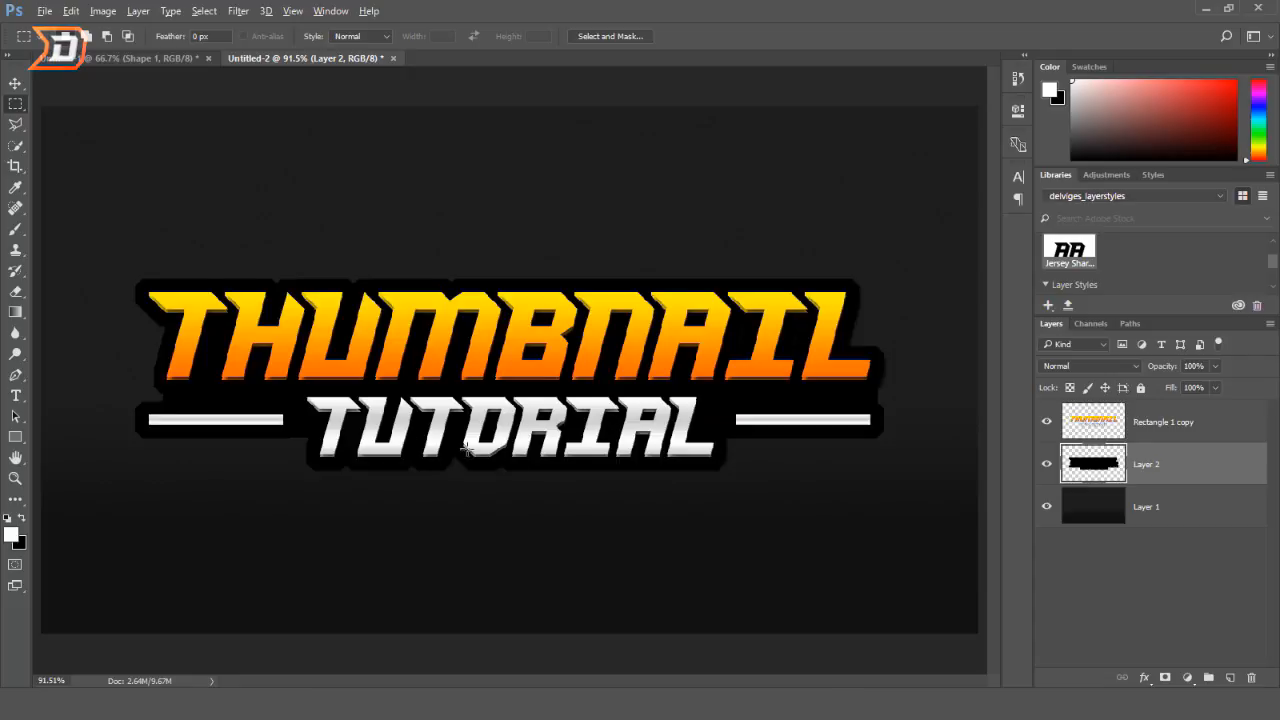
{"action": "scroll", "coordinate": [466, 450], "scroll_direction": "up", "scroll_amount": 3}
{"action": "scroll", "coordinate": [520, 476], "scroll_direction": "down", "scroll_amount": 3}
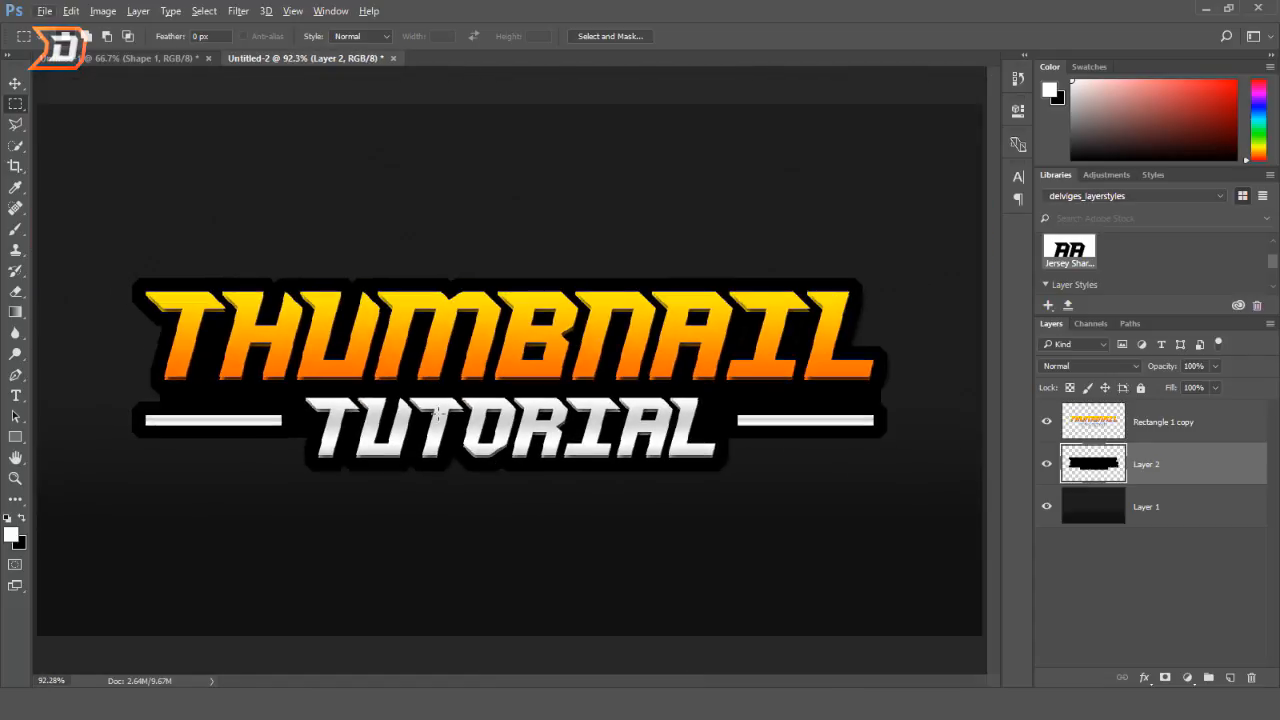
- Select the soft shadow outside the outline's corner at the foot of THUMBNAIL's L with the Polygonal Lasso and delete it
{"action": "left_click", "coordinate": [15, 124]}
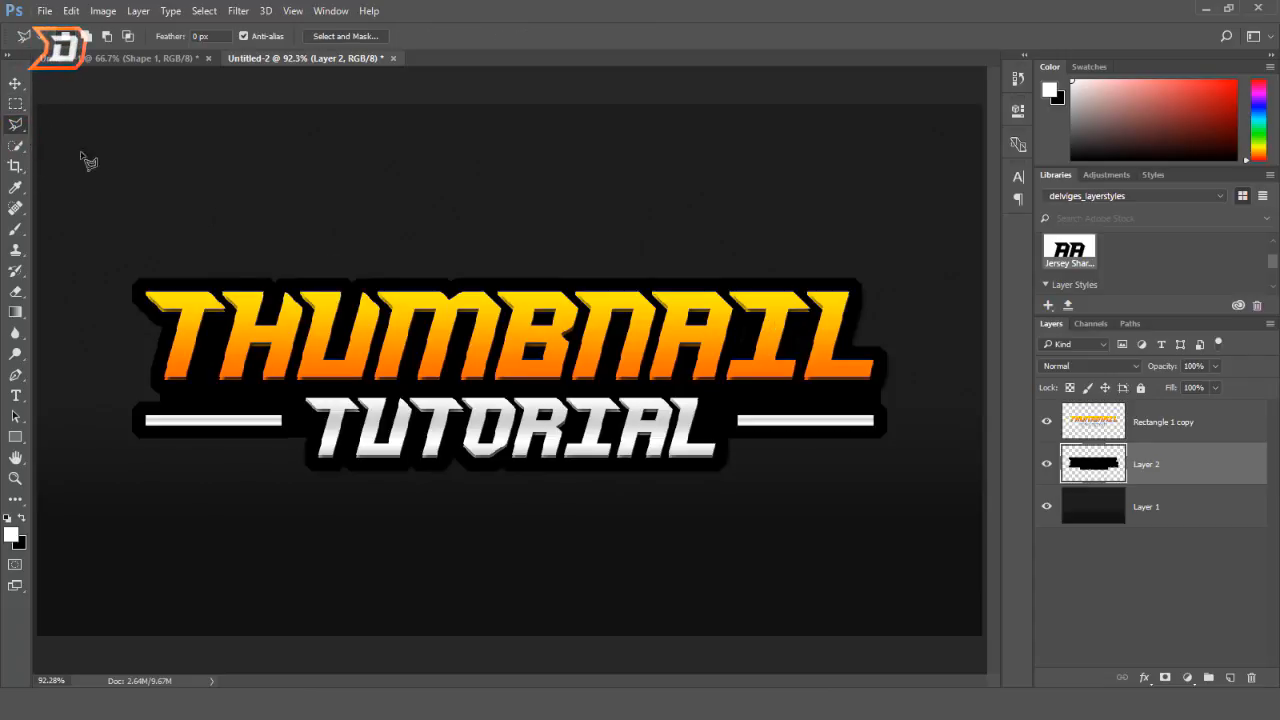
{"action": "scroll", "coordinate": [904, 355], "scroll_direction": "up", "scroll_amount": 5}
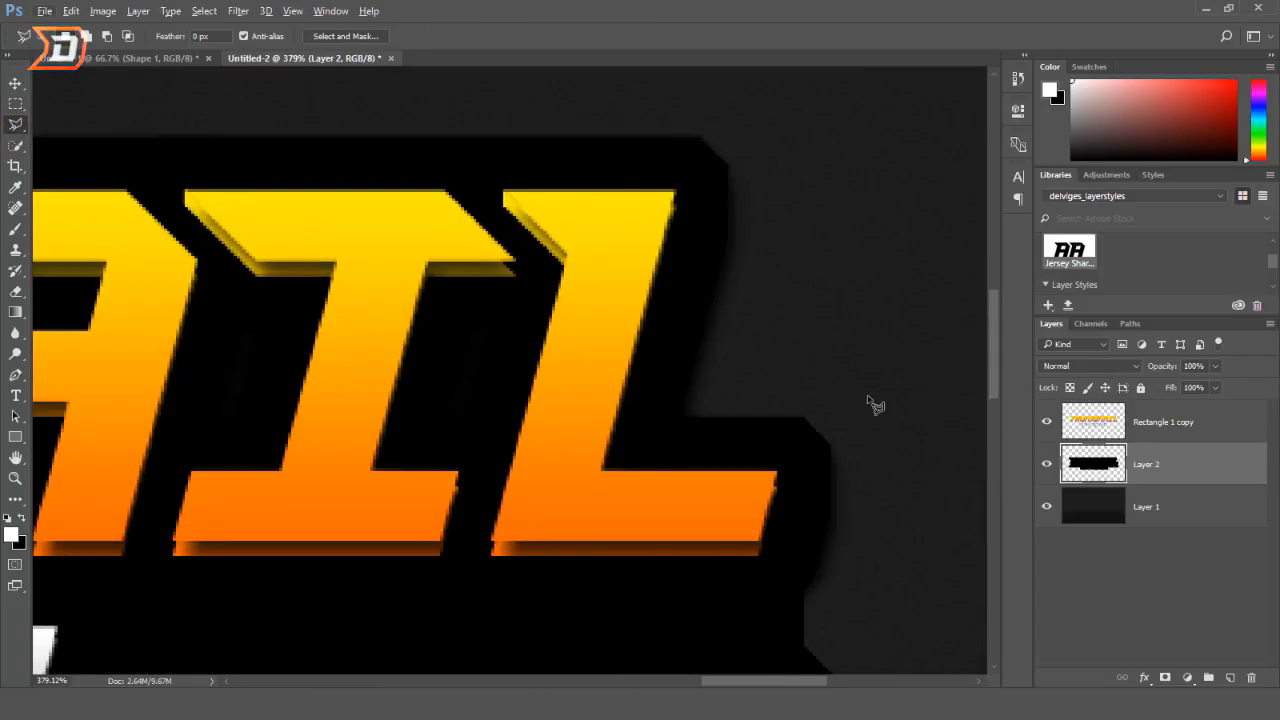
{"action": "scroll", "coordinate": [875, 405], "scroll_direction": "down", "scroll_amount": 3}
{"action": "scroll", "coordinate": [866, 449], "scroll_direction": "up", "scroll_amount": 2}
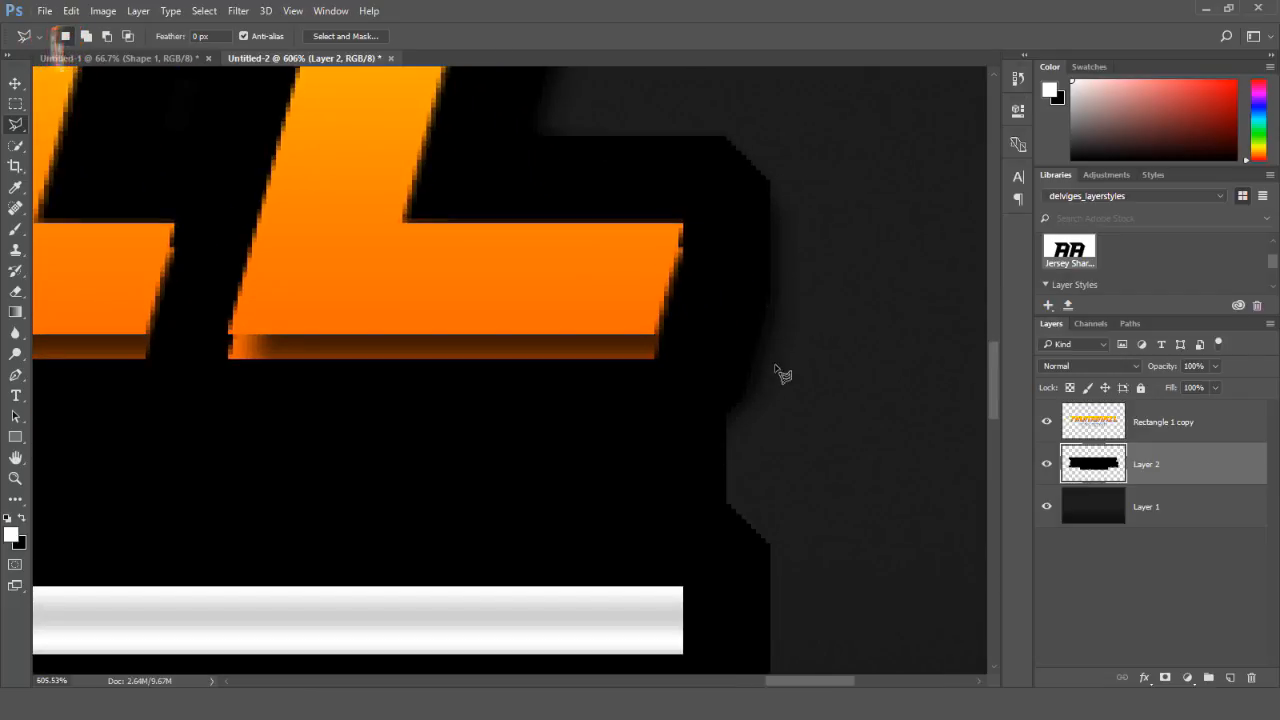
{"action": "double_click", "coordinate": [779, 460]}
{"action": "key", "text": "ctrl+d"}
{"action": "left_click", "coordinate": [771, 300]}
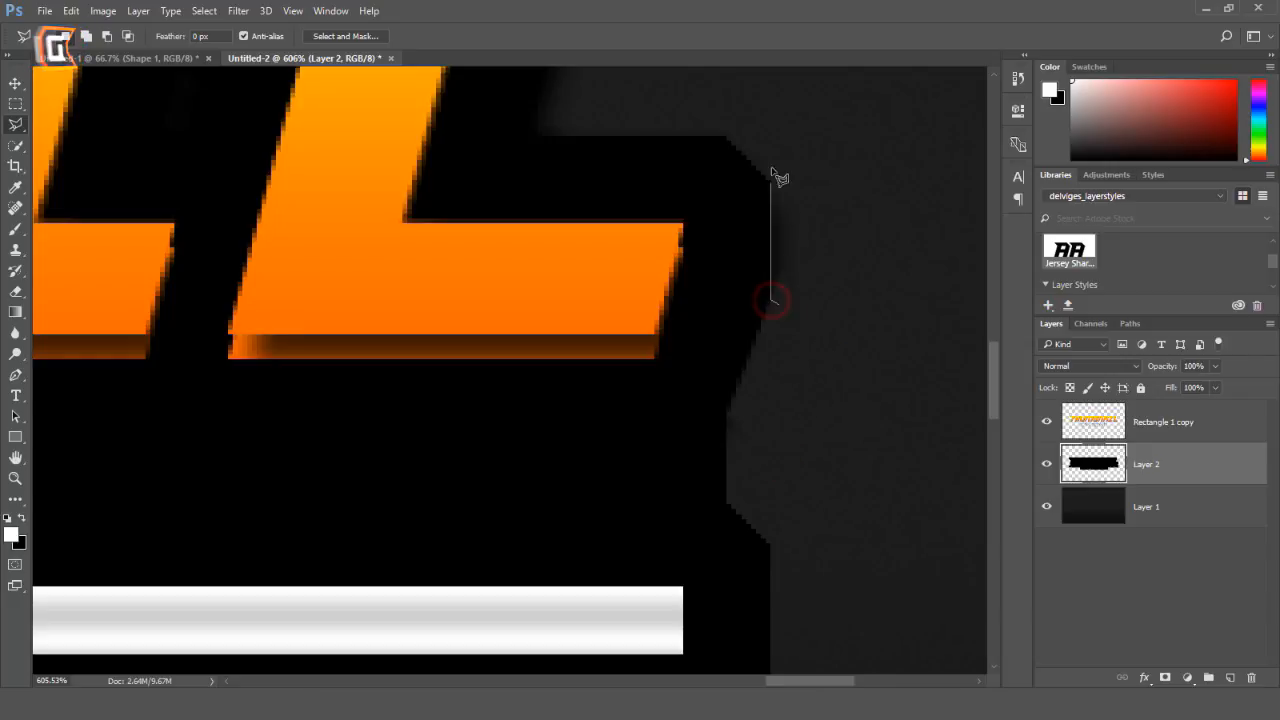
{"action": "left_click", "coordinate": [771, 153]}
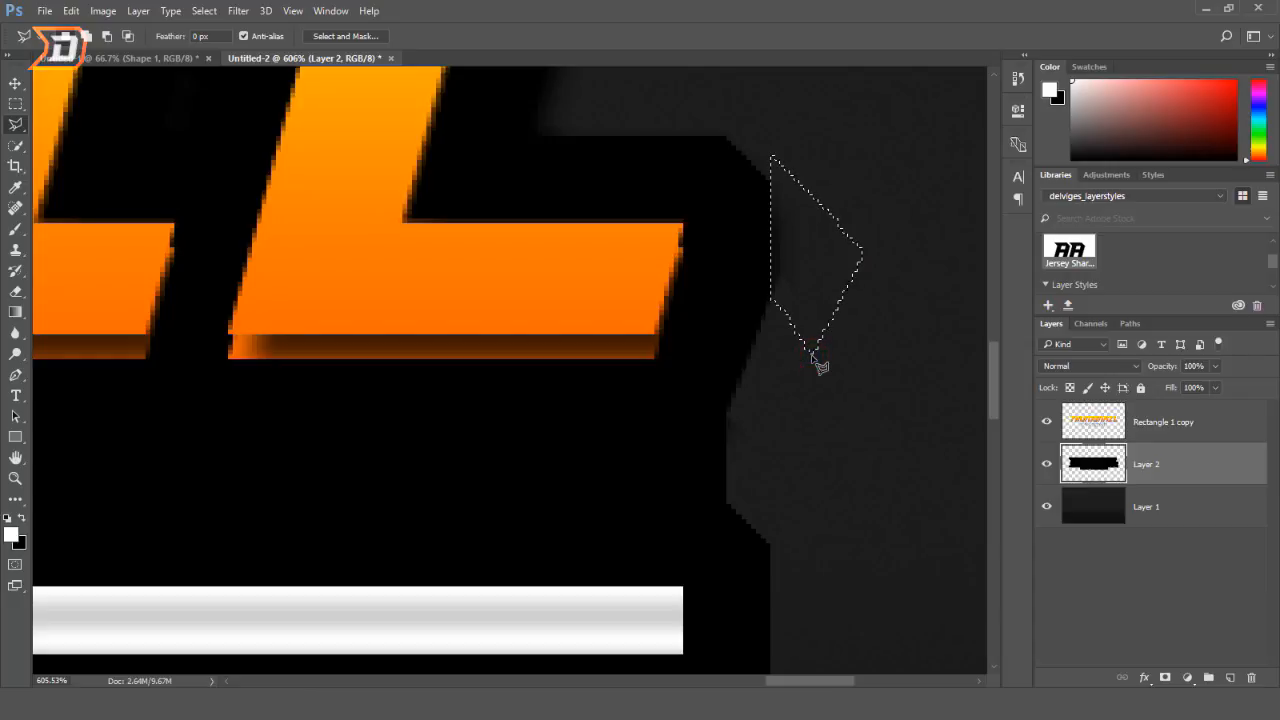
{"action": "scroll", "coordinate": [700, 420], "scroll_direction": "up", "scroll_amount": 5}
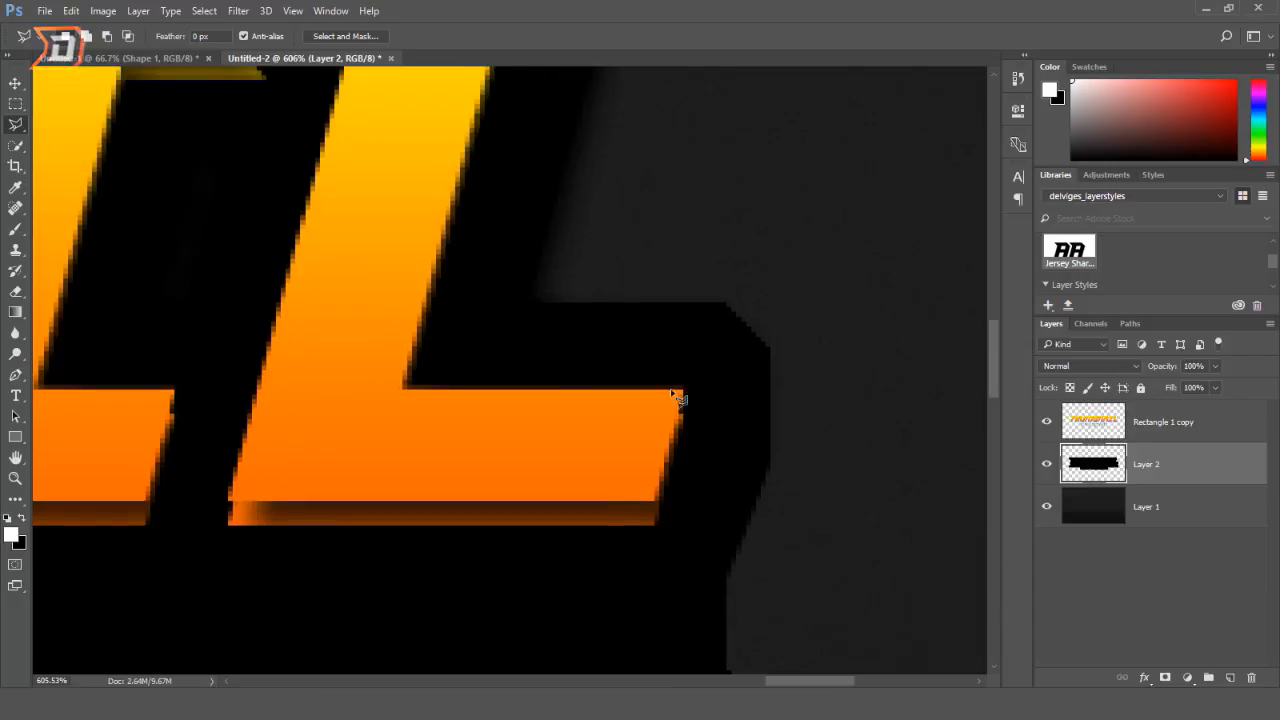
- Lasso and delete the soft shadow along the outline beside the upright of THUMBNAIL's L, and deselect
{"action": "left_click", "coordinate": [606, 138]}
{"action": "left_click", "coordinate": [605, 283]}
{"action": "left_click", "coordinate": [535, 540]}
{"action": "left_click", "coordinate": [658, 540]}
{"action": "double_click", "coordinate": [648, 163]}
{"action": "key", "text": "Delete"}
{"action": "key", "text": "ctrl+d"}
{"action": "scroll", "coordinate": [586, 275], "scroll_direction": "up", "scroll_amount": 1}
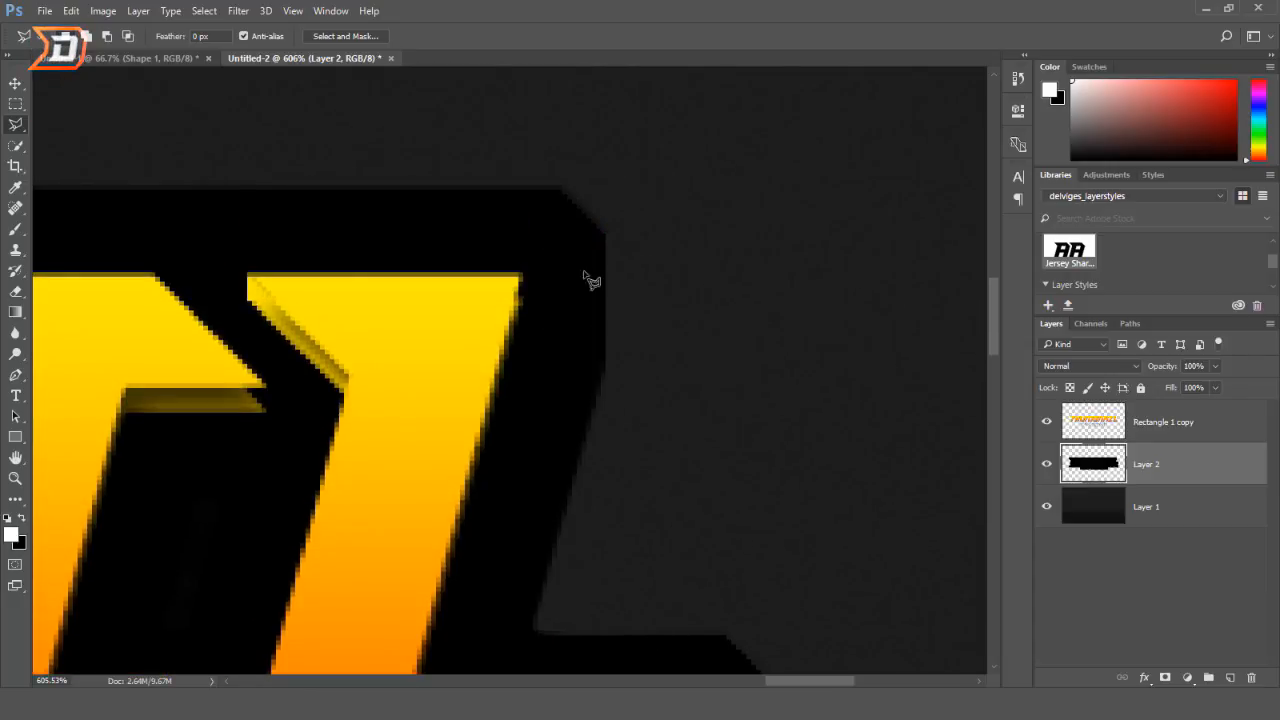
- Clear the shadow beside the right-hand bar's outline and along the lower outline edge next to TUTORIAL's L
{"action": "scroll", "coordinate": [711, 414], "scroll_direction": "down", "scroll_amount": 7}
{"action": "scroll", "coordinate": [711, 414], "scroll_direction": "right", "scroll_amount": 1}
{"action": "double_click", "coordinate": [985, 435]}
{"action": "left_click", "coordinate": [666, 263]}
{"action": "scroll", "coordinate": [823, 600], "scroll_direction": "down", "scroll_amount": 2}
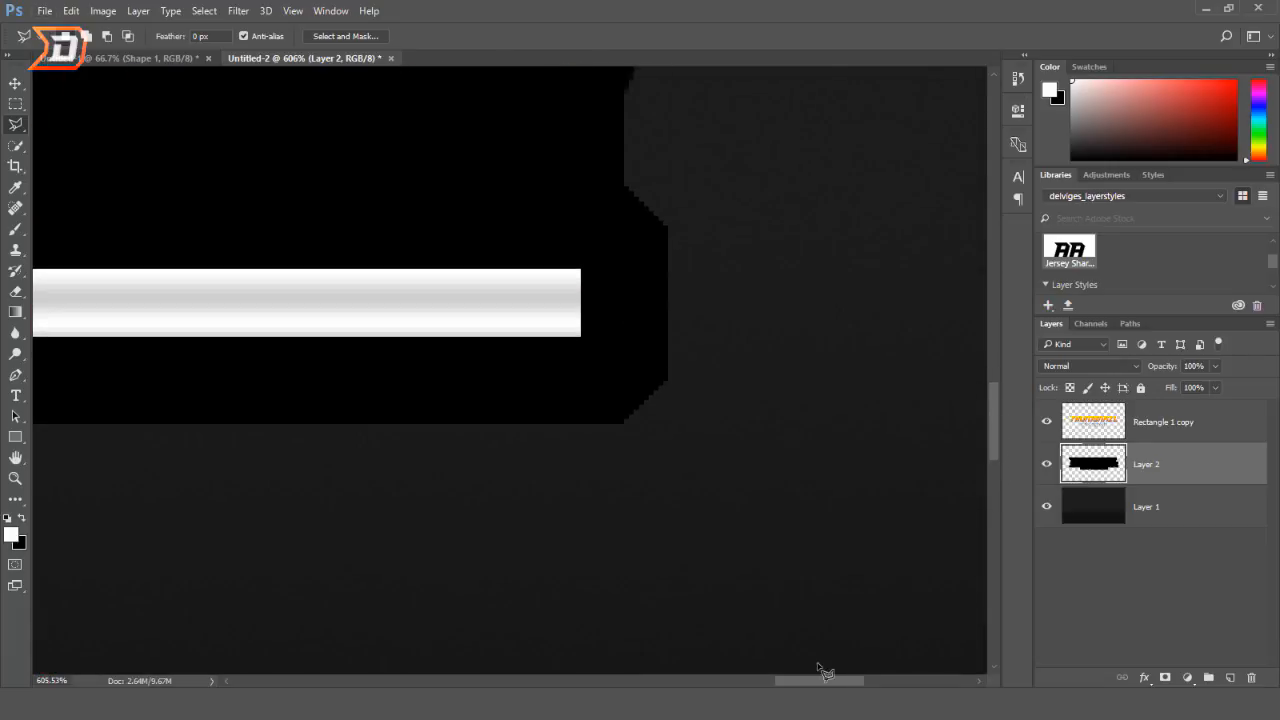
{"action": "left_click_drag", "start_coordinate": [823, 680], "coordinate": [722, 684]}
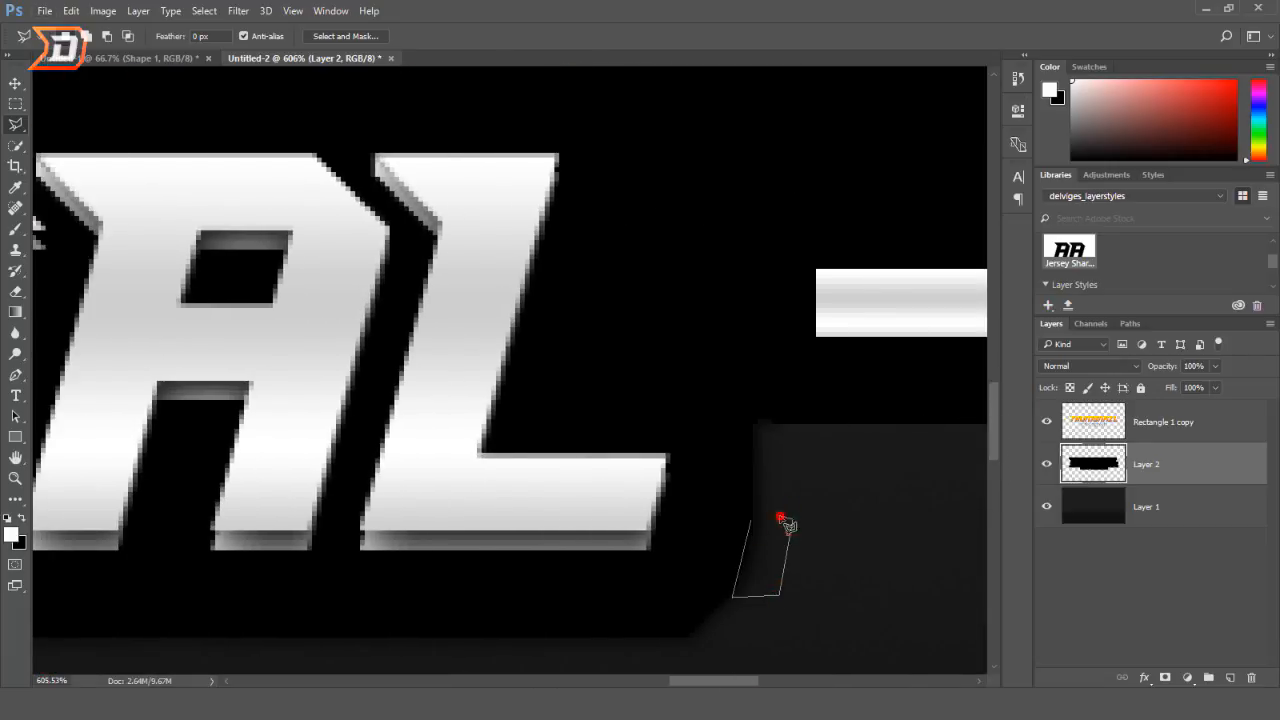
{"action": "double_click", "coordinate": [780, 517]}
{"action": "key", "text": "Delete"}
{"action": "key", "text": "ctrl+d"}
- Delete the remaining shadow in the outline's inner corner below the right-hand bar and at the bottom corner of TUTORIAL's L
{"action": "left_click", "coordinate": [751, 521]}
{"action": "left_click", "coordinate": [752, 423]}
{"action": "left_click", "coordinate": [785, 426]}
{"action": "double_click", "coordinate": [783, 507]}
{"action": "key", "text": "Delete"}
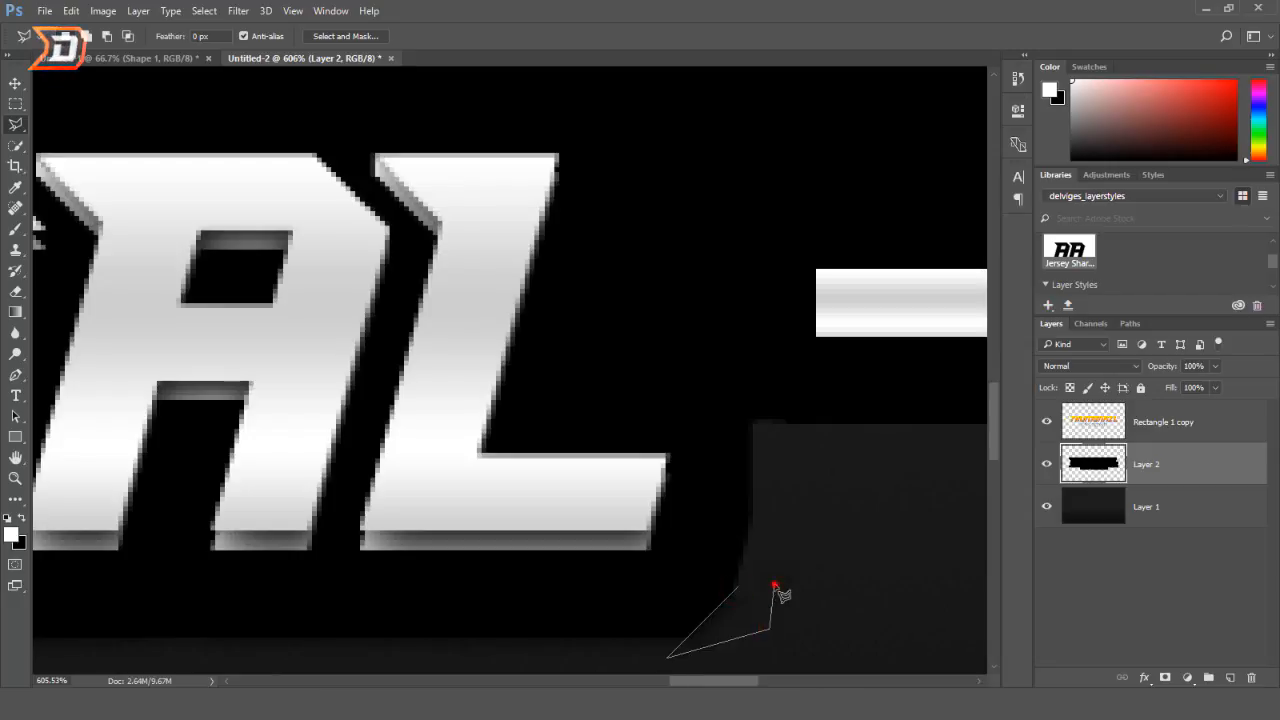
{"action": "double_click", "coordinate": [775, 586]}
{"action": "key", "text": "Delete"}
{"action": "key", "text": "ctrl+d"}
{"action": "mouse_move", "coordinate": [735, 681]}
{"action": "left_mouse_down"}
{"action": "mouse_move", "coordinate": [586, 686]}
{"action": "mouse_move", "coordinate": [382, 643]}
{"action": "mouse_move", "coordinate": [402, 645]}
{"action": "left_mouse_up"}
{"action": "left_click_drag", "start_coordinate": [998, 419], "coordinate": [990, 386]}
{"action": "scroll", "coordinate": [717, 423], "scroll_direction": "down", "scroll_amount": 5}
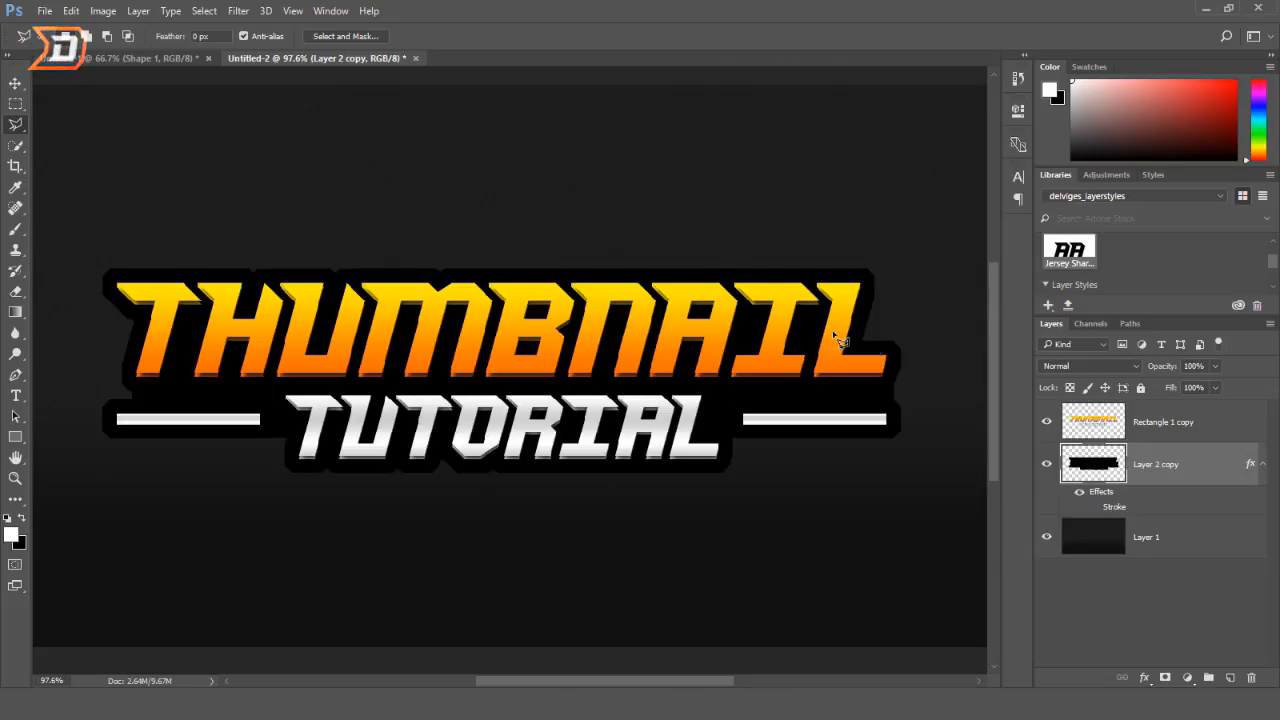
- Apply a white 2 px outside Stroke to the Layer 2 copy outline
{"action": "double_click", "coordinate": [1212, 457]}
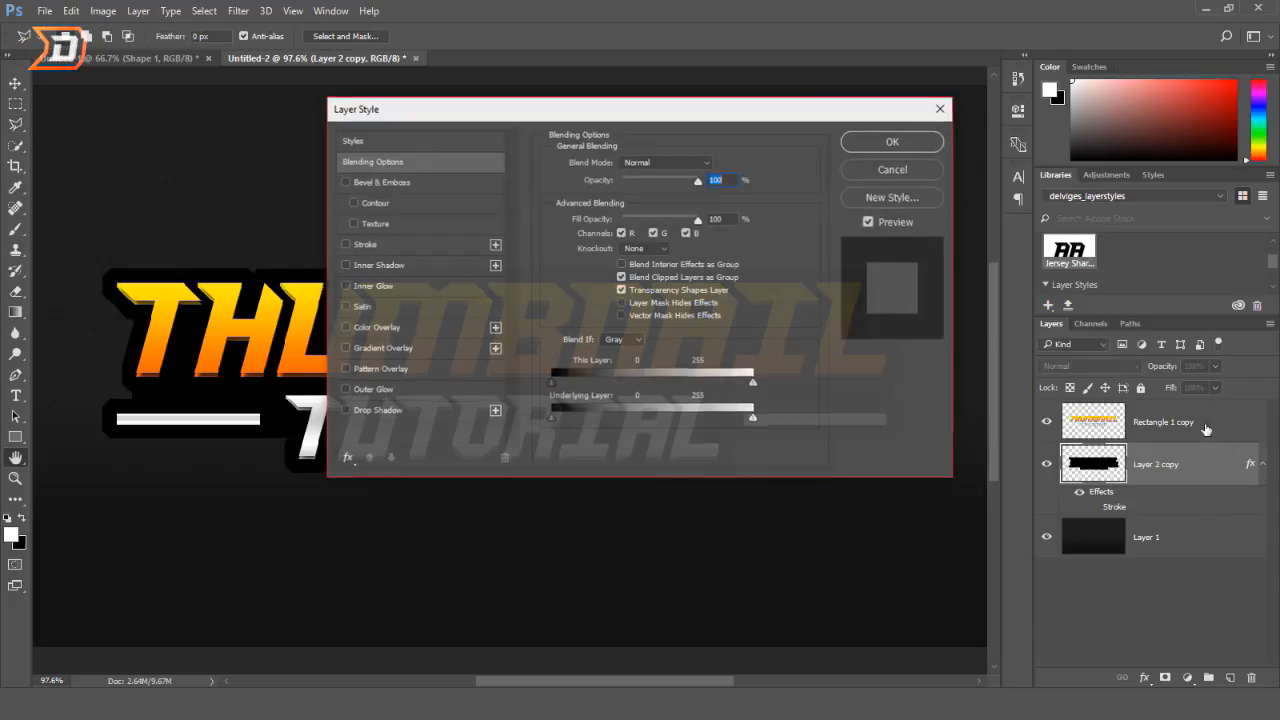
{"action": "left_click", "coordinate": [366, 250]}
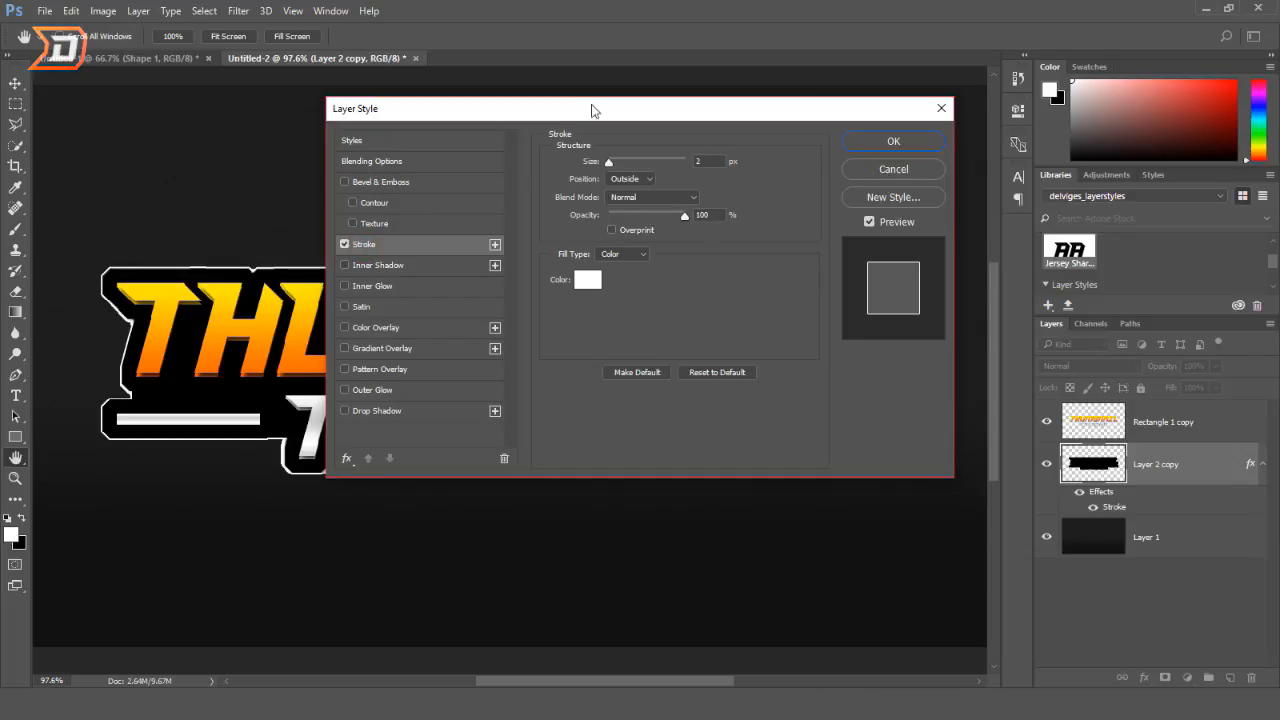
{"action": "mouse_move", "coordinate": [591, 109]}
{"action": "left_mouse_down"}
{"action": "mouse_move", "coordinate": [694, 134]}
{"action": "mouse_move", "coordinate": [717, 174]}
{"action": "mouse_move", "coordinate": [753, 340]}
{"action": "mouse_move", "coordinate": [679, 197]}
{"action": "mouse_move", "coordinate": [713, 228]}
{"action": "mouse_move", "coordinate": [988, 231]}
{"action": "left_mouse_up"}
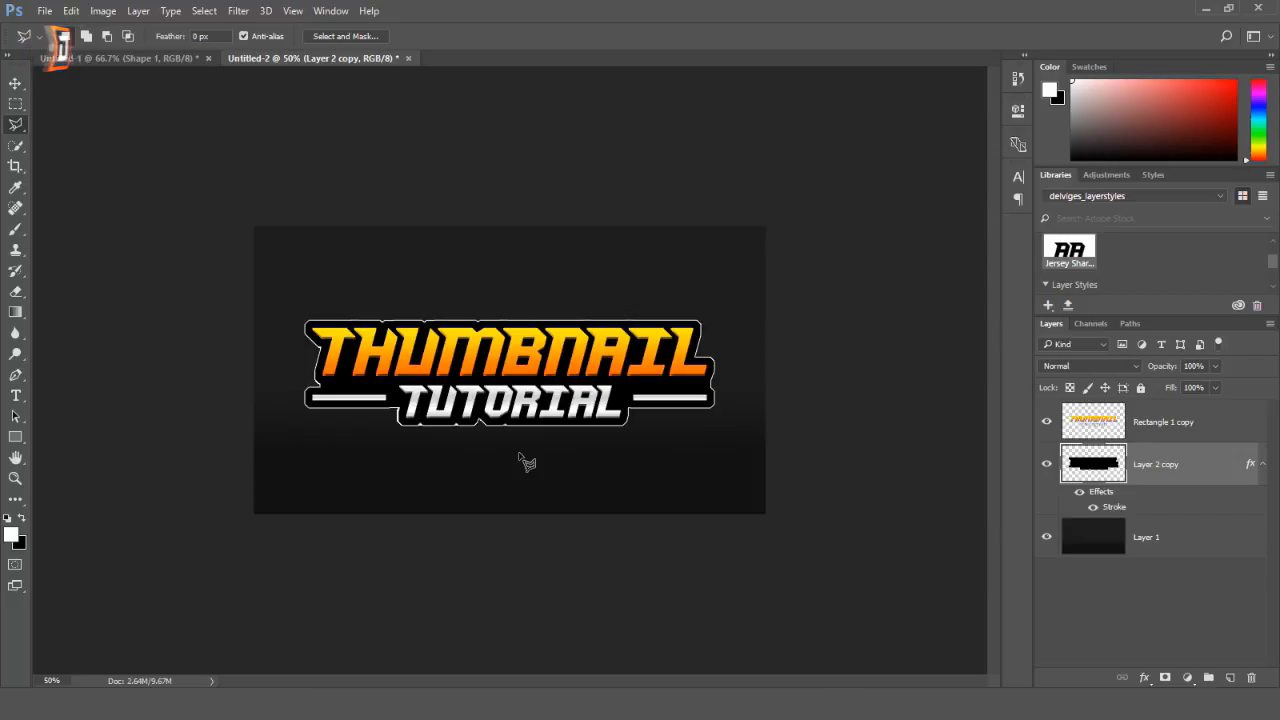
{"action": "key", "text": "ctrl+plus"}
{"action": "key", "text": "ctrl+plus"}
- Rasterize the layer style of Layer 2 copy and merge the layer with Rectangle 1 copy
{"action": "right_click", "coordinate": [1210, 464]}
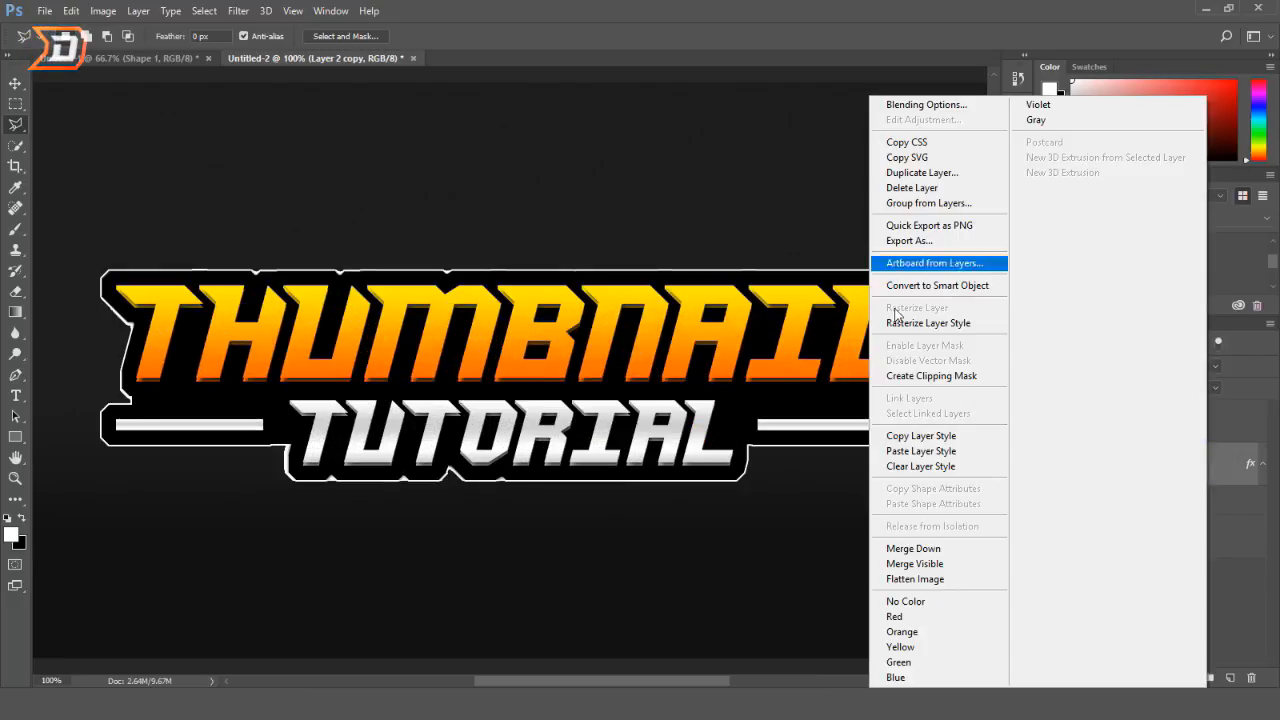
{"action": "left_click", "coordinate": [900, 322]}
{"action": "left_click", "coordinate": [1203, 425]}
{"action": "left_click", "coordinate": [1205, 460], "text": "shift"}
{"action": "right_click", "coordinate": [1207, 460]}
{"action": "left_click", "coordinate": [905, 549]}
- Draw a white chevron custom shape about 19 x 21 px below the left bar and rasterize its layer
{"action": "right_click", "coordinate": [15, 437]}
{"action": "left_click", "coordinate": [71, 517]}
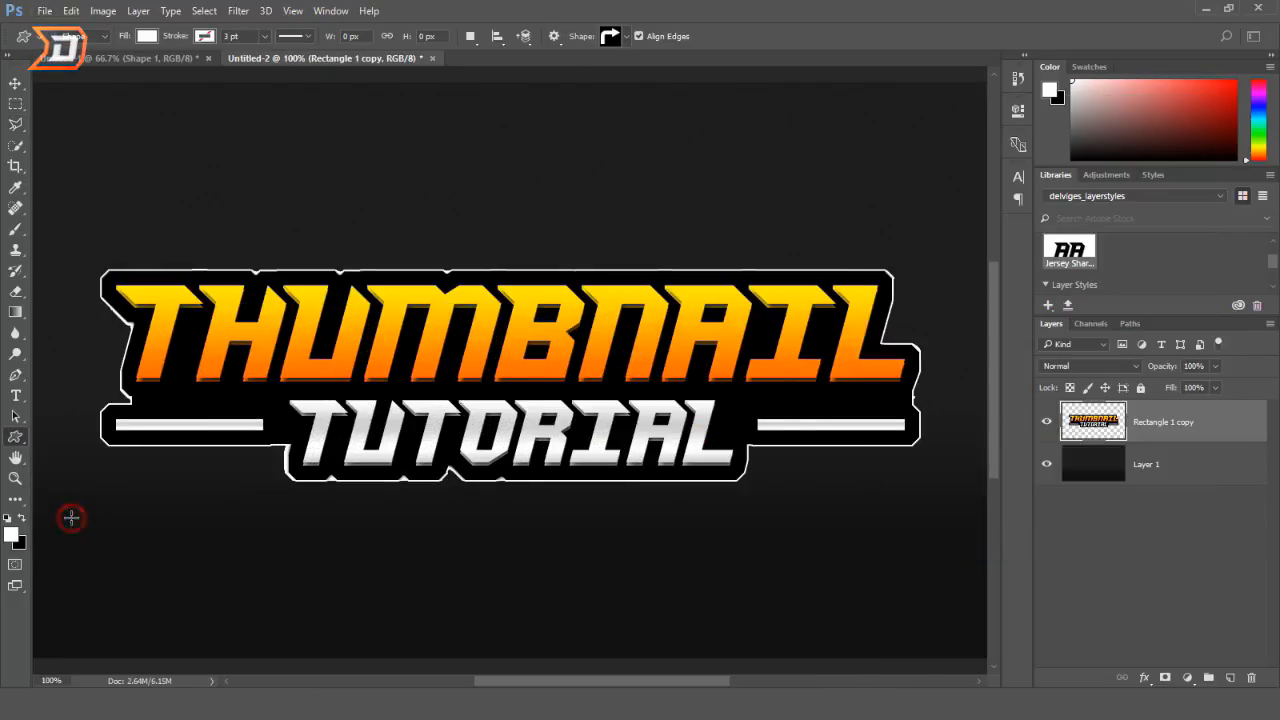
{"action": "left_click", "coordinate": [618, 40]}
{"action": "left_click", "coordinate": [729, 145]}
{"action": "left_click", "coordinate": [612, 43]}
{"action": "left_click_drag", "start_coordinate": [117, 470], "coordinate": [194, 488]}
{"action": "right_click", "coordinate": [1173, 424]}
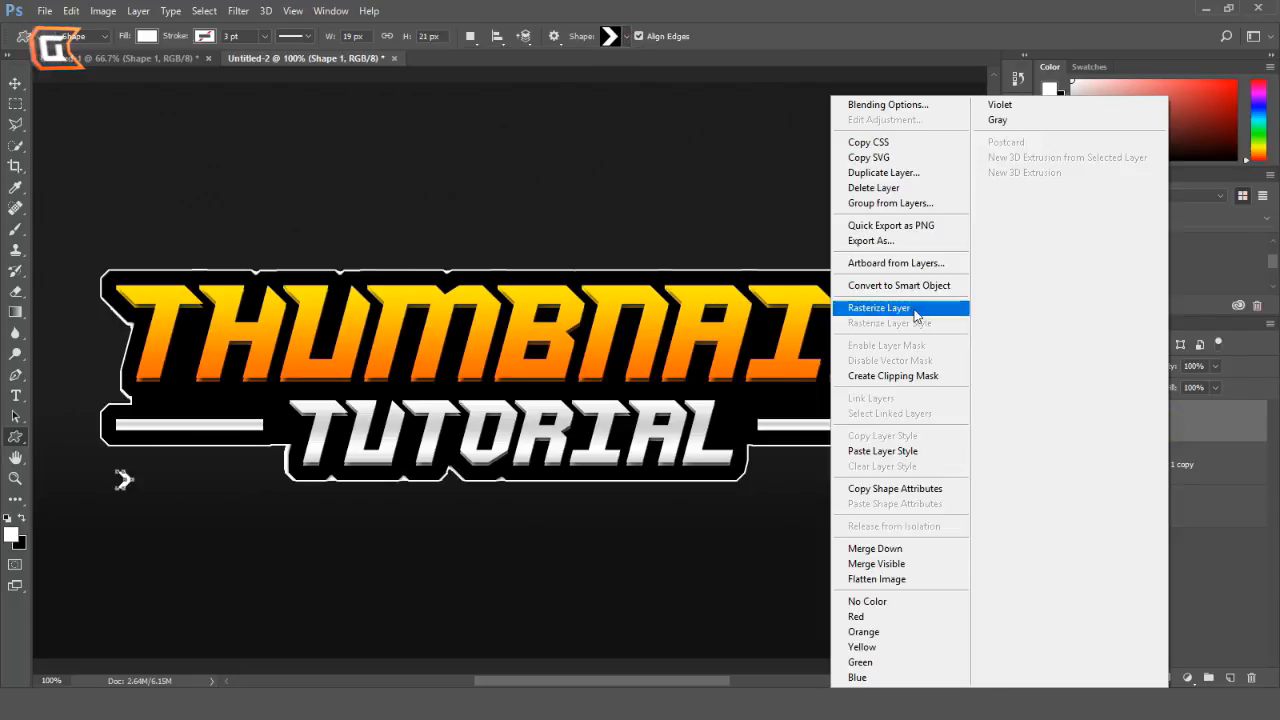
{"action": "left_click", "coordinate": [914, 311]}
- Duplicate the chevron five times to the right to form an evenly spaced row beneath the left bar
{"action": "scroll", "coordinate": [117, 526], "scroll_direction": "up", "scroll_amount": 8}
{"action": "key", "text": "v"}
{"action": "left_click_drag", "start_coordinate": [311, 378], "coordinate": [384, 374]}
{"action": "left_click_drag", "start_coordinate": [382, 373], "coordinate": [450, 373]}
{"action": "left_click_drag", "start_coordinate": [452, 374], "coordinate": [517, 374]}
{"action": "left_click_drag", "start_coordinate": [505, 374], "coordinate": [573, 375]}
{"action": "left_click_drag", "start_coordinate": [575, 375], "coordinate": [642, 375]}
- Merge all the chevron layers into one layer
{"action": "scroll", "coordinate": [1197, 589], "scroll_direction": "down", "scroll_amount": 2}
{"action": "left_click", "coordinate": [1191, 562], "text": "shift"}
{"action": "right_click", "coordinate": [1189, 560]}
{"action": "left_click", "coordinate": [928, 546]}
- Add the yellow-to-orange Gradient Overlay to the merged chevrons and rasterize the layer style
{"action": "double_click", "coordinate": [1225, 422]}
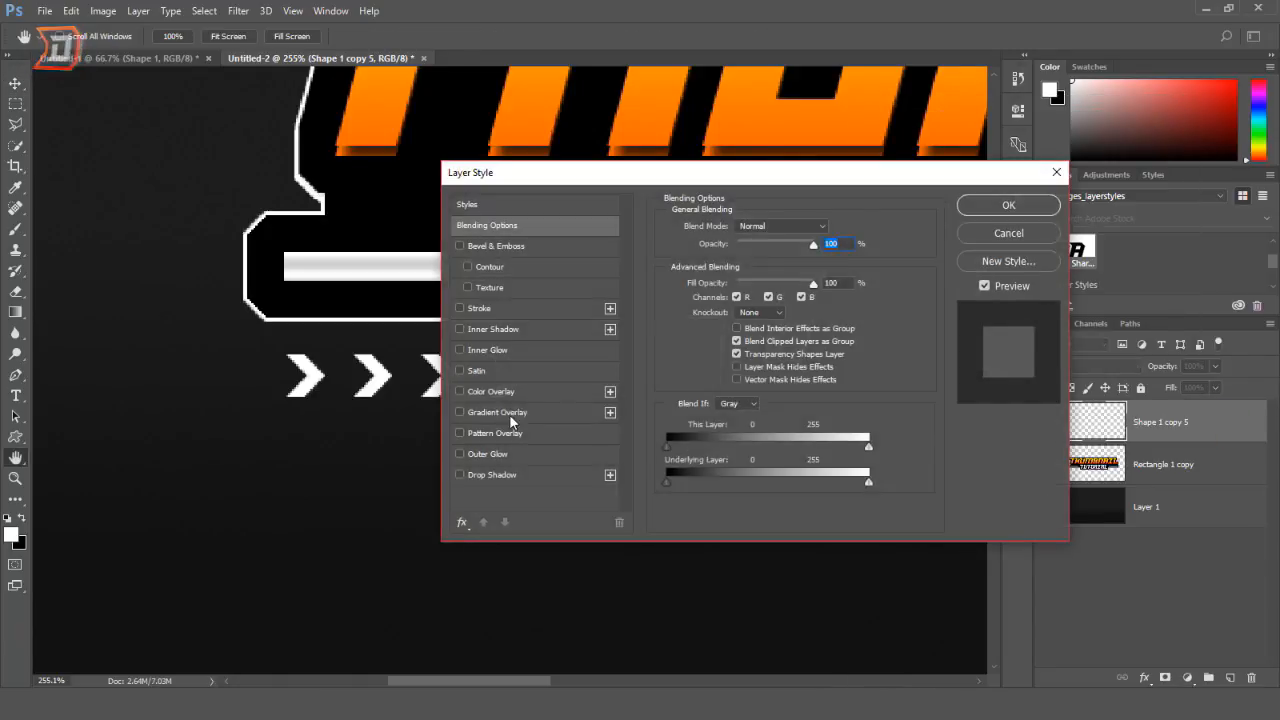
{"action": "left_click", "coordinate": [511, 413]}
{"action": "left_click", "coordinate": [1008, 206]}
{"action": "right_click", "coordinate": [1206, 421]}
{"action": "left_click", "coordinate": [925, 323]}
- Give the chevron row a black 2 px outside Stroke
{"action": "double_click", "coordinate": [1241, 423]}
{"action": "left_click", "coordinate": [500, 308]}
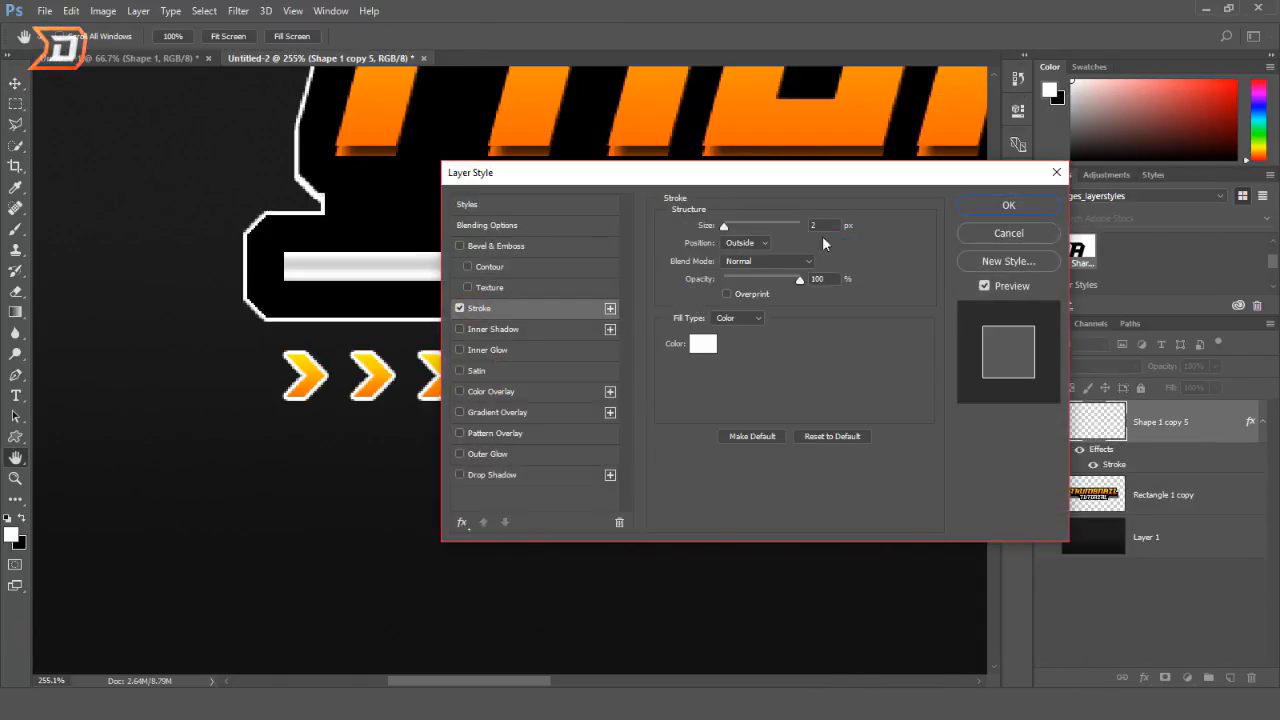
{"action": "left_click", "coordinate": [703, 343]}
{"action": "left_click", "coordinate": [443, 376]}
{"action": "left_click", "coordinate": [797, 166]}
{"action": "left_click", "coordinate": [1008, 206]}
- Move the chevron row slightly up toward the left bar and add a Drop Shadow to it
{"action": "left_click_drag", "start_coordinate": [589, 392], "coordinate": [595, 383]}
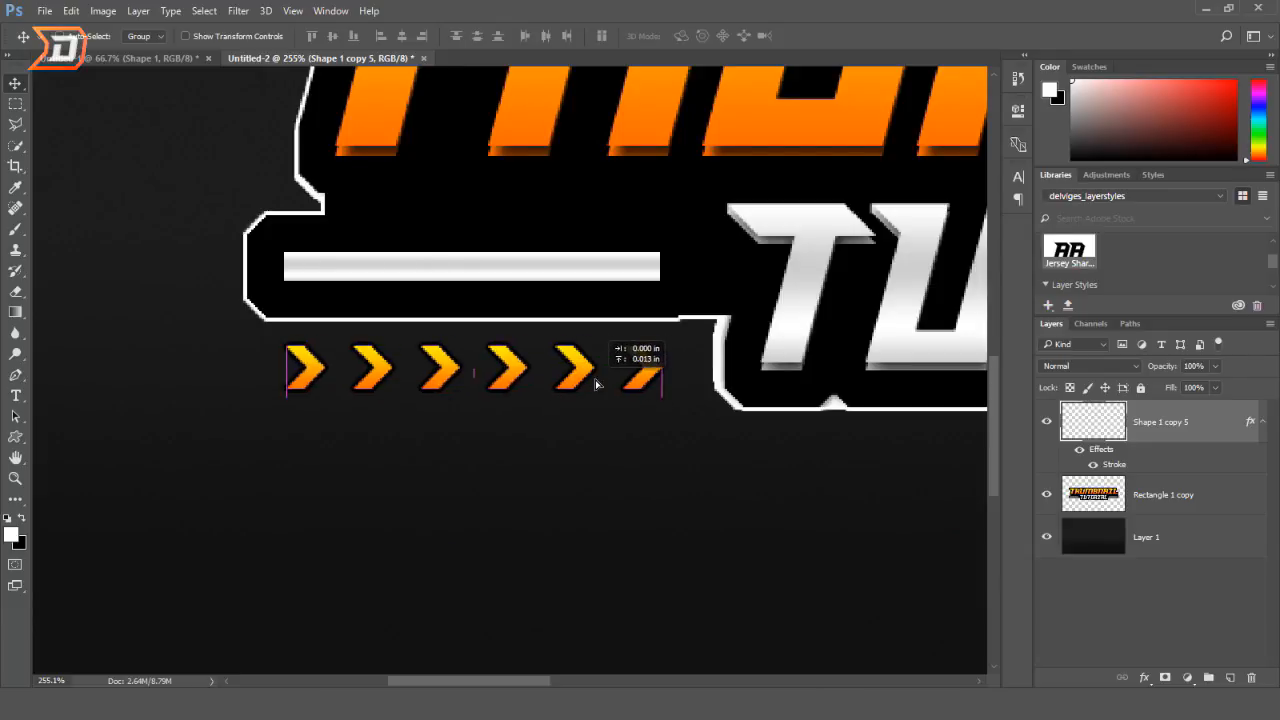
{"action": "double_click", "coordinate": [1213, 421]}
{"action": "left_click", "coordinate": [506, 479]}
{"action": "key", "text": "Return"}
{"action": "scroll", "coordinate": [494, 451], "scroll_direction": "down", "scroll_amount": 8}
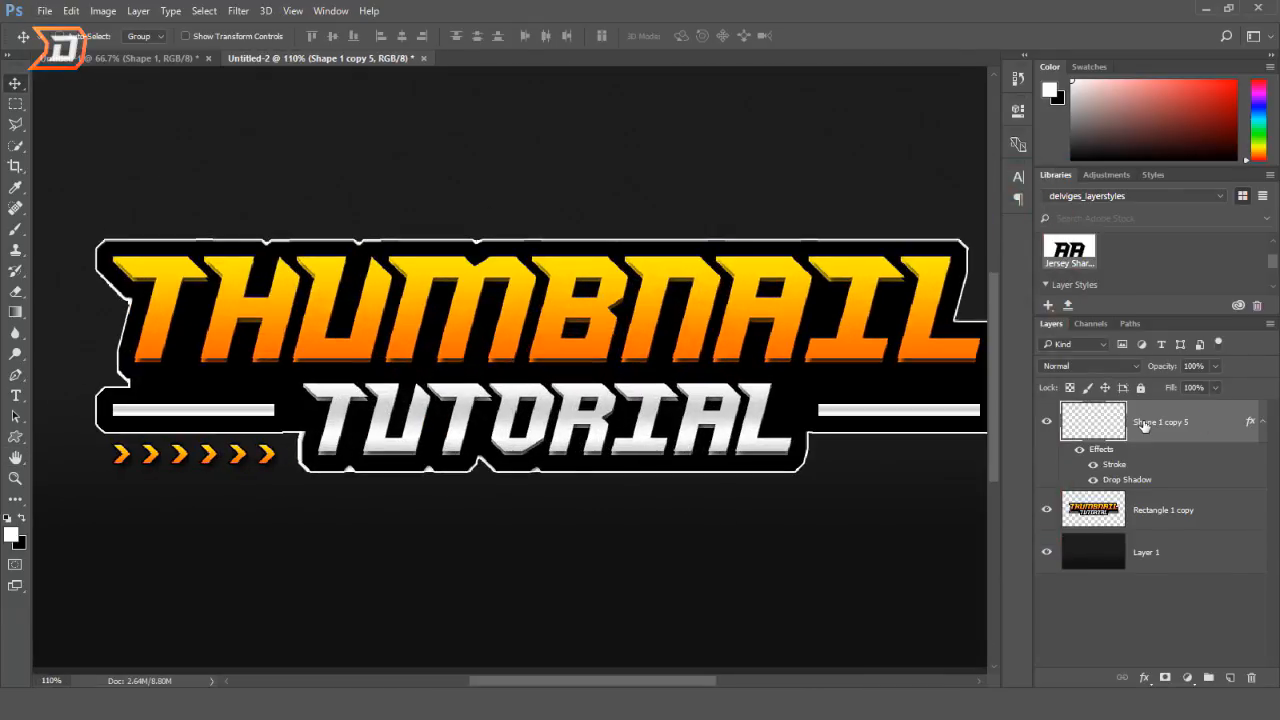
- Duplicate the chevron row, flip the copy horizontally and position it beneath the right-hand bar
{"action": "key", "text": "ctrl+j"}
{"action": "key", "text": "ctrl+t"}
{"action": "right_click", "coordinate": [472, 184]}
{"action": "left_click", "coordinate": [505, 432]}
{"action": "key", "text": "Return"}
{"action": "left_click_drag", "start_coordinate": [487, 372], "coordinate": [370, 515]}
{"action": "scroll", "coordinate": [376, 517], "scroll_direction": "down", "scroll_amount": 6}
{"action": "scroll", "coordinate": [560, 390], "scroll_direction": "up", "scroll_amount": 7}
{"action": "left_click_drag", "start_coordinate": [789, 472], "coordinate": [794, 469]}
{"action": "scroll", "coordinate": [794, 469], "scroll_direction": "down", "scroll_amount": 7}
{"action": "scroll", "coordinate": [320, 511], "scroll_direction": "up", "scroll_amount": 4}
- Merge the two chevron row layers into one layer
{"action": "left_click", "coordinate": [1191, 510], "text": "shift"}
{"action": "right_click", "coordinate": [1191, 510]}
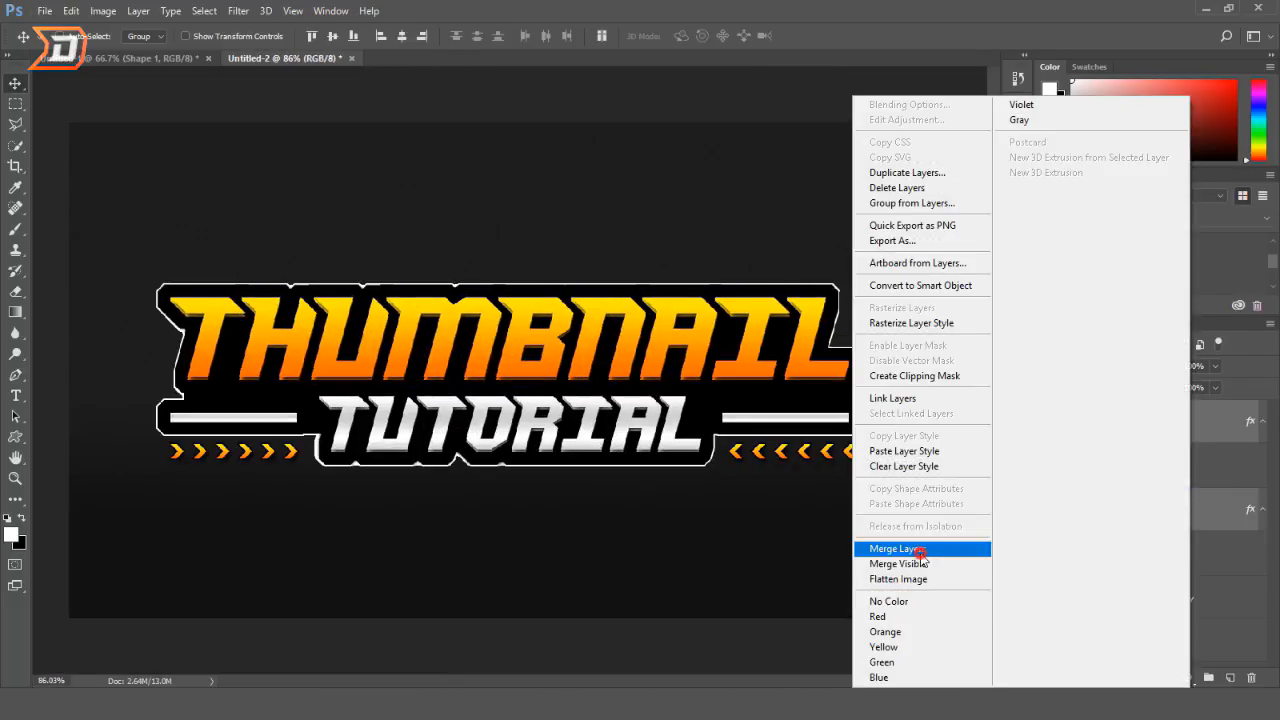
{"action": "left_click", "coordinate": [897, 548]}
{"action": "scroll", "coordinate": [457, 523], "scroll_direction": "down", "scroll_amount": 4}
{"action": "scroll", "coordinate": [503, 520], "scroll_direction": "up", "scroll_amount": 4}
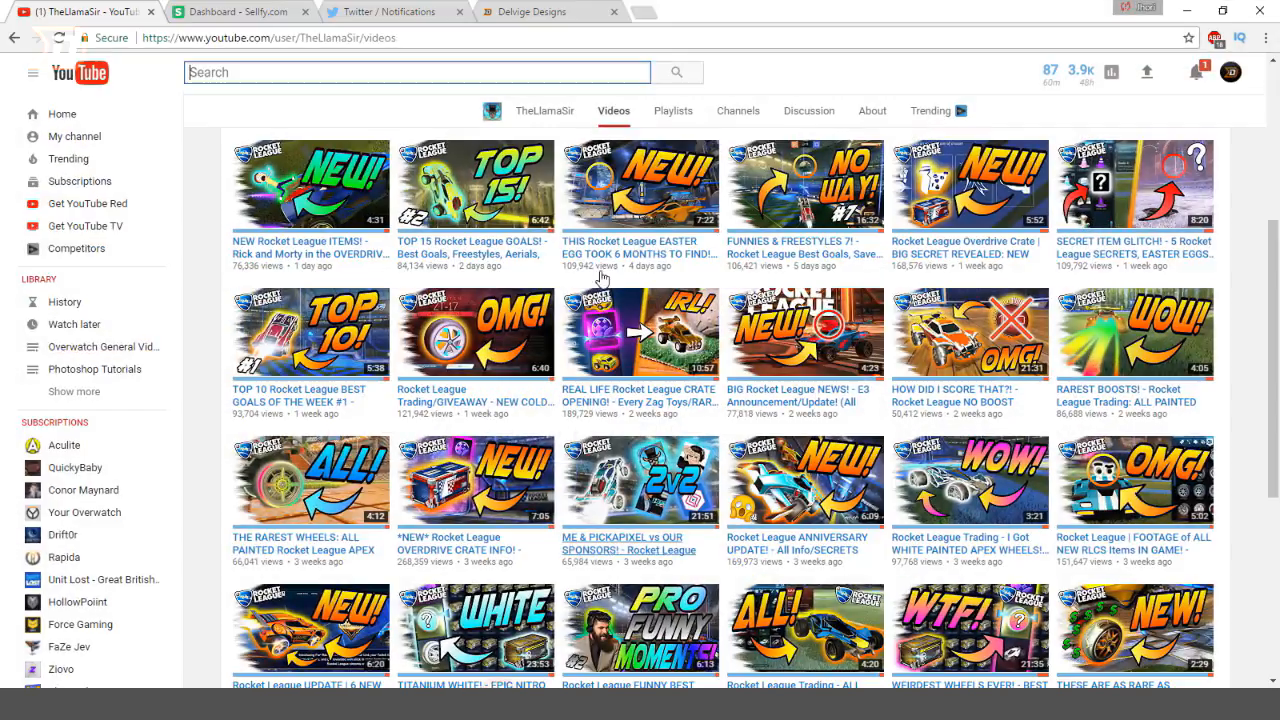
- Search Google Images for "youtube logo" in a new browser tab and browse the results for a suitable logo
{"action": "left_click", "coordinate": [643, 12]}
{"action": "type", "text": "youtube logo"}
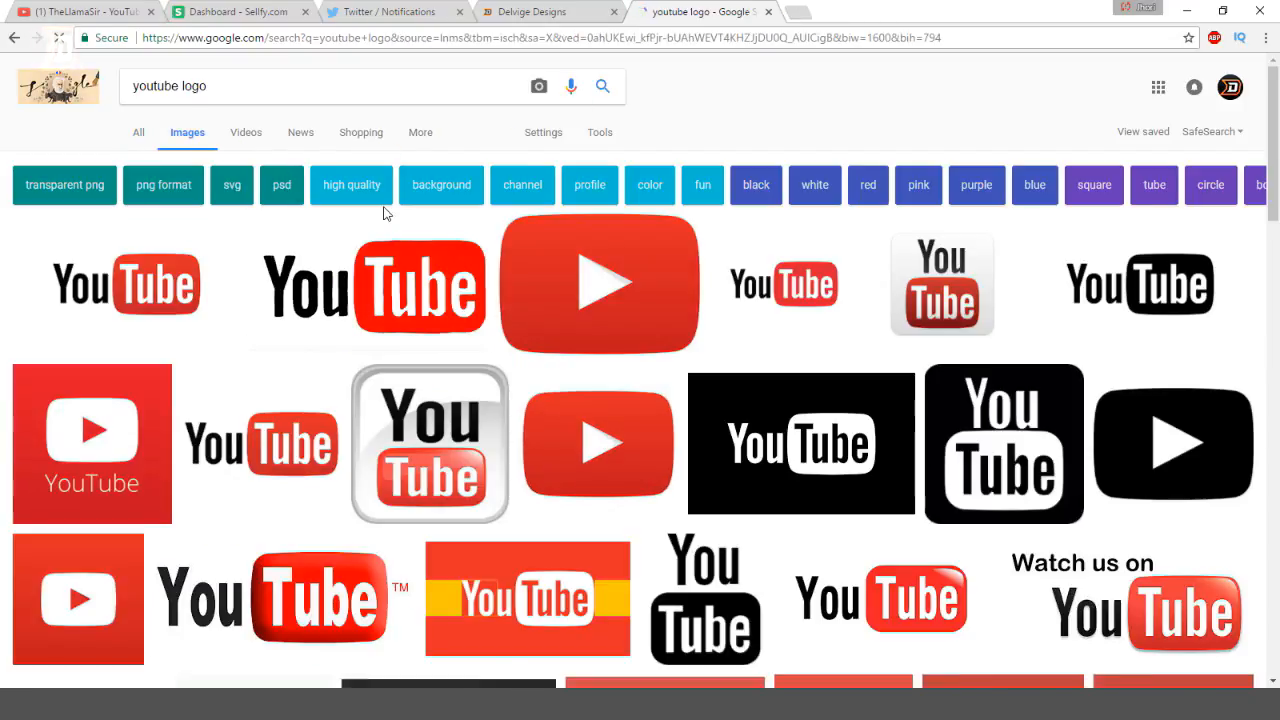
{"action": "scroll", "coordinate": [386, 214], "scroll_direction": "down", "scroll_amount": 3}
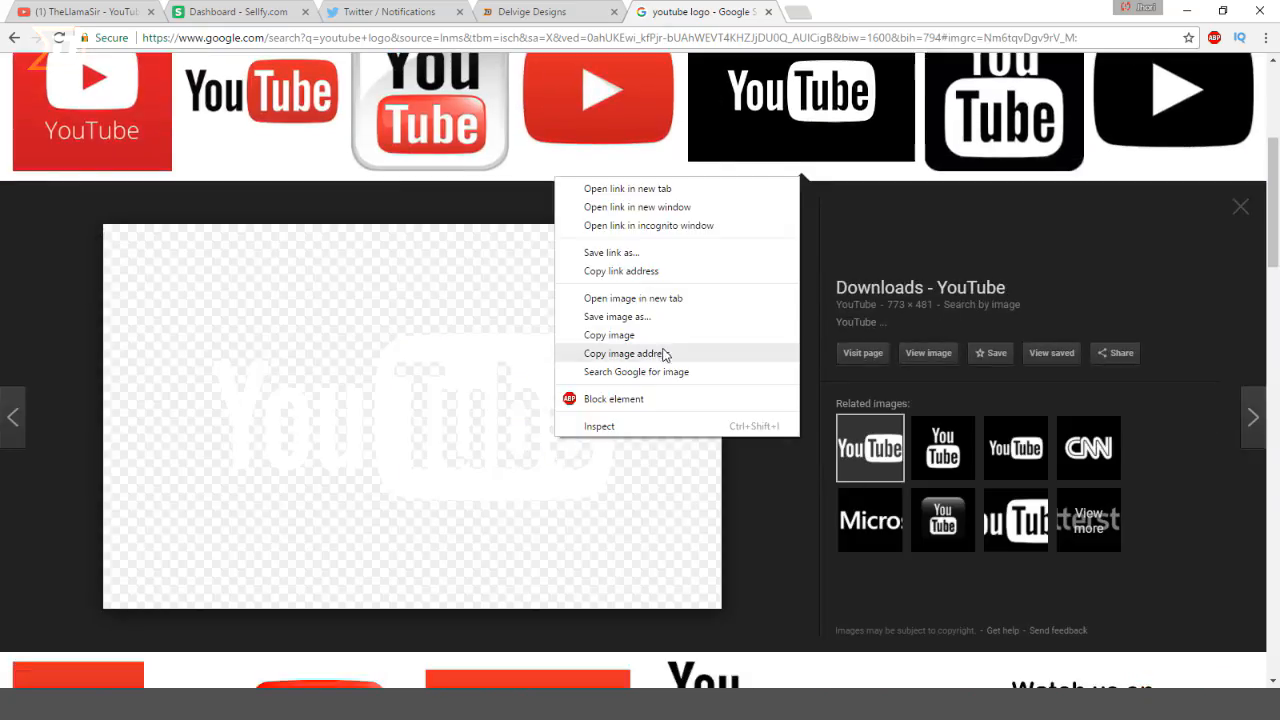
- Copy the white-on-black YouTube logo image from the browser and paste it into the Photoshop thumbnail document as a new layer
{"action": "left_click", "coordinate": [664, 355]}
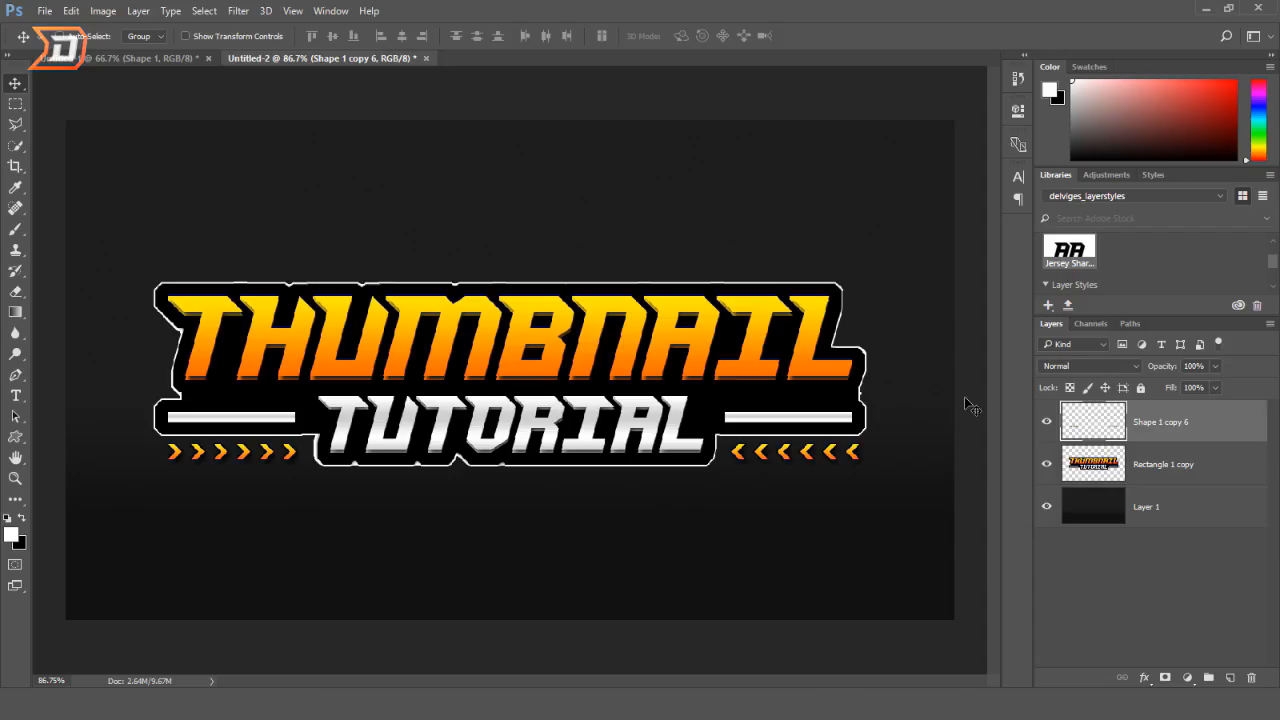
{"action": "key", "text": "ctrl+v"}
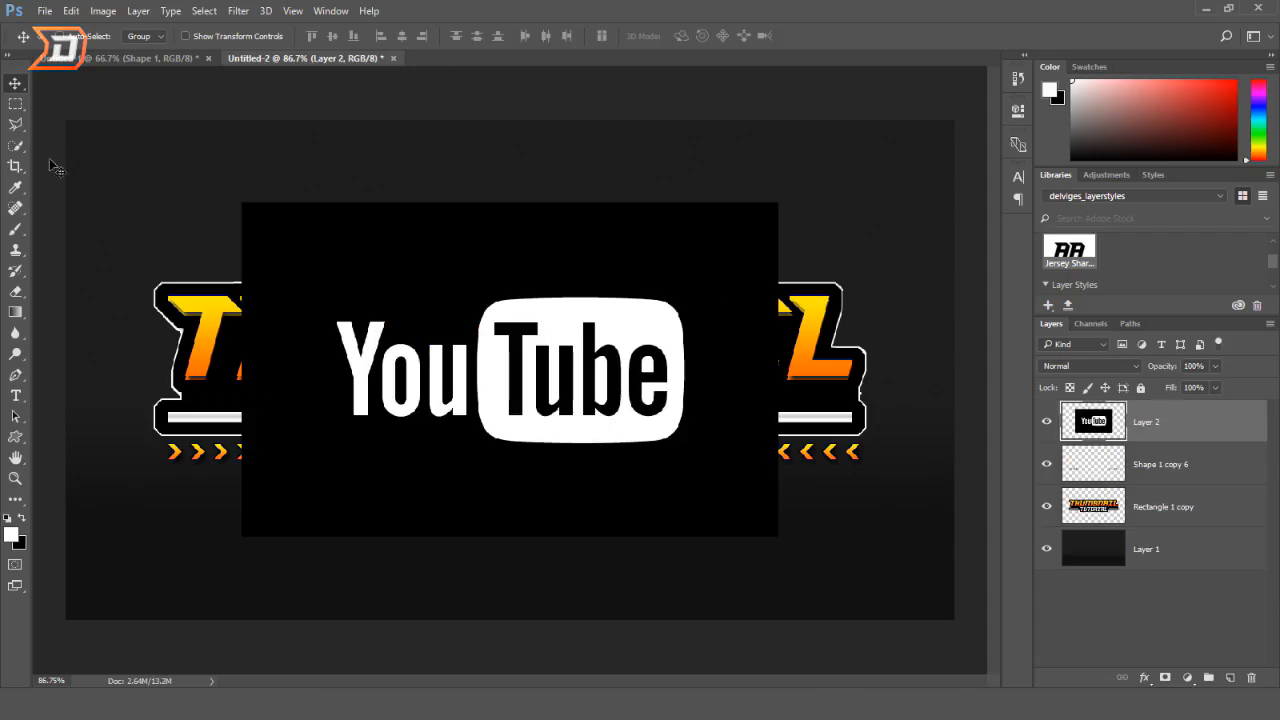
{"action": "left_click", "coordinate": [1253, 678]}
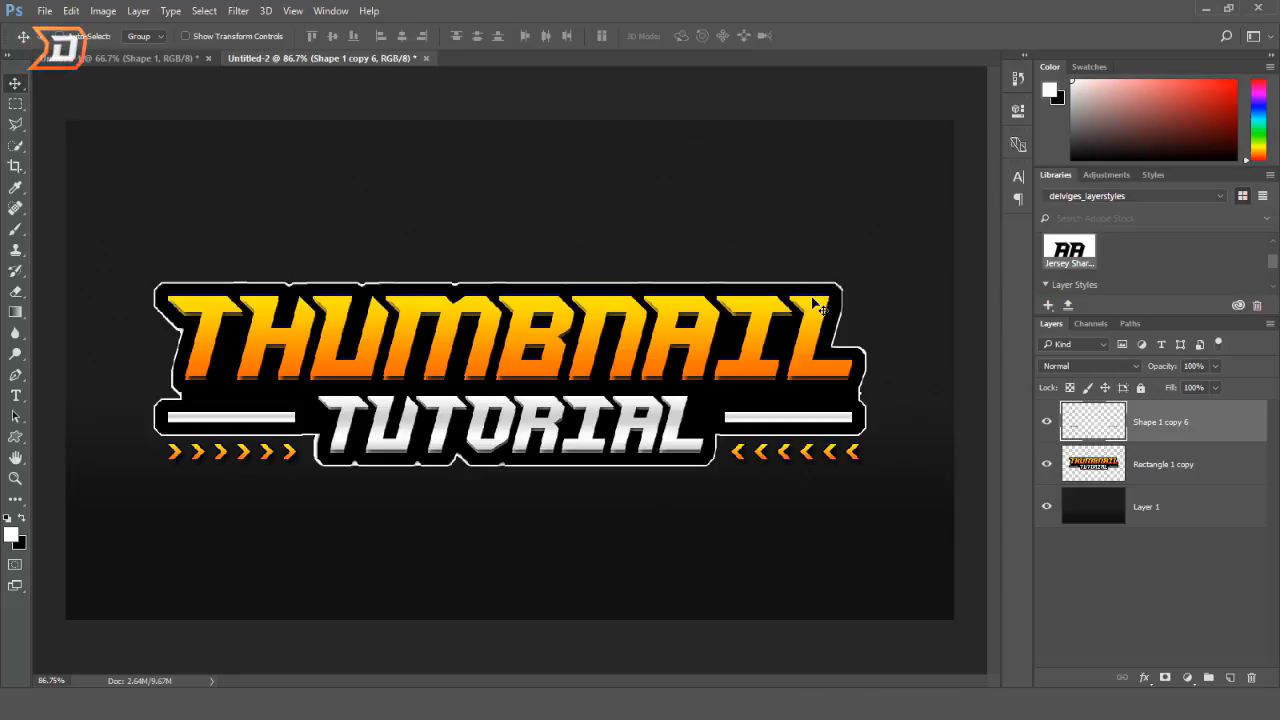
{"action": "key", "text": "ctrl+v"}
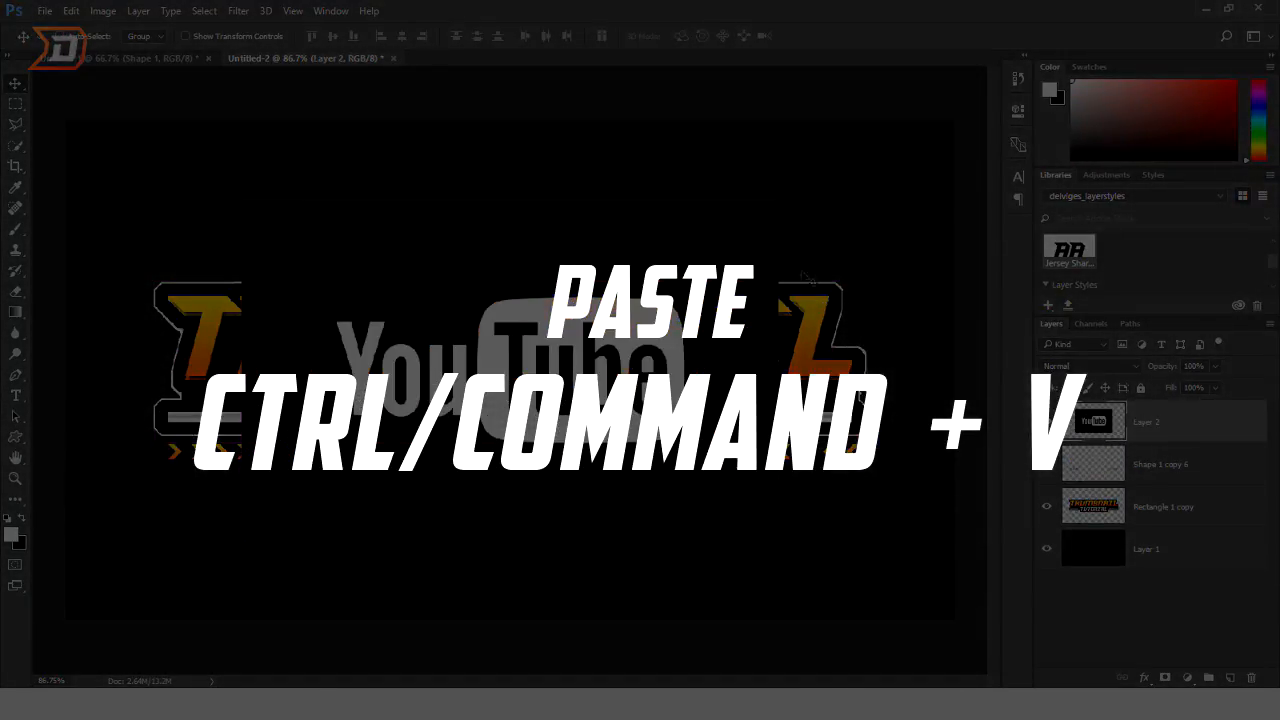
- Select the logo's black background and the black areas inside its letters with the Magic Wand, delete them and deselect
{"action": "right_click", "coordinate": [18, 148]}
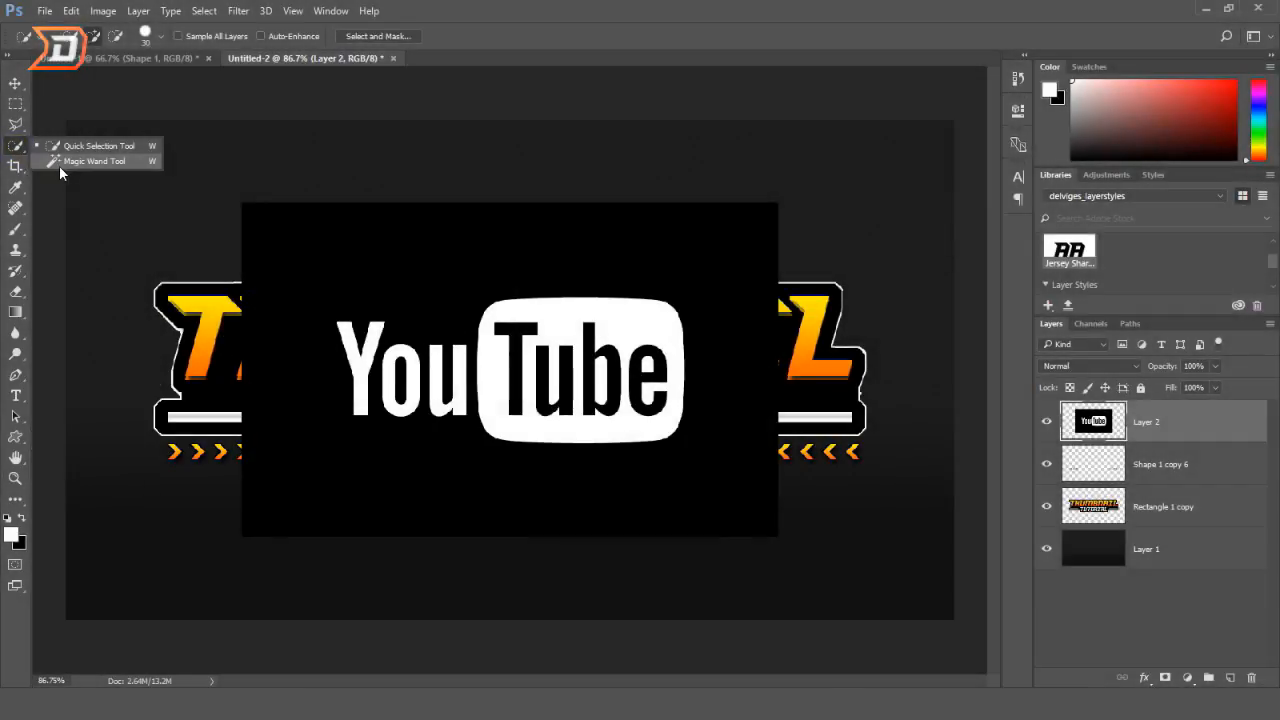
{"action": "left_click", "coordinate": [60, 160]}
{"action": "left_click", "coordinate": [494, 272]}
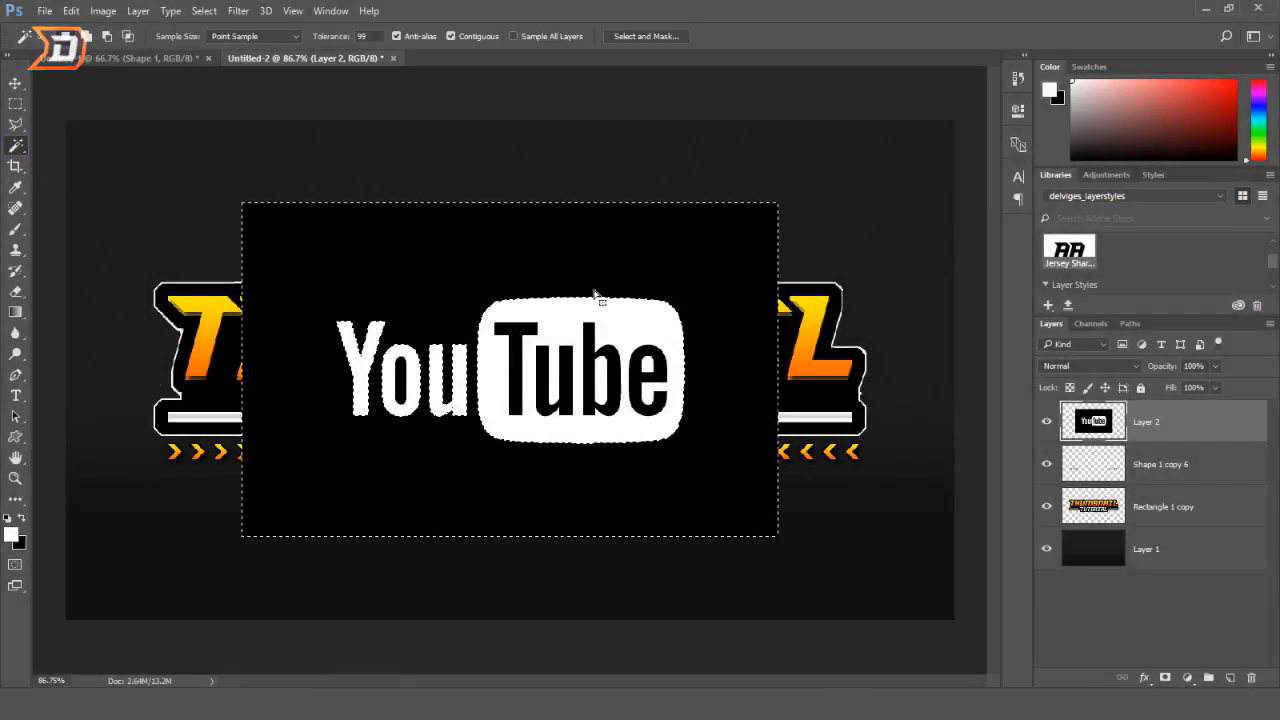
{"action": "left_click", "coordinate": [520, 368]}
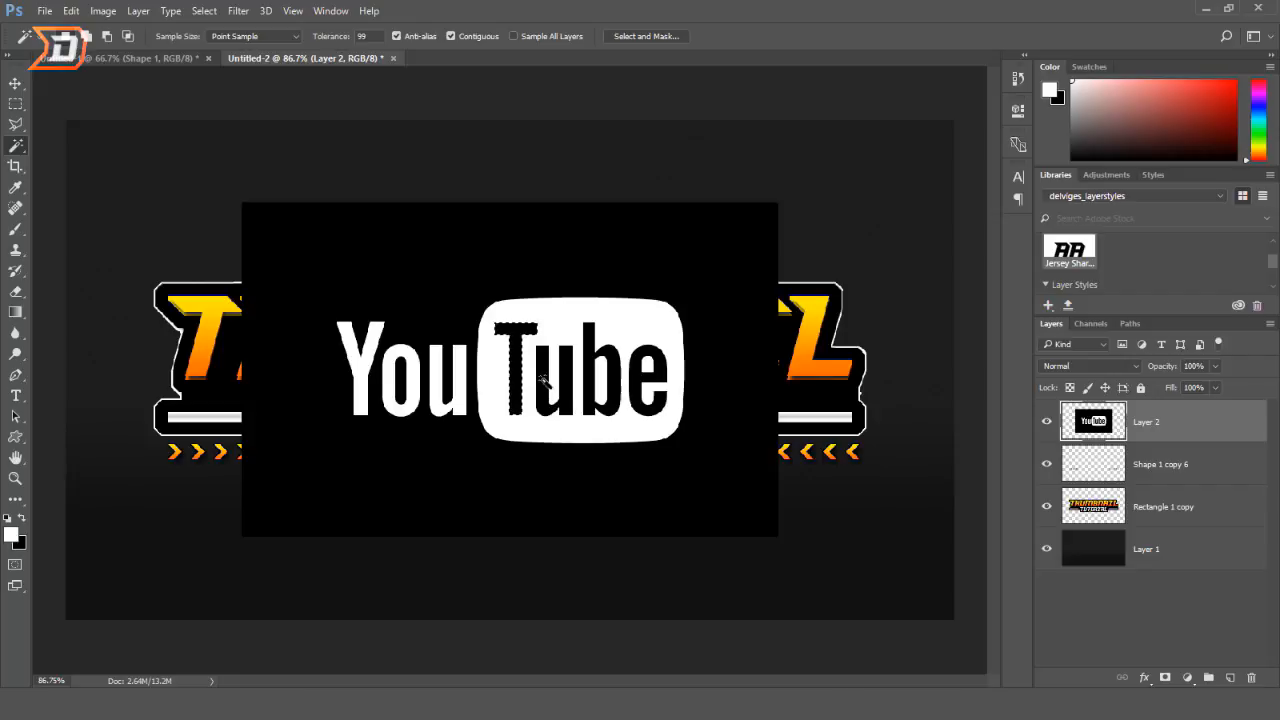
{"action": "left_click", "coordinate": [468, 276], "text": "shift"}
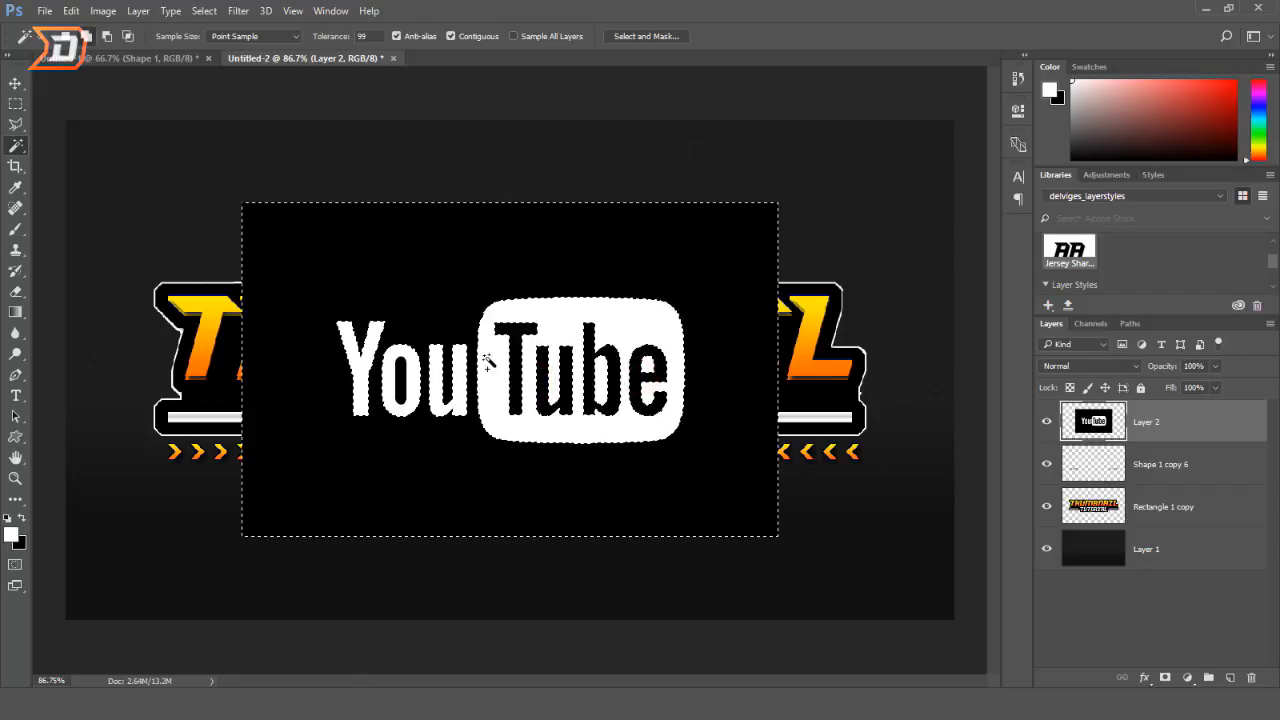
{"action": "left_click", "coordinate": [403, 386], "text": "shift"}
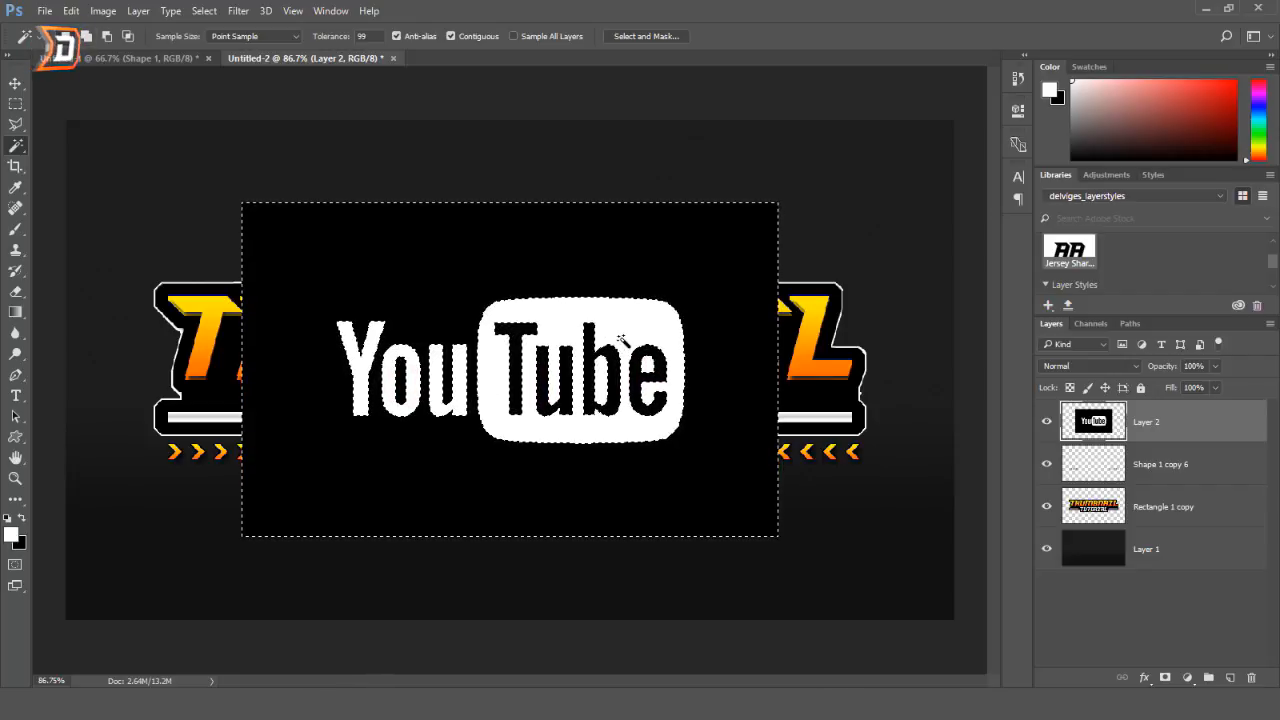
{"action": "key", "text": "Delete"}
{"action": "key", "text": "ctrl+d"}
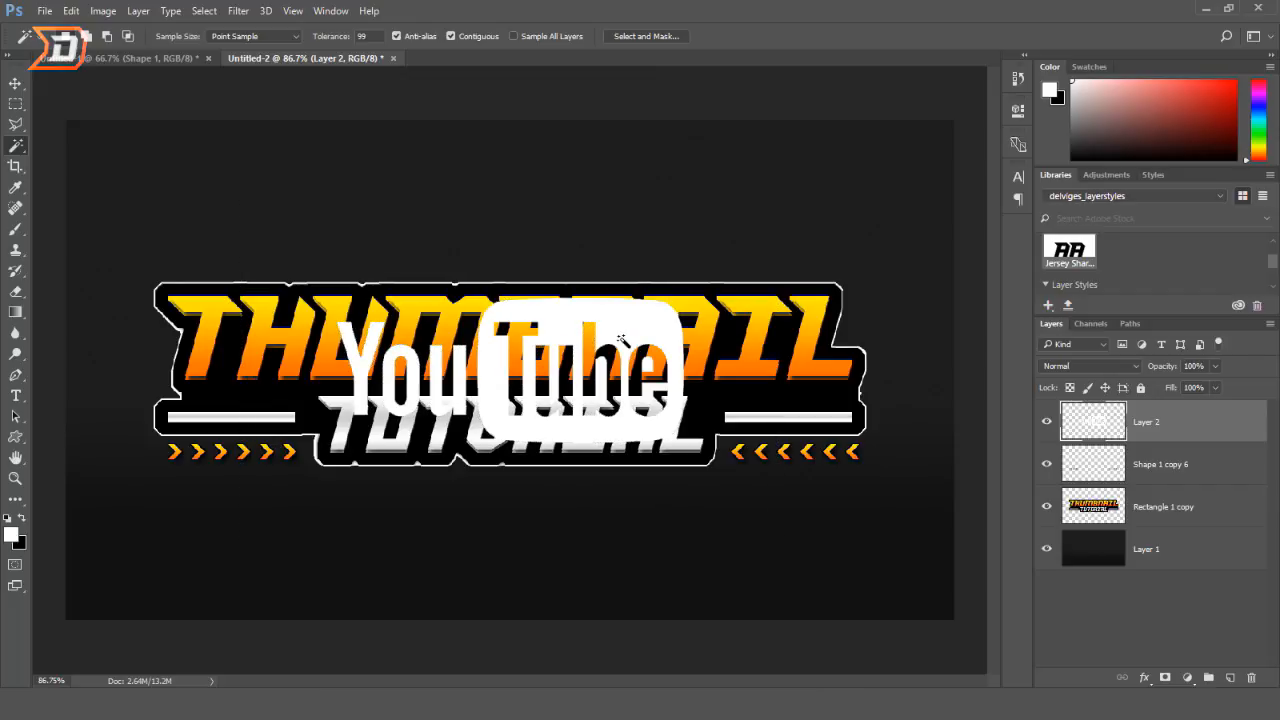
- Move the YouTube logo above the title text and scale it down to about a quarter of its size
{"action": "left_click", "coordinate": [15, 82]}
{"action": "left_click_drag", "start_coordinate": [636, 390], "coordinate": [625, 213]}
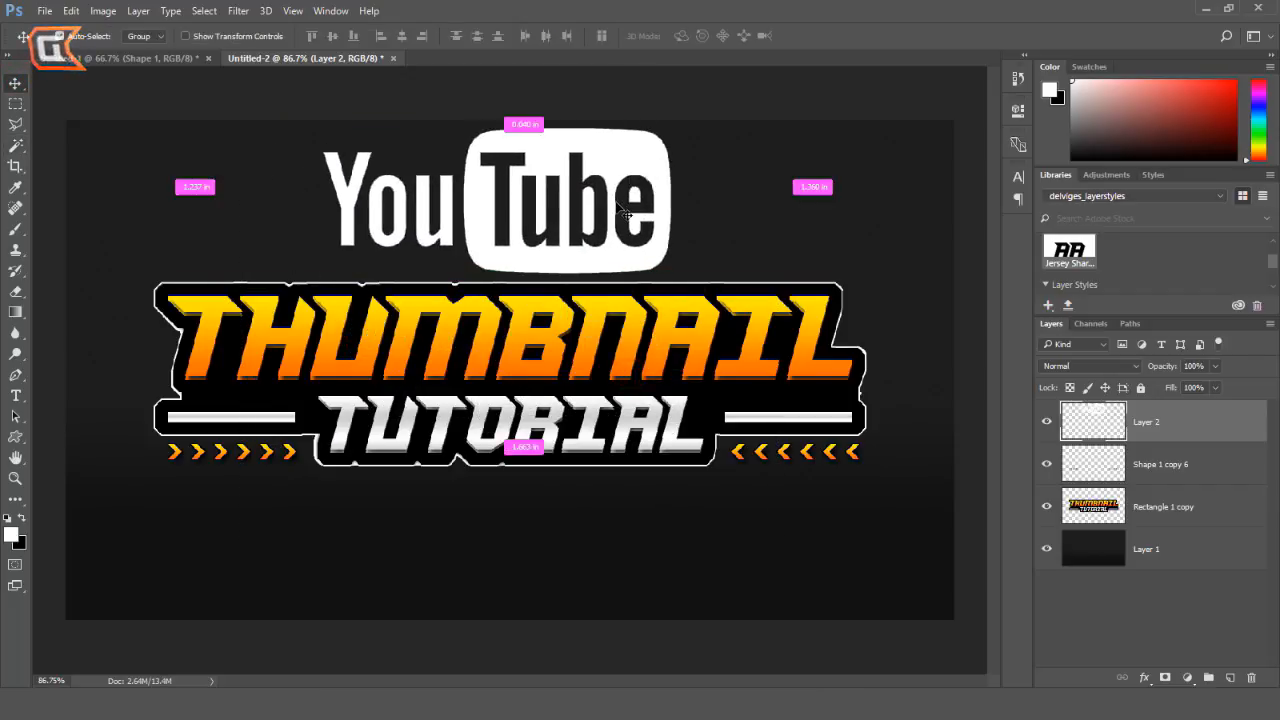
{"action": "key", "text": "ctrl+t"}
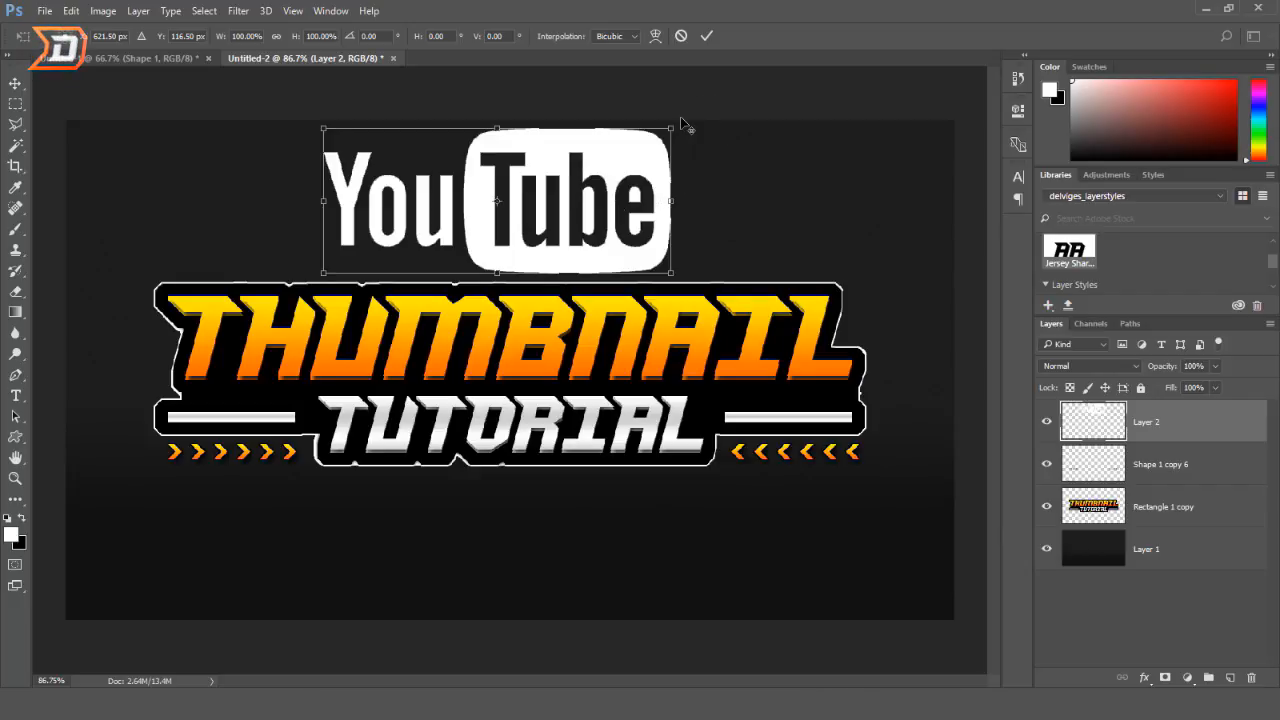
{"action": "left_click_drag", "start_coordinate": [677, 127], "coordinate": [540, 165]}
{"action": "left_click", "coordinate": [709, 36]}
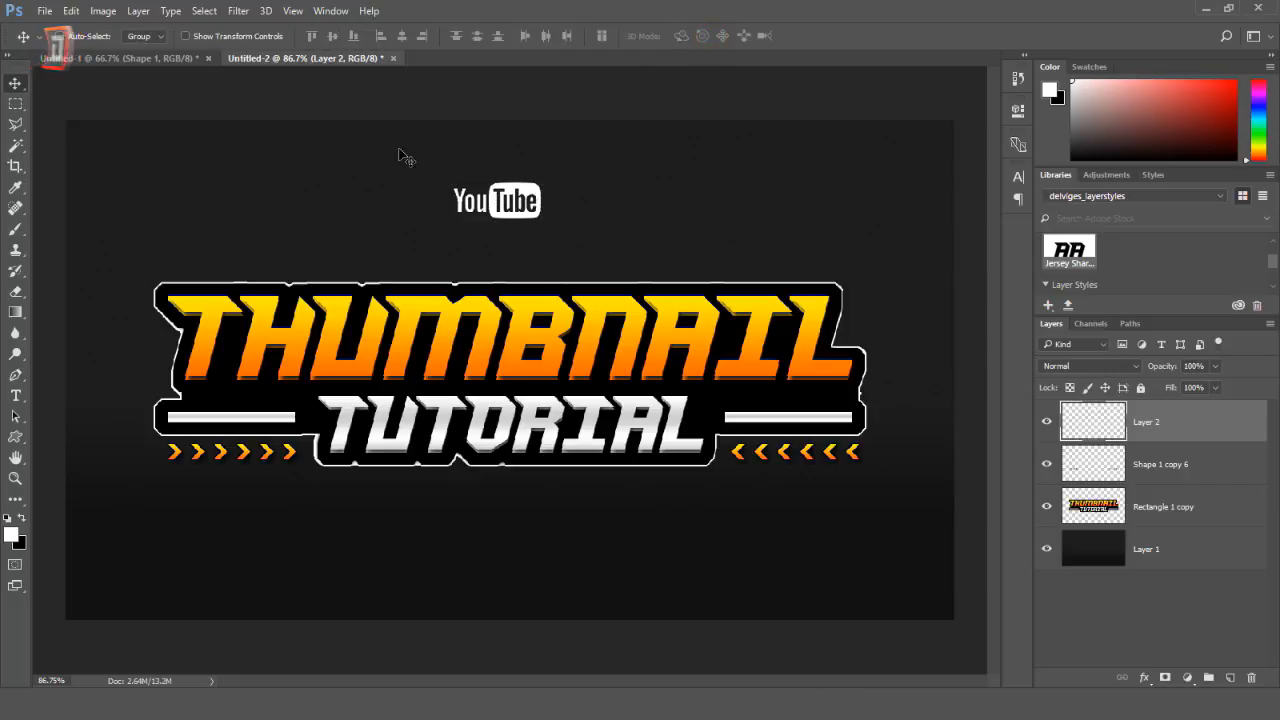
- Place the YouTube logo just above the title and center it horizontally on the canvas
{"action": "left_click_drag", "start_coordinate": [498, 192], "coordinate": [491, 251]}
{"action": "key", "text": "m"}
{"action": "key", "text": "ctrl+a"}
{"action": "key", "text": "v"}
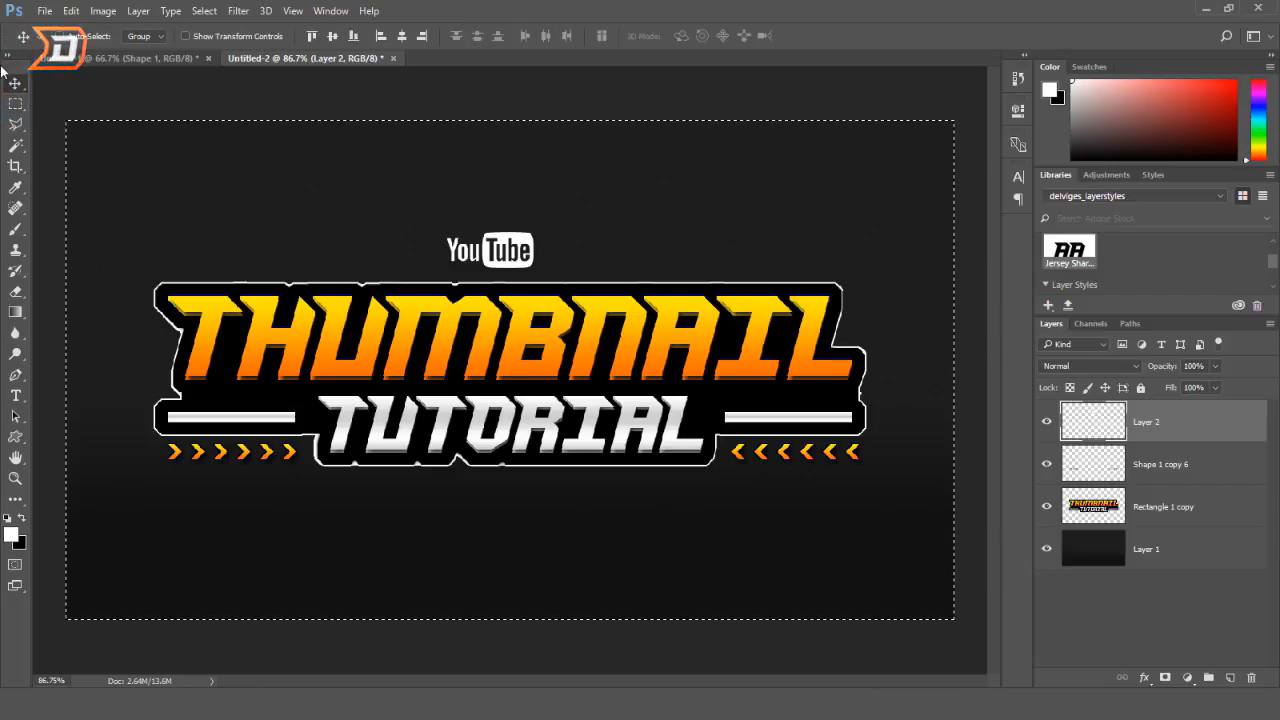
{"action": "key", "text": "ctrl+d"}
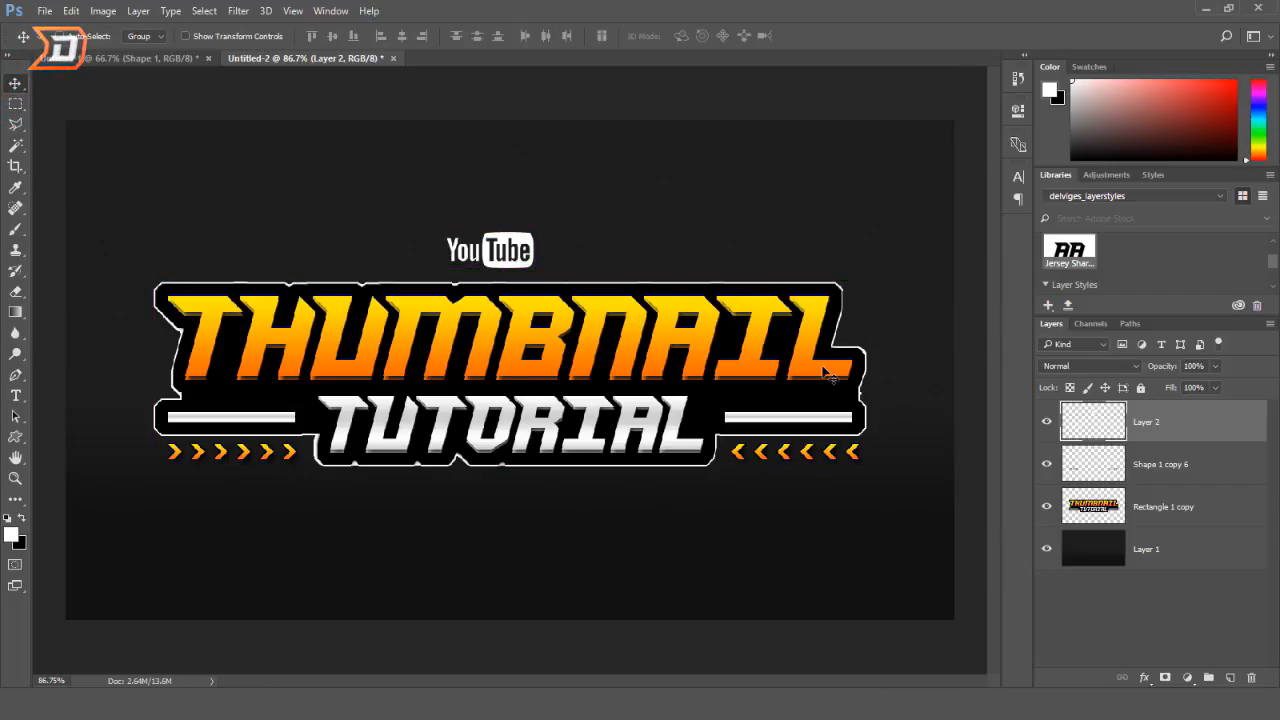
{"action": "key", "text": "ctrl+a"}
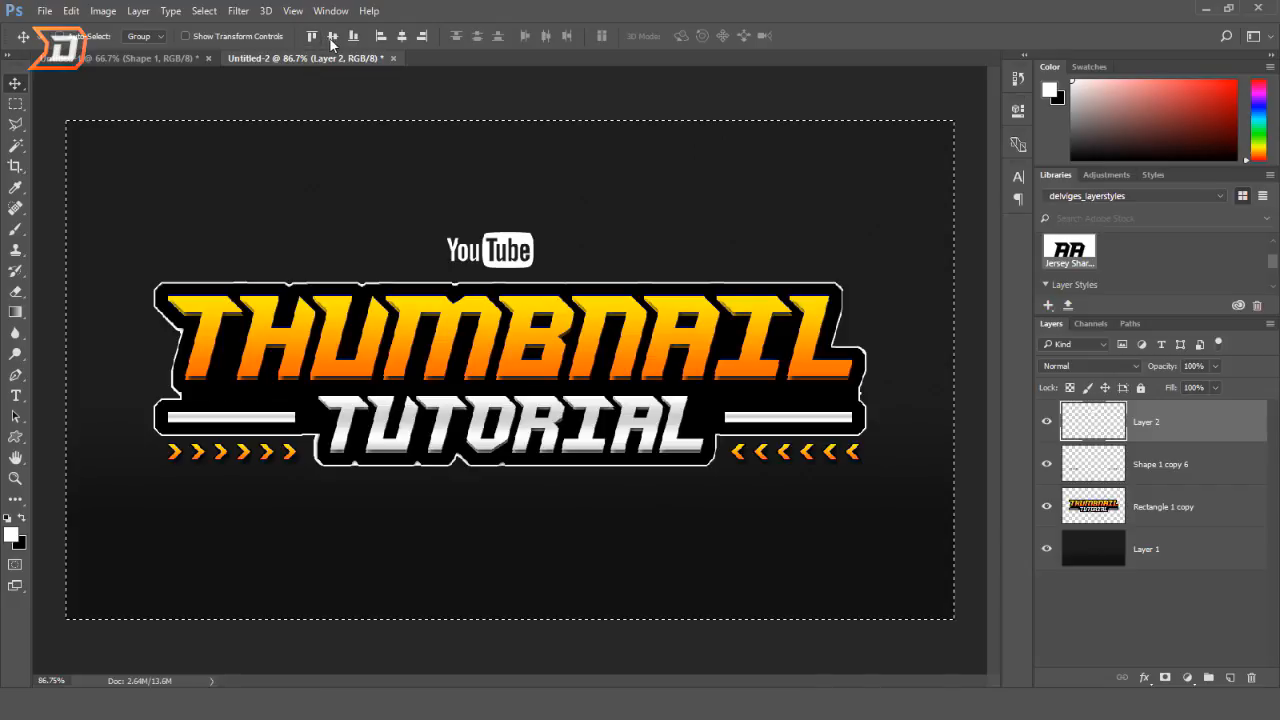
{"action": "left_click", "coordinate": [406, 37]}
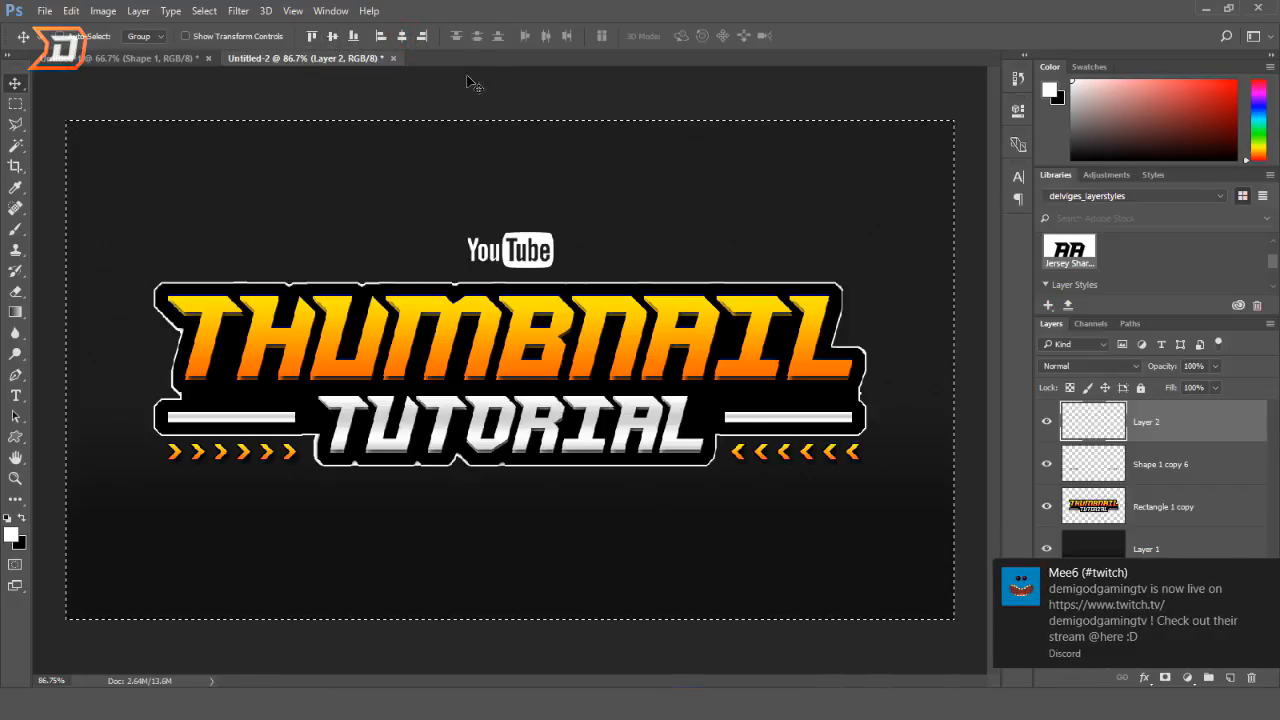
{"action": "key", "text": "ctrl+d"}
- Add a Drop Shadow layer style to the YouTube logo layer
{"action": "scroll", "coordinate": [574, 258], "scroll_direction": "down", "scroll_amount": 5}
{"action": "scroll", "coordinate": [574, 258], "scroll_direction": "up", "scroll_amount": 8}
{"action": "left_click", "coordinate": [1222, 432]}
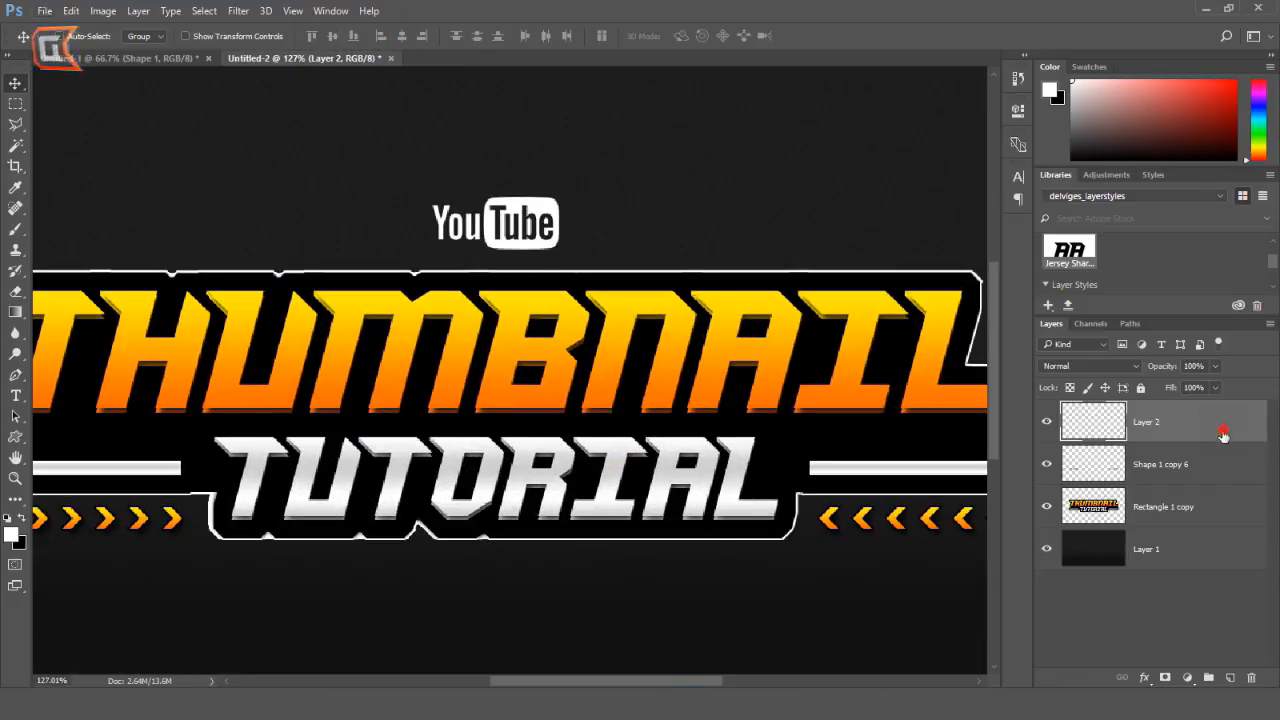
{"action": "left_click", "coordinate": [909, 324]}
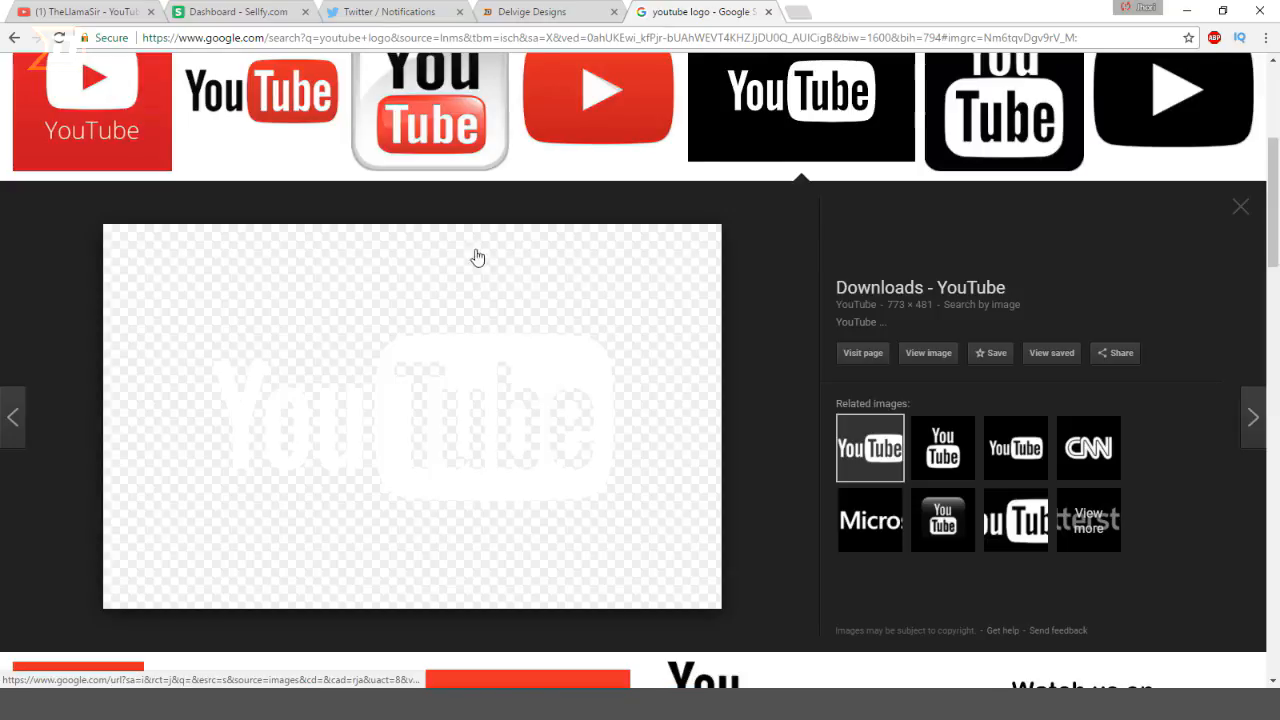
- Switch to the browser and search Google Images for "overwatch" to find a background image
{"action": "scroll", "coordinate": [477, 257], "scroll_direction": "up", "scroll_amount": 4}
{"action": "triple_click", "coordinate": [295, 94]}
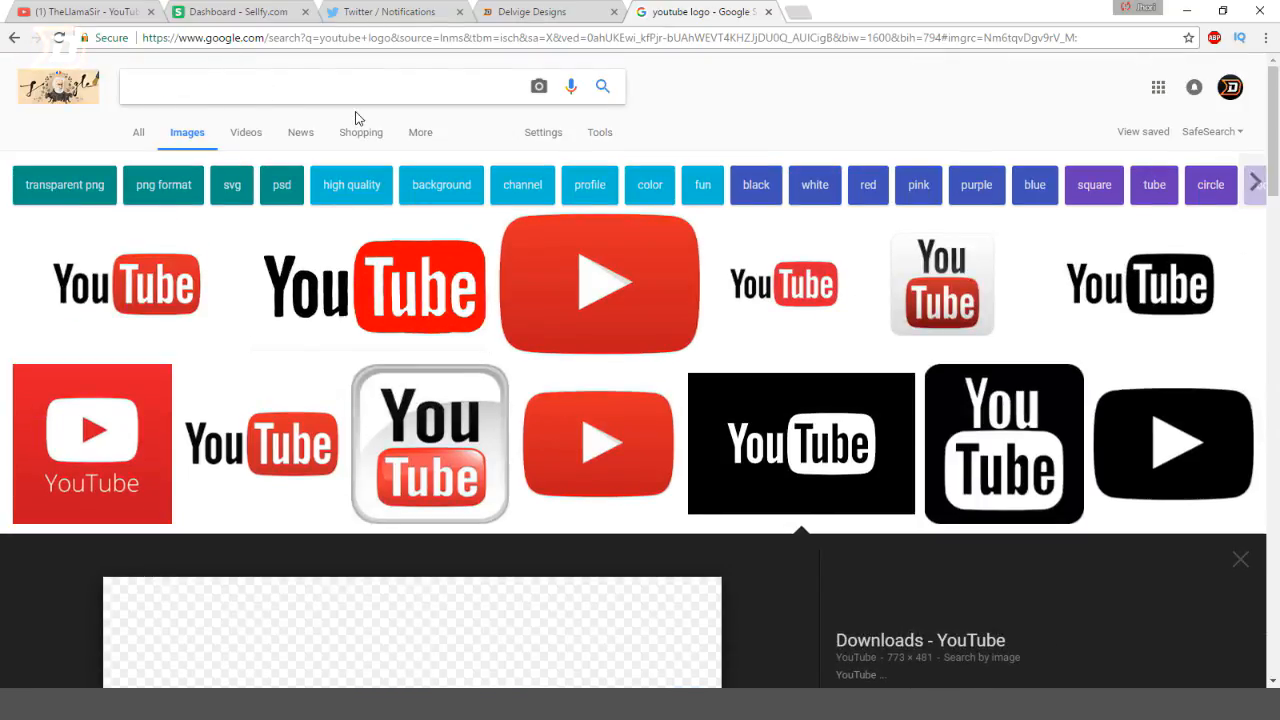
{"action": "type", "text": "overwatch"}
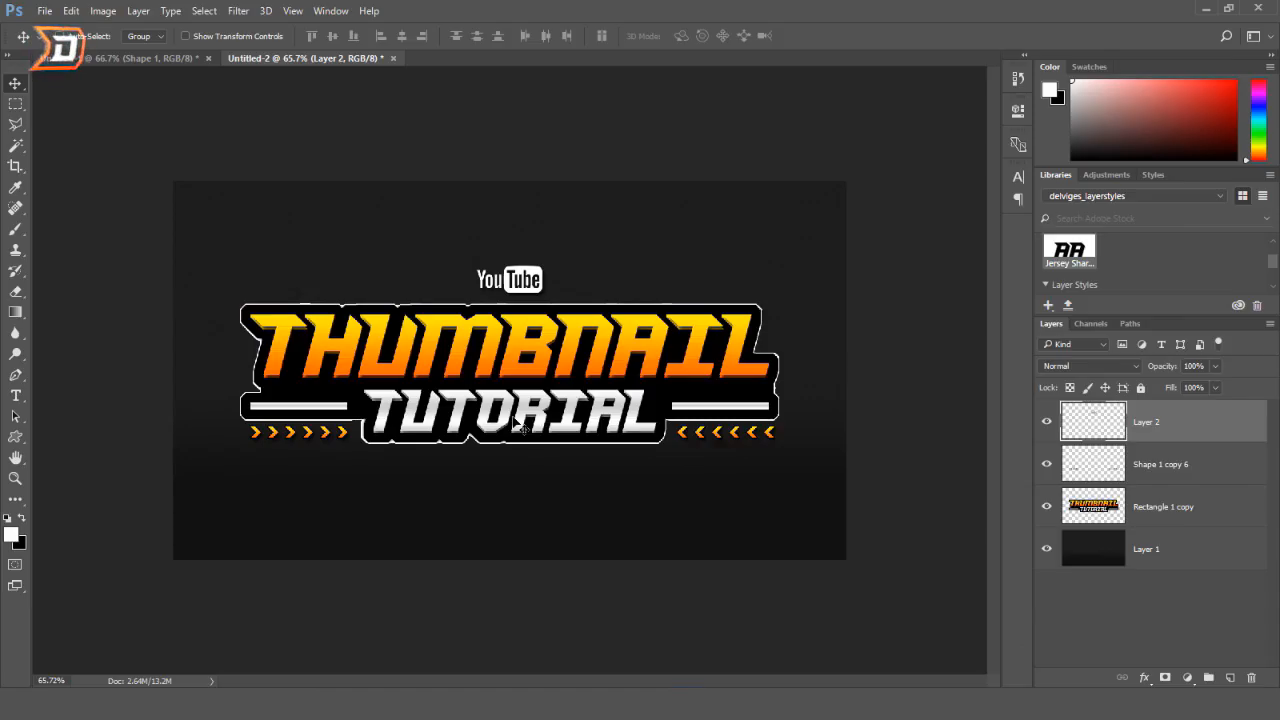
- Paste the copied Overwatch room image into the thumbnail and place its layer between the title artwork and the dark background layer
{"action": "key", "text": "ctrl+v"}
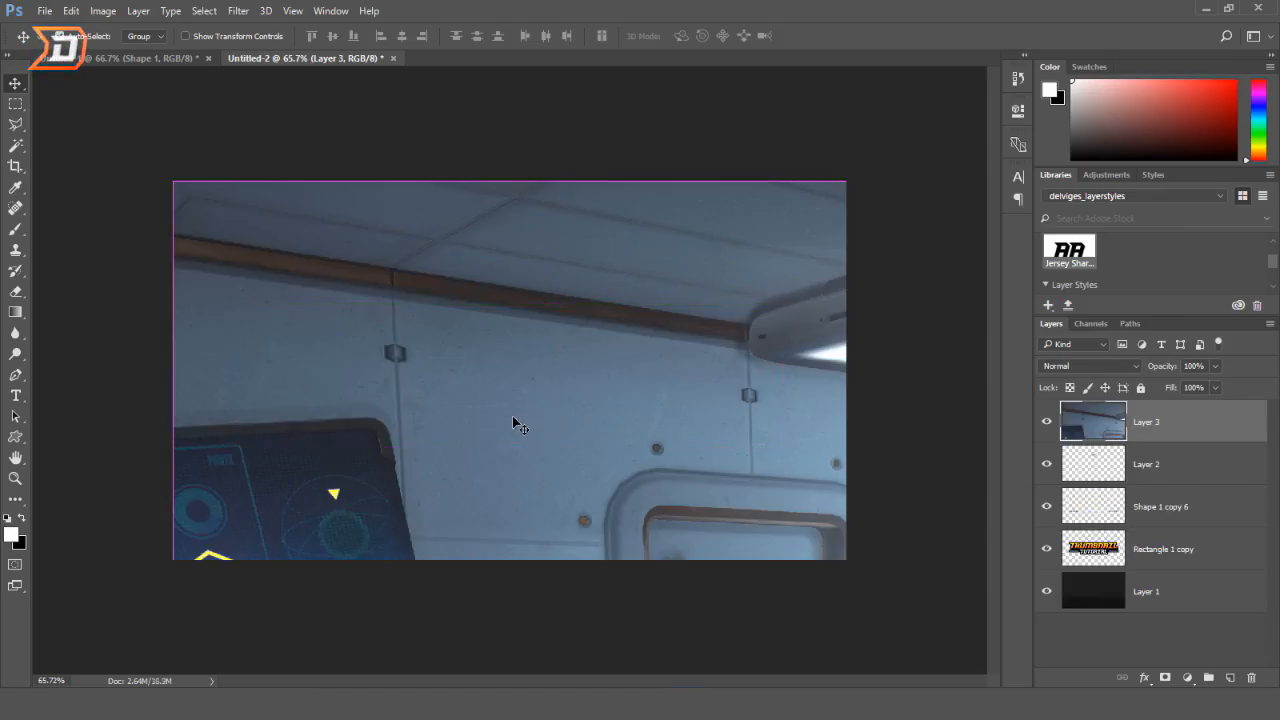
{"action": "left_click_drag", "start_coordinate": [1188, 423], "coordinate": [1211, 563]}
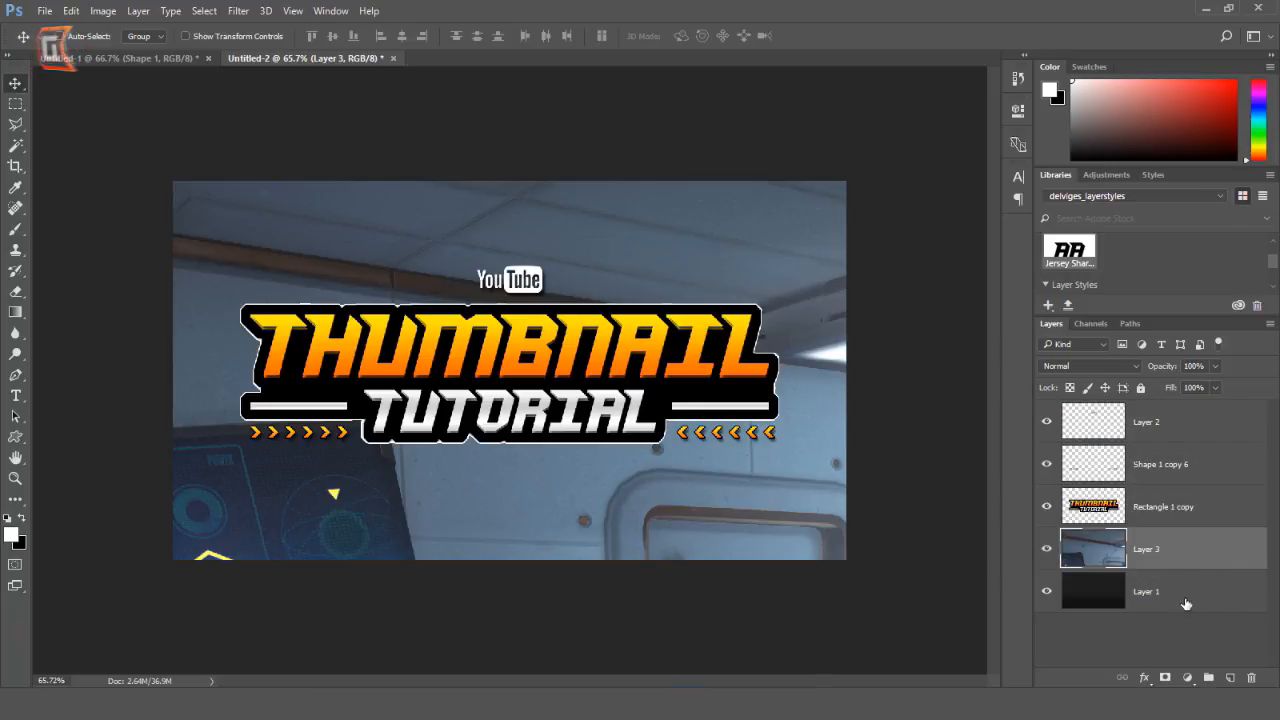
{"action": "left_click_drag", "start_coordinate": [607, 466], "coordinate": [468, 240]}
- Scale the room image down with Free Transform and fit its edges to the canvas behind the title
{"action": "key", "text": "ctrl+t"}
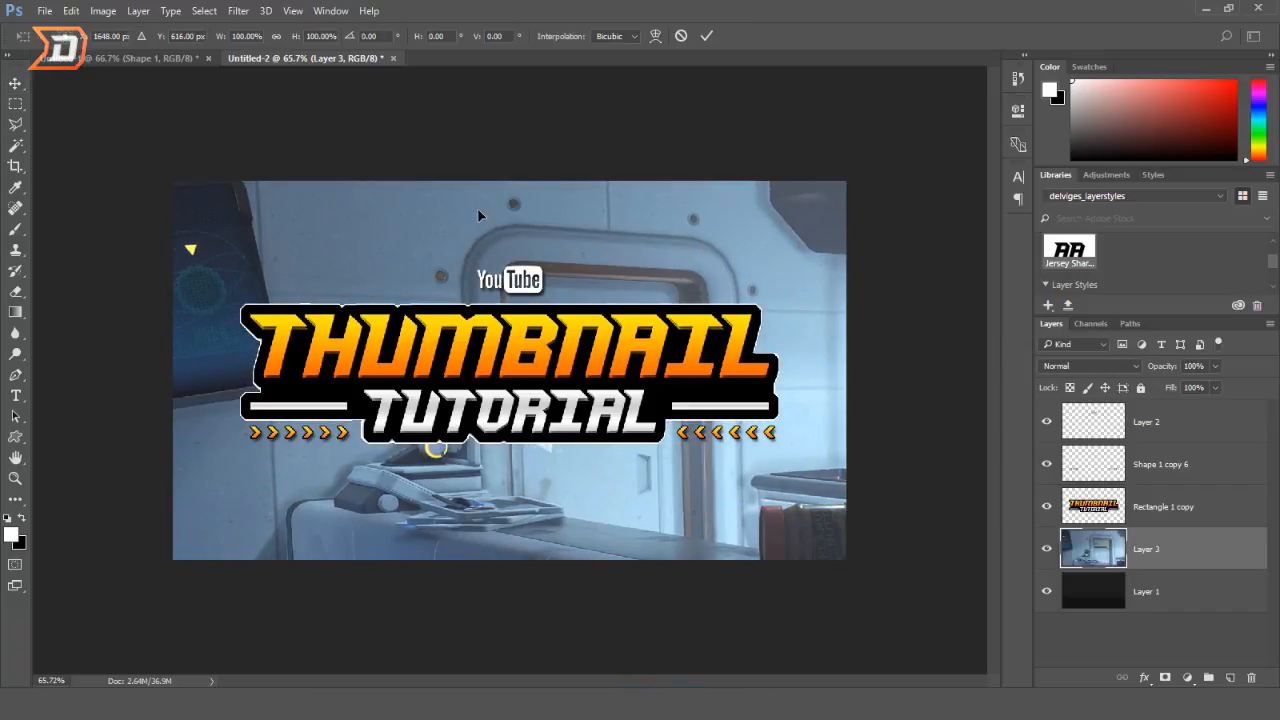
{"action": "key", "text": "ctrl+minus"}
{"action": "key", "text": "ctrl+minus"}
{"action": "key", "text": "ctrl+minus"}
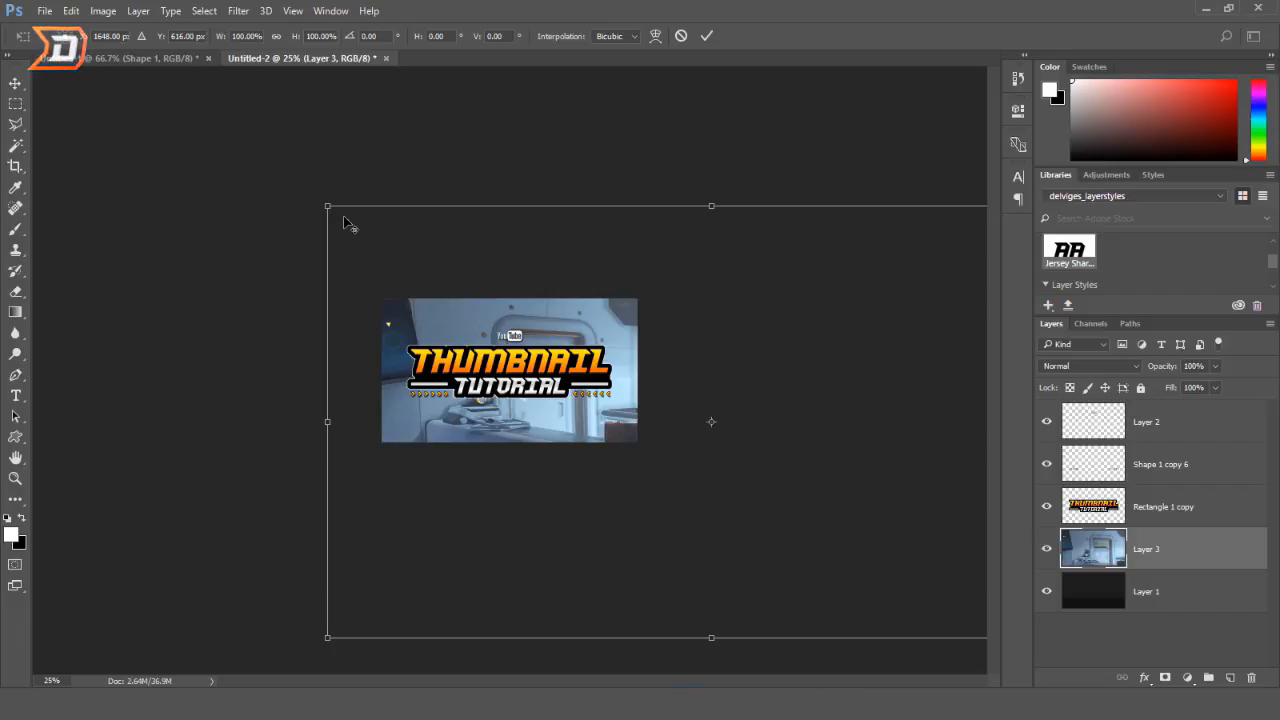
{"action": "left_click_drag", "start_coordinate": [330, 207], "coordinate": [563, 338]}
{"action": "left_click_drag", "start_coordinate": [650, 443], "coordinate": [337, 378]}
{"action": "left_click_drag", "start_coordinate": [679, 381], "coordinate": [639, 381]}
{"action": "left_click_drag", "start_coordinate": [511, 468], "coordinate": [513, 447]}
{"action": "key", "text": "Return"}
{"action": "key", "text": "ctrl+plus"}
{"action": "key", "text": "ctrl+plus"}
{"action": "key", "text": "ctrl+plus"}
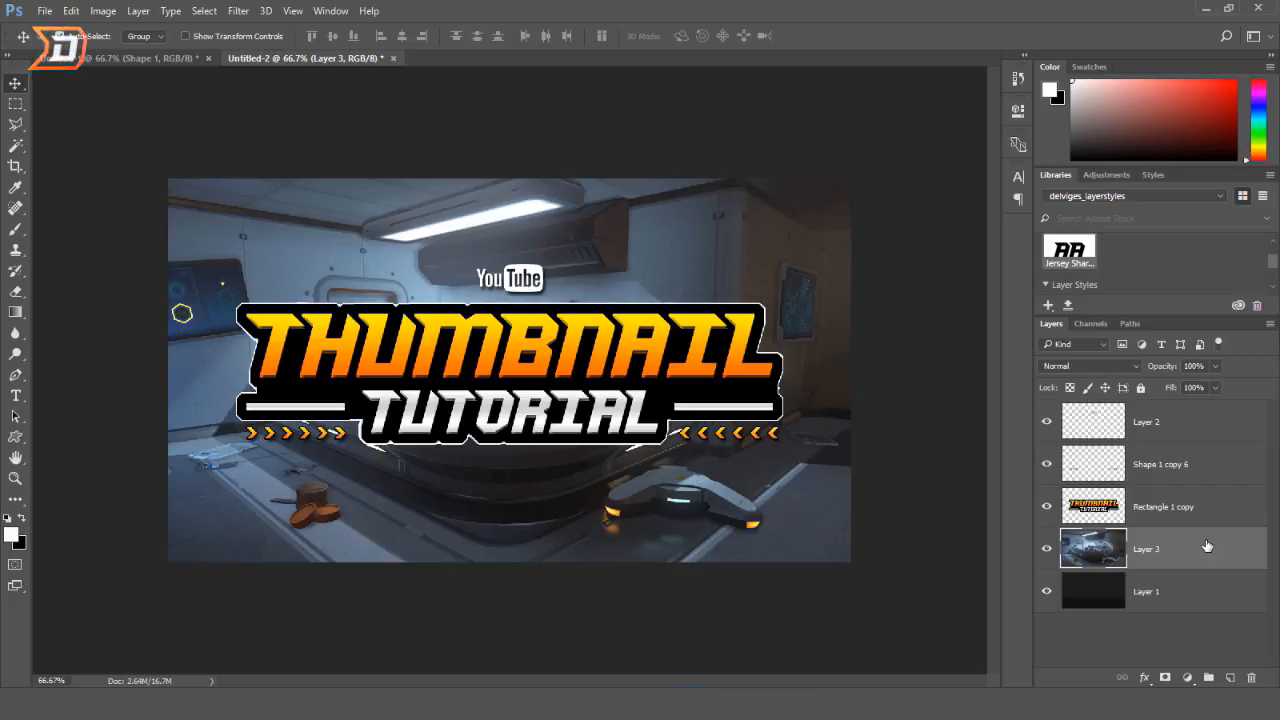
- Reduce the room image's saturation with a Hue/Saturation adjustment
{"action": "key", "text": "ctrl+u"}
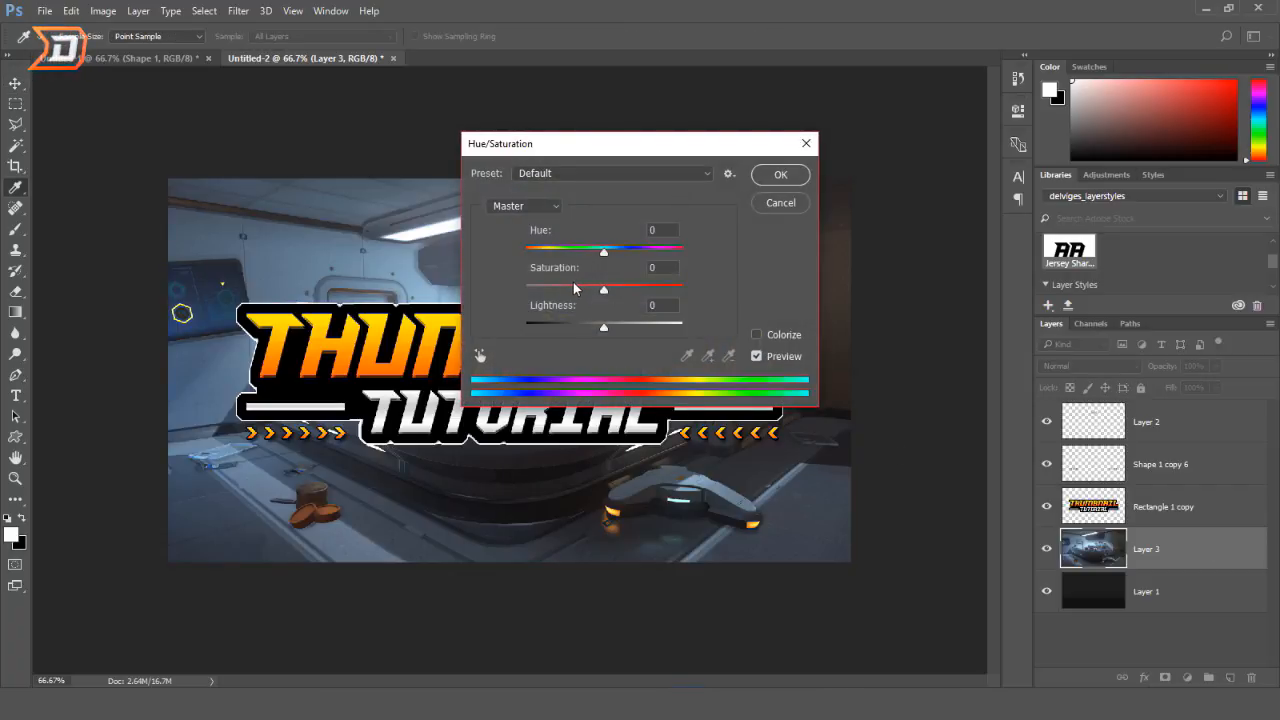
{"action": "left_click_drag", "start_coordinate": [574, 289], "coordinate": [568, 289]}
{"action": "left_click", "coordinate": [780, 175]}
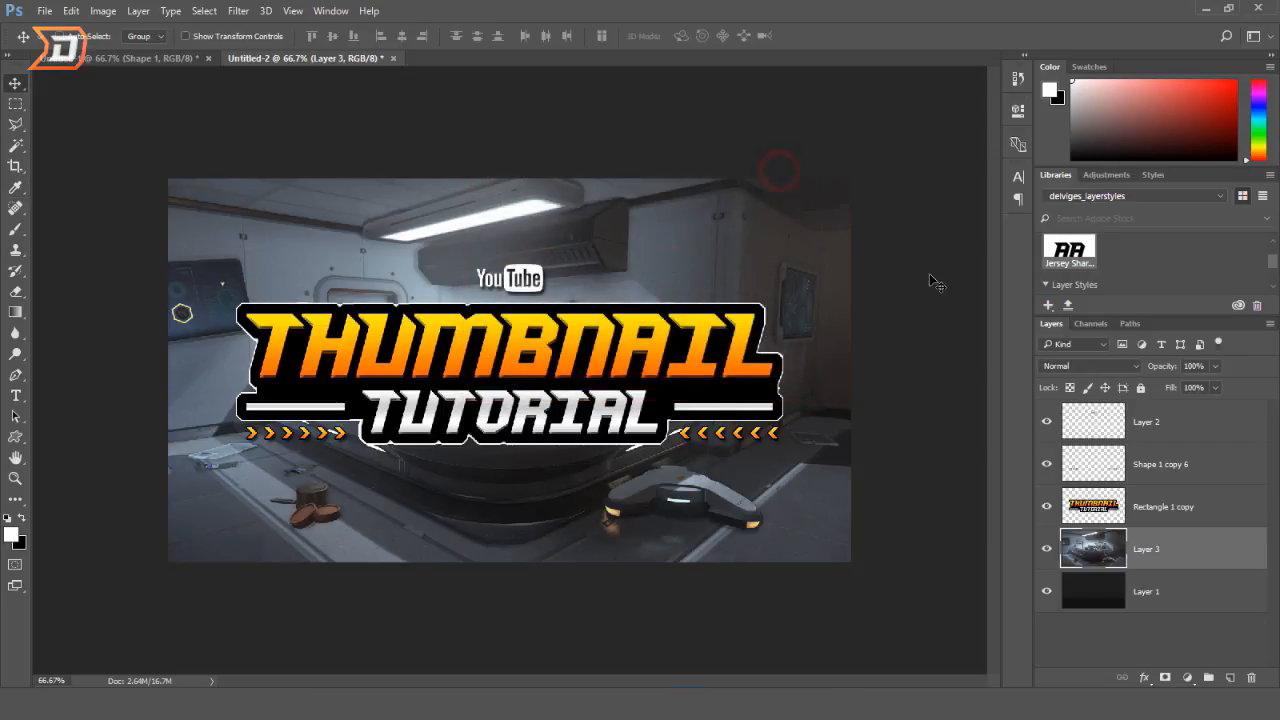
- Add contrast to the room image with an S-shaped RGB curve through input 51, output 32 and input 195, output 204
{"action": "key", "text": "ctrl+m"}
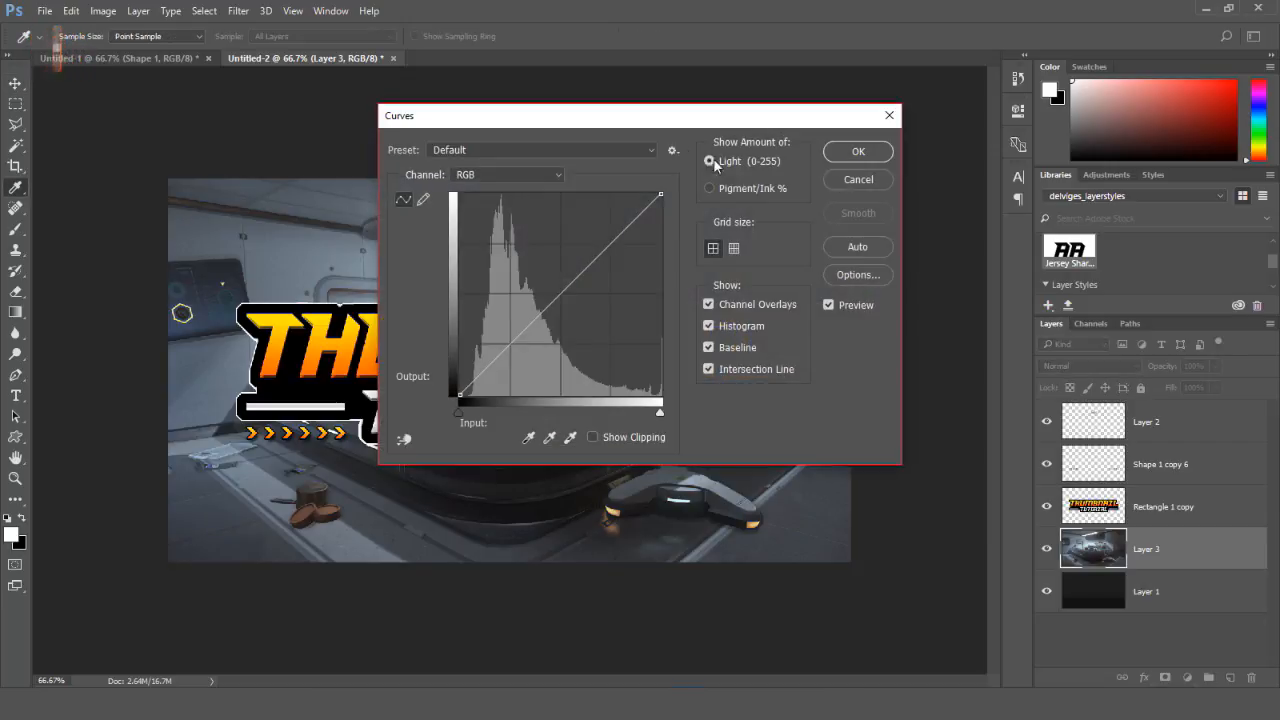
{"action": "left_click_drag", "start_coordinate": [672, 118], "coordinate": [1067, 75]}
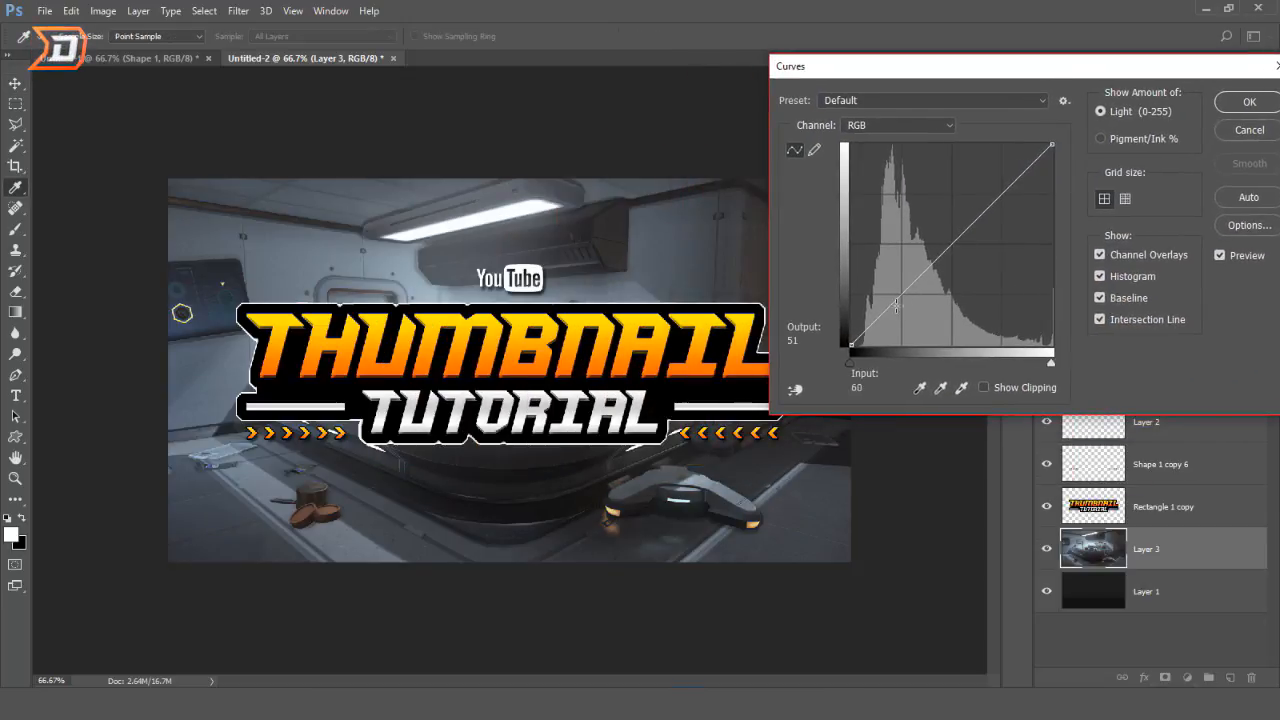
{"action": "left_click_drag", "start_coordinate": [882, 314], "coordinate": [892, 320]}
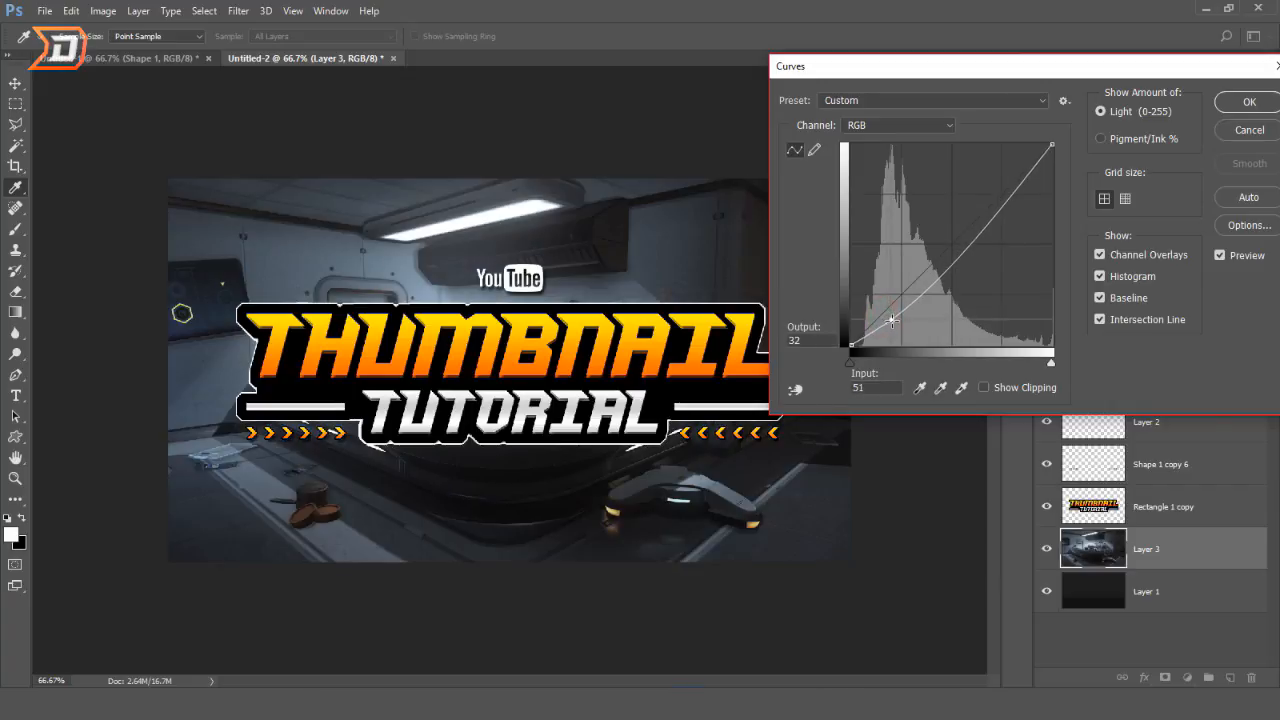
{"action": "left_click_drag", "start_coordinate": [1016, 192], "coordinate": [1004, 184]}
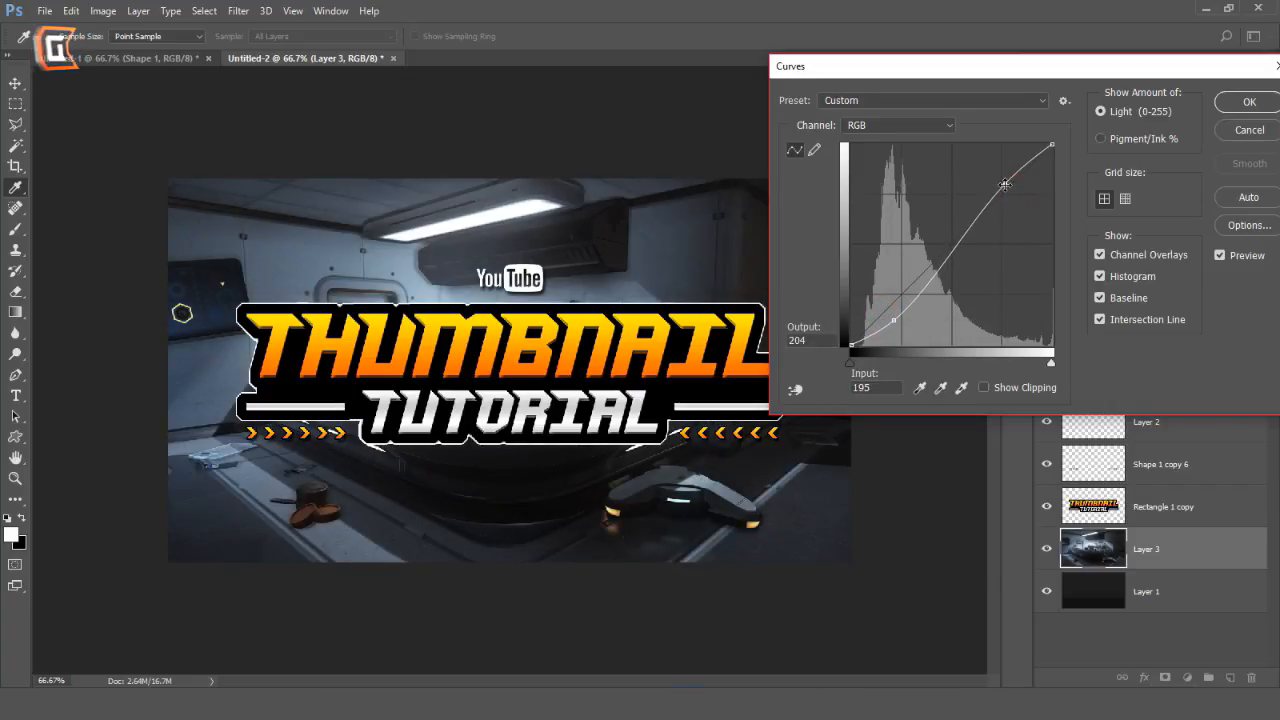
{"action": "left_click", "coordinate": [1232, 103]}
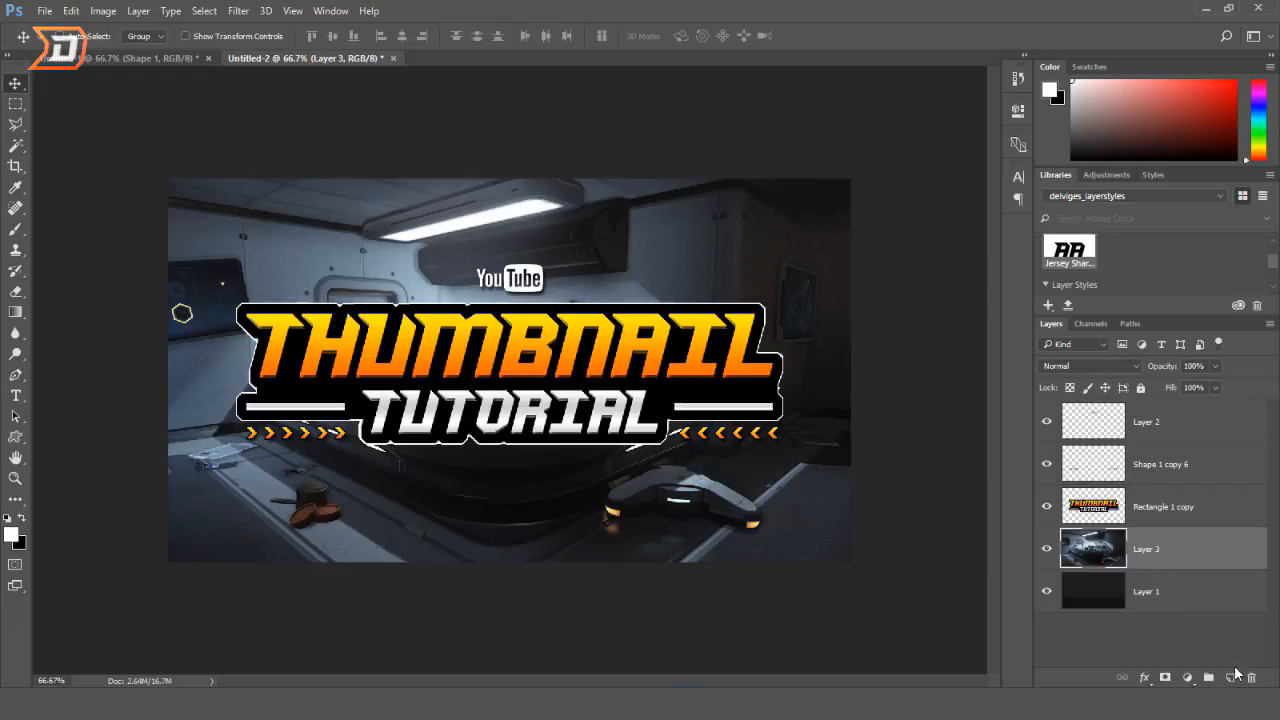
- Add a new layer above the room image and set the painting colour to bright blue 0084ff
{"action": "left_click", "coordinate": [1229, 678]}
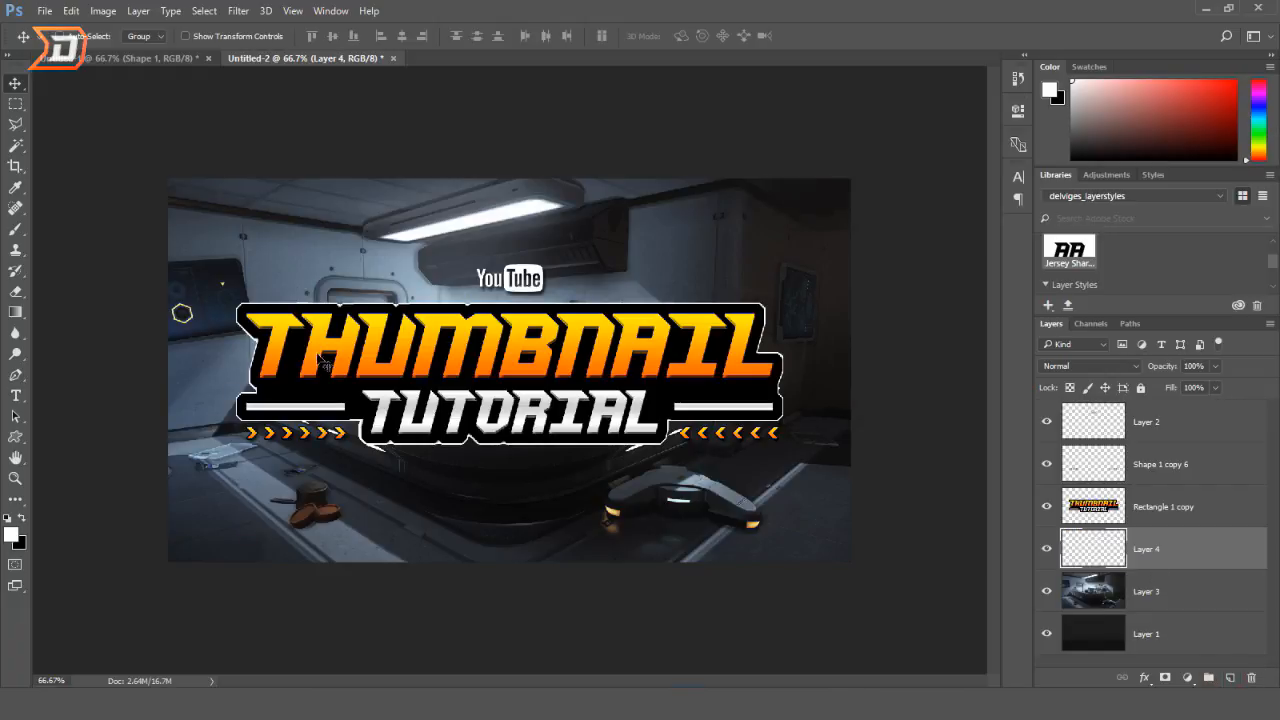
{"action": "left_click", "coordinate": [15, 187]}
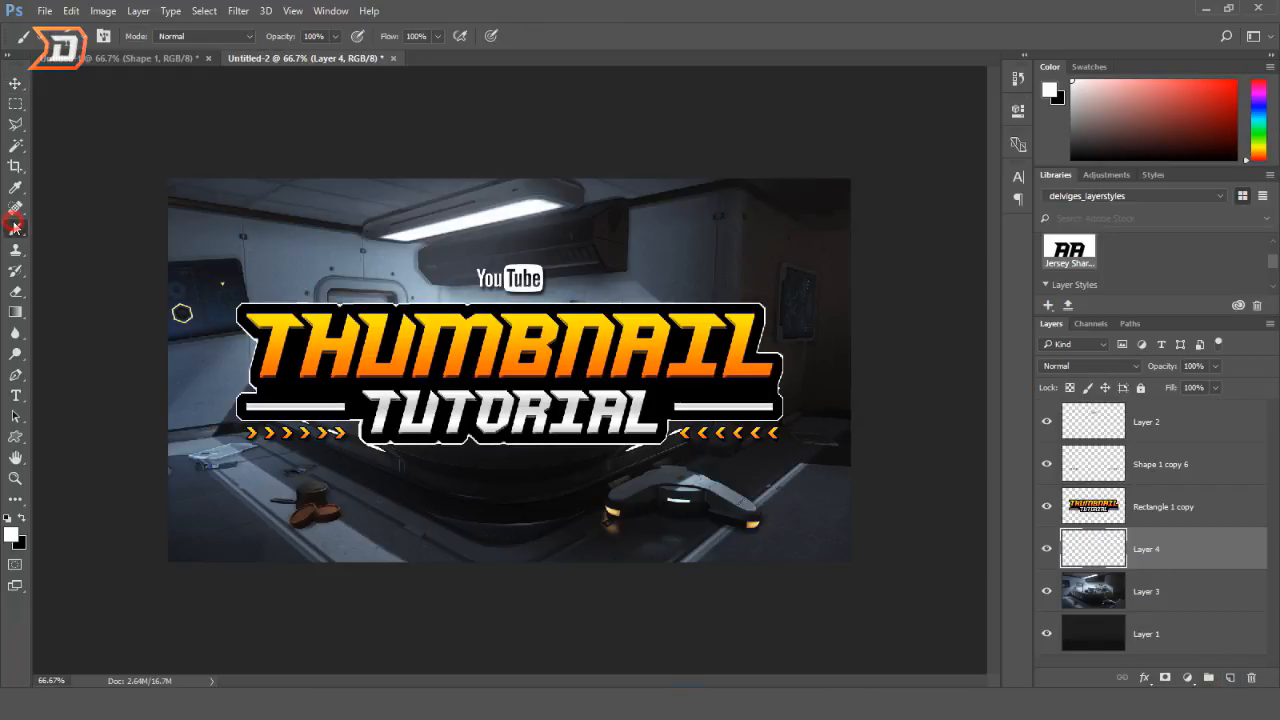
{"action": "left_click", "coordinate": [12, 535]}
{"action": "left_click_drag", "start_coordinate": [642, 376], "coordinate": [652, 258]}
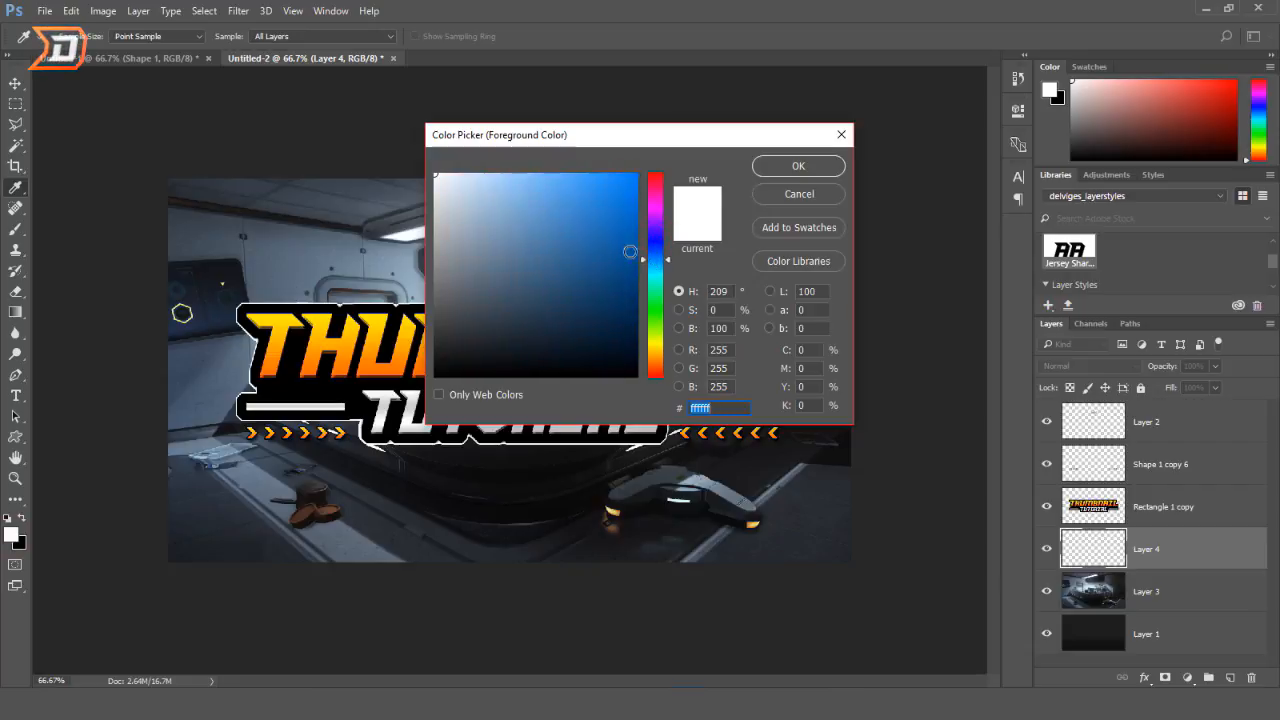
{"action": "left_click", "coordinate": [637, 174]}
{"action": "left_click", "coordinate": [795, 161]}
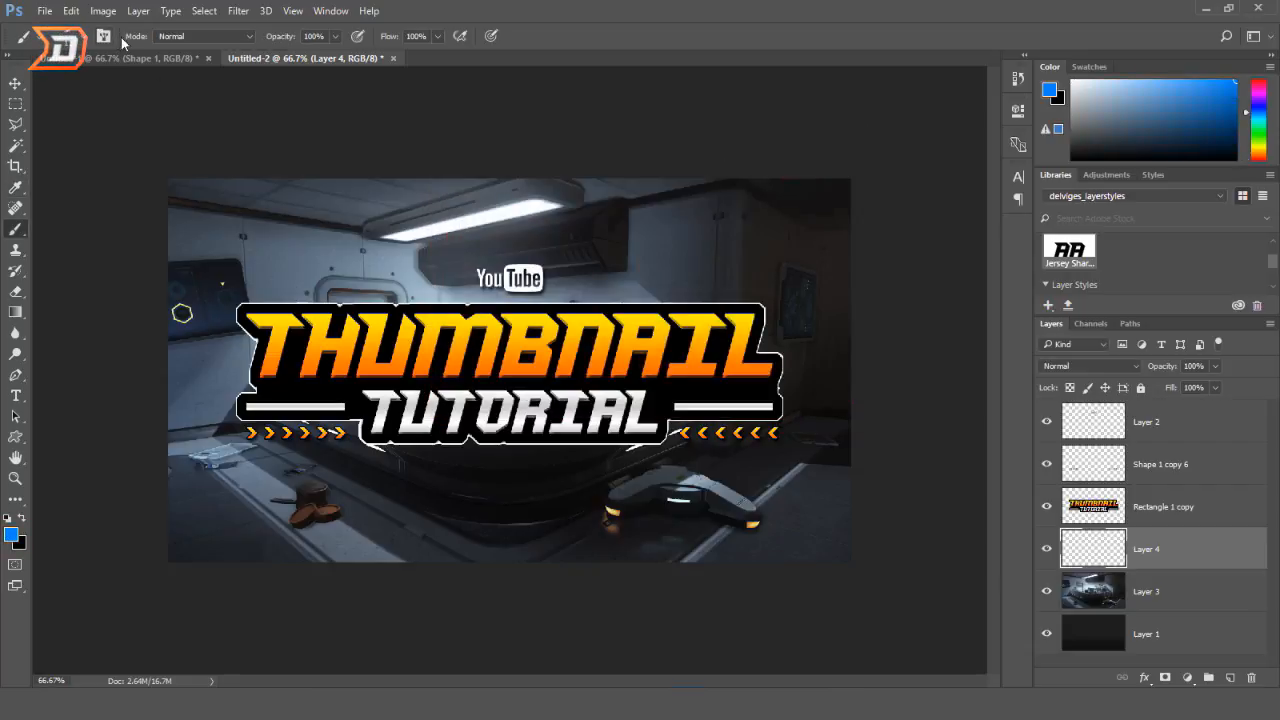
- Cover the whole new layer with blue using a soft round brush at 600 px and 0% hardness
{"action": "left_click", "coordinate": [89, 36]}
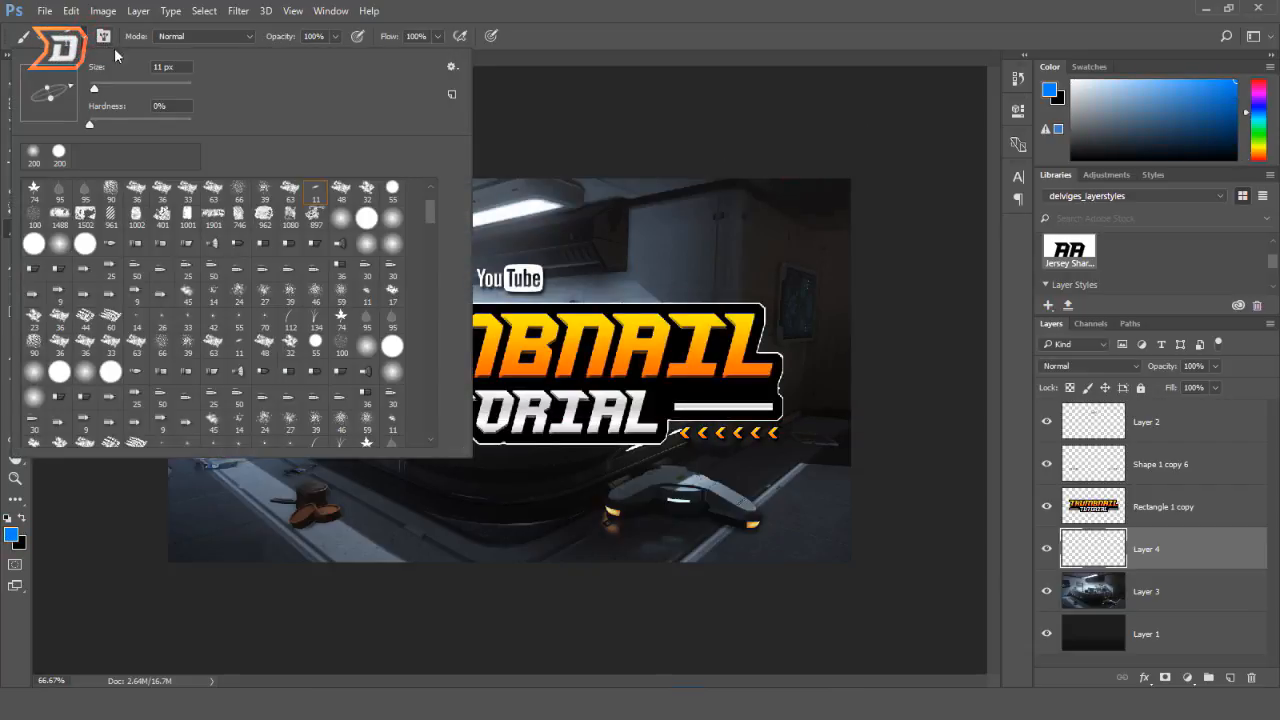
{"action": "left_click", "coordinate": [62, 250]}
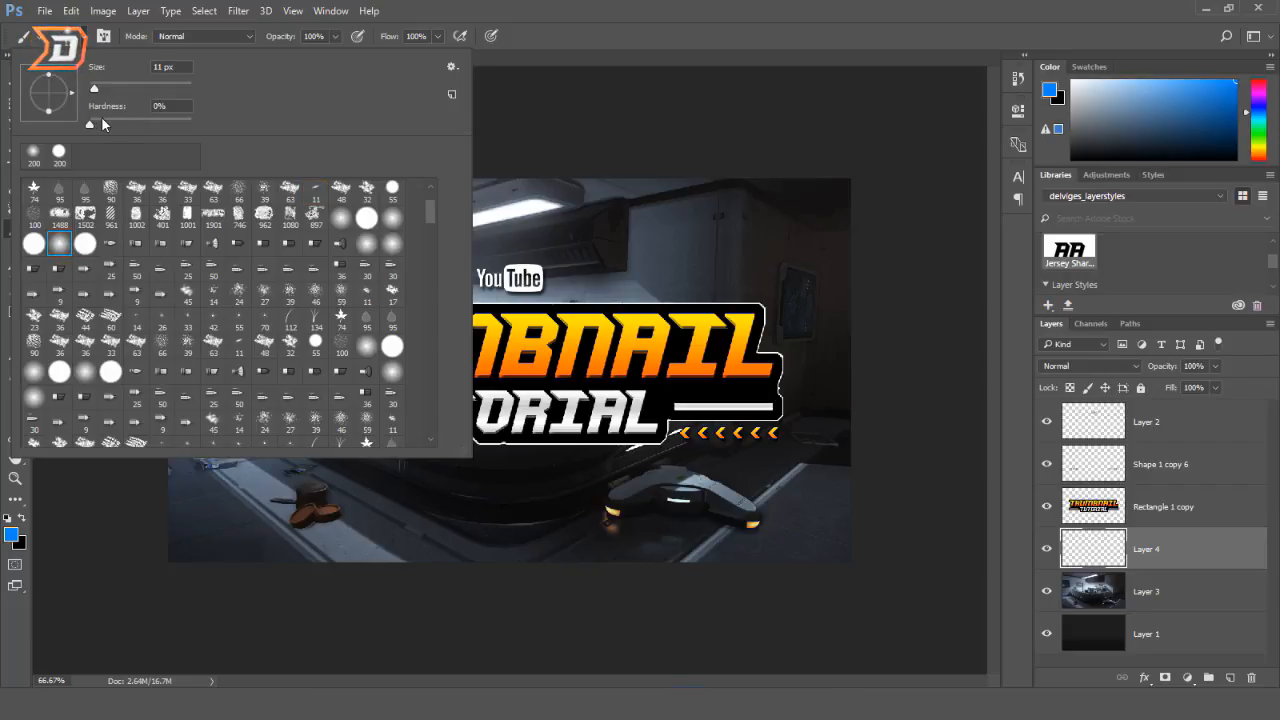
{"action": "left_click", "coordinate": [87, 36]}
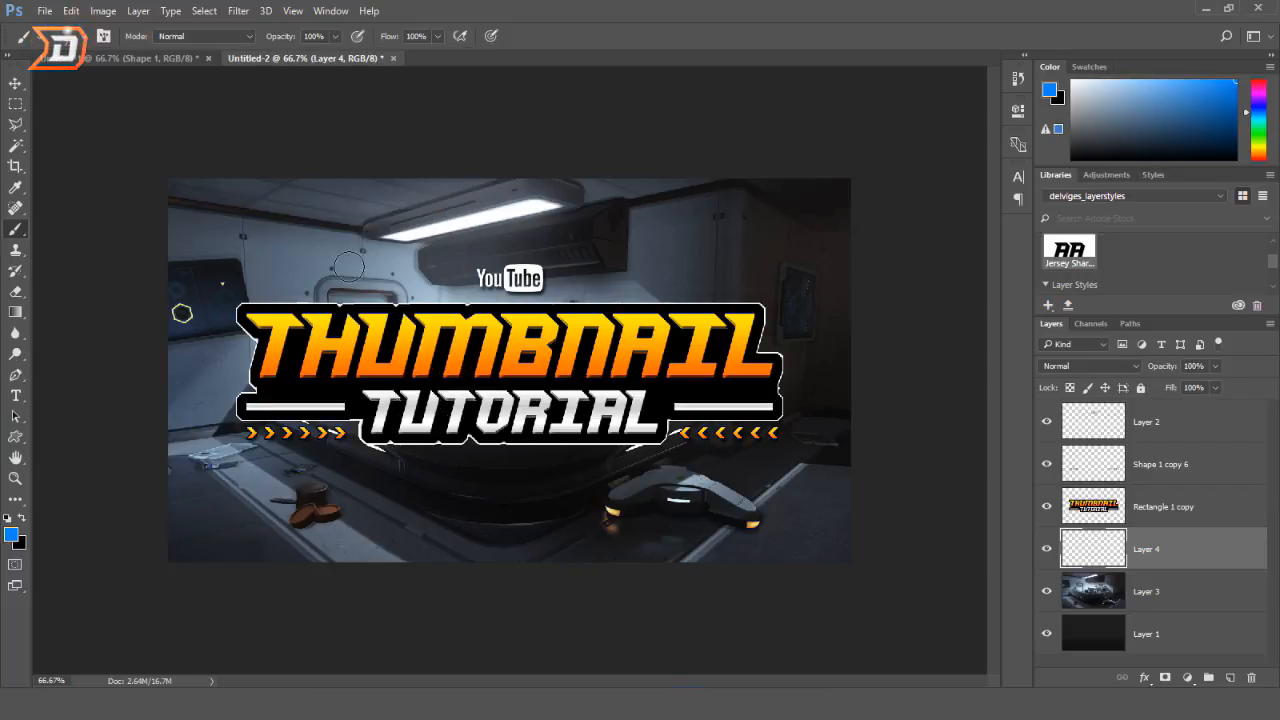
{"action": "key", "text": "bracketright"}
{"action": "key", "text": "bracketright"}
{"action": "key", "text": "bracketright"}
{"action": "key", "text": "bracketright"}
{"action": "key", "text": "bracketright"}
{"action": "key", "text": "bracketright"}
{"action": "key", "text": "bracketright"}
{"action": "key", "text": "bracketright"}
{"action": "key", "text": "bracketright"}
{"action": "key", "text": "bracketright"}
{"action": "key", "text": "bracketright"}
{"action": "key", "text": "bracketright"}
{"action": "key", "text": "bracketright"}
{"action": "key", "text": "bracketright"}
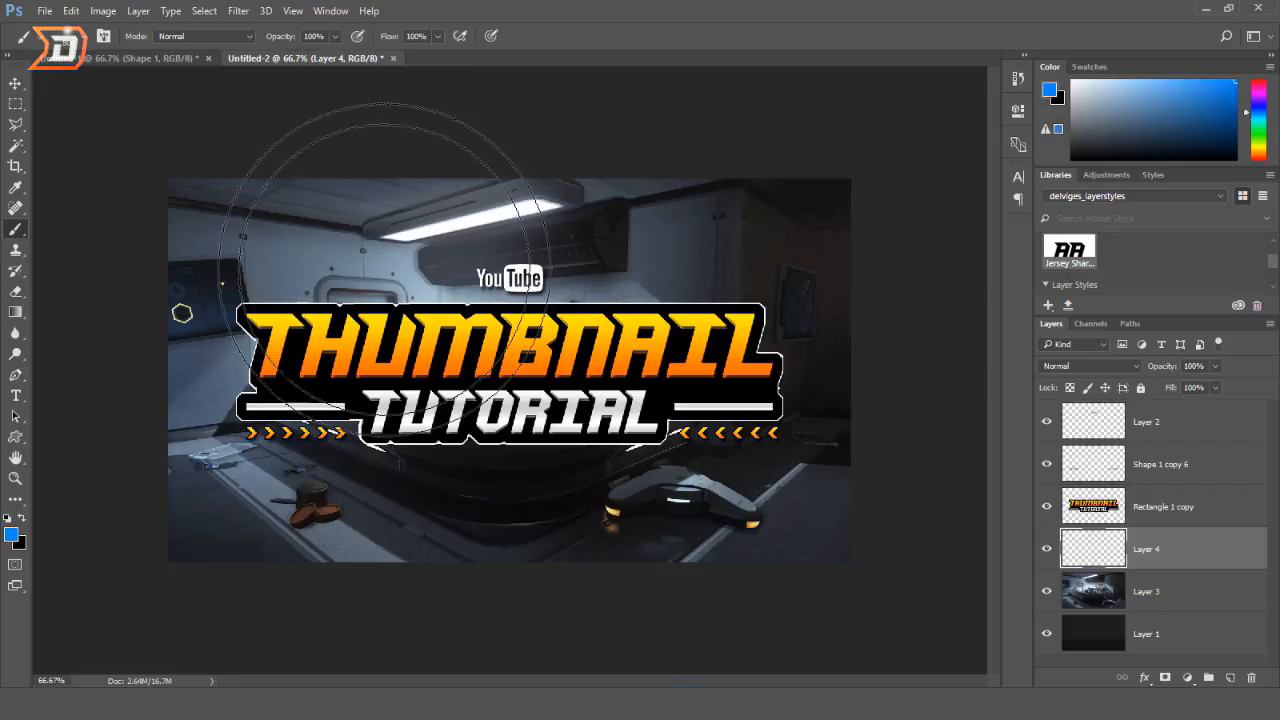
{"action": "key", "text": "bracketleft"}
{"action": "key", "text": "bracketleft"}
{"action": "key", "text": "bracketleft"}
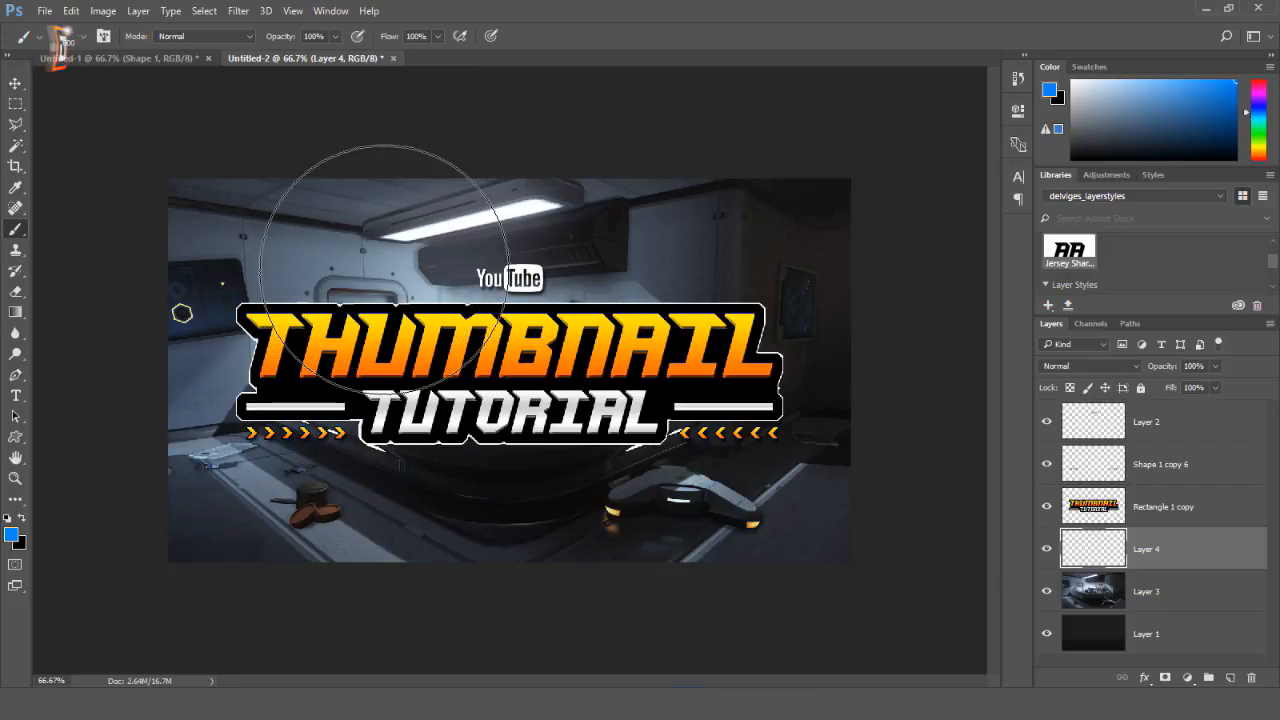
{"action": "mouse_move", "coordinate": [660, 250]}
{"action": "left_mouse_down"}
{"action": "mouse_move", "coordinate": [280, 383]}
{"action": "mouse_move", "coordinate": [651, 214]}
{"action": "mouse_move", "coordinate": [651, 614]}
{"action": "mouse_move", "coordinate": [543, 243]}
{"action": "mouse_move", "coordinate": [810, 380]}
{"action": "mouse_move", "coordinate": [560, 565]}
{"action": "left_mouse_up"}
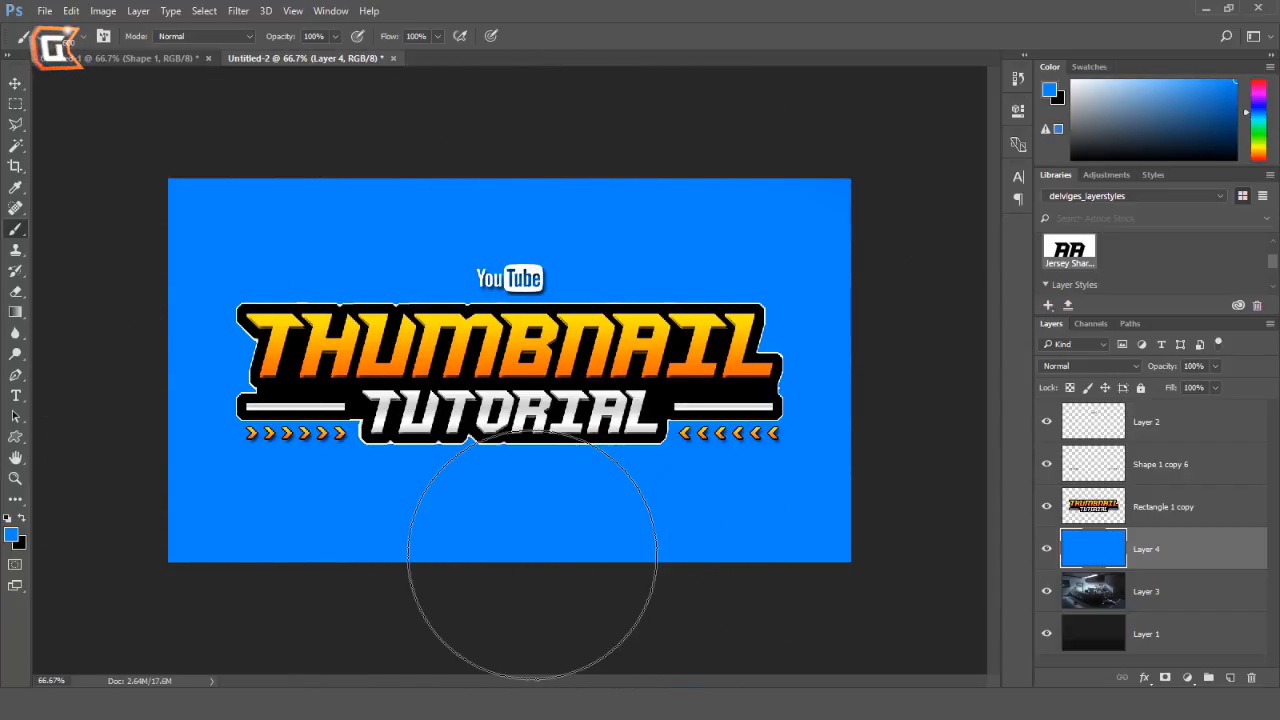
- Set the blue layer's blend mode to Overlay and its opacity to 30%
{"action": "double_click", "coordinate": [1205, 547]}
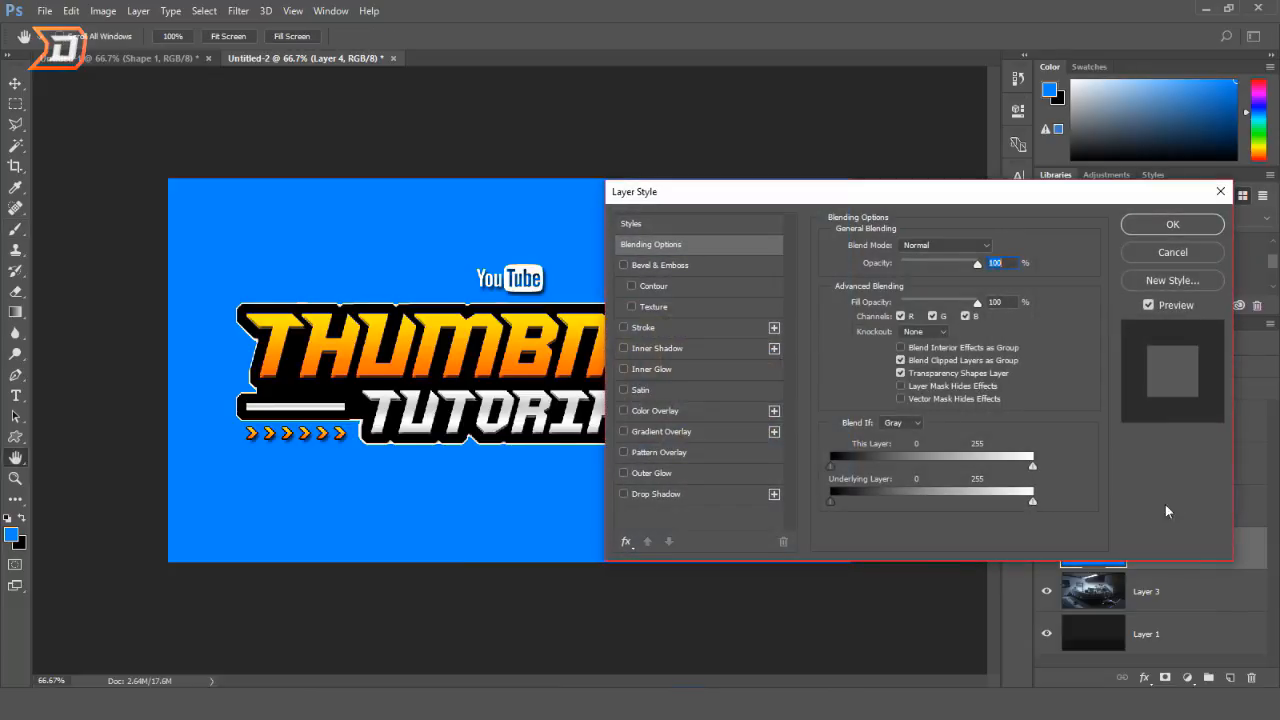
{"action": "left_click", "coordinate": [924, 245]}
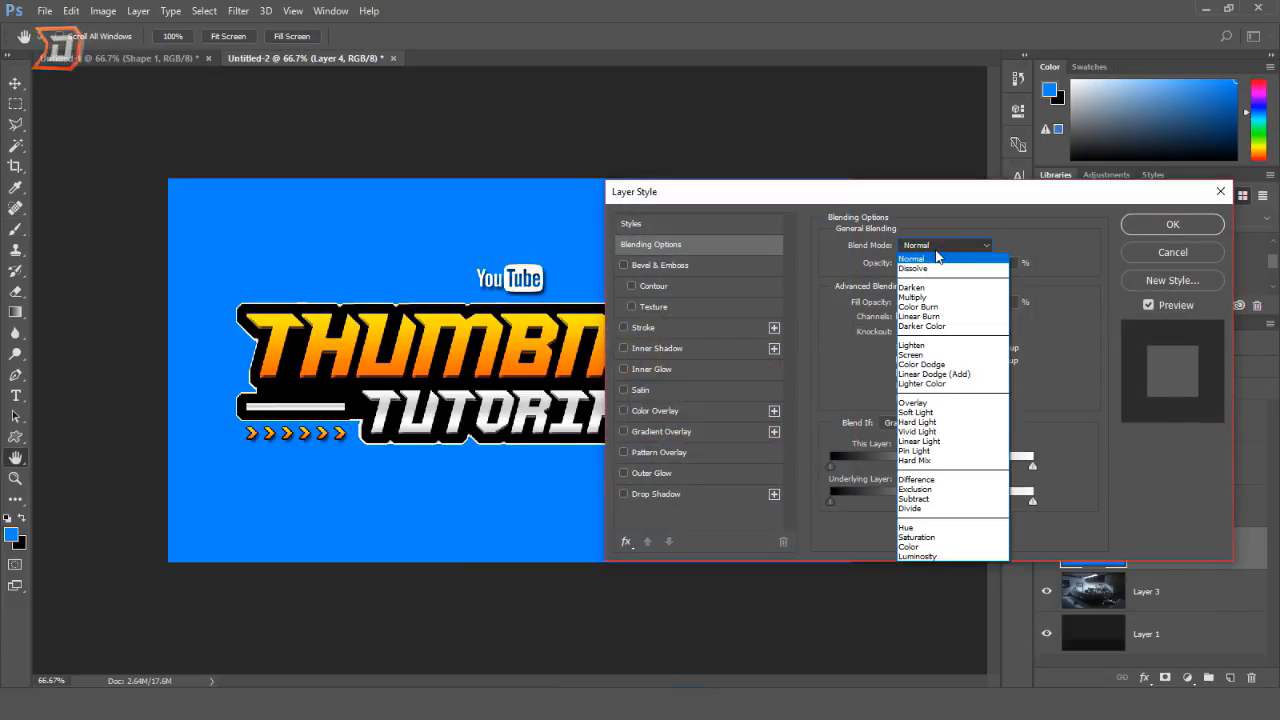
{"action": "left_click", "coordinate": [925, 403]}
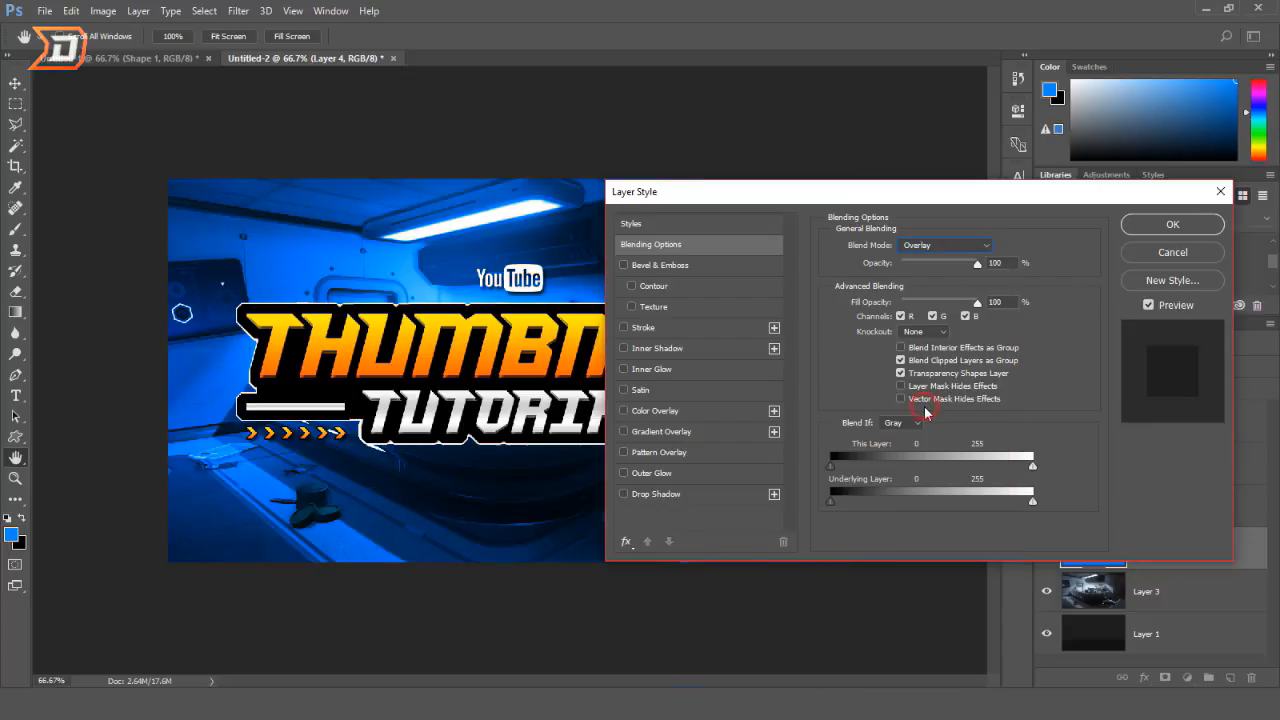
{"action": "left_click", "coordinate": [935, 263]}
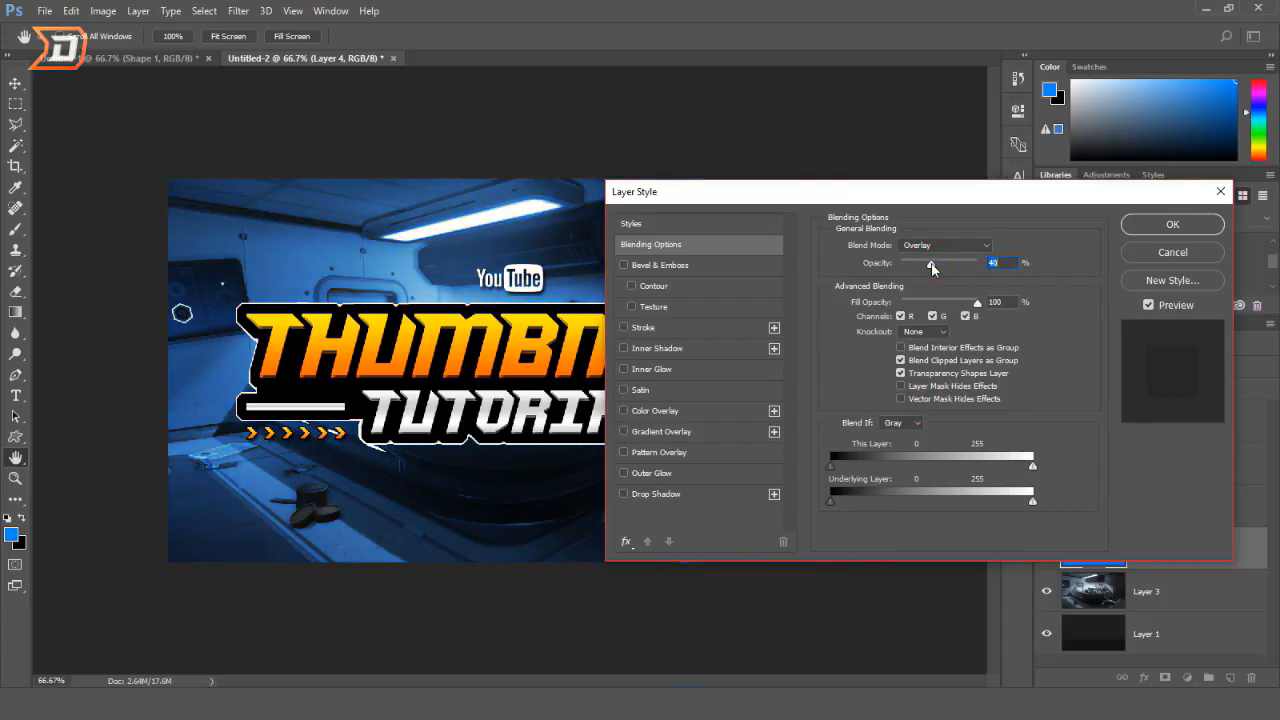
{"action": "left_click_drag", "start_coordinate": [931, 267], "coordinate": [925, 267]}
{"action": "left_click", "coordinate": [1172, 224]}
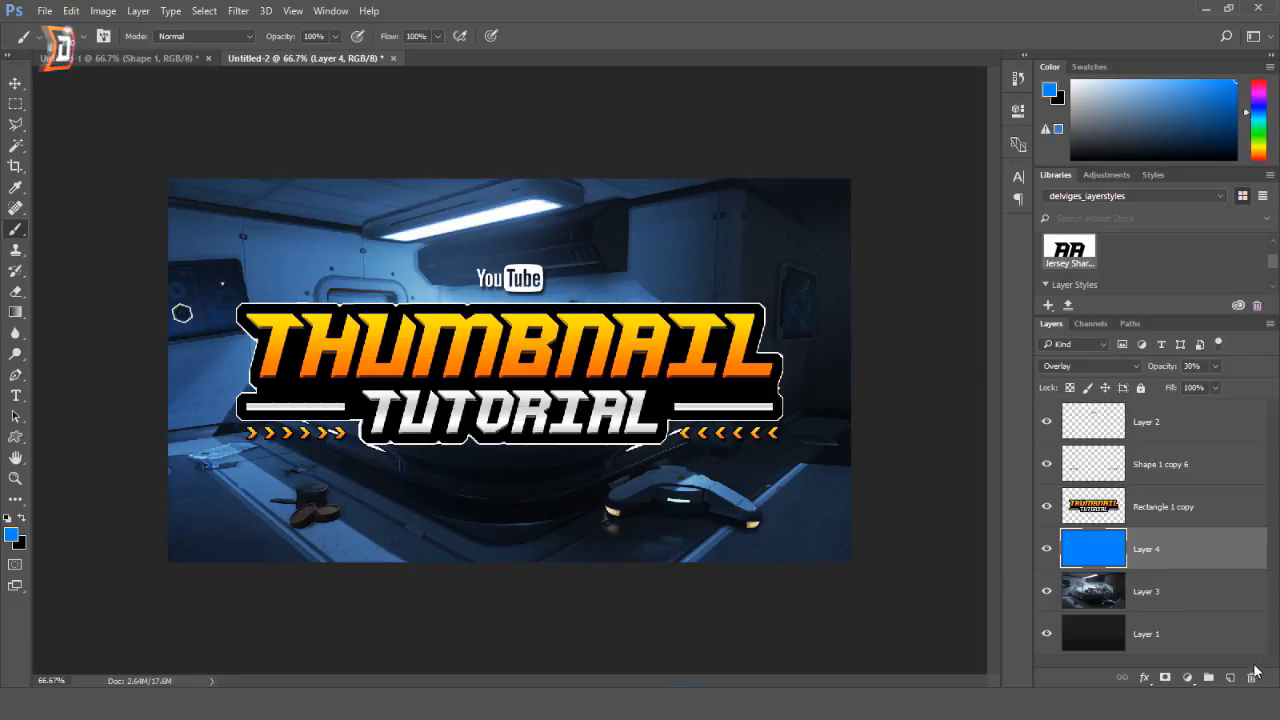
- Add a new layer above the blue overlay and dab a soft white glow with the 600 px brush over the ceiling light
{"action": "left_click", "coordinate": [1231, 678]}
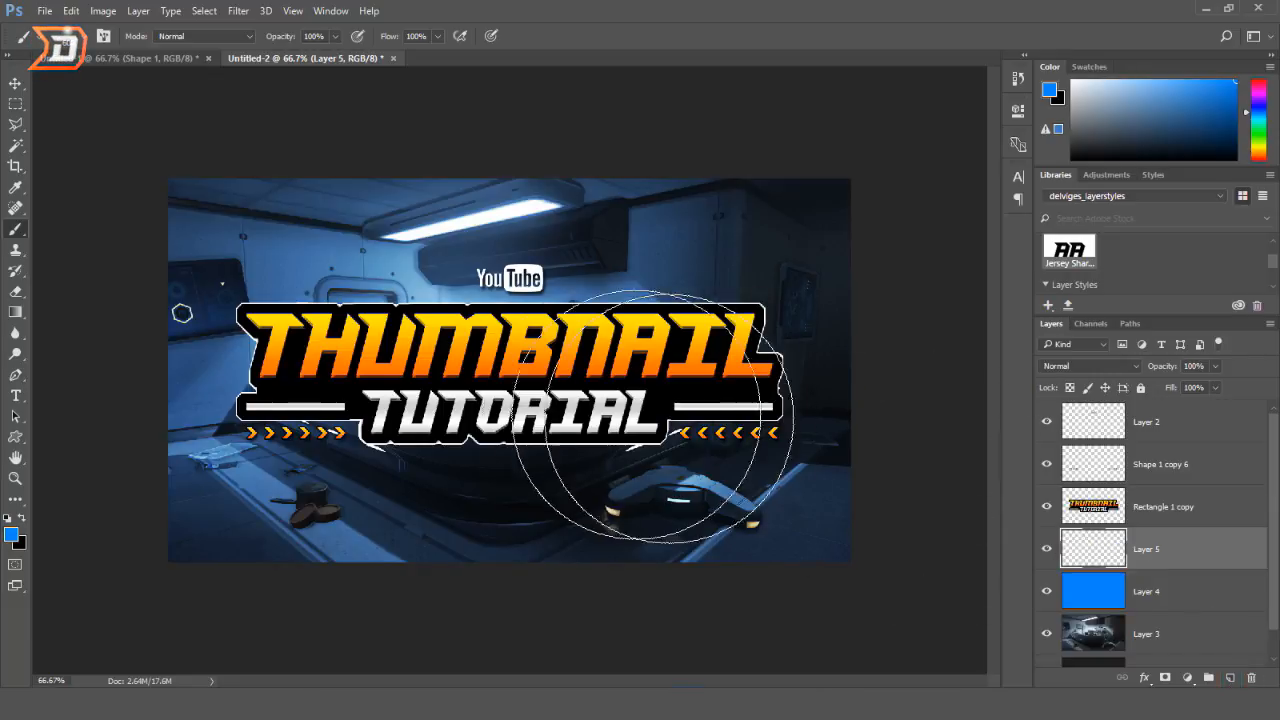
{"action": "left_click", "coordinate": [12, 537]}
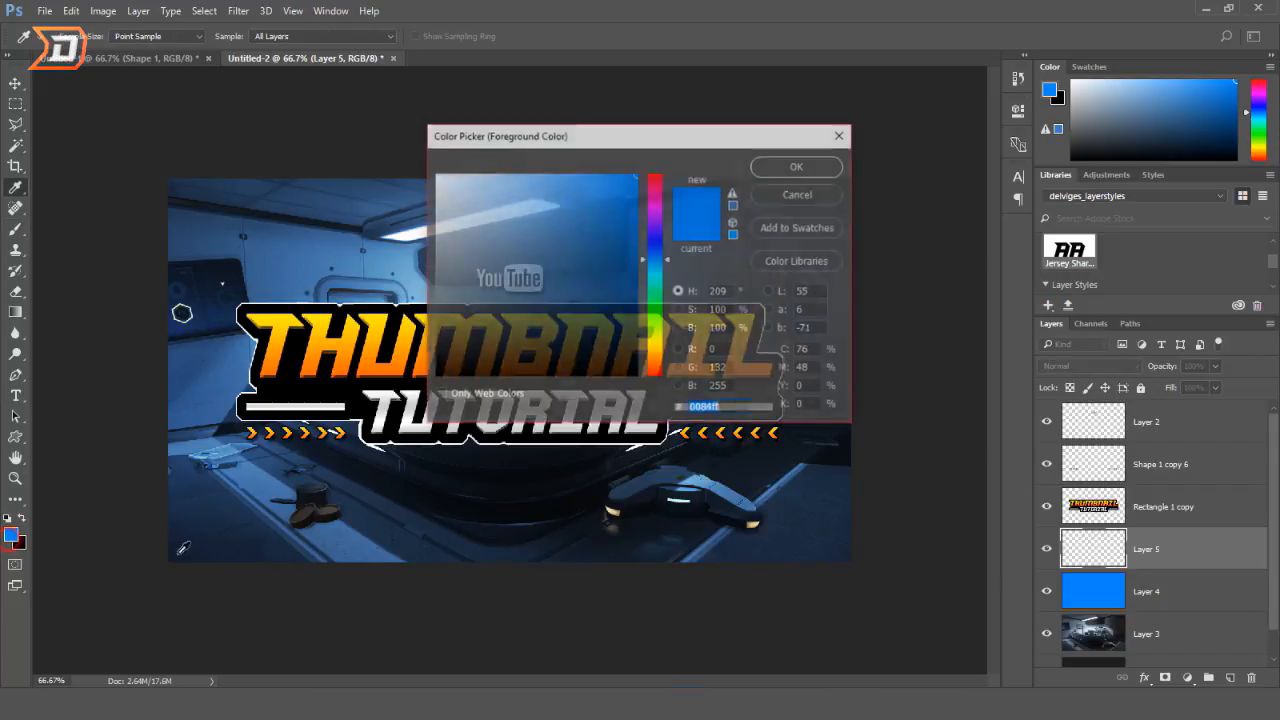
{"action": "left_click_drag", "start_coordinate": [480, 283], "coordinate": [435, 174]}
{"action": "left_click", "coordinate": [788, 166]}
{"action": "key", "text": "b"}
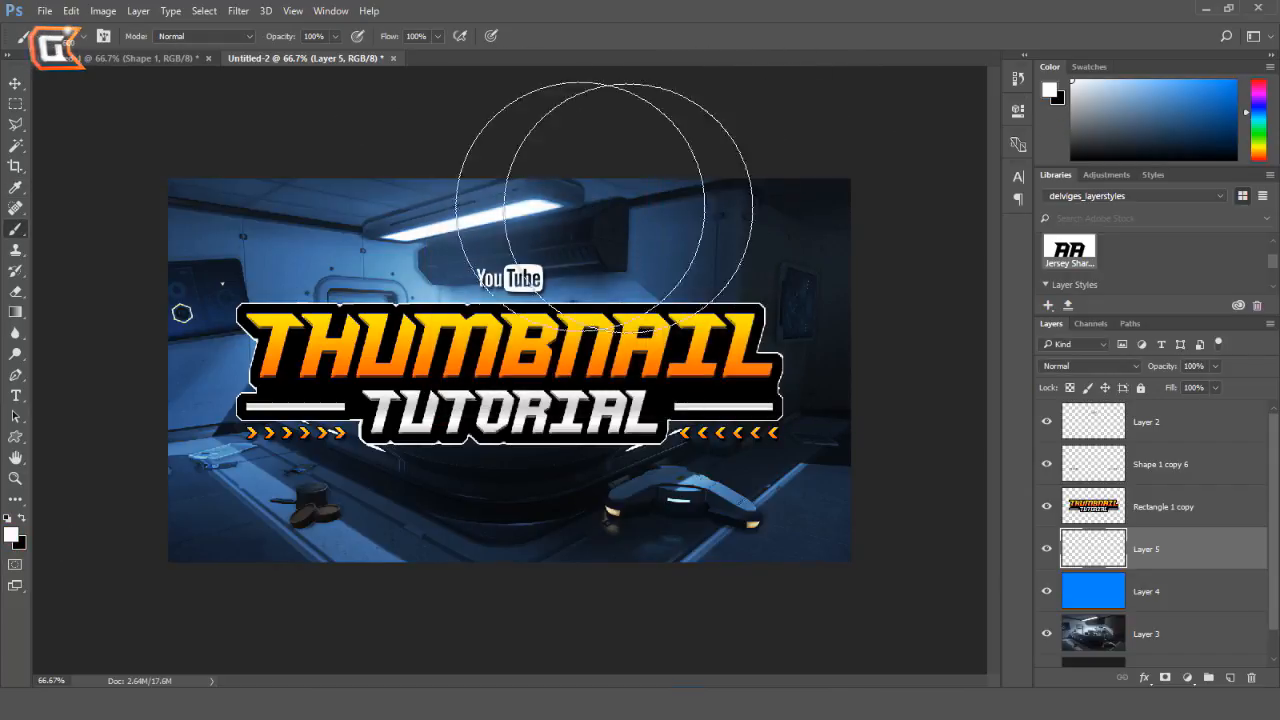
{"action": "left_click", "coordinate": [76, 37]}
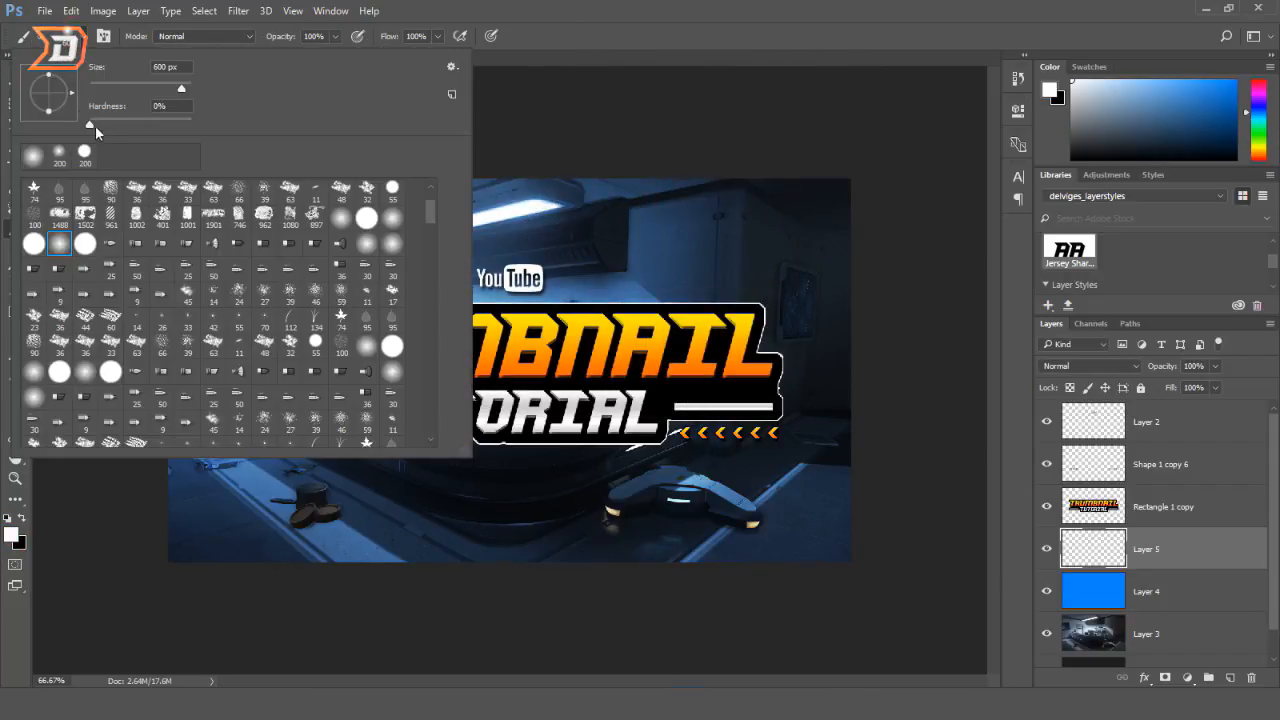
{"action": "left_click", "coordinate": [83, 43]}
{"action": "left_click", "coordinate": [516, 131]}
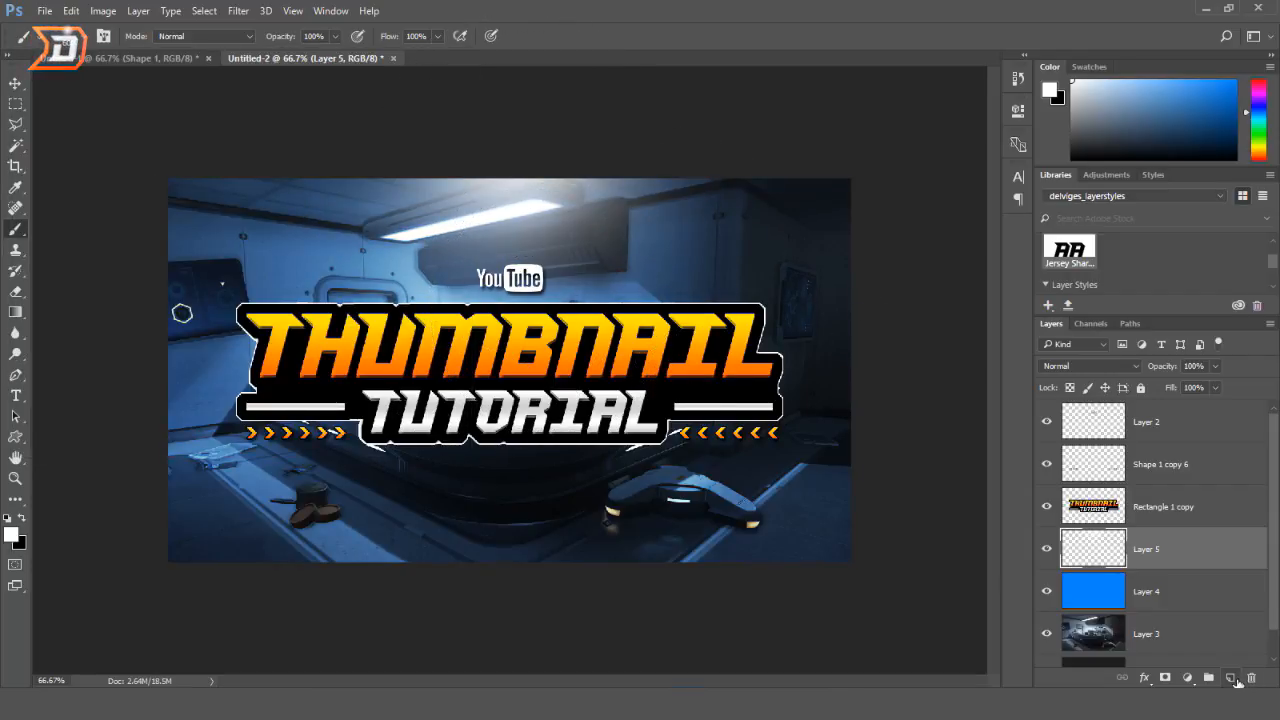
- Add a layer beneath the white glow layer and paint a soft black vignette around the canvas edges
{"action": "left_click", "coordinate": [1231, 678]}
{"action": "left_click_drag", "start_coordinate": [1187, 541], "coordinate": [1168, 606]}
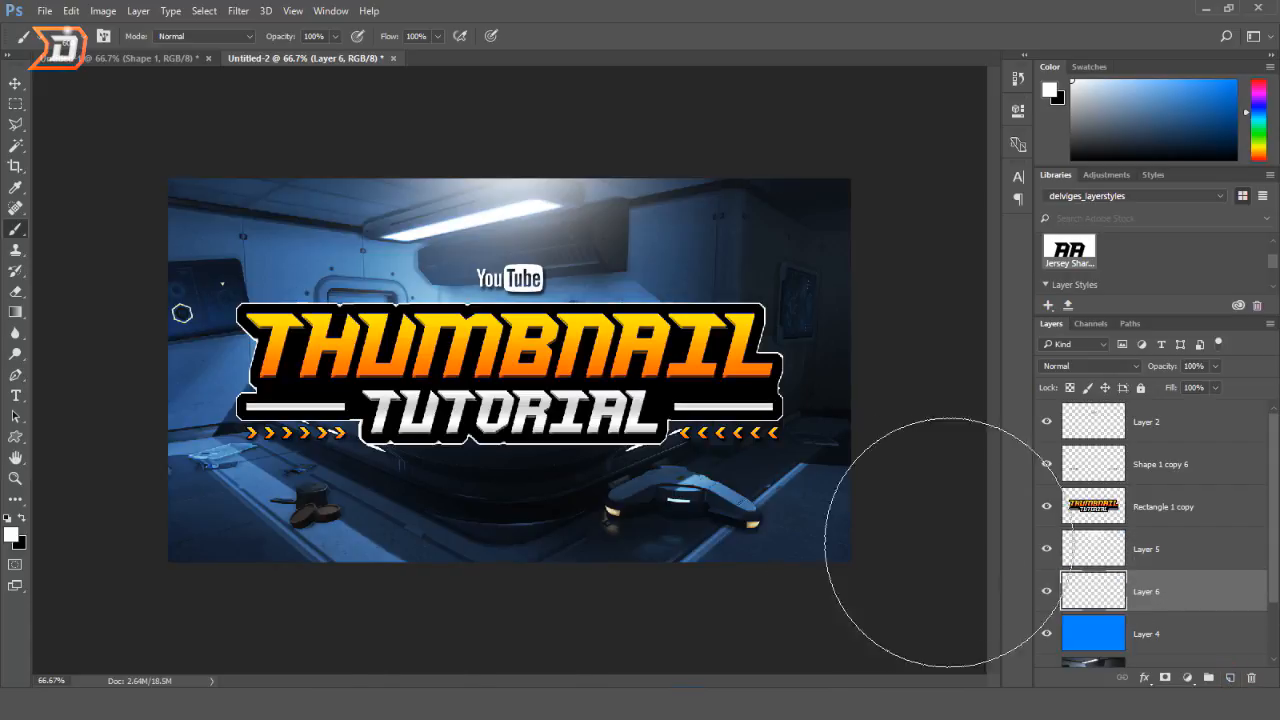
{"action": "left_click", "coordinate": [12, 535]}
{"action": "left_click", "coordinate": [436, 378]}
{"action": "left_click", "coordinate": [800, 163]}
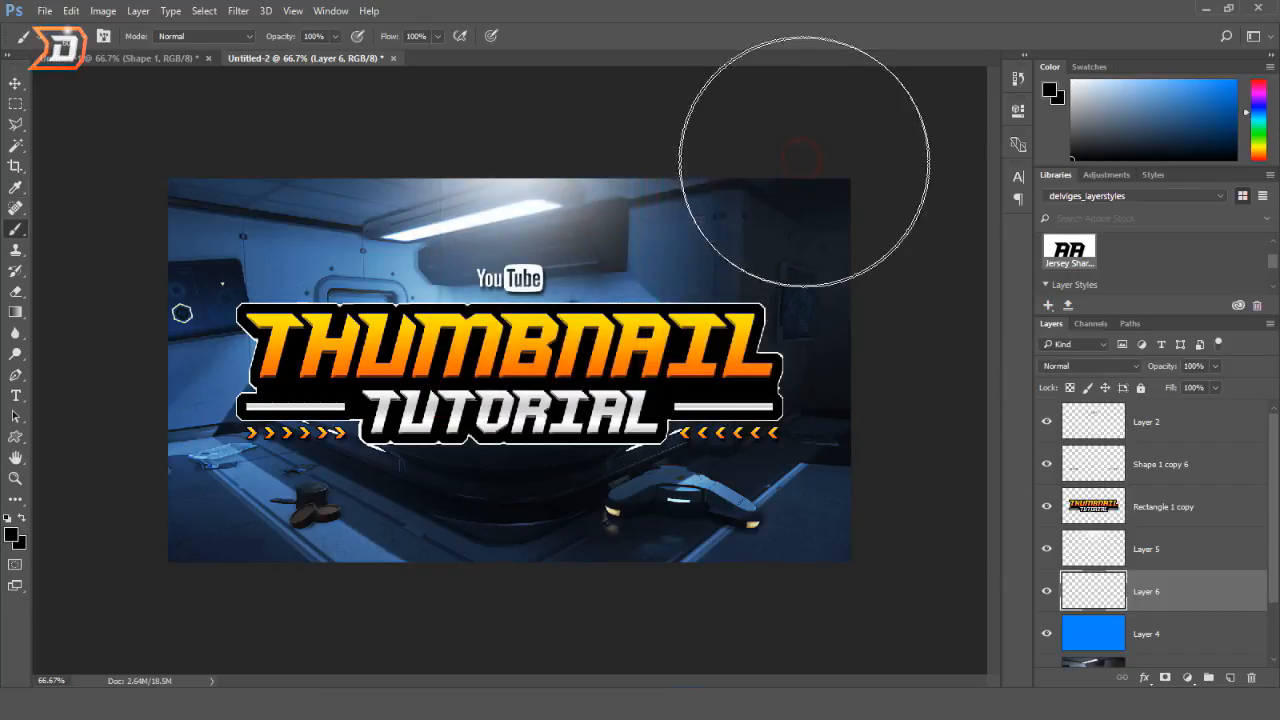
{"action": "mouse_move", "coordinate": [870, 180]}
{"action": "left_mouse_down"}
{"action": "mouse_move", "coordinate": [889, 197]}
{"action": "mouse_move", "coordinate": [886, 543]}
{"action": "left_mouse_up"}
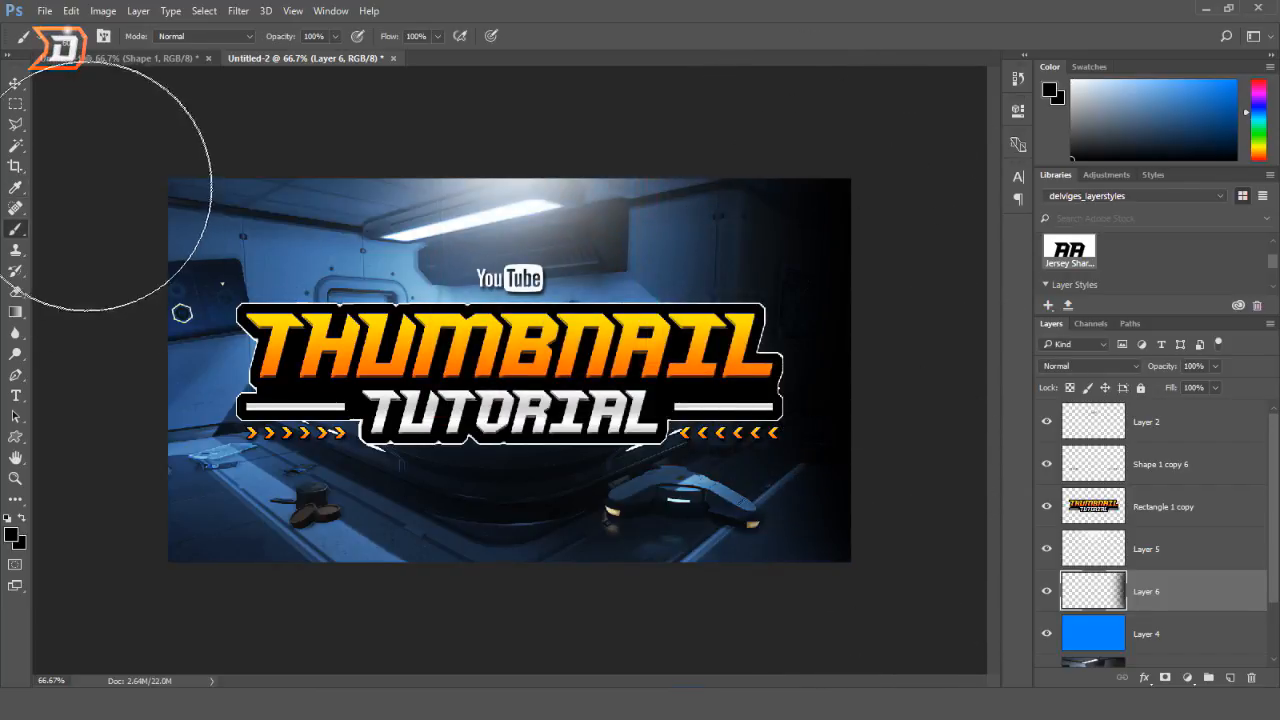
{"action": "mouse_move", "coordinate": [90, 186]}
{"action": "left_mouse_down"}
{"action": "mouse_move", "coordinate": [92, 378]}
{"action": "mouse_move", "coordinate": [72, 471]}
{"action": "mouse_move", "coordinate": [92, 170]}
{"action": "mouse_move", "coordinate": [105, 622]}
{"action": "mouse_move", "coordinate": [731, 680]}
{"action": "mouse_move", "coordinate": [197, 689]}
{"action": "mouse_move", "coordinate": [909, 705]}
{"action": "mouse_move", "coordinate": [120, 714]}
{"action": "mouse_move", "coordinate": [672, 692]}
{"action": "mouse_move", "coordinate": [615, 712]}
{"action": "left_mouse_up"}
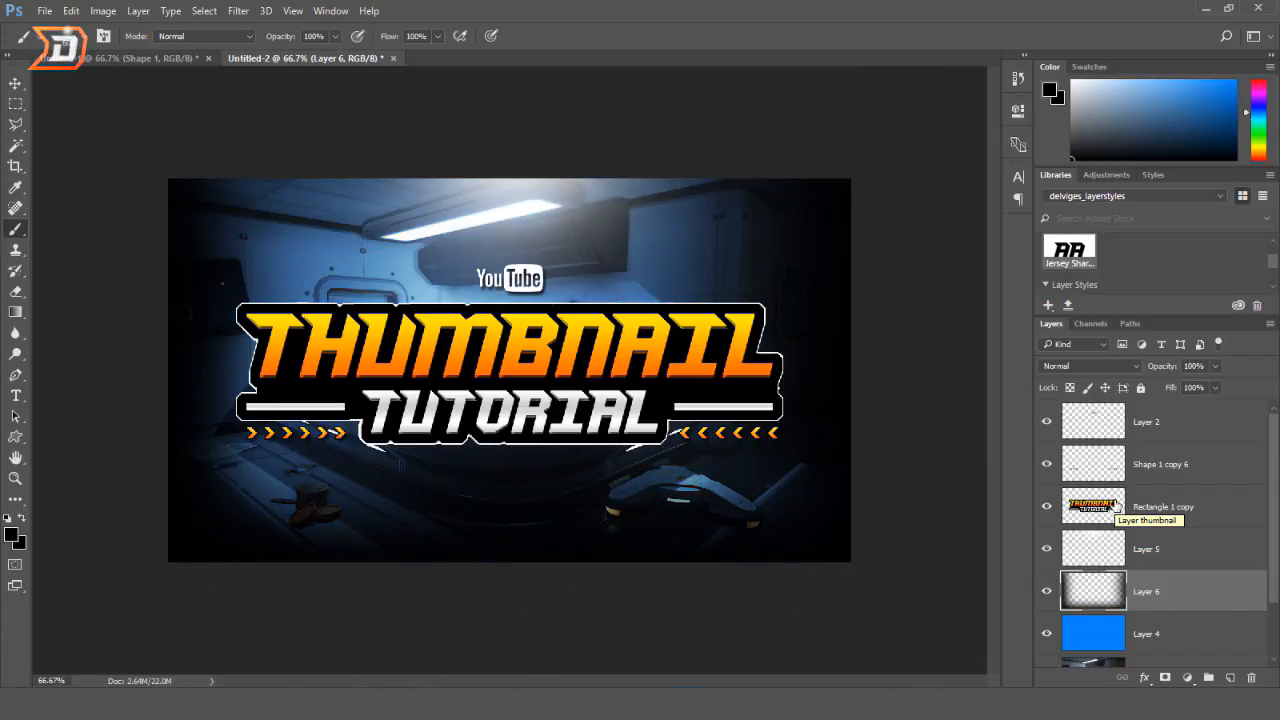
- Merge the glow, vignette, blue overlay and room image layers into one and toggle its visibility to check it
{"action": "left_click", "coordinate": [1233, 545], "text": "ctrl"}
{"action": "scroll", "coordinate": [1195, 558], "scroll_direction": "down", "scroll_amount": 2}
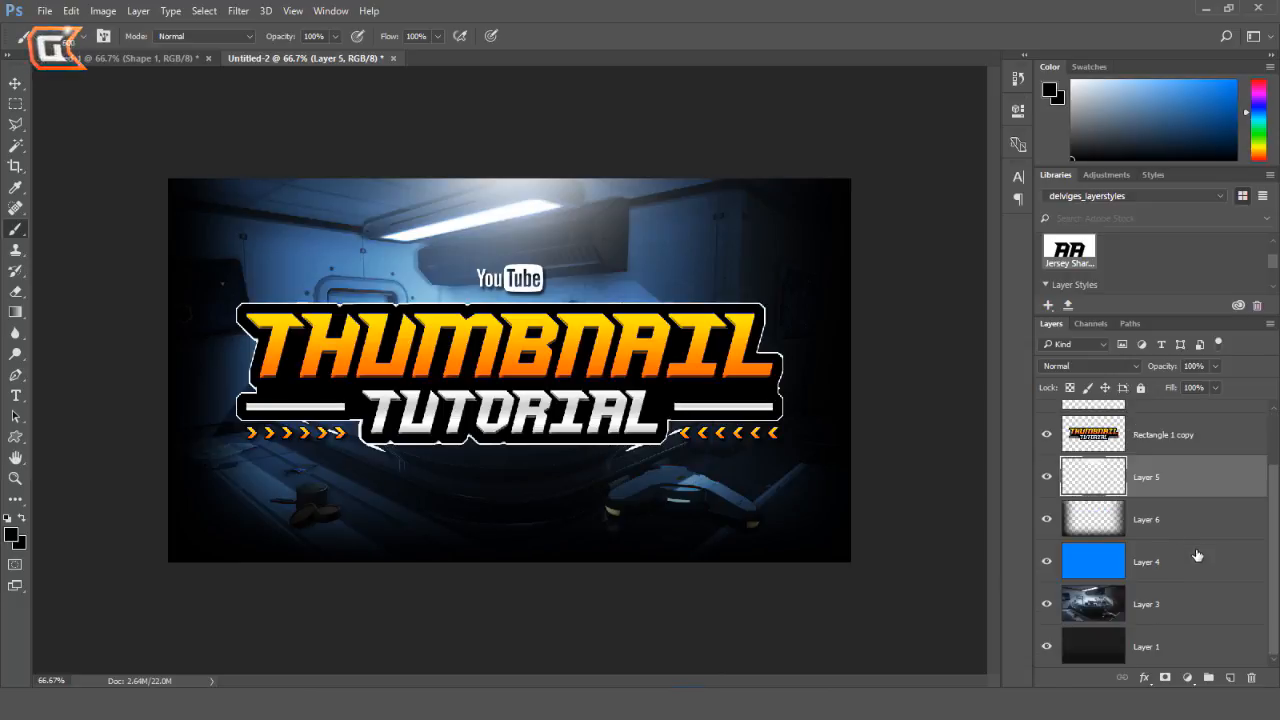
{"action": "left_click", "coordinate": [1185, 610], "text": "shift"}
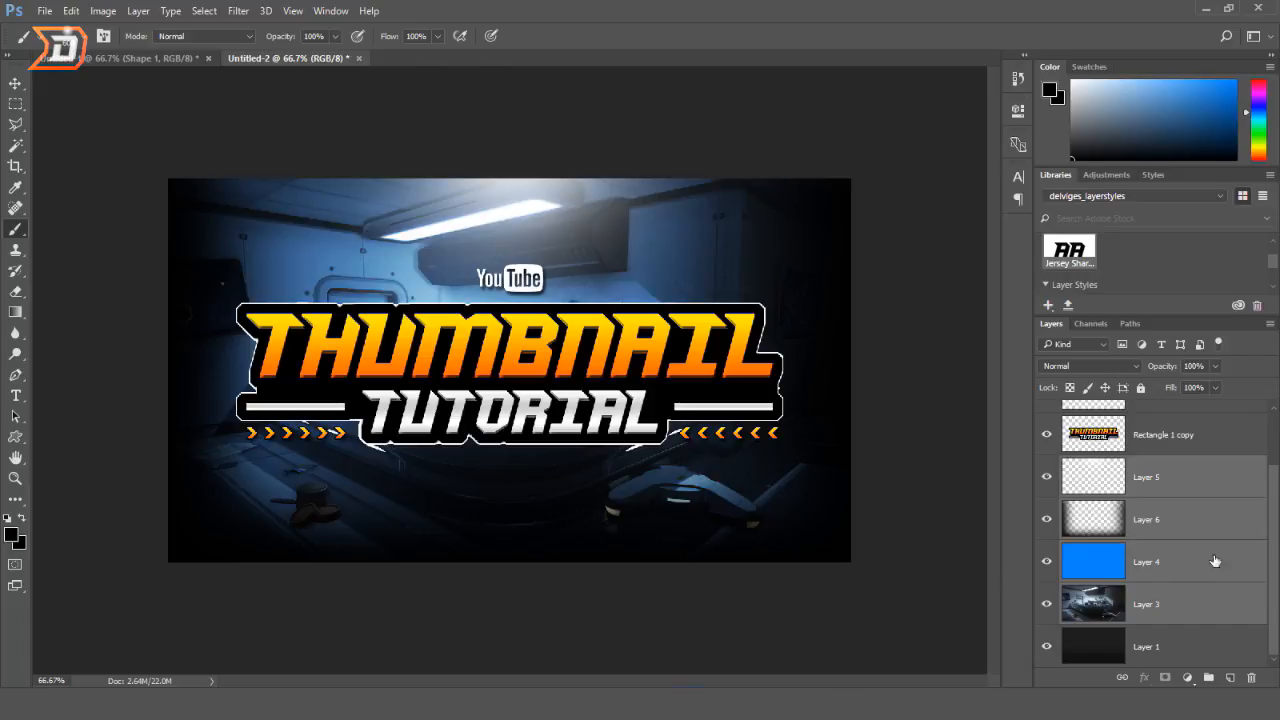
{"action": "right_click", "coordinate": [1190, 610]}
{"action": "left_click", "coordinate": [1038, 468]}
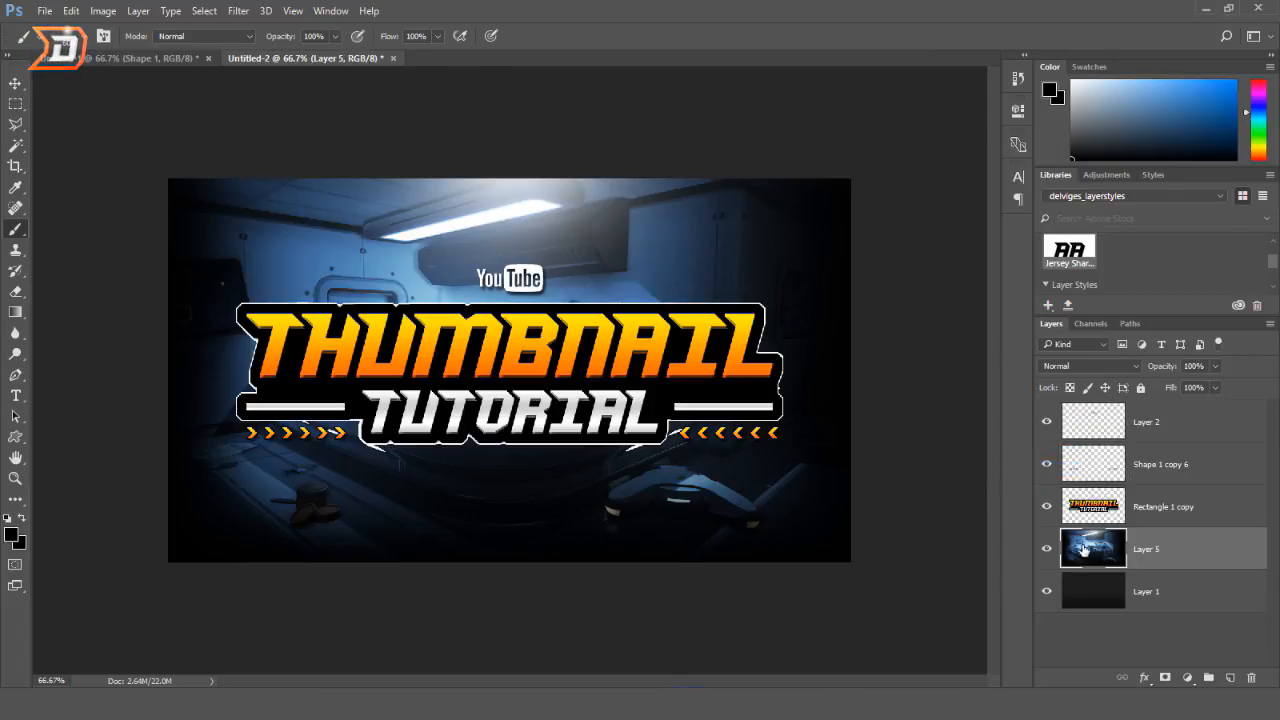
{"action": "left_click", "coordinate": [1047, 549]}
{"action": "left_click", "coordinate": [1047, 549]}
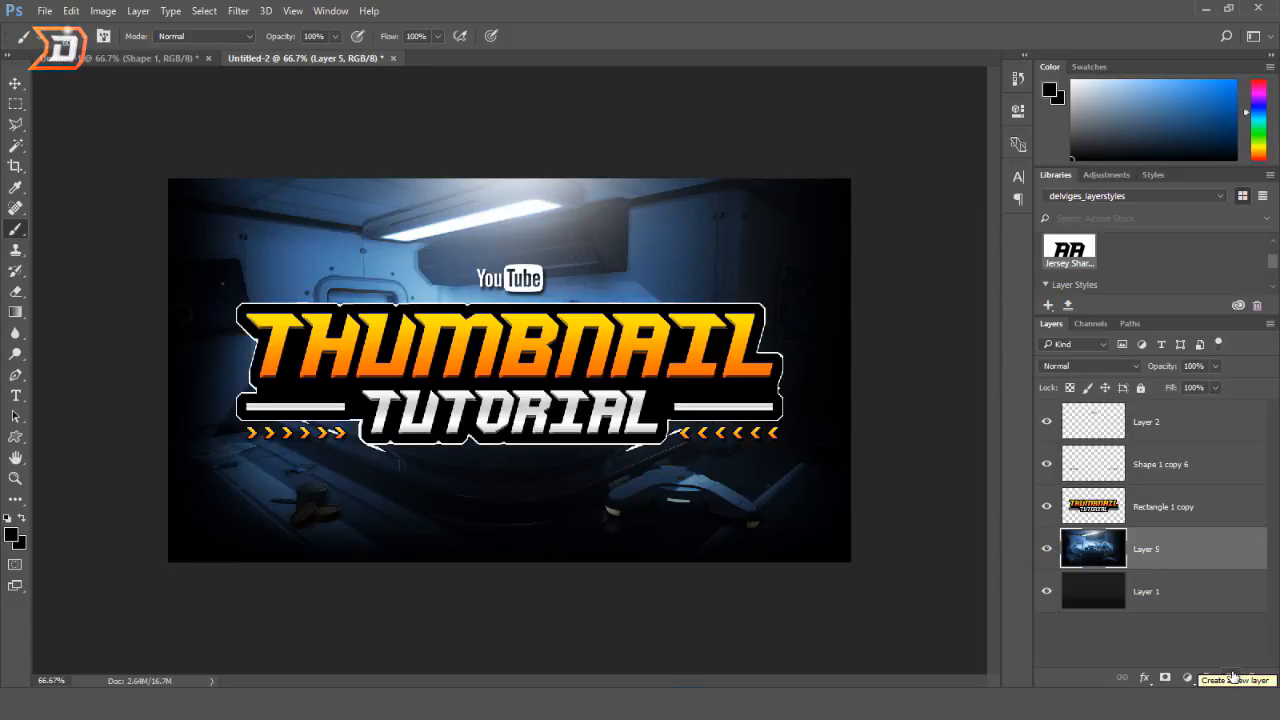
- Fill a new layer above the merged background with a dark gradient and set its fill opacity to 0%
{"action": "left_click", "coordinate": [1233, 677]}
{"action": "left_click", "coordinate": [16, 312]}
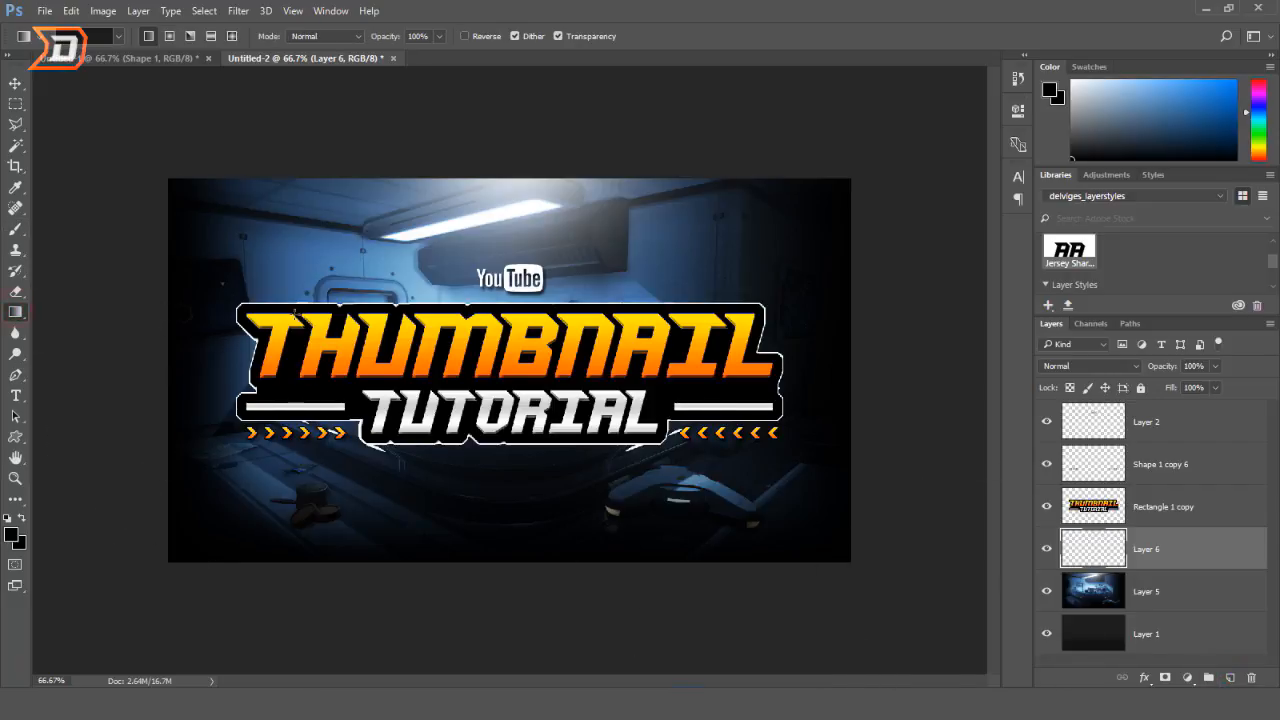
{"action": "left_click_drag", "start_coordinate": [893, 345], "coordinate": [893, 400]}
{"action": "double_click", "coordinate": [1218, 541]}
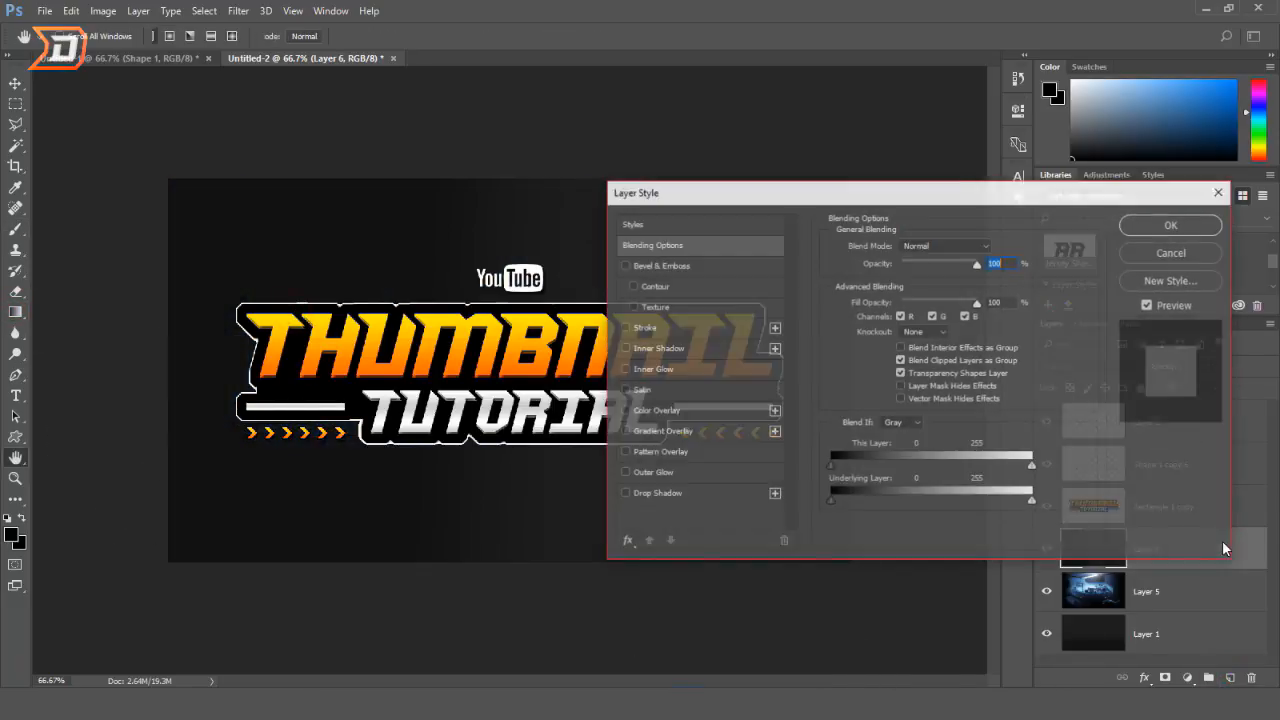
{"action": "left_click", "coordinate": [946, 300]}
{"action": "left_click_drag", "start_coordinate": [932, 309], "coordinate": [848, 314]}
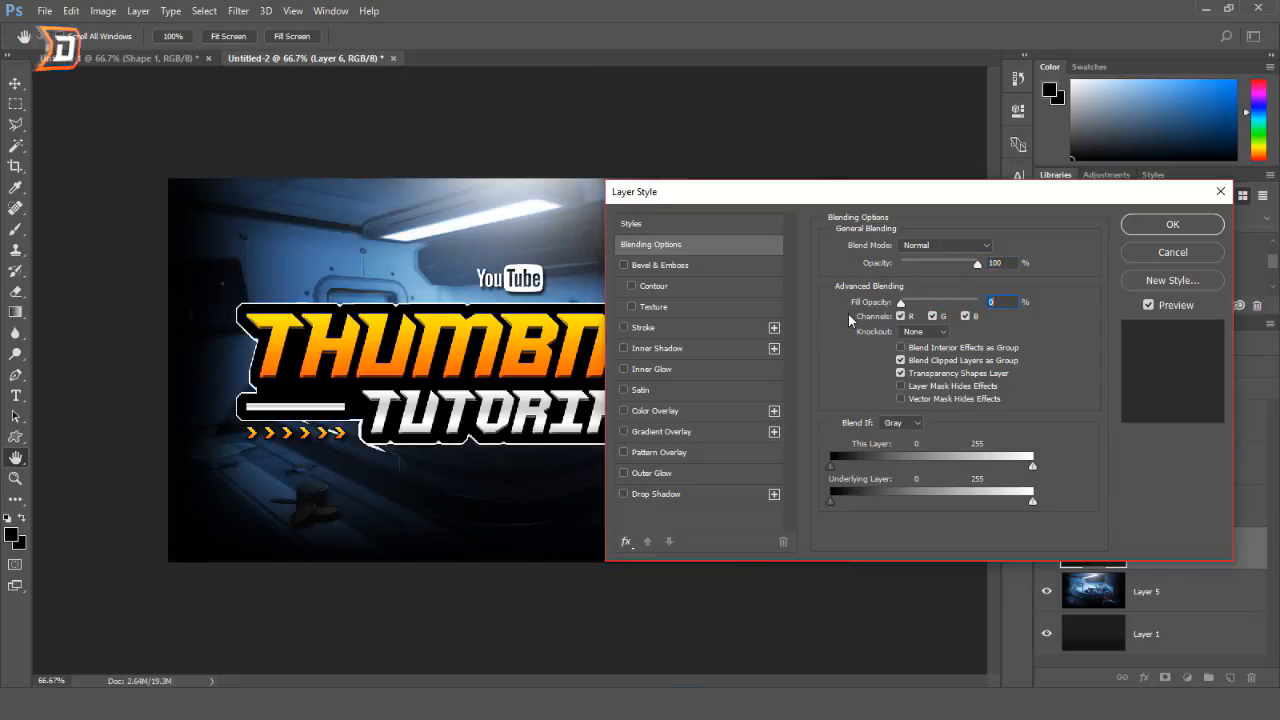
- Give the gradient layer a black Outer Glow in Normal mode at 35% opacity and 29 px size, plus a Drop Shadow
{"action": "left_click", "coordinate": [660, 473]}
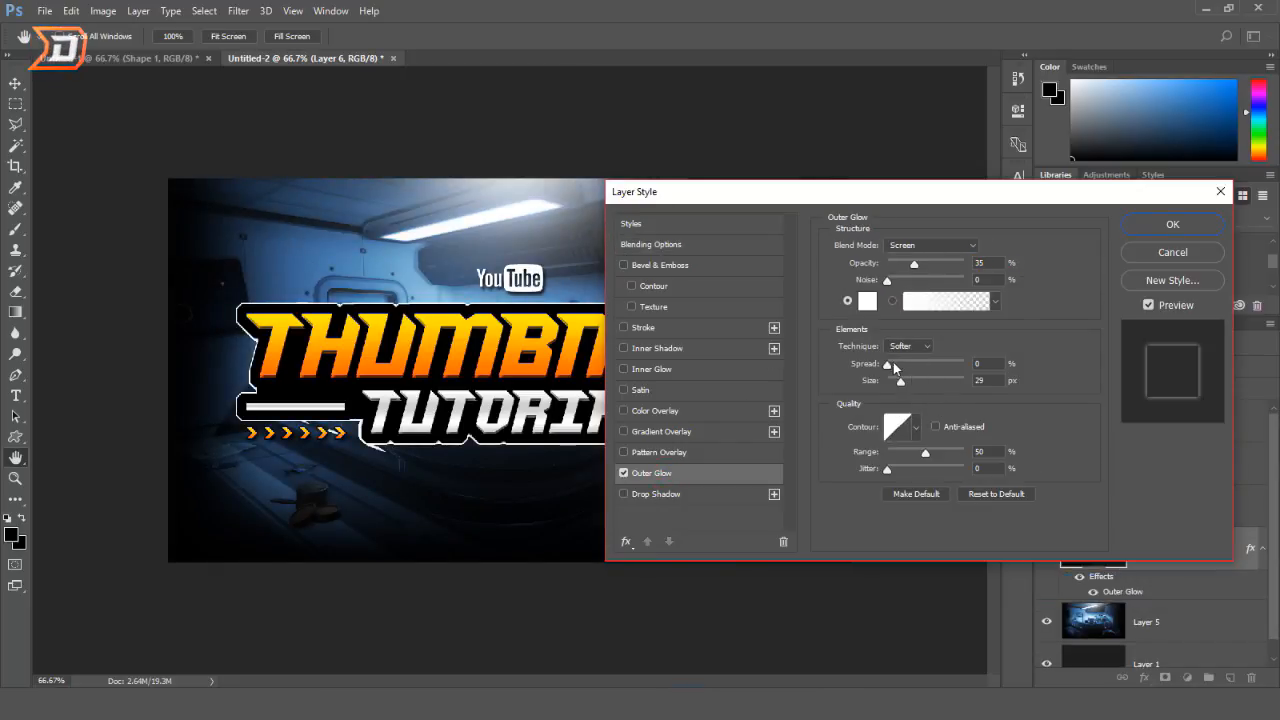
{"action": "left_click", "coordinate": [656, 494]}
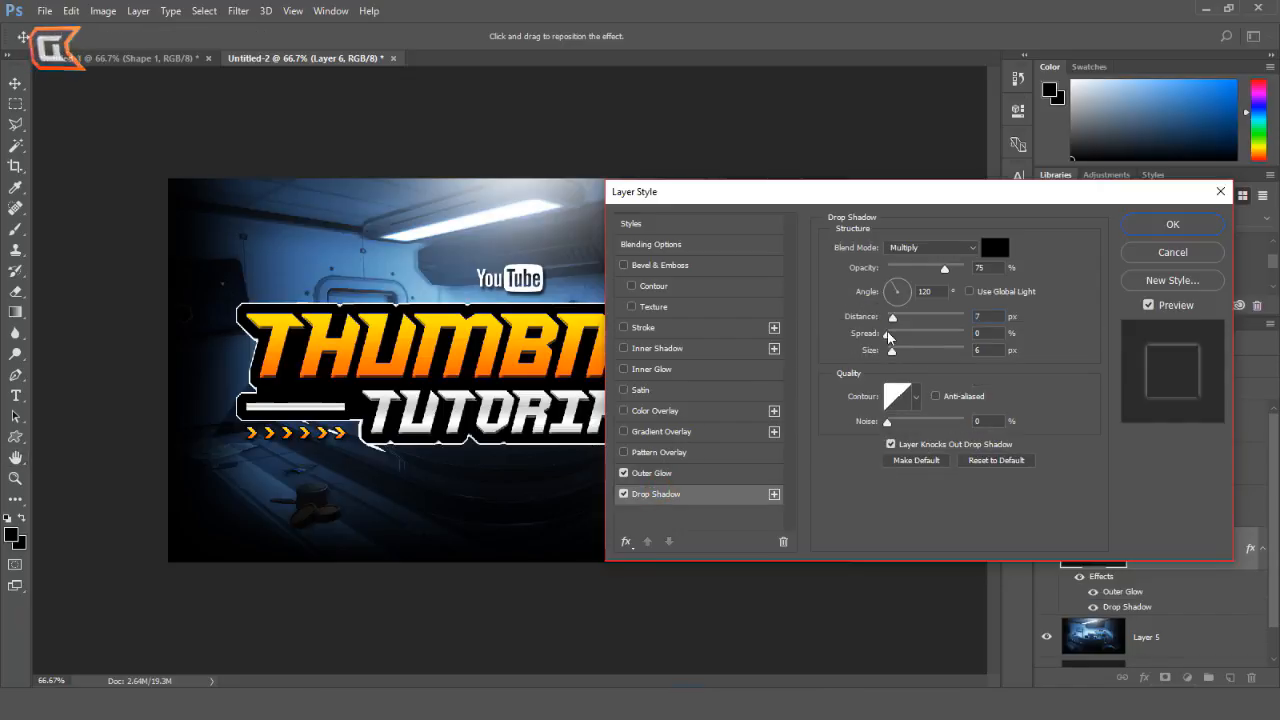
{"action": "left_click", "coordinate": [651, 473]}
{"action": "left_click", "coordinate": [867, 301]}
{"action": "left_click", "coordinate": [757, 167]}
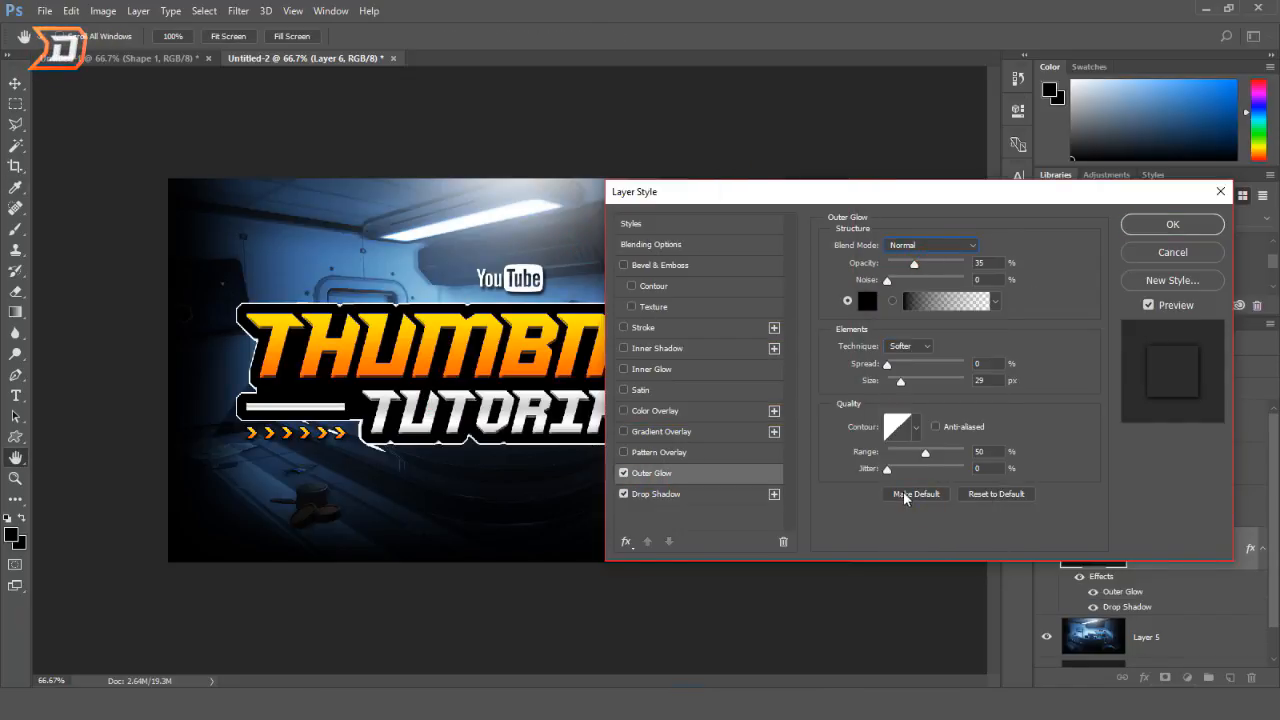
{"action": "left_click", "coordinate": [1172, 228]}
- Shrink the gradient layer to 98.44% width and 97.22% height so that it is inset evenly from all canvas edges
{"action": "key", "text": "ctrl+t"}
{"action": "scroll", "coordinate": [725, 370], "scroll_direction": "up", "scroll_amount": 5}
{"action": "left_click_drag", "start_coordinate": [657, 680], "coordinate": [743, 680]}
{"action": "left_click_drag", "start_coordinate": [621, 360], "coordinate": [610, 360]}
{"action": "left_click_drag", "start_coordinate": [993, 364], "coordinate": [993, 267]}
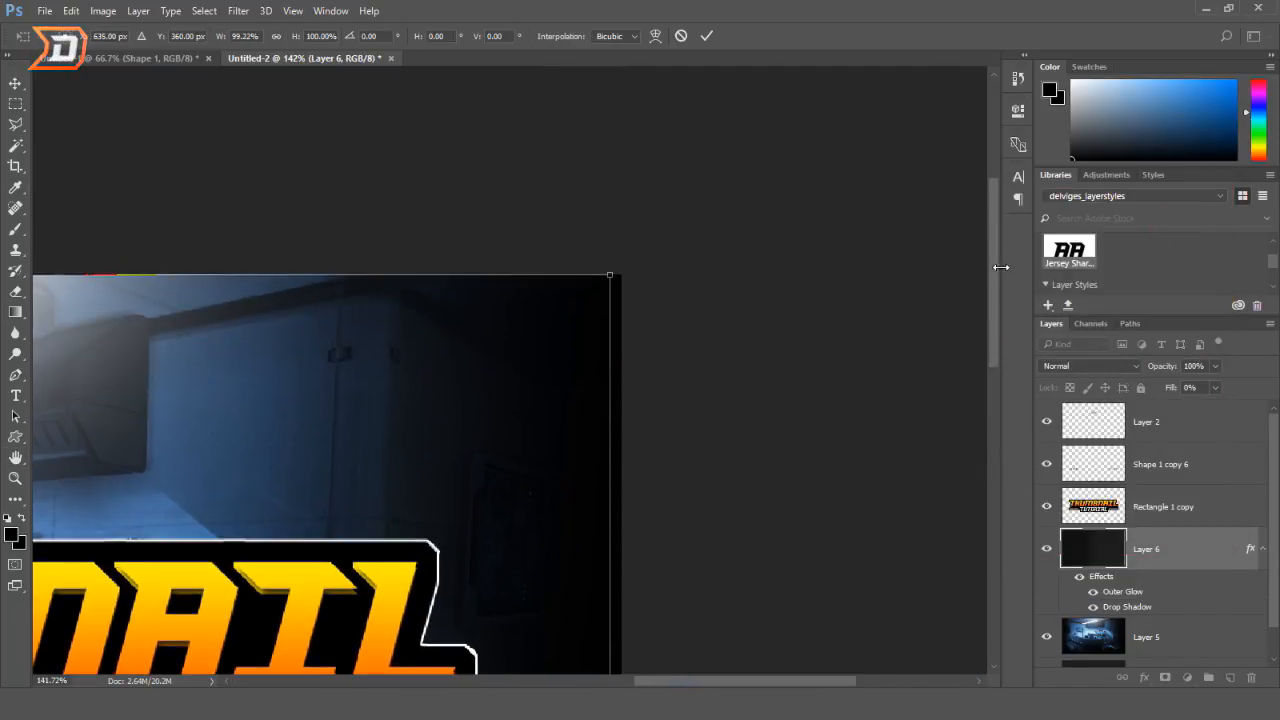
{"action": "left_click_drag", "start_coordinate": [574, 275], "coordinate": [569, 286]}
{"action": "left_click_drag", "start_coordinate": [992, 314], "coordinate": [992, 540]}
{"action": "left_click_drag", "start_coordinate": [595, 365], "coordinate": [589, 355]}
{"action": "left_click_drag", "start_coordinate": [802, 680], "coordinate": [509, 672]}
{"action": "left_click_drag", "start_coordinate": [436, 292], "coordinate": [445, 293]}
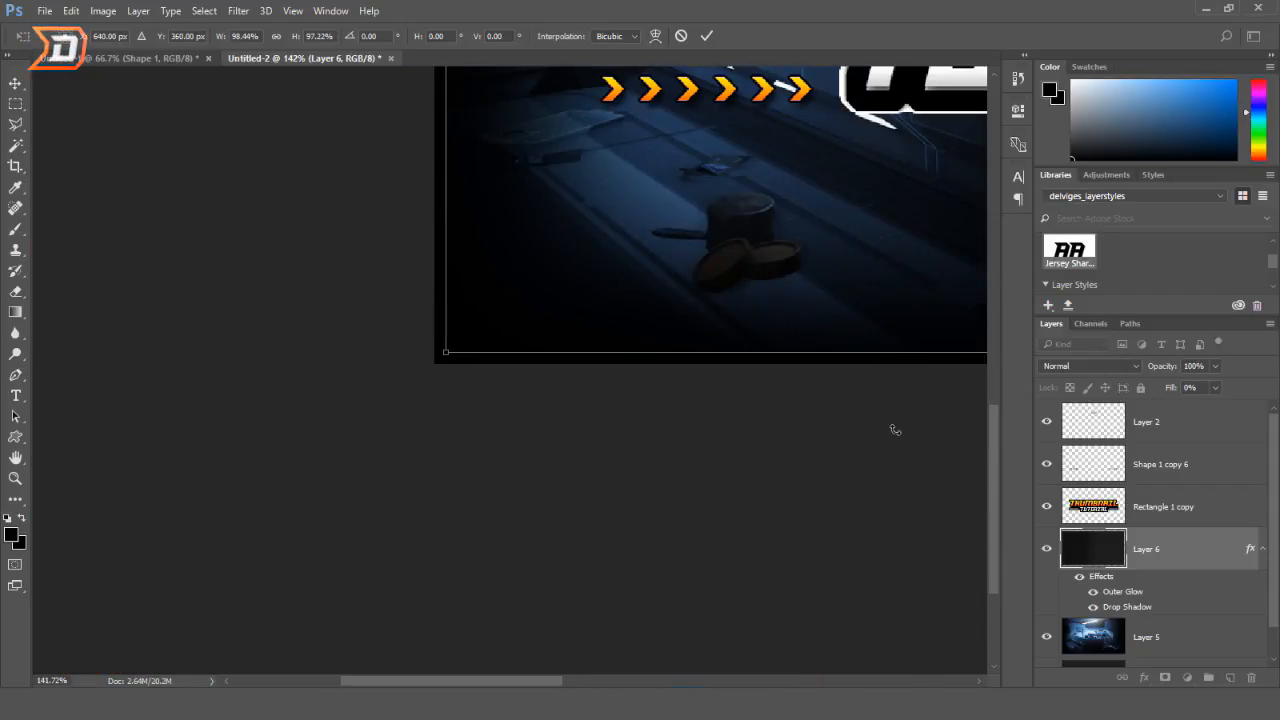
{"action": "scroll", "coordinate": [577, 276], "scroll_direction": "up", "scroll_amount": 10}
{"action": "left_click", "coordinate": [707, 37]}
{"action": "key", "text": "ctrl+0"}
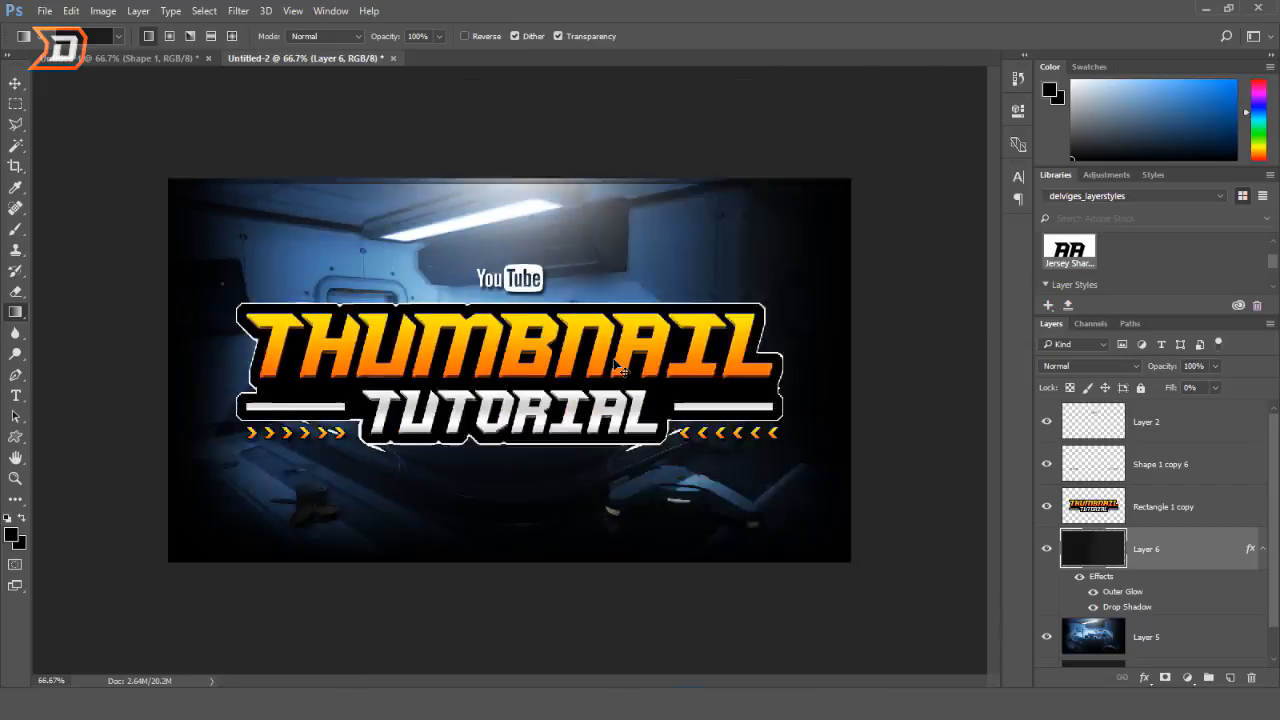
- Add a white Inner Glow in Overlay mode with a size of 21 px to the inset gradient layer
{"action": "double_click", "coordinate": [1190, 552]}
{"action": "left_click", "coordinate": [652, 369]}
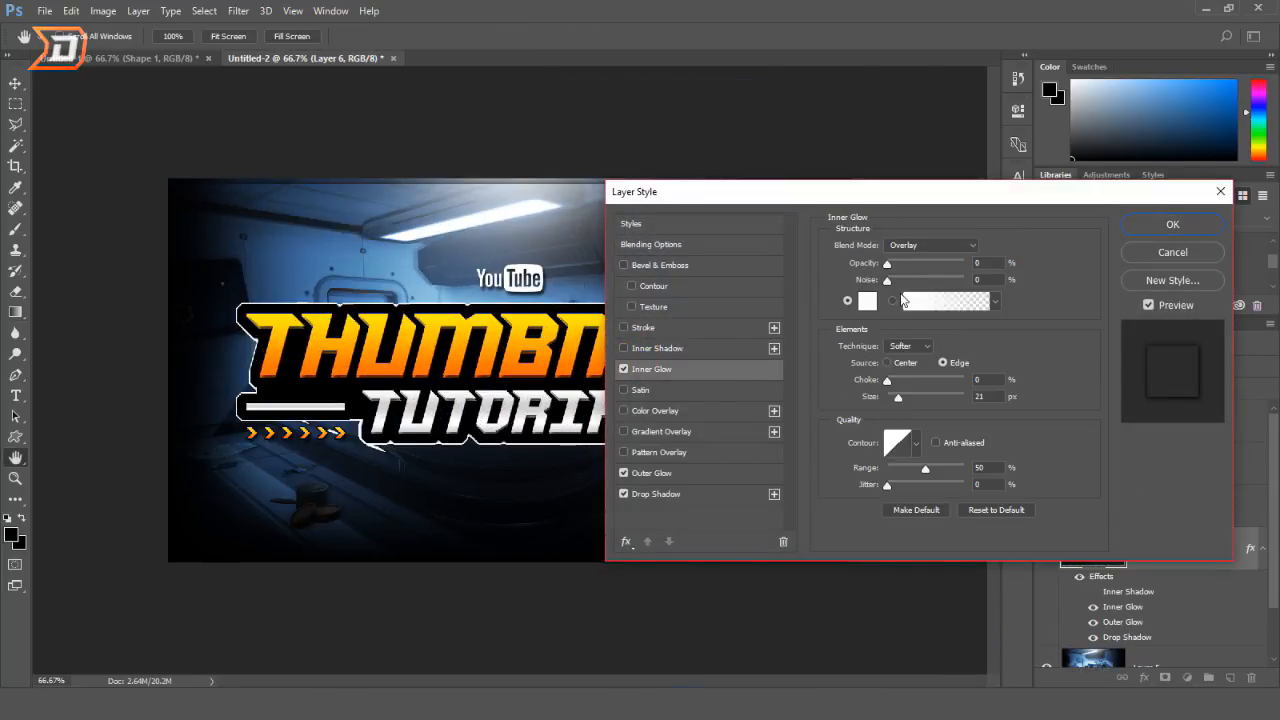
{"action": "left_click", "coordinate": [1172, 224]}
- Try a Gradient Overlay on the inset gradient layer
{"action": "double_click", "coordinate": [1190, 552]}
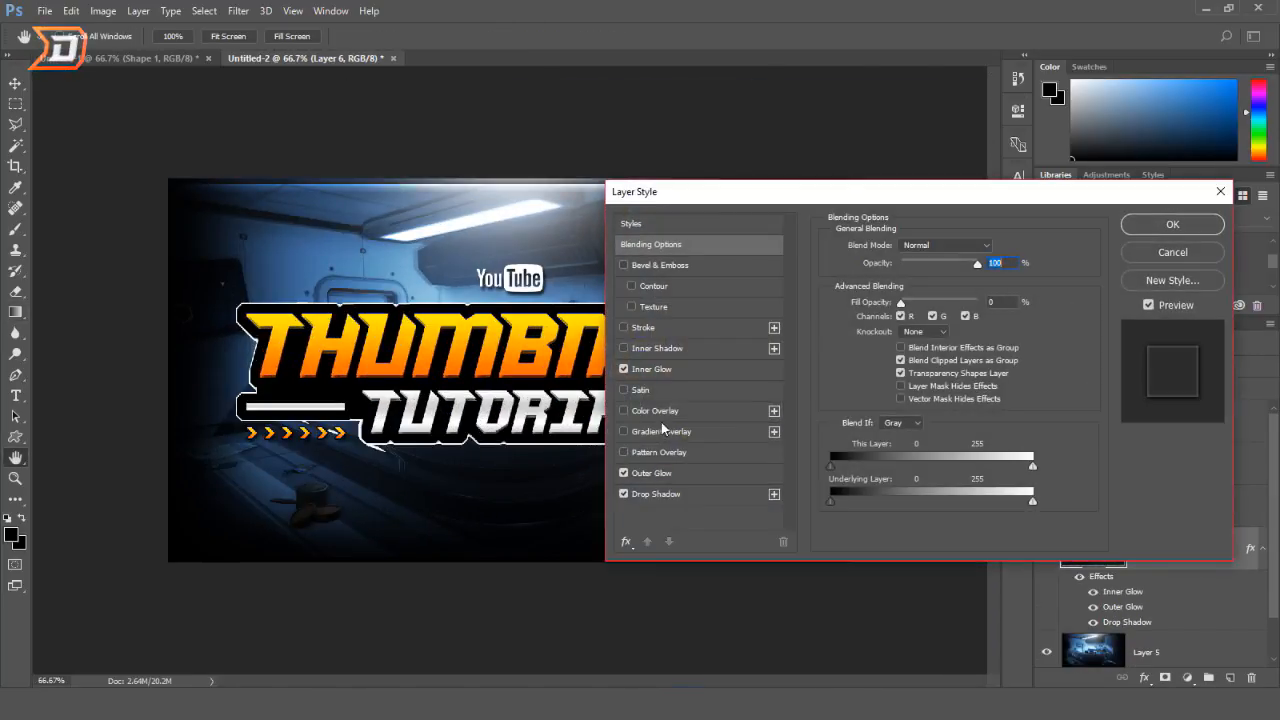
{"action": "left_click", "coordinate": [661, 431]}
{"action": "left_click", "coordinate": [624, 431]}
{"action": "left_click", "coordinate": [745, 247]}
{"action": "left_click", "coordinate": [1172, 224]}
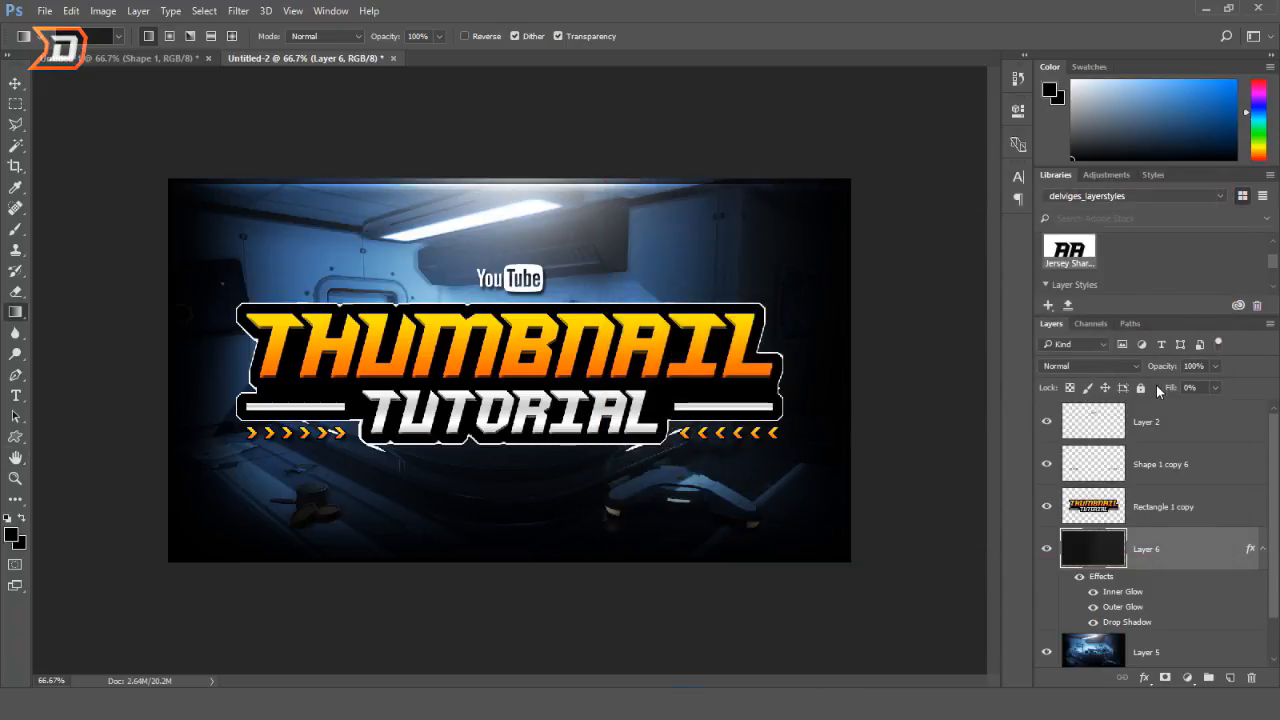
- Duplicate the inset gradient layer and flip the copy vertically
{"action": "key", "text": "ctrl+j"}
{"action": "right_click", "coordinate": [614, 374]}
{"action": "left_click", "coordinate": [668, 632]}
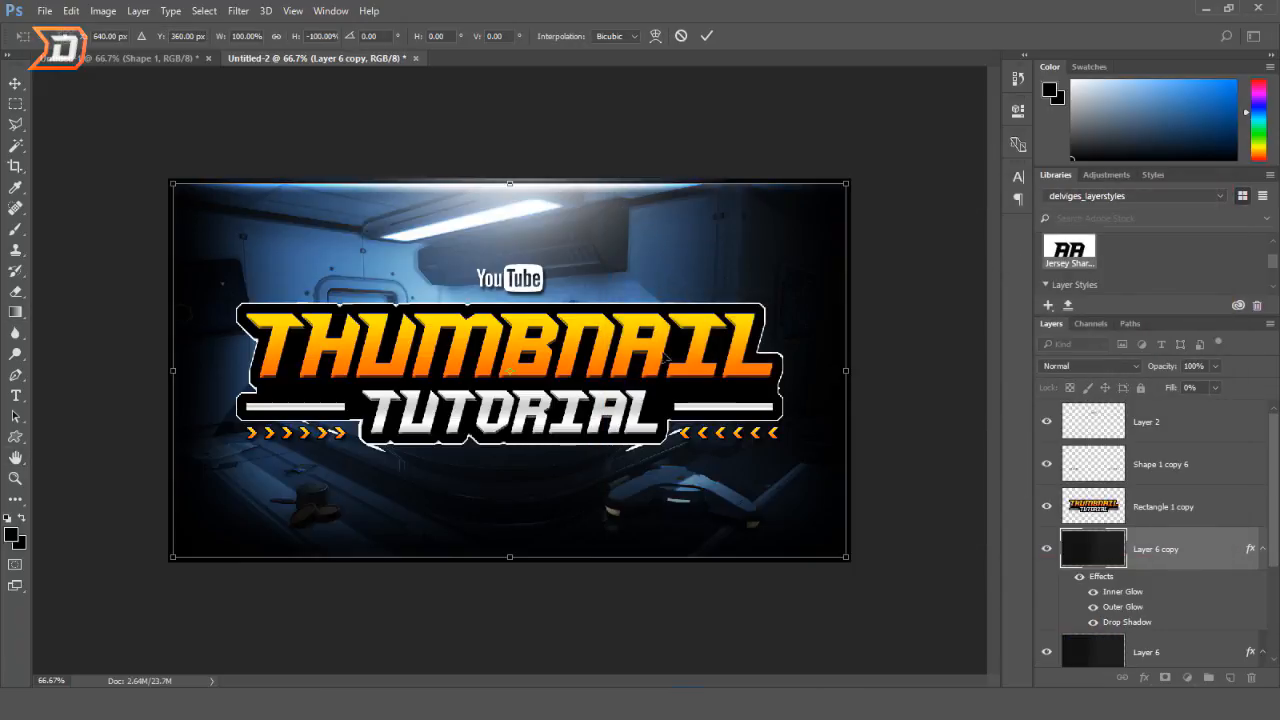
{"action": "mouse_move", "coordinate": [631, 517]}
{"action": "left_mouse_down"}
{"action": "mouse_move", "coordinate": [631, 611]}
{"action": "mouse_move", "coordinate": [631, 536]}
{"action": "left_mouse_up"}
{"action": "key", "text": "Return"}
- Look over the layer stack and the MAKE THIS arrow artwork in the other open document
{"action": "scroll", "coordinate": [676, 440], "scroll_direction": "down", "scroll_amount": 4}
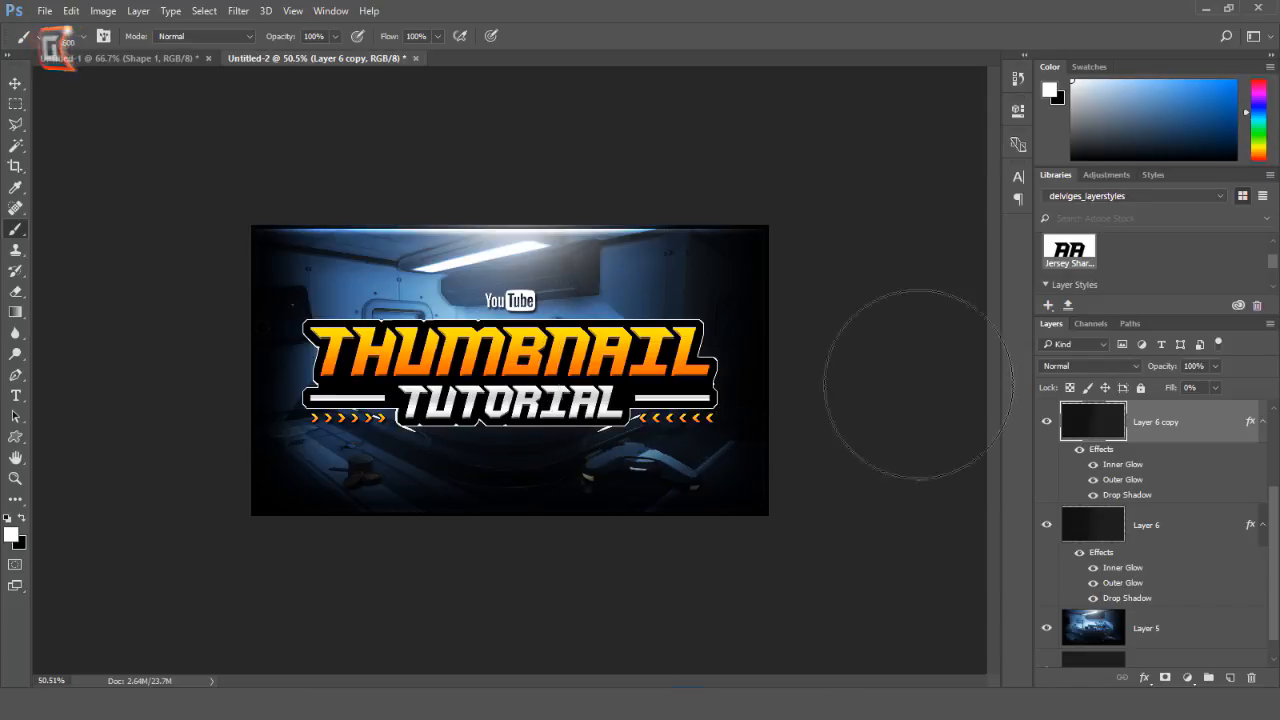
{"action": "scroll", "coordinate": [1173, 520], "scroll_direction": "up", "scroll_amount": 3}
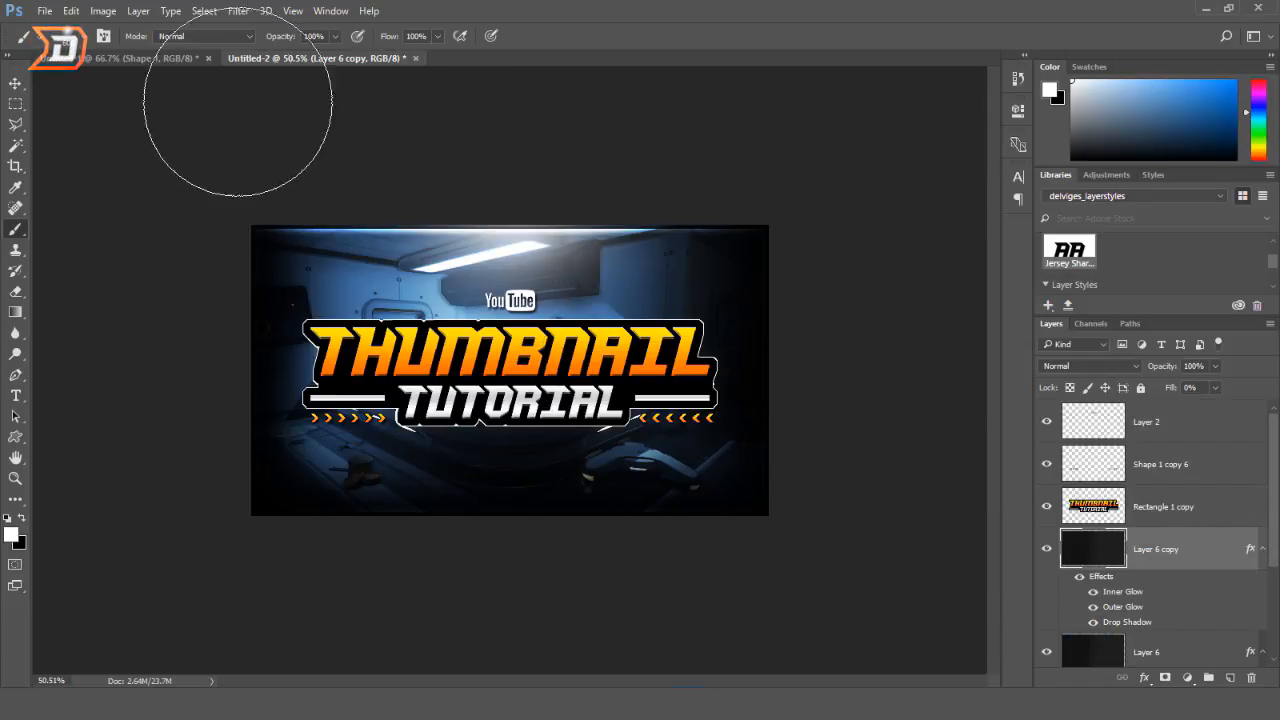
{"action": "left_click", "coordinate": [177, 57]}
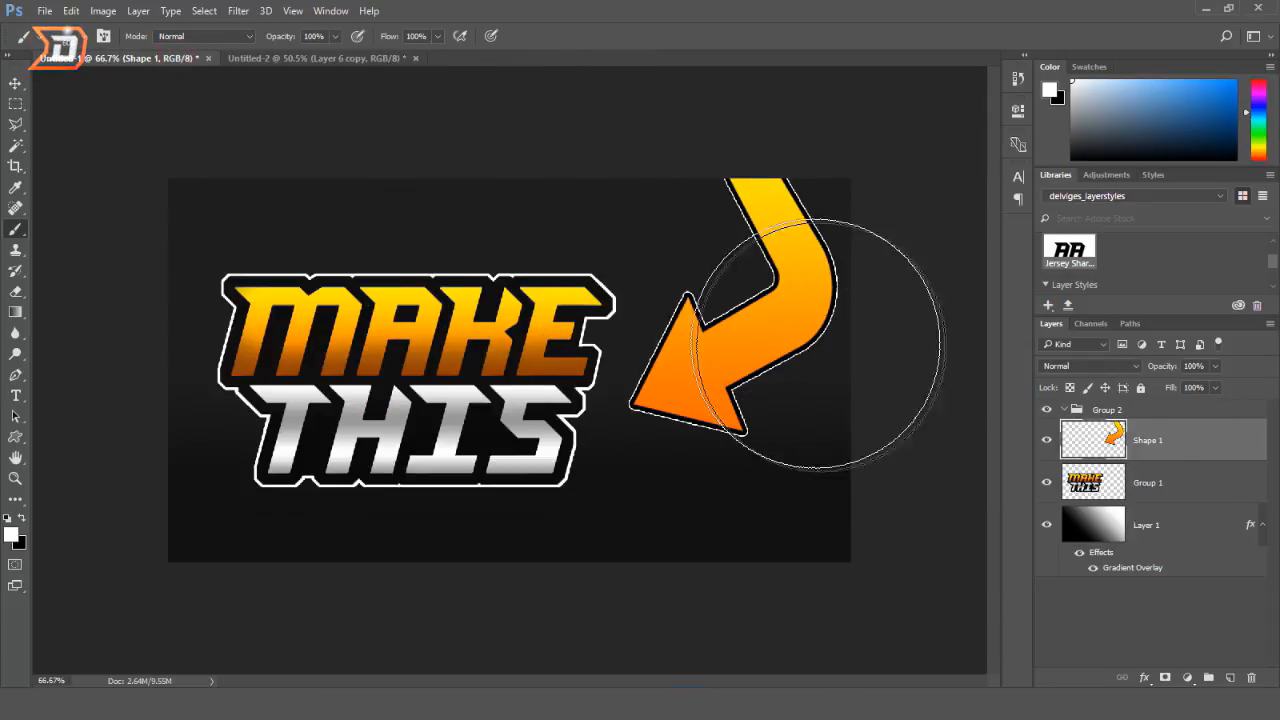
{"action": "left_click", "coordinate": [310, 57]}
- Add a new layer above Layer 2 and draw a white U-turn arrow custom shape over the left part of the title
{"action": "left_click", "coordinate": [1173, 422]}
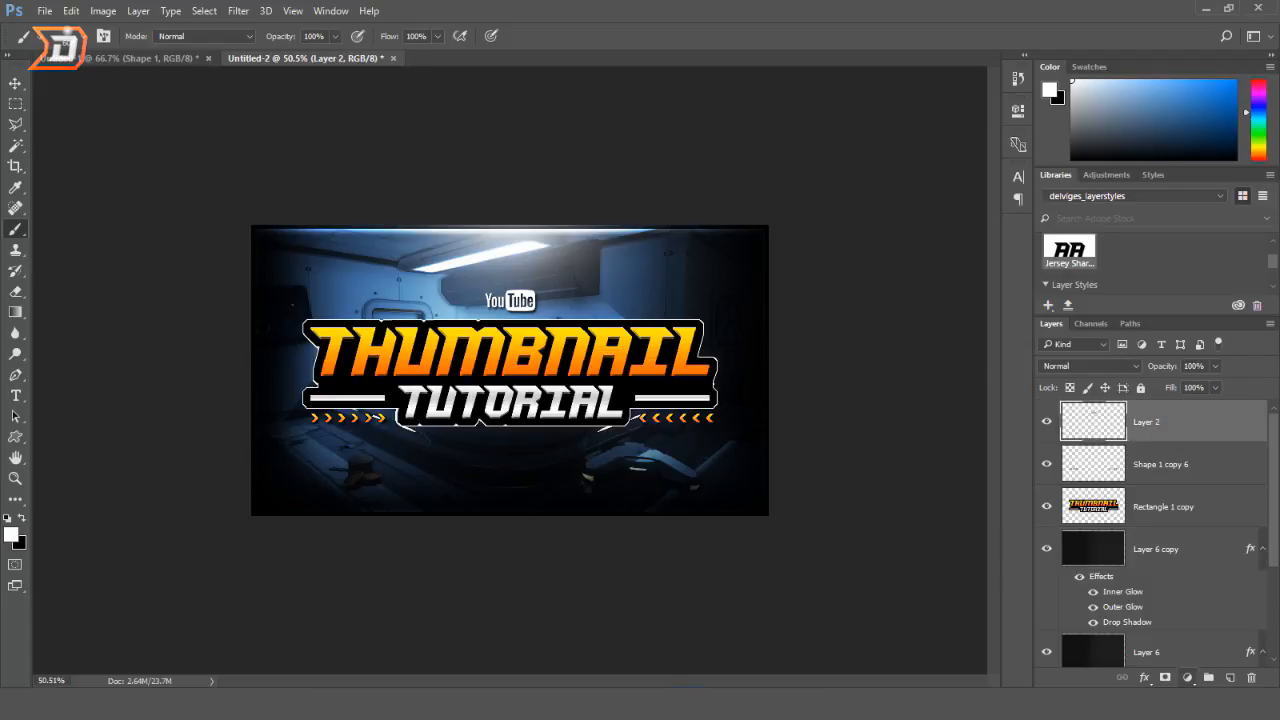
{"action": "left_click", "coordinate": [1230, 677]}
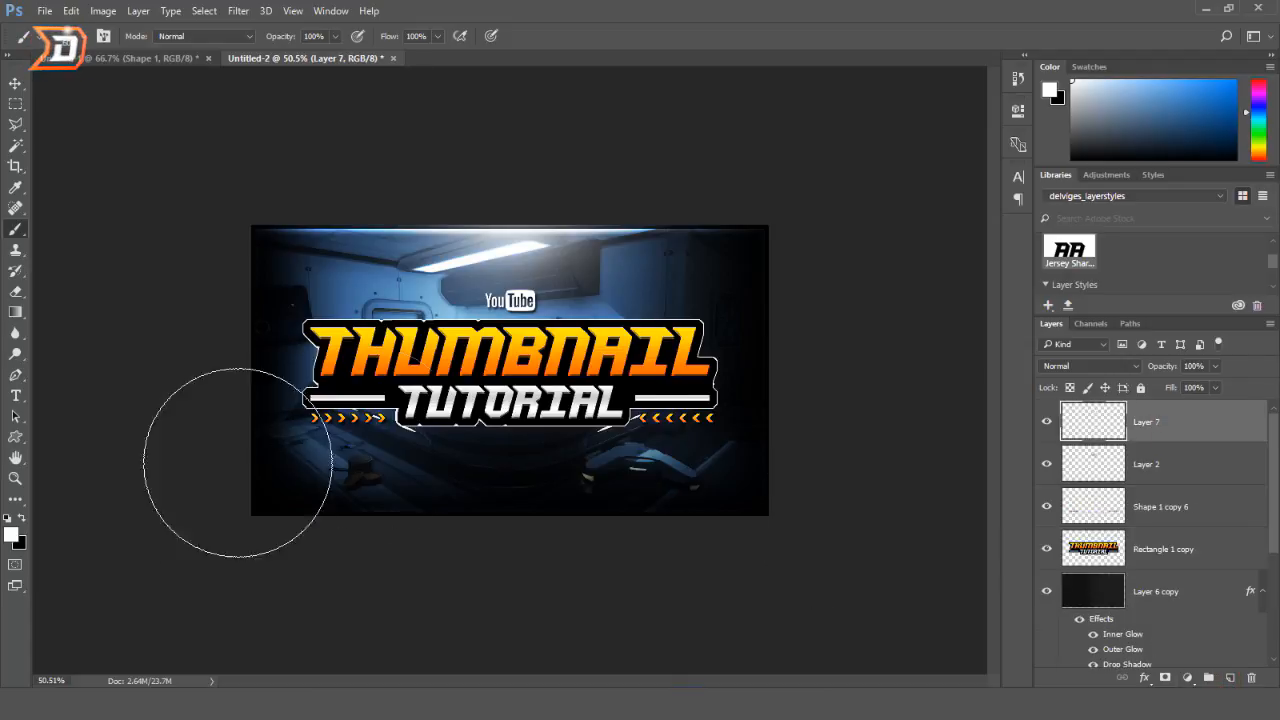
{"action": "left_click", "coordinate": [15, 438]}
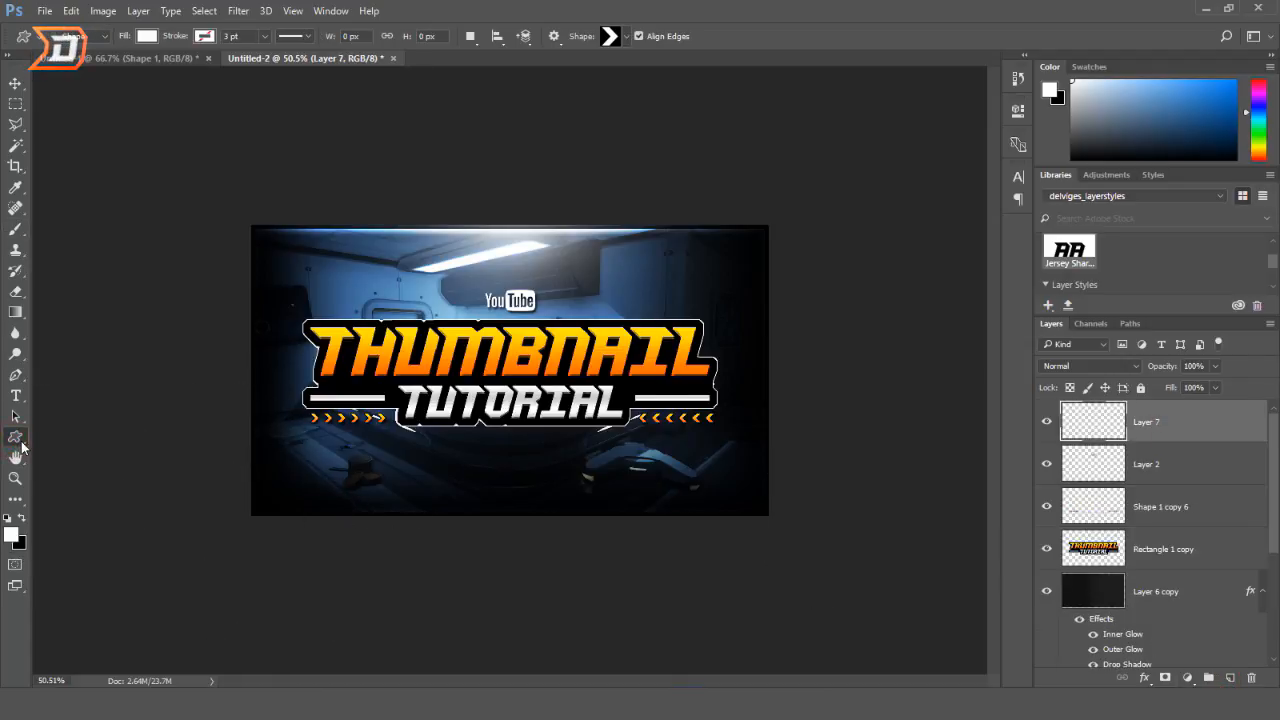
{"action": "left_click", "coordinate": [21, 445]}
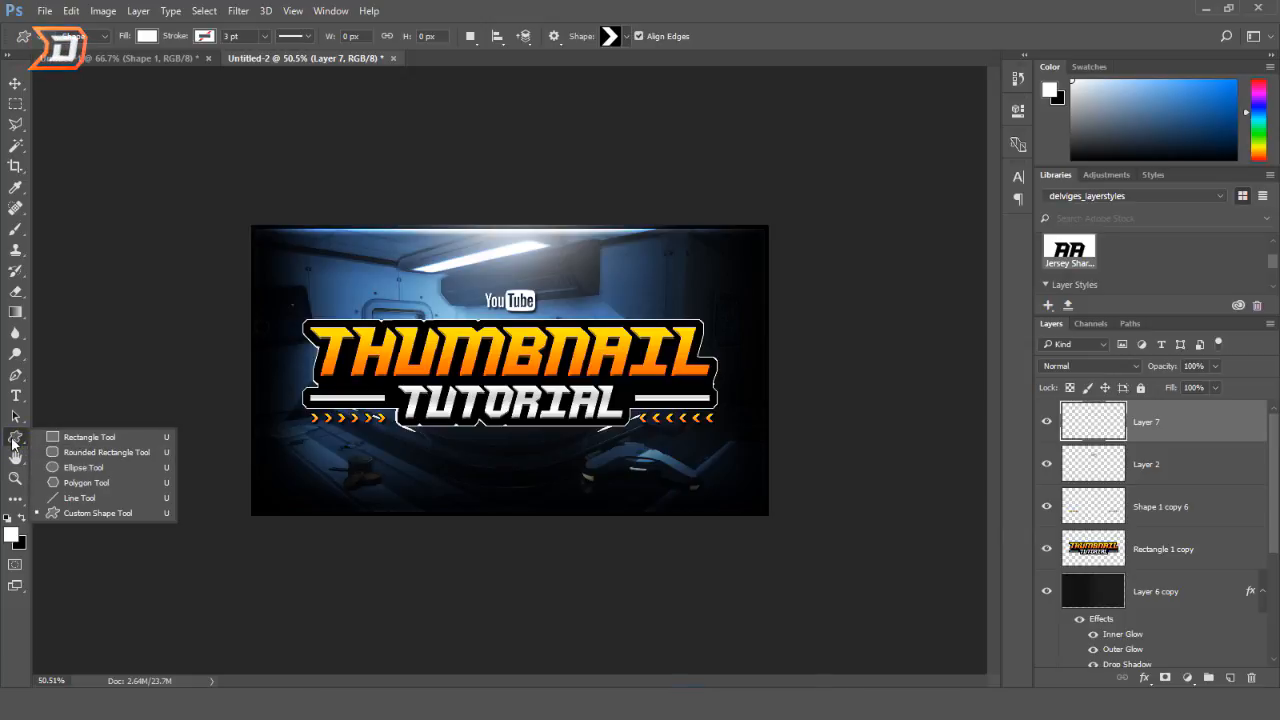
{"action": "left_click", "coordinate": [85, 514]}
{"action": "left_click", "coordinate": [624, 37]}
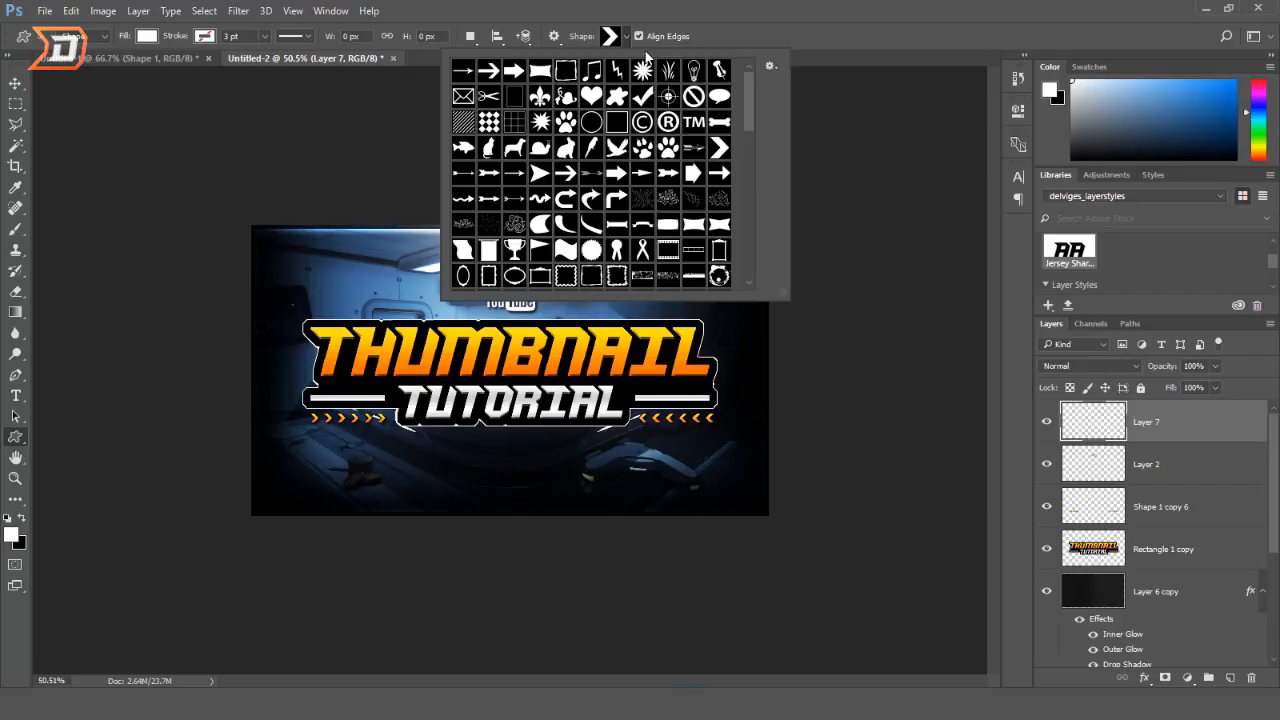
{"action": "left_click", "coordinate": [769, 69]}
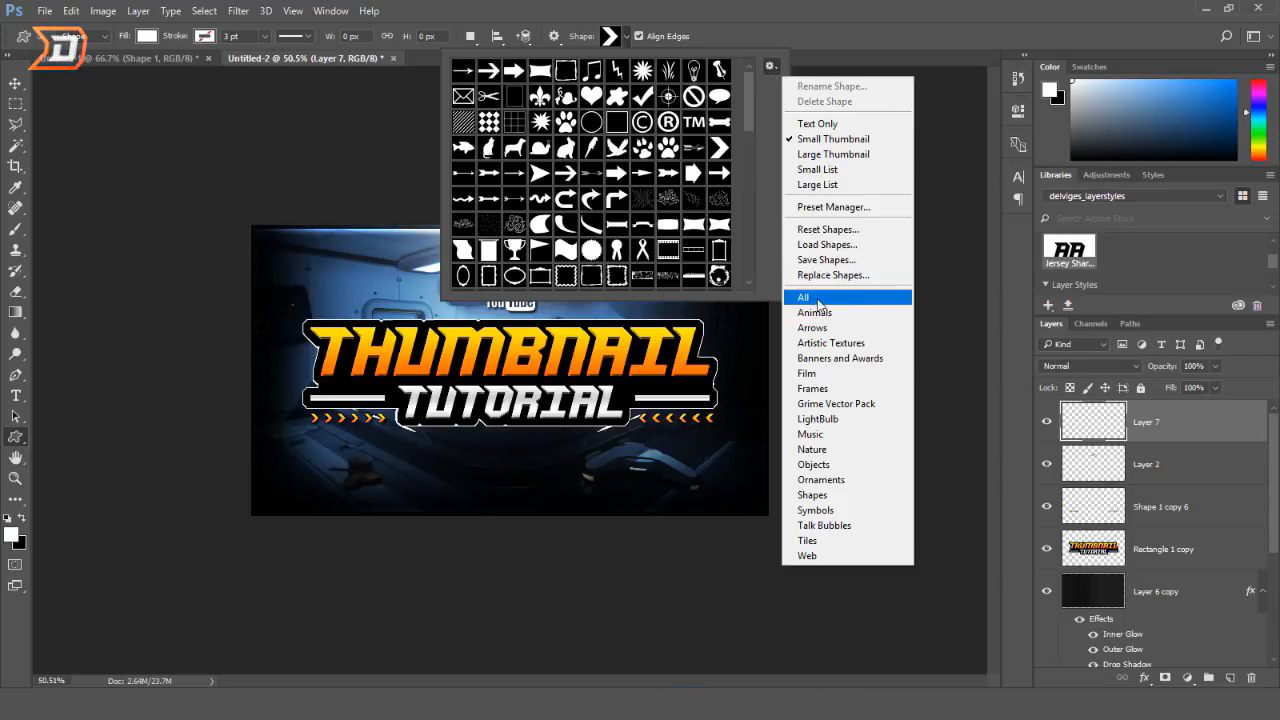
{"action": "left_click", "coordinate": [747, 116]}
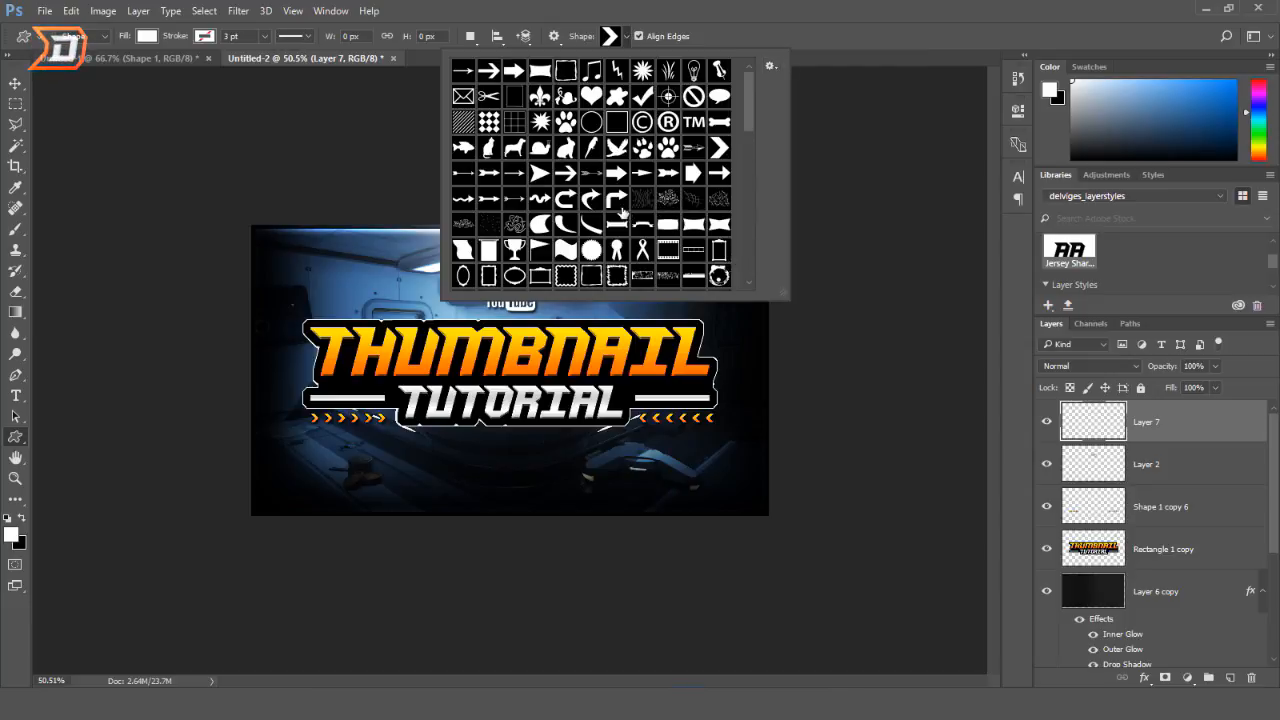
{"action": "left_click", "coordinate": [627, 36]}
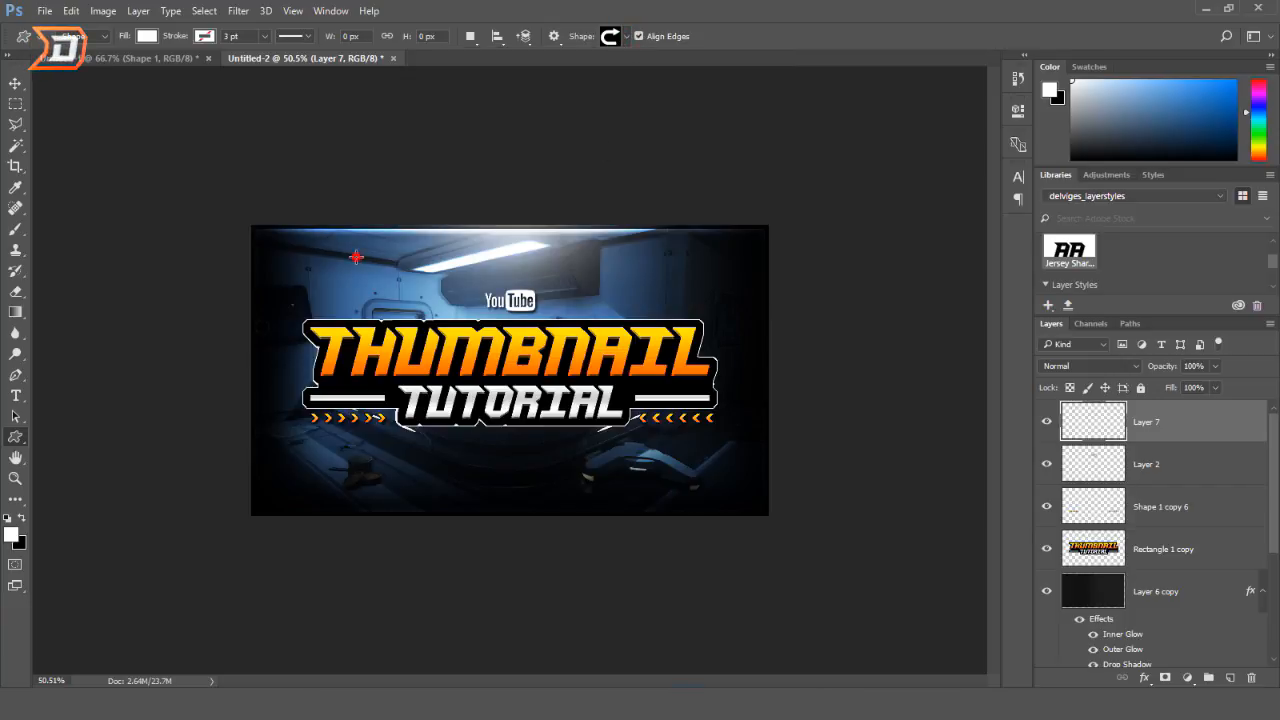
{"action": "left_click_drag", "start_coordinate": [356, 257], "coordinate": [460, 350]}
- Rasterize the arrow shape layer and move the arrow below the left end of the title
{"action": "left_click", "coordinate": [15, 83]}
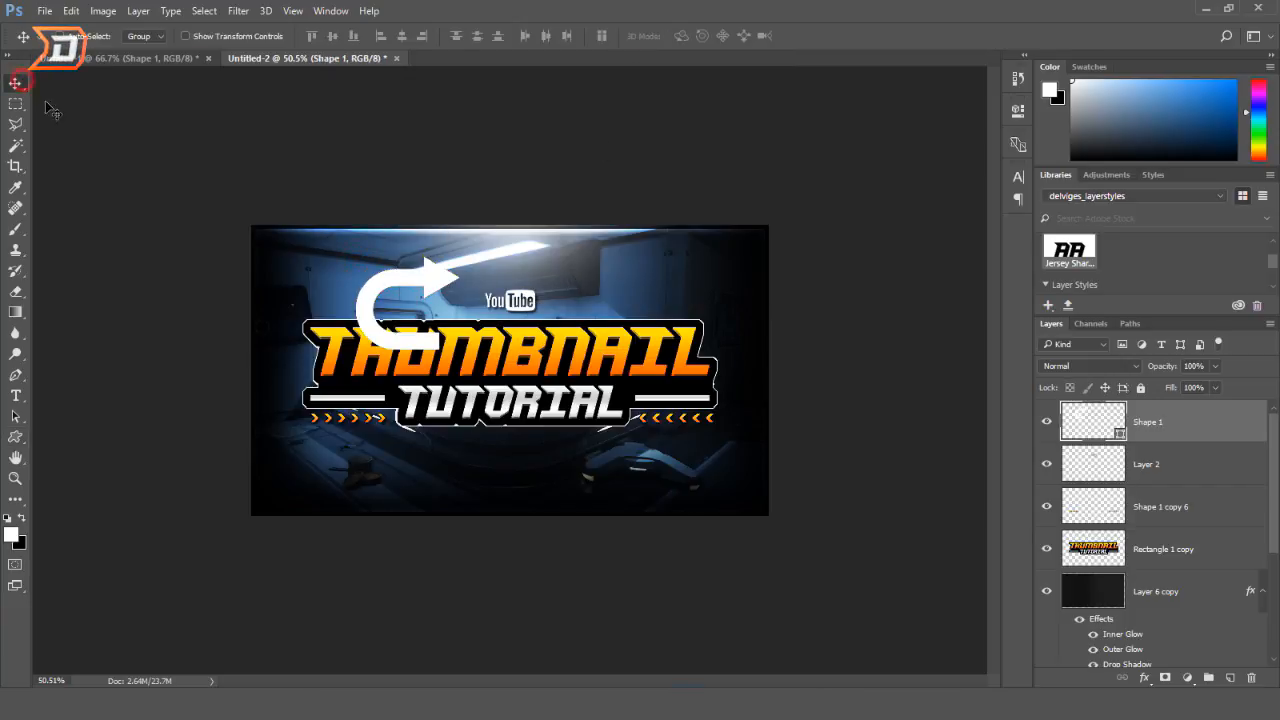
{"action": "scroll", "coordinate": [301, 302], "scroll_direction": "up", "scroll_amount": 5}
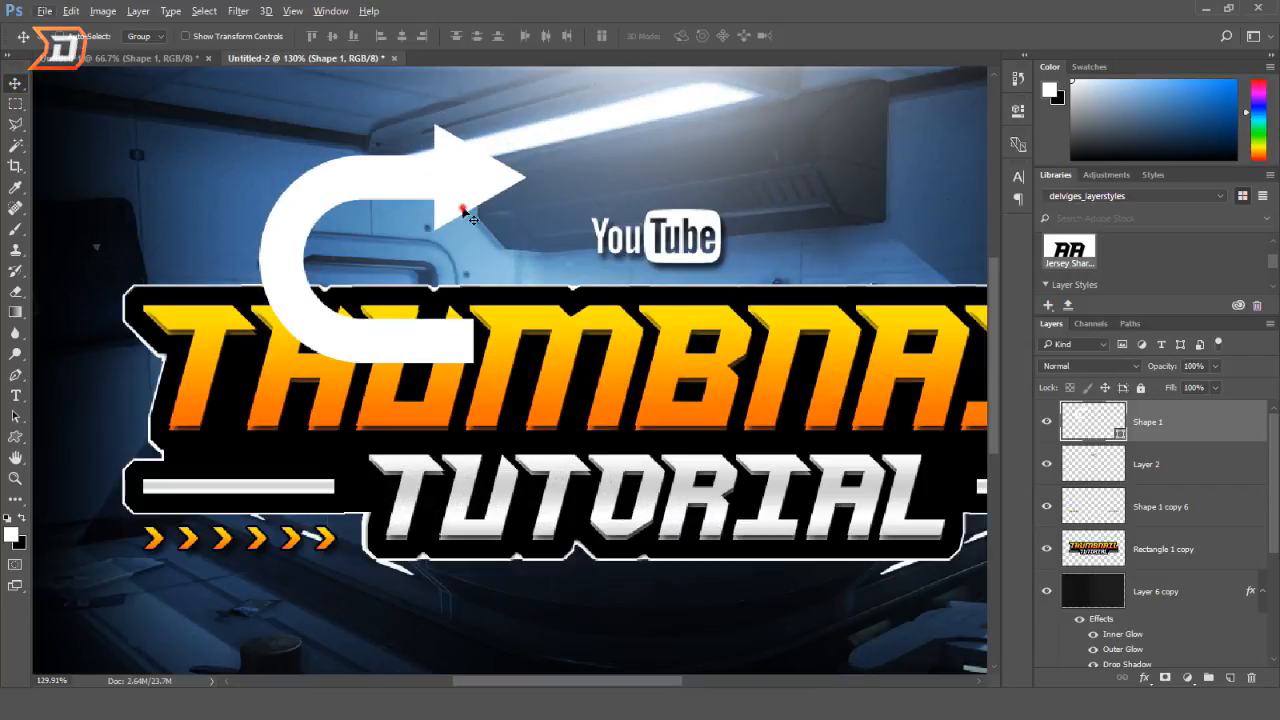
{"action": "left_click_drag", "start_coordinate": [467, 216], "coordinate": [530, 228]}
{"action": "key", "text": "ctrl+0"}
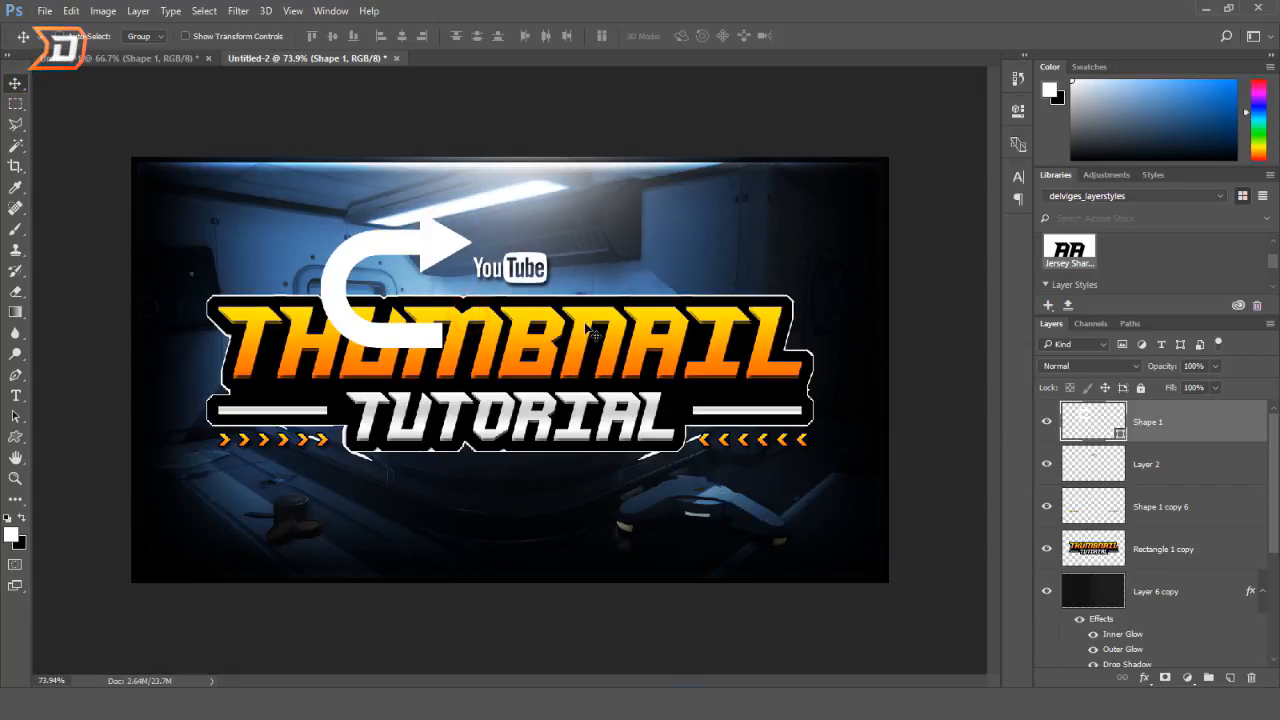
{"action": "right_click", "coordinate": [1197, 428]}
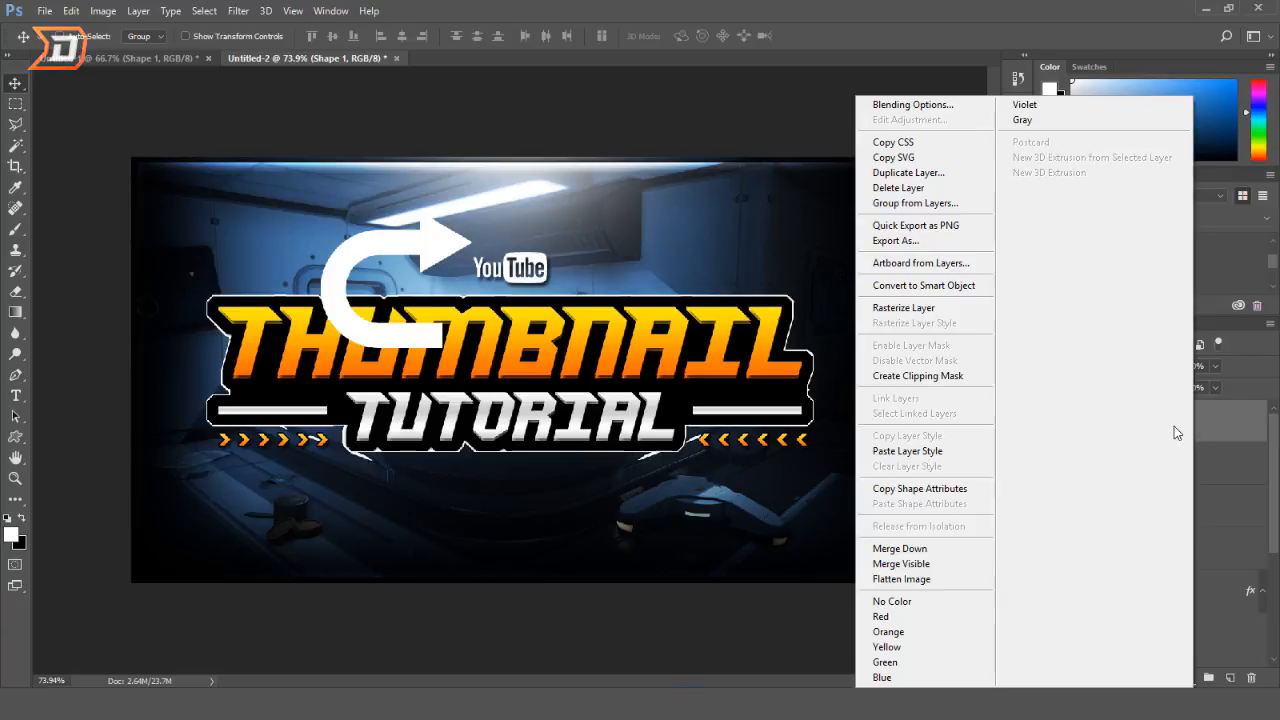
{"action": "left_click", "coordinate": [915, 307]}
{"action": "left_click_drag", "start_coordinate": [420, 267], "coordinate": [318, 510]}
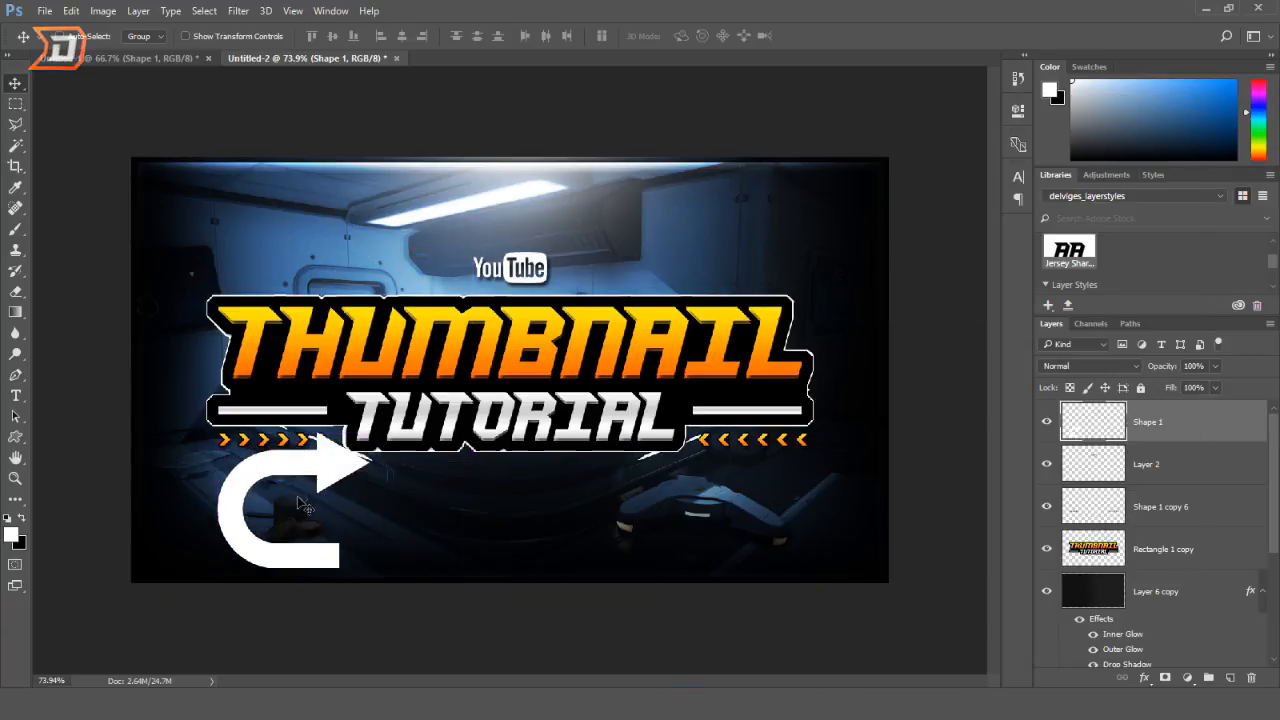
- Give the arrow an orange-to-yellow linear Gradient Overlay, a smaller white Overlay Inner Glow, a Drop Shadow and a black 29 px Outer Glow at 35% opacity
{"action": "double_click", "coordinate": [1233, 430]}
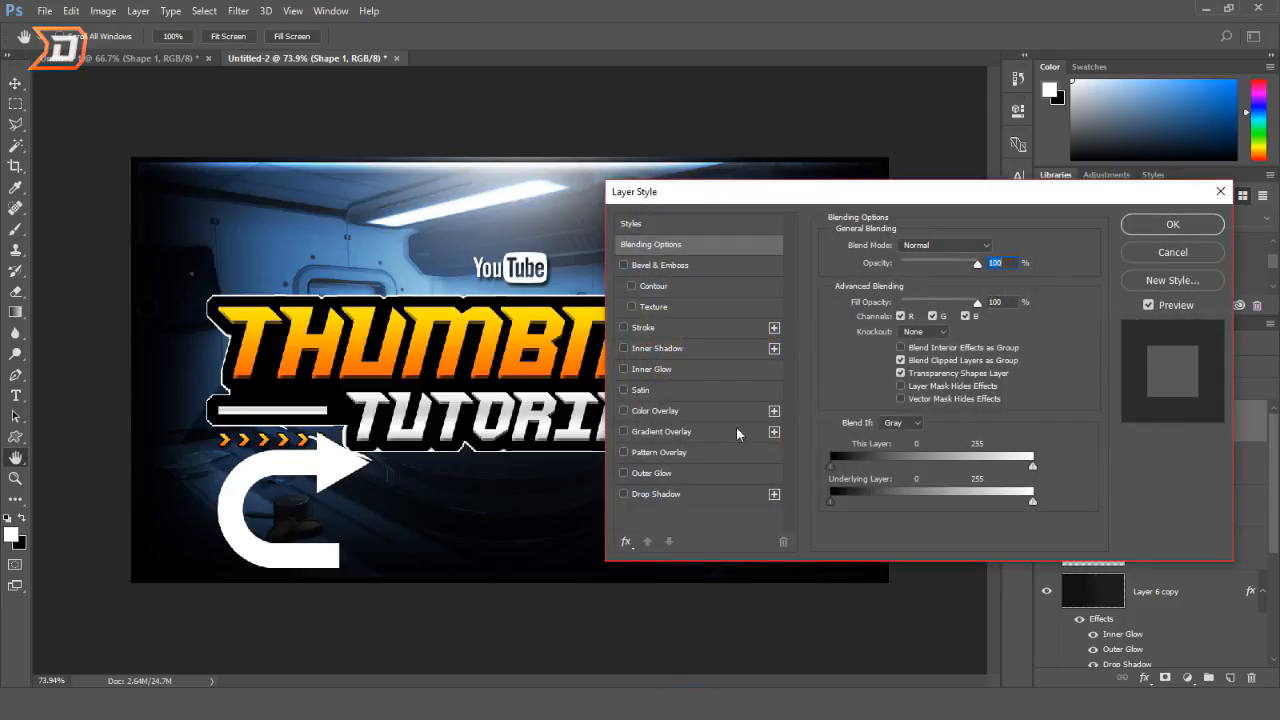
{"action": "left_click", "coordinate": [660, 431]}
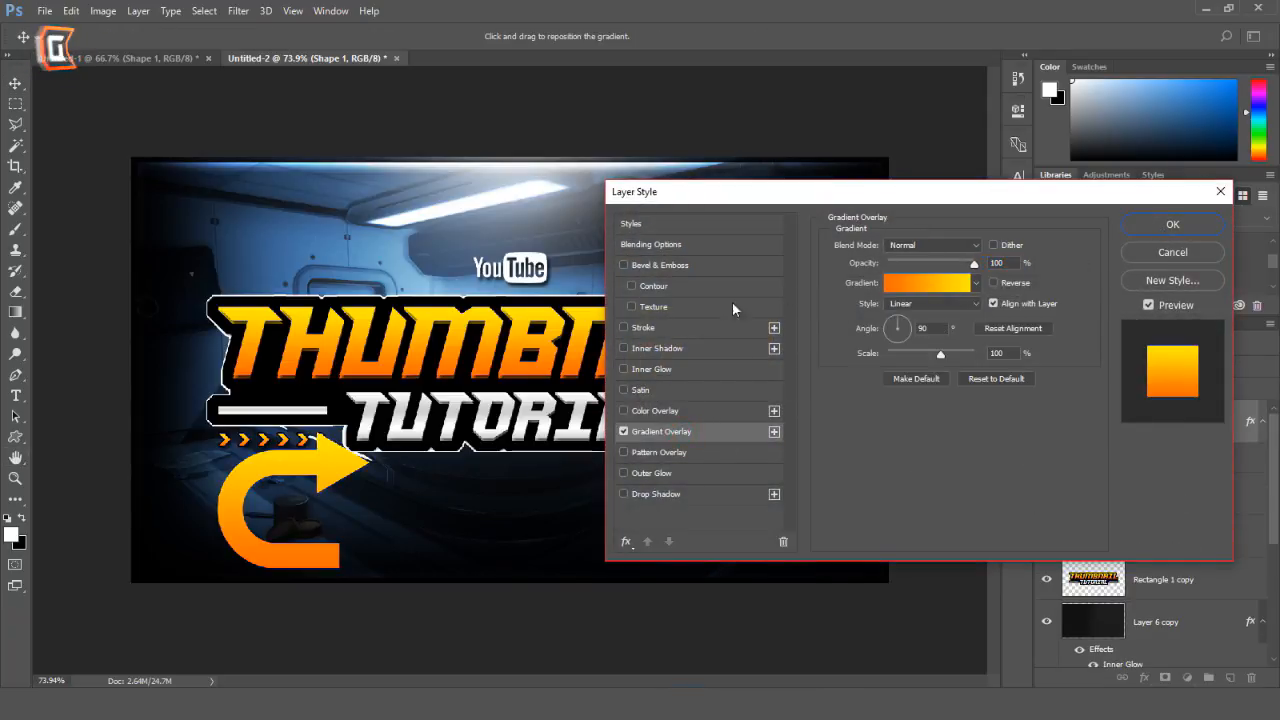
{"action": "left_click", "coordinate": [645, 369]}
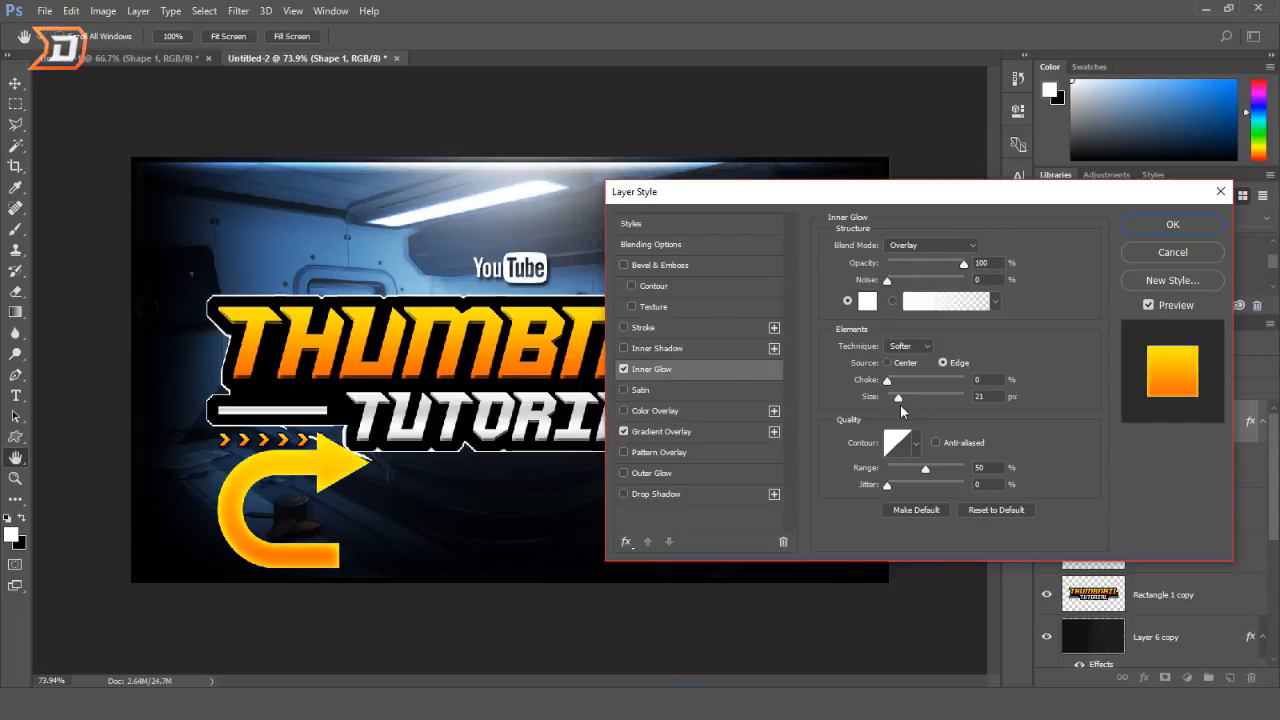
{"action": "left_click_drag", "start_coordinate": [899, 399], "coordinate": [892, 399]}
{"action": "left_click", "coordinate": [657, 494]}
{"action": "left_click", "coordinate": [712, 471]}
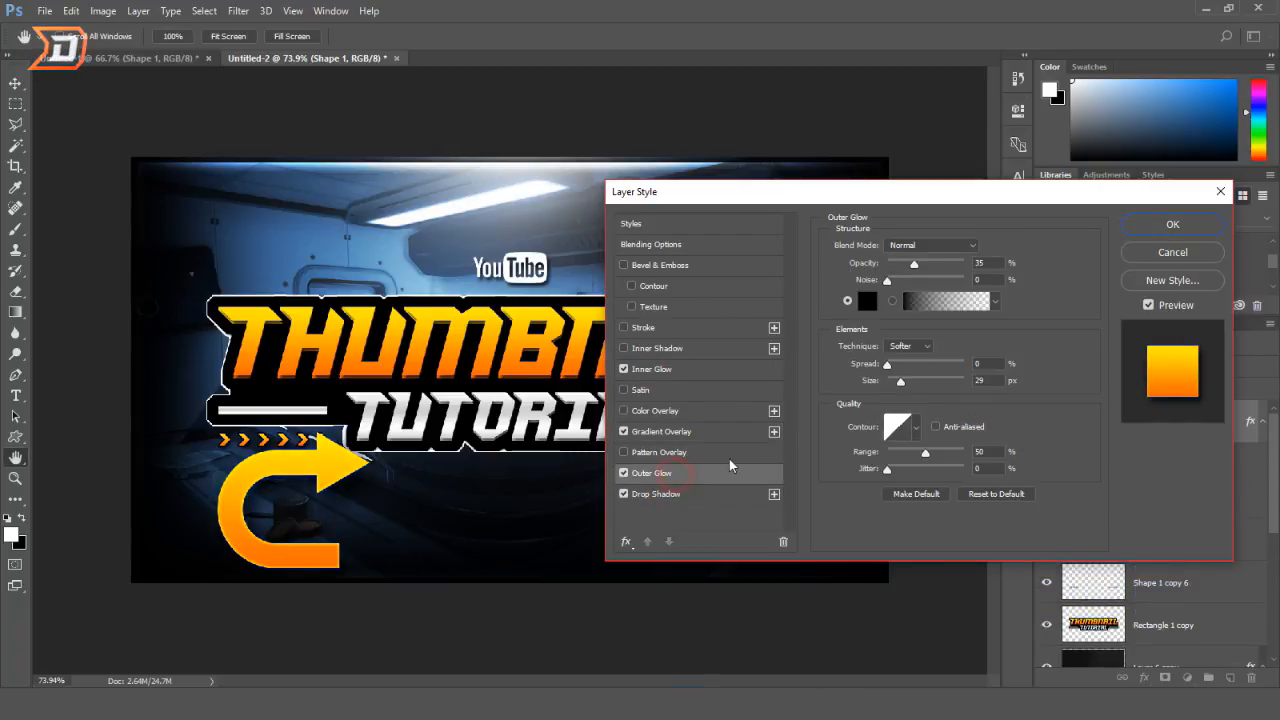
{"action": "key", "text": "Return"}
- Enlarge and rotate the arrow so it points from the canvas's upper-right corner at the title, and place its layer beneath the Rectangle 1 copy layer
{"action": "key", "text": "ctrl+t"}
{"action": "left_click_drag", "start_coordinate": [338, 494], "coordinate": [321, 290]}
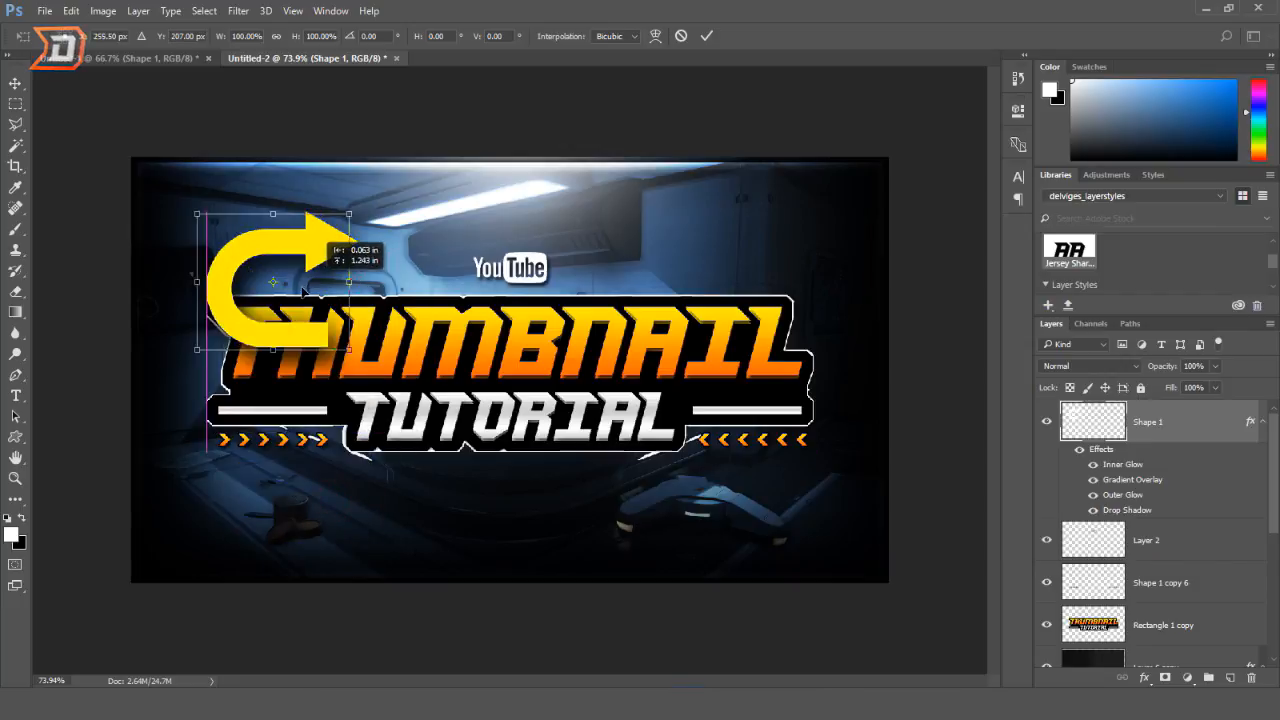
{"action": "left_click_drag", "start_coordinate": [390, 225], "coordinate": [430, 215]}
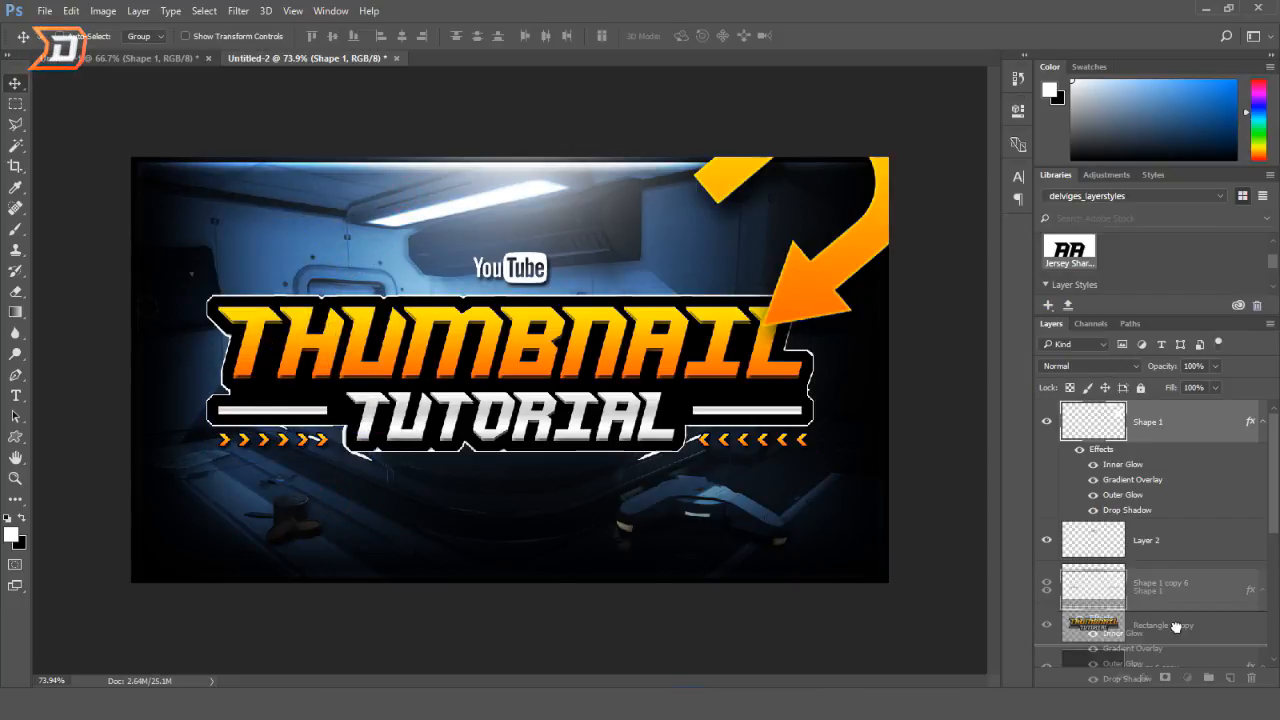
{"action": "left_click_drag", "start_coordinate": [1176, 627], "coordinate": [1149, 560]}
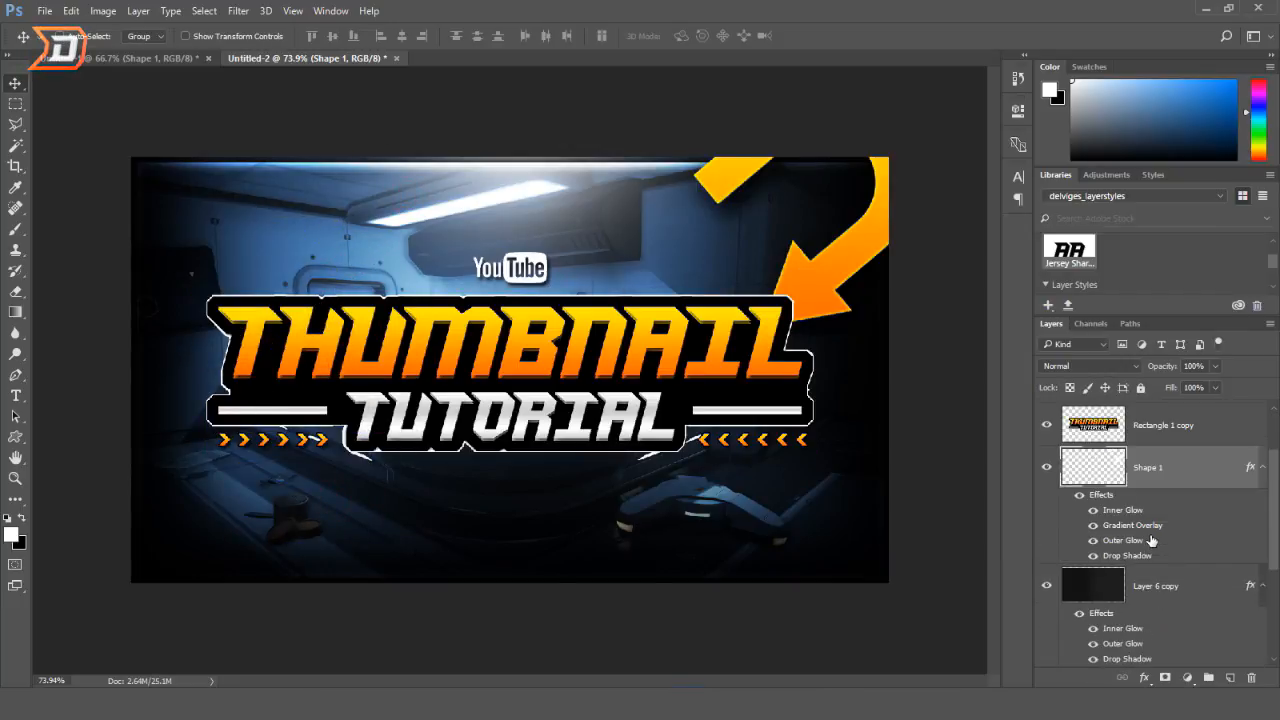
- Erase the arrow's tail end at the canvas's top edge using a rectangular marquee selection
{"action": "key", "text": "m"}
{"action": "left_click_drag", "start_coordinate": [634, 157], "coordinate": [800, 213]}
{"action": "key", "text": "Delete"}
{"action": "key", "text": "ctrl+d"}
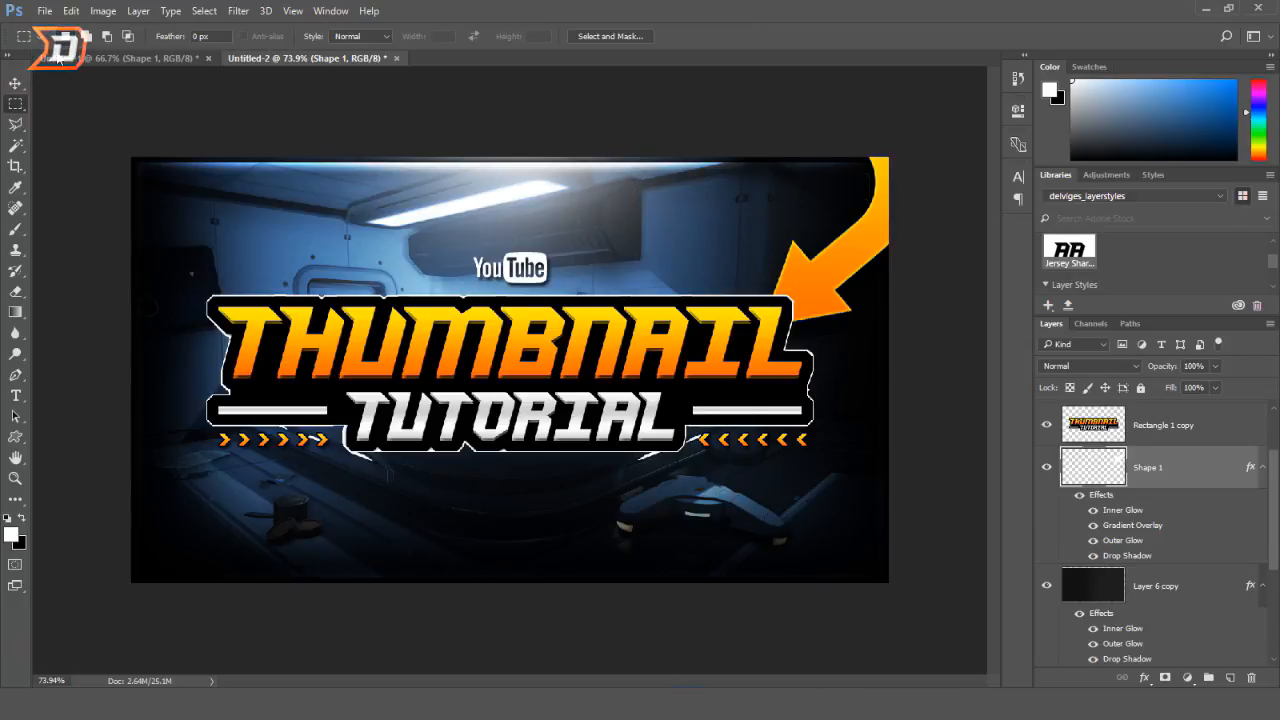
- Scale the arrow up to about 184% and place it partly beyond the canvas's right edge, pointing behind the title
{"action": "left_click", "coordinate": [12, 85]}
{"action": "left_click_drag", "start_coordinate": [859, 249], "coordinate": [722, 440]}
{"action": "key", "text": "ctrl+t"}
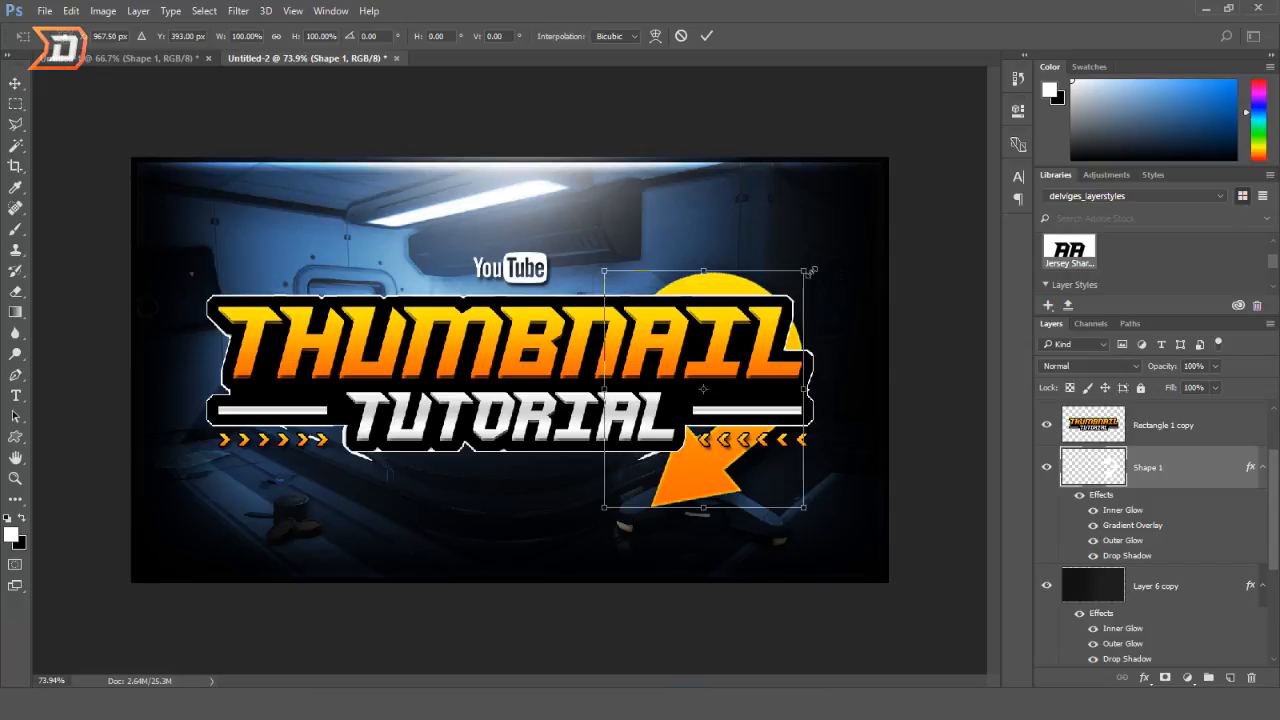
{"action": "left_click_drag", "start_coordinate": [810, 271], "coordinate": [934, 209]}
{"action": "left_click_drag", "start_coordinate": [771, 379], "coordinate": [930, 243]}
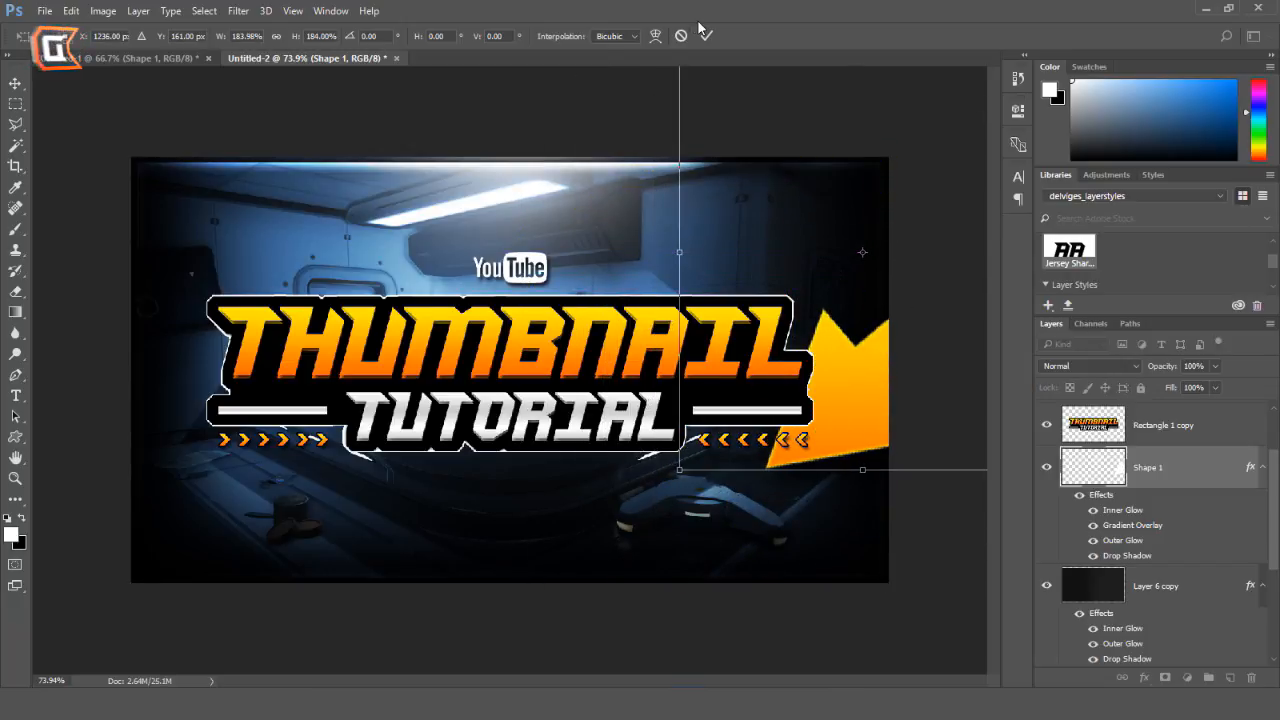
{"action": "left_click", "coordinate": [705, 34]}
- Delete the arrow's layer
{"action": "left_click", "coordinate": [1251, 677]}
{"action": "left_click", "coordinate": [626, 264]}
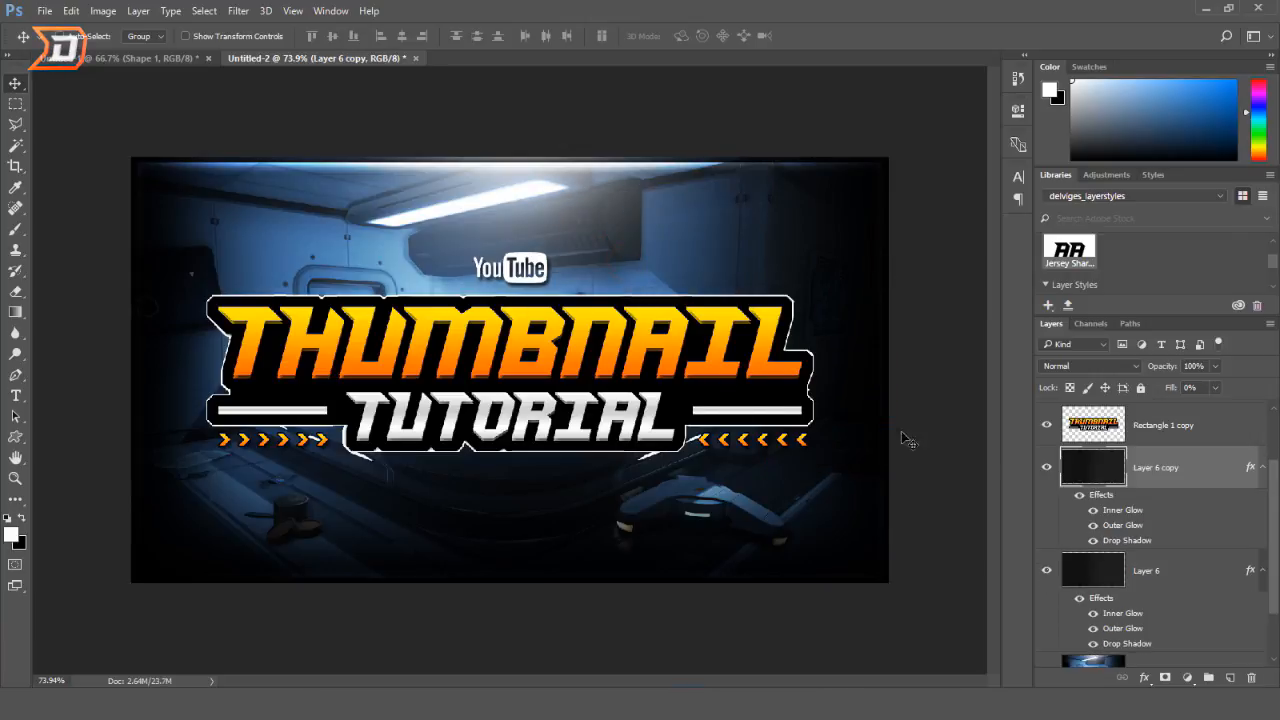
{"action": "scroll", "coordinate": [1191, 460], "scroll_direction": "up", "scroll_amount": 2}
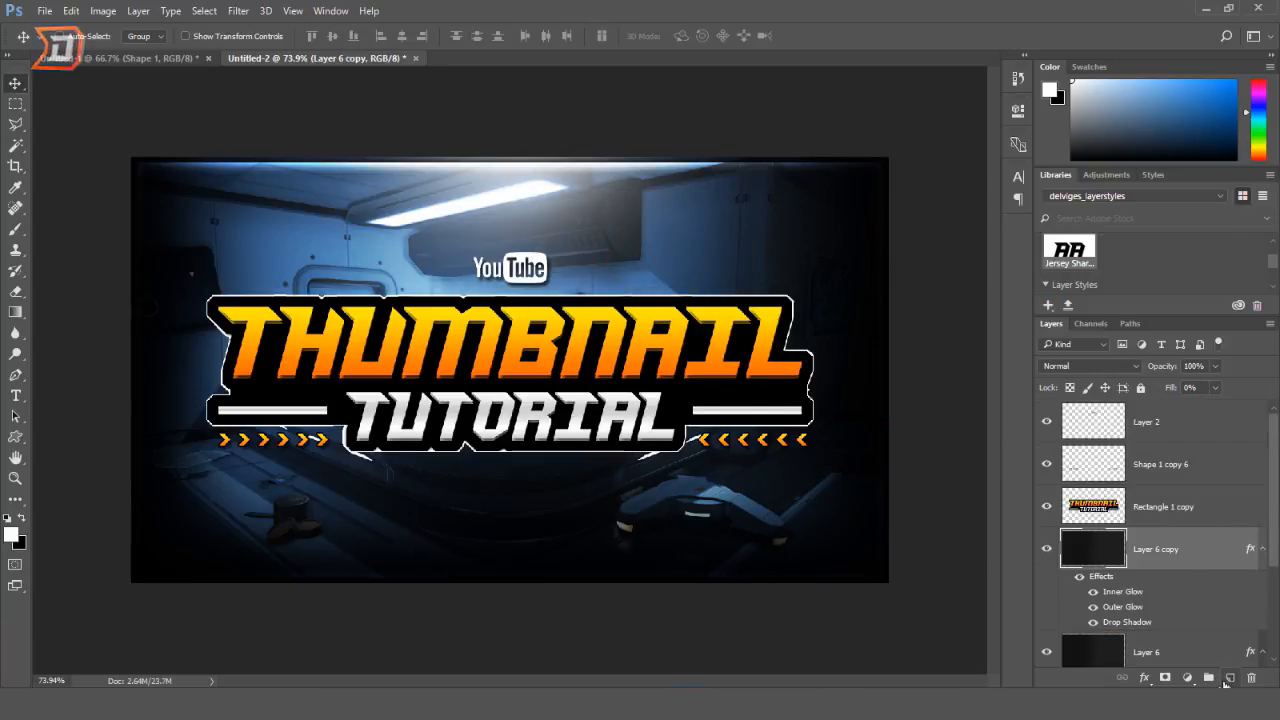
- Add a new layer directly above Layer 6 copy and choose a large scattered-particle brush preset
{"action": "left_click", "coordinate": [1231, 678]}
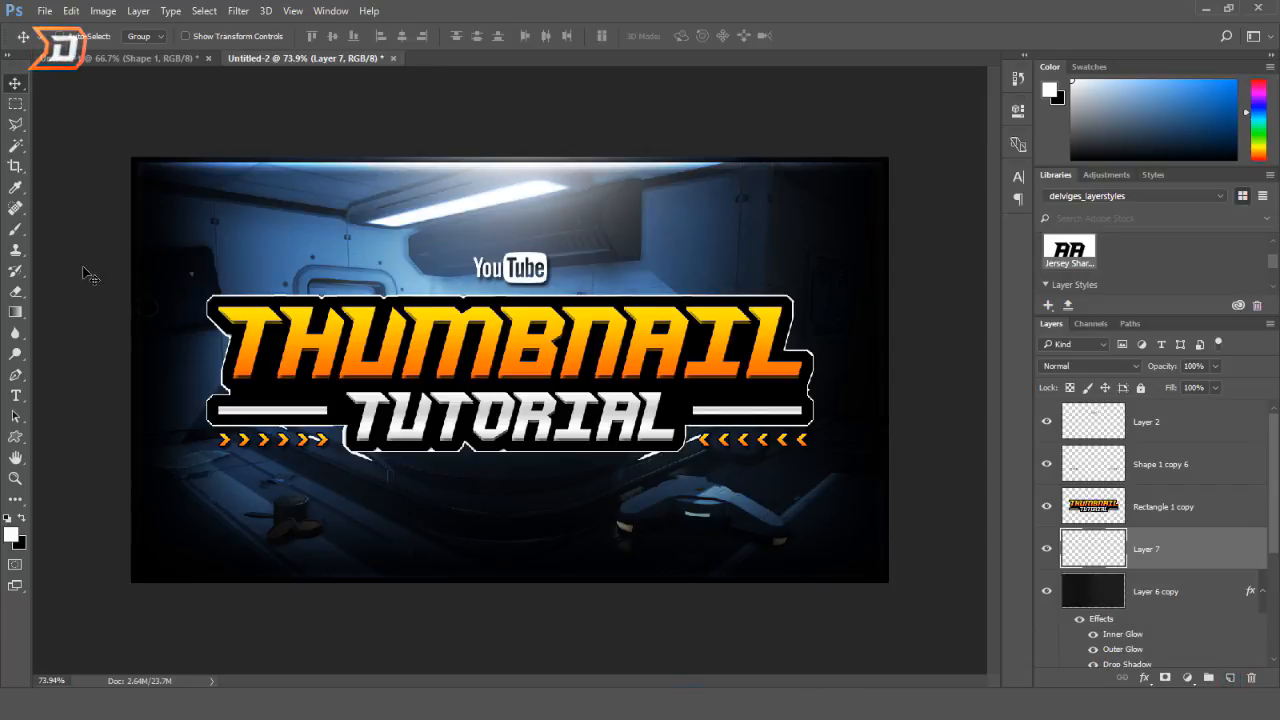
{"action": "left_click", "coordinate": [17, 229]}
{"action": "left_click", "coordinate": [62, 36]}
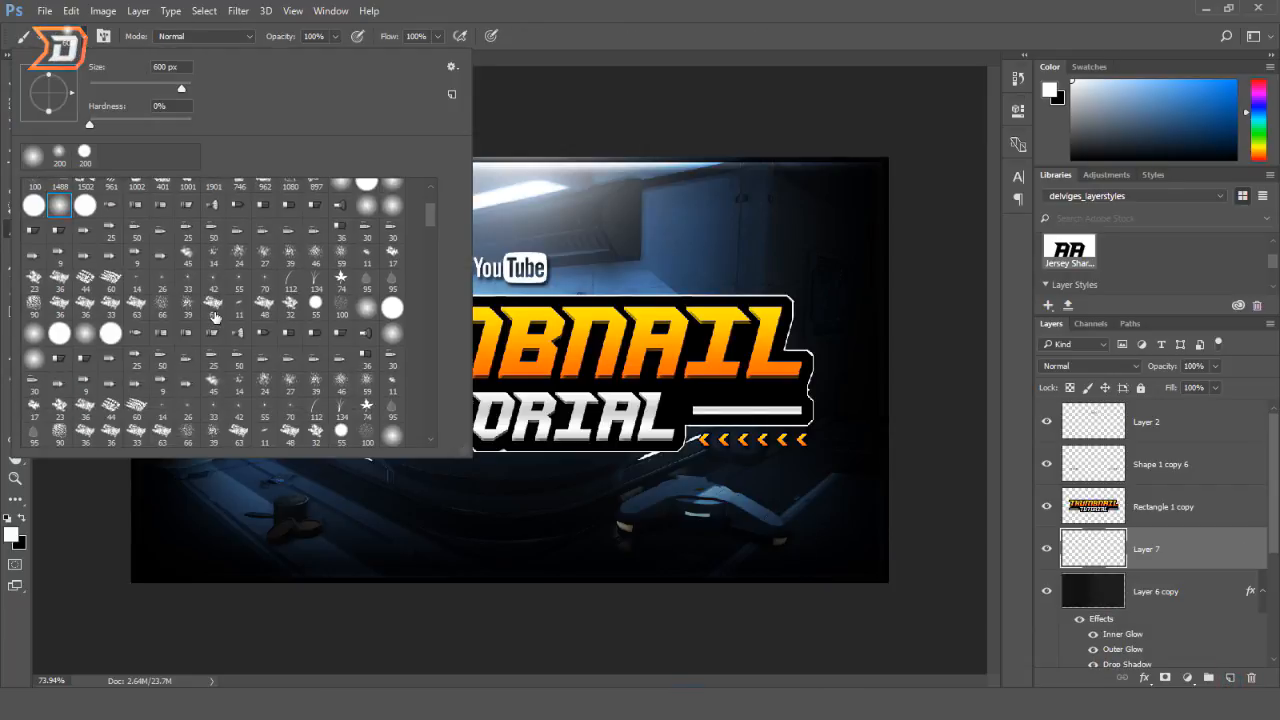
{"action": "scroll", "coordinate": [271, 348], "scroll_direction": "down", "scroll_amount": 2}
{"action": "left_click", "coordinate": [270, 328]}
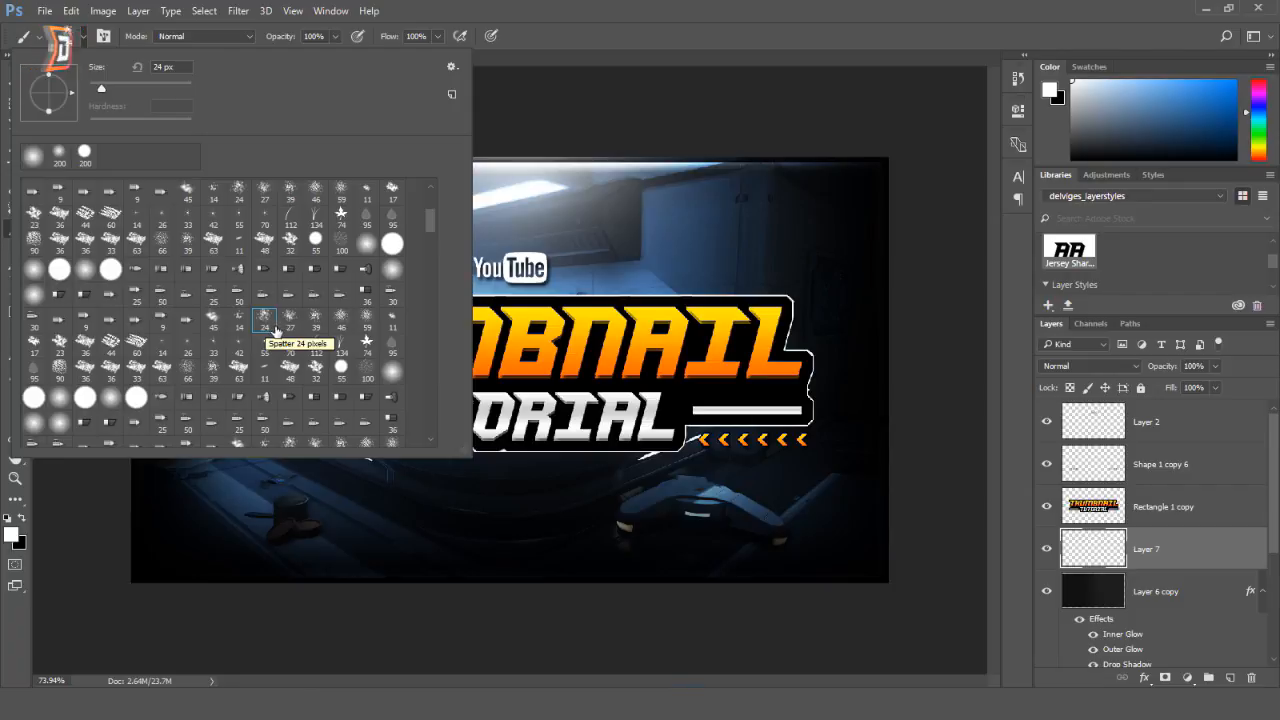
{"action": "scroll", "coordinate": [245, 358], "scroll_direction": "up", "scroll_amount": 3}
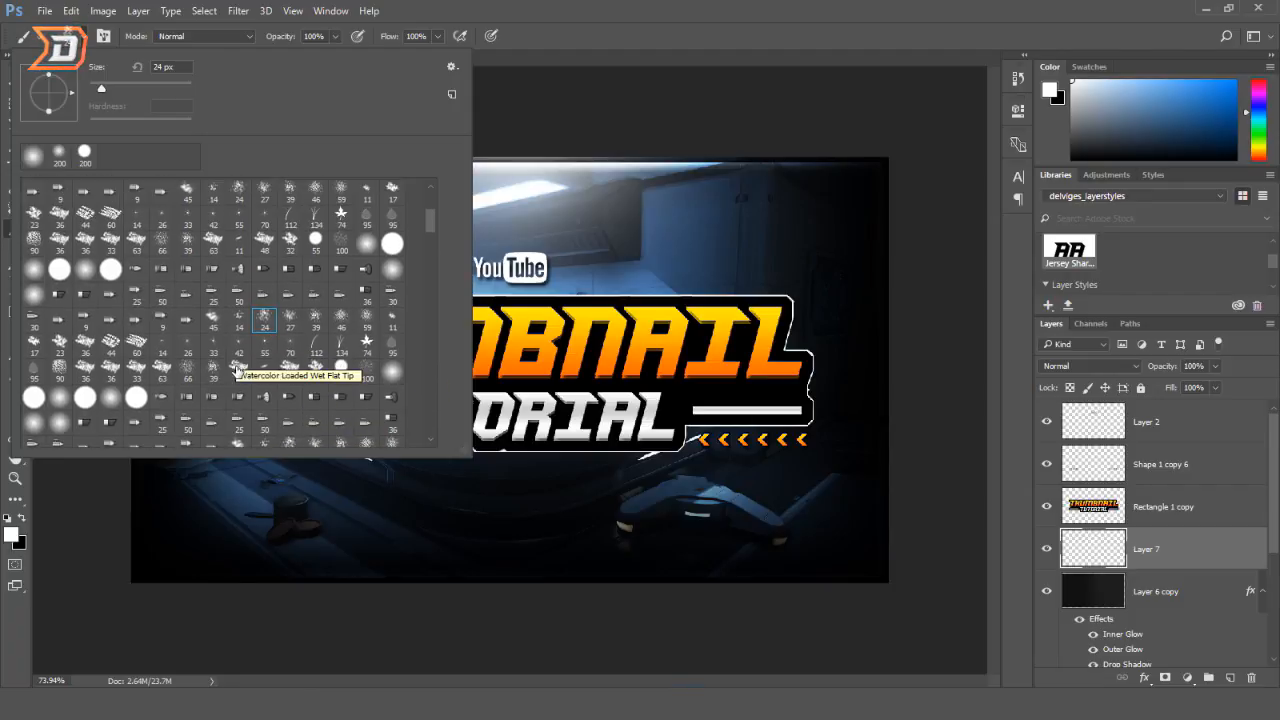
{"action": "scroll", "coordinate": [318, 372], "scroll_direction": "up", "scroll_amount": 3}
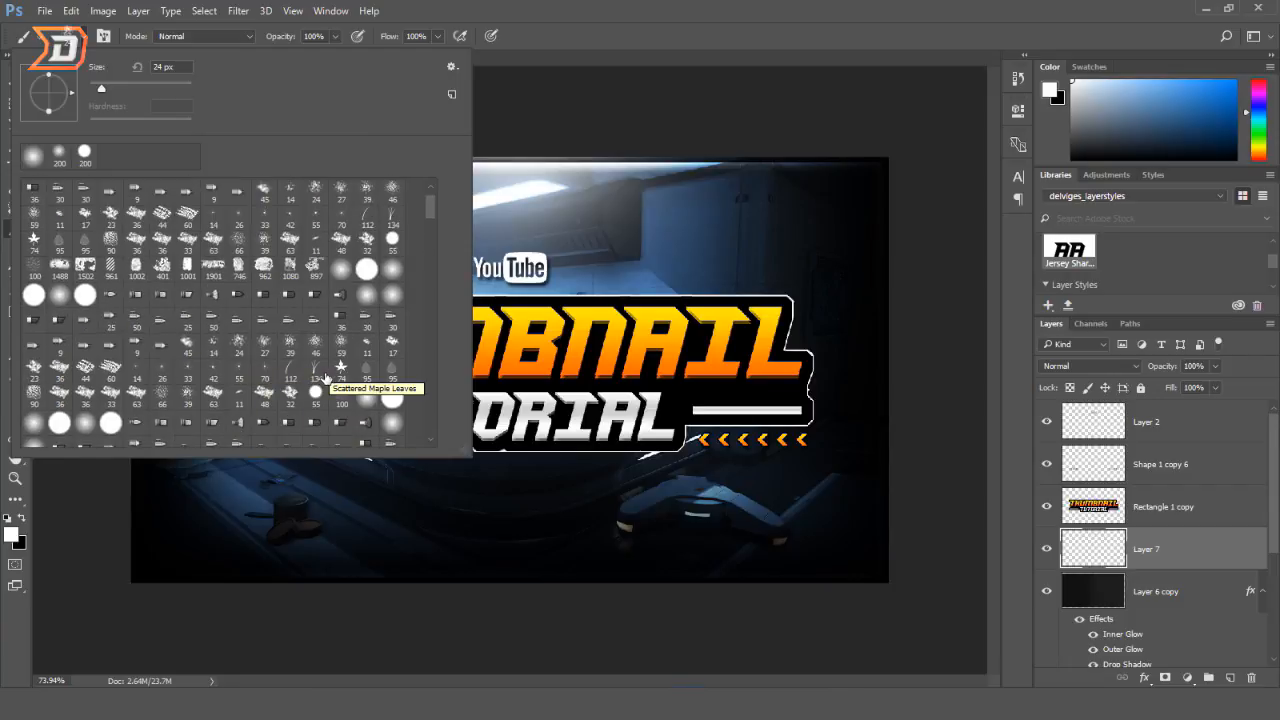
{"action": "left_click_drag", "start_coordinate": [430, 198], "coordinate": [432, 252]}
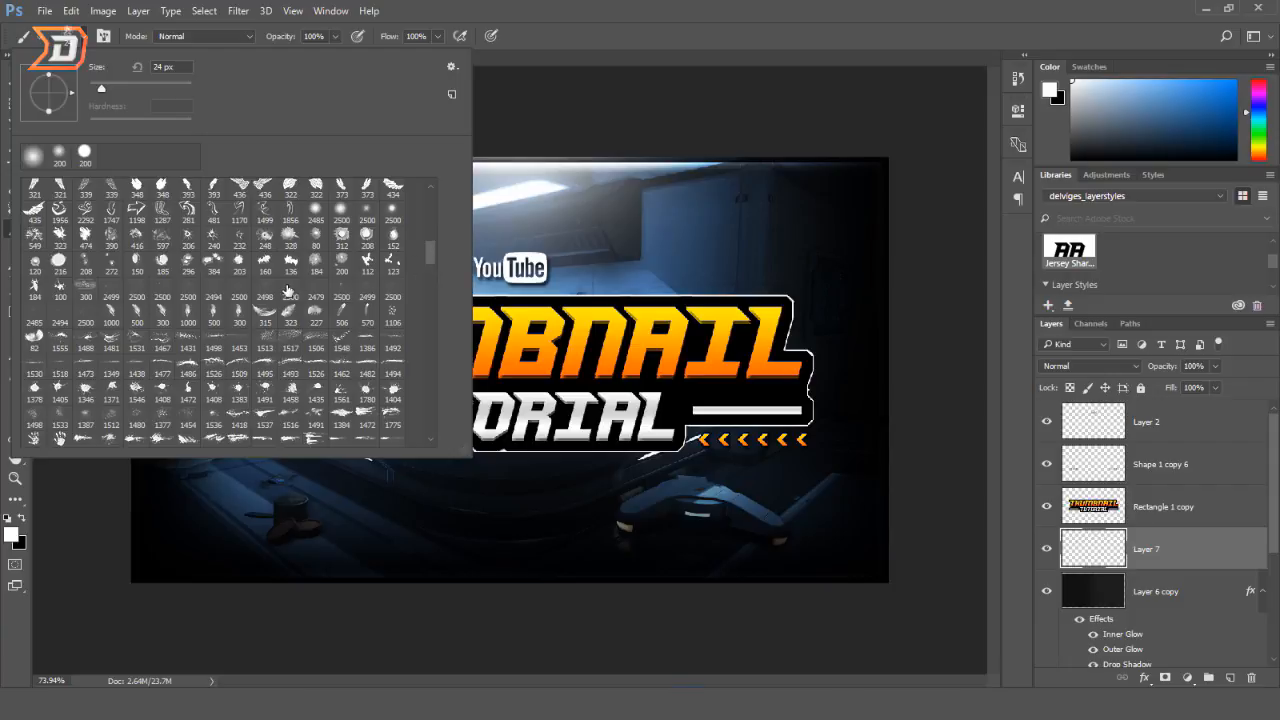
{"action": "left_click", "coordinate": [290, 289]}
{"action": "left_click", "coordinate": [92, 40]}
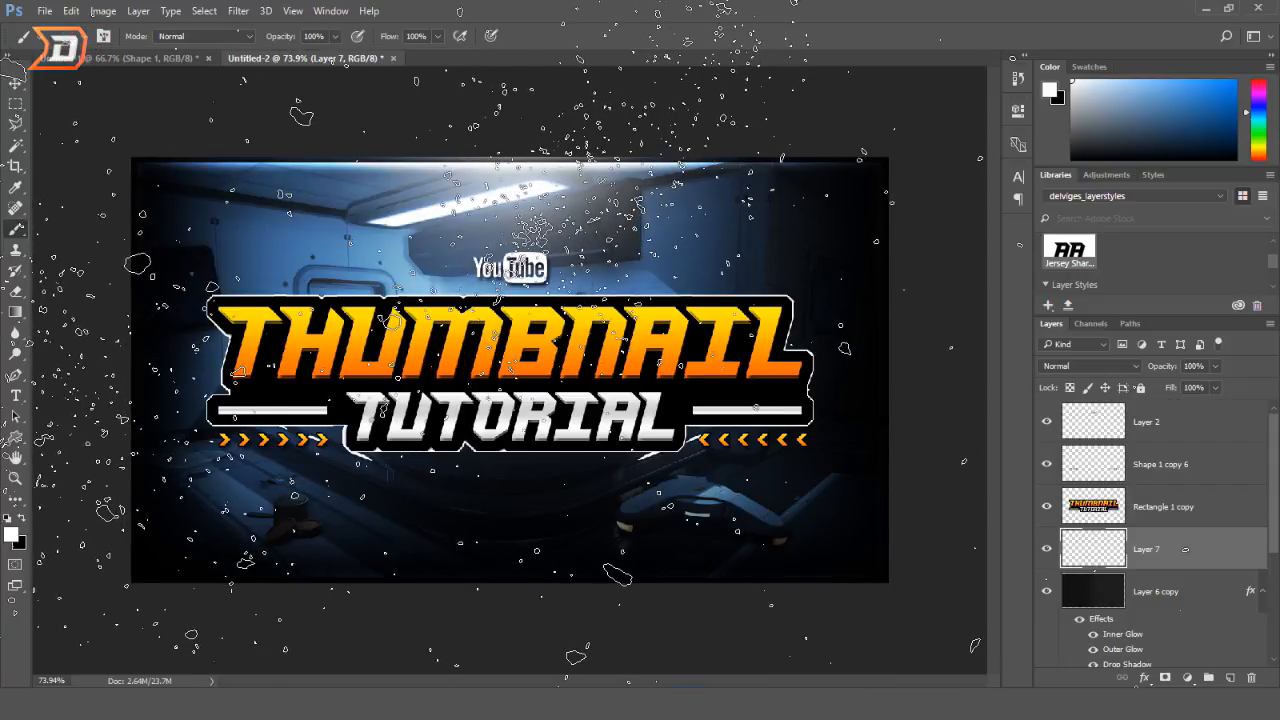
- Paint white debris particles across the canvas on the new layer behind the title, mostly toward its upper-right area
{"action": "key", "text": "ctrl+minus"}
{"action": "key", "text": "ctrl+minus"}
{"action": "key", "text": "ctrl+minus"}
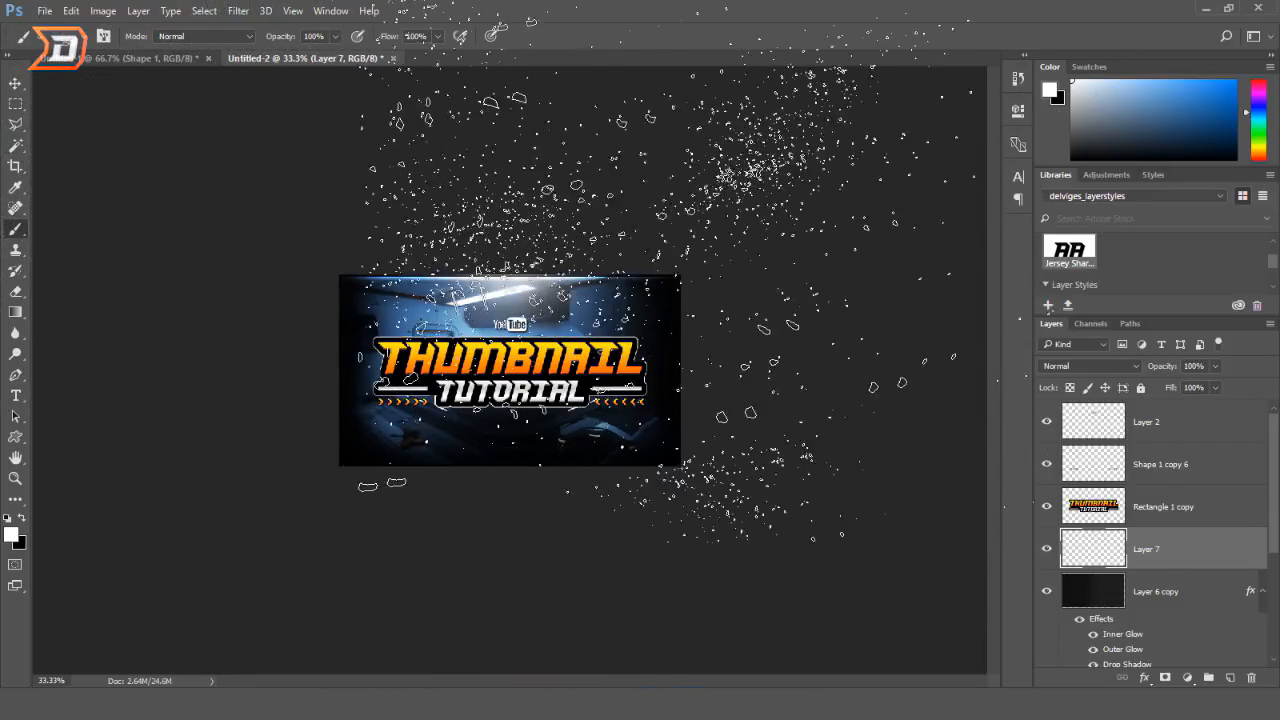
{"action": "scroll", "coordinate": [690, 340], "scroll_direction": "down", "scroll_amount": 3}
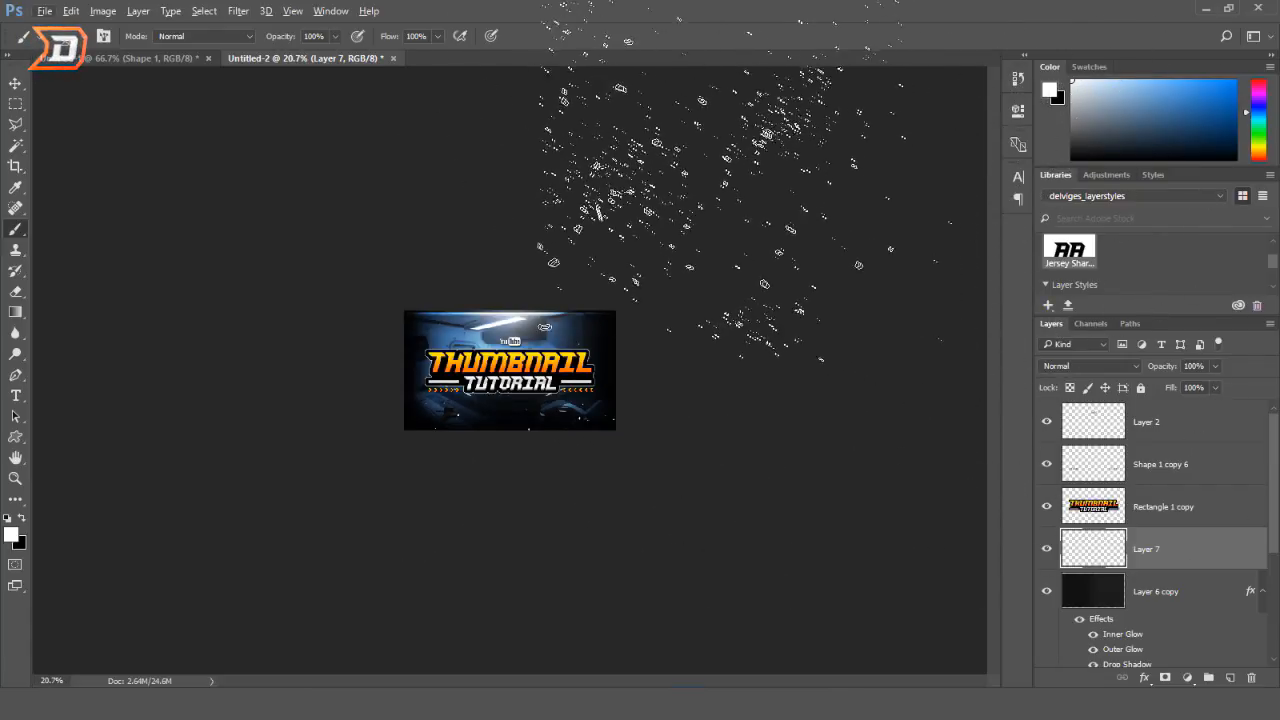
{"action": "key", "text": "ctrl+0"}
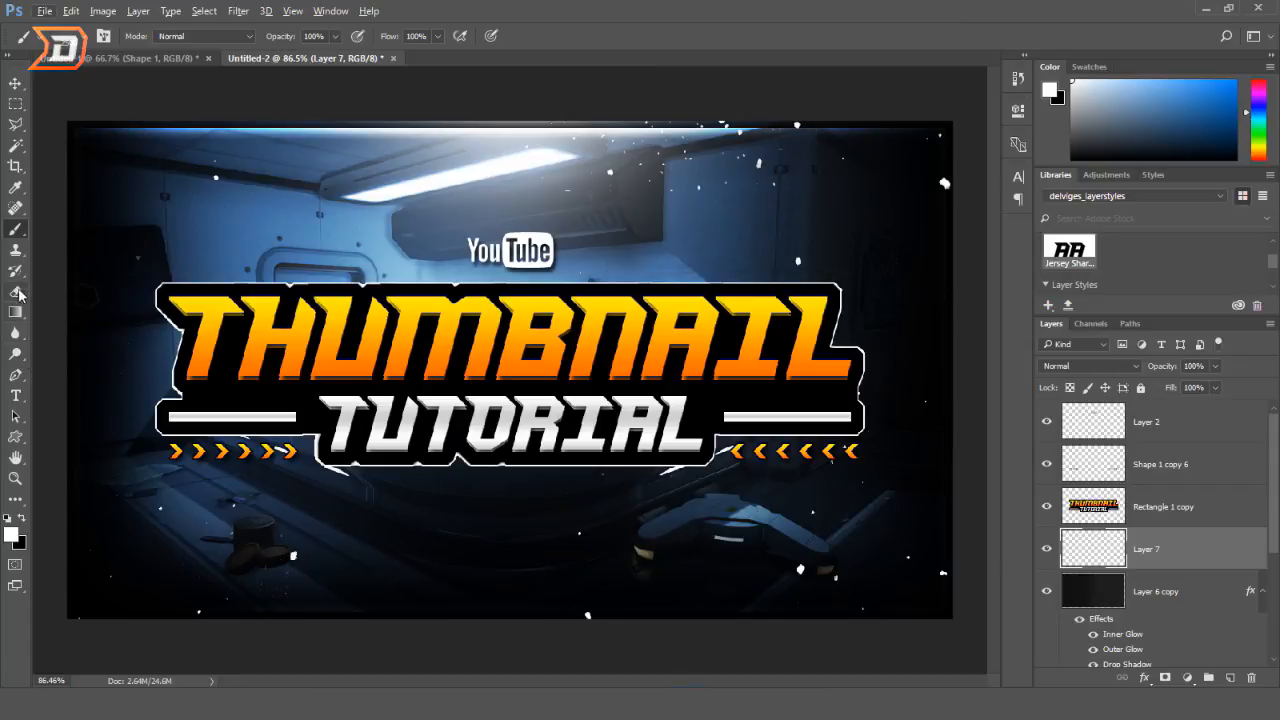
- Erase the excess white particles along the canvas's upper-right and outer edges with a round eraser
{"action": "left_click", "coordinate": [16, 209]}
{"action": "scroll", "coordinate": [643, 177], "scroll_direction": "down", "scroll_amount": 2}
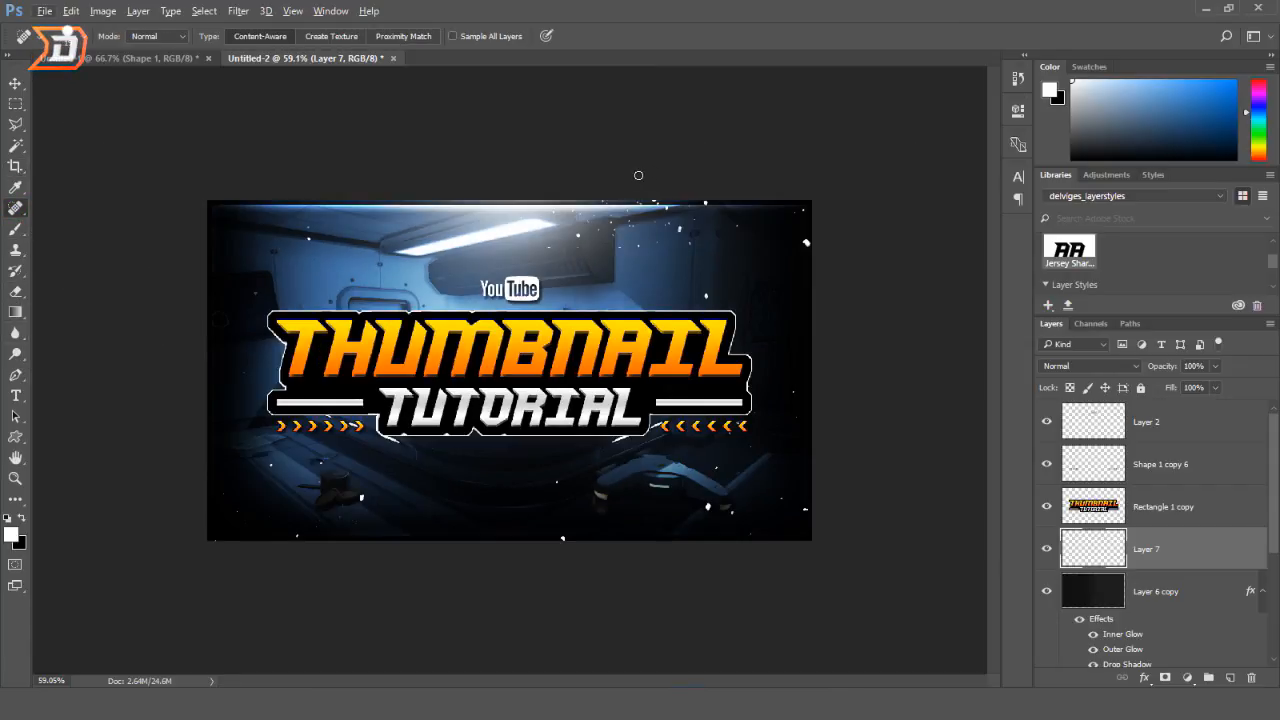
{"action": "left_click", "coordinate": [16, 292]}
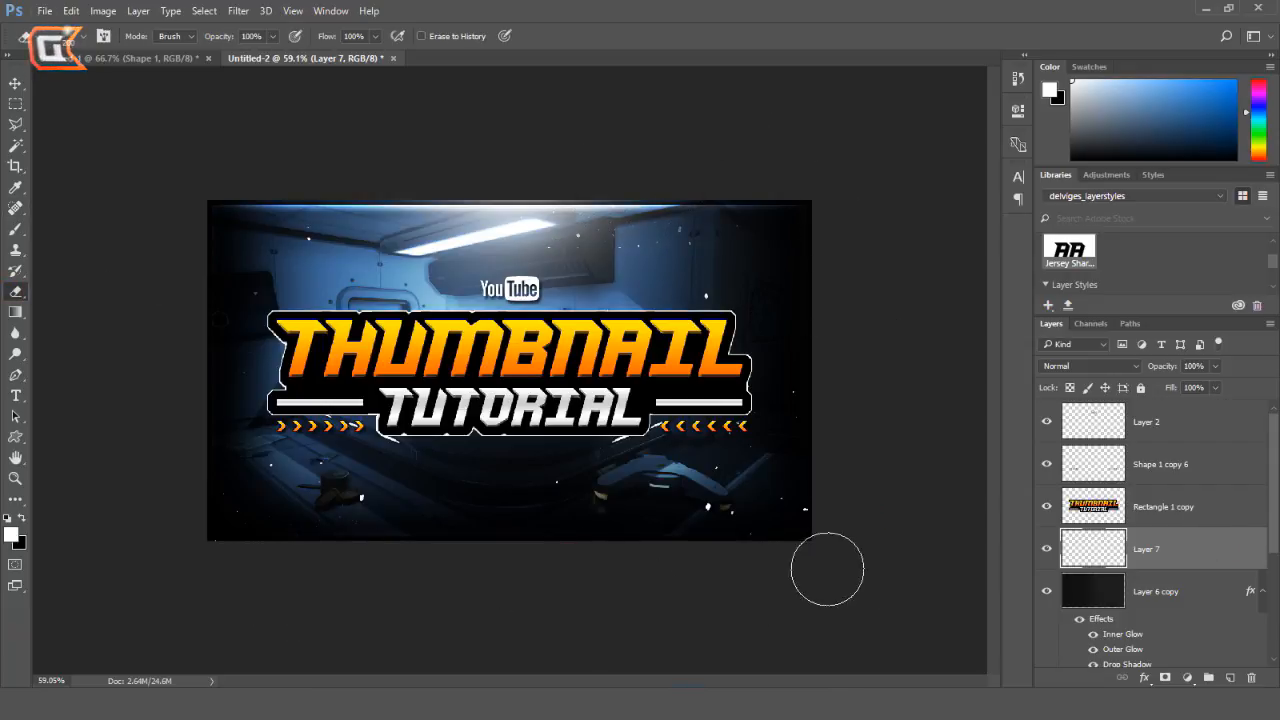
{"action": "scroll", "coordinate": [900, 386], "scroll_direction": "up", "scroll_amount": 2}
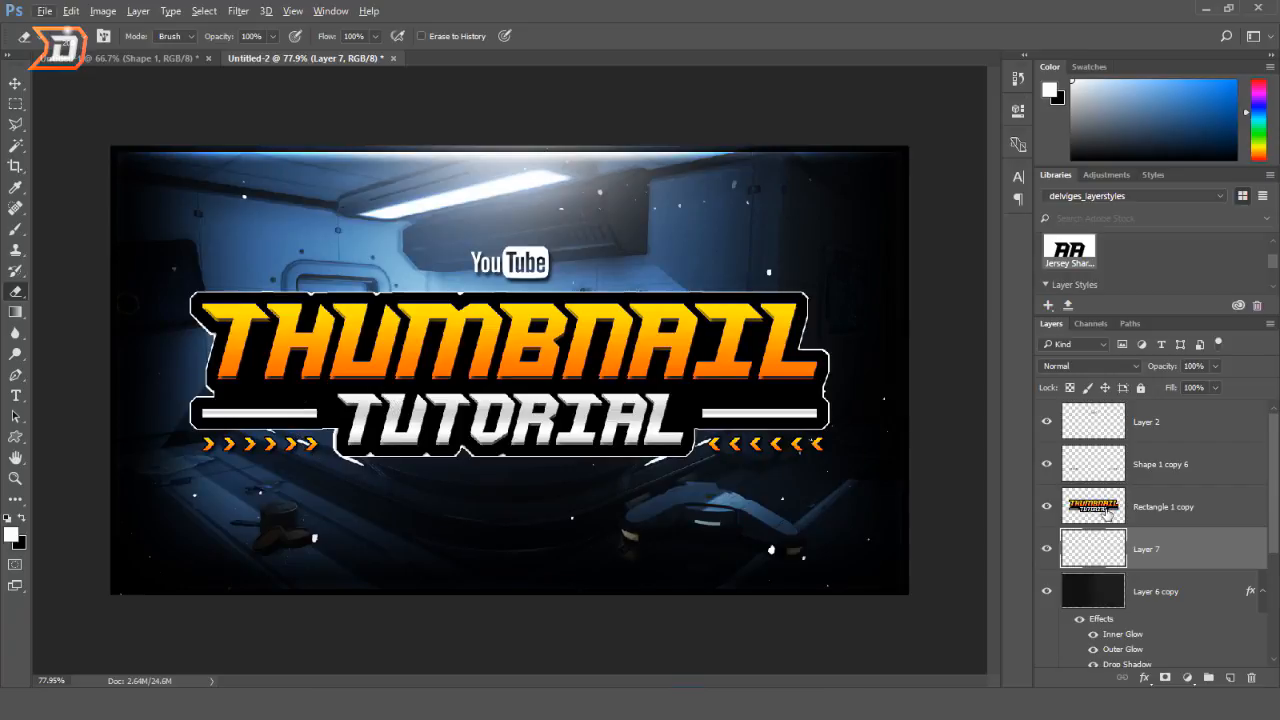
- Draw a white rectangle about 137 x 108 px at the canvas's upper-left edge on a new layer above Layer 2, and rasterize it
{"action": "left_click", "coordinate": [1210, 427]}
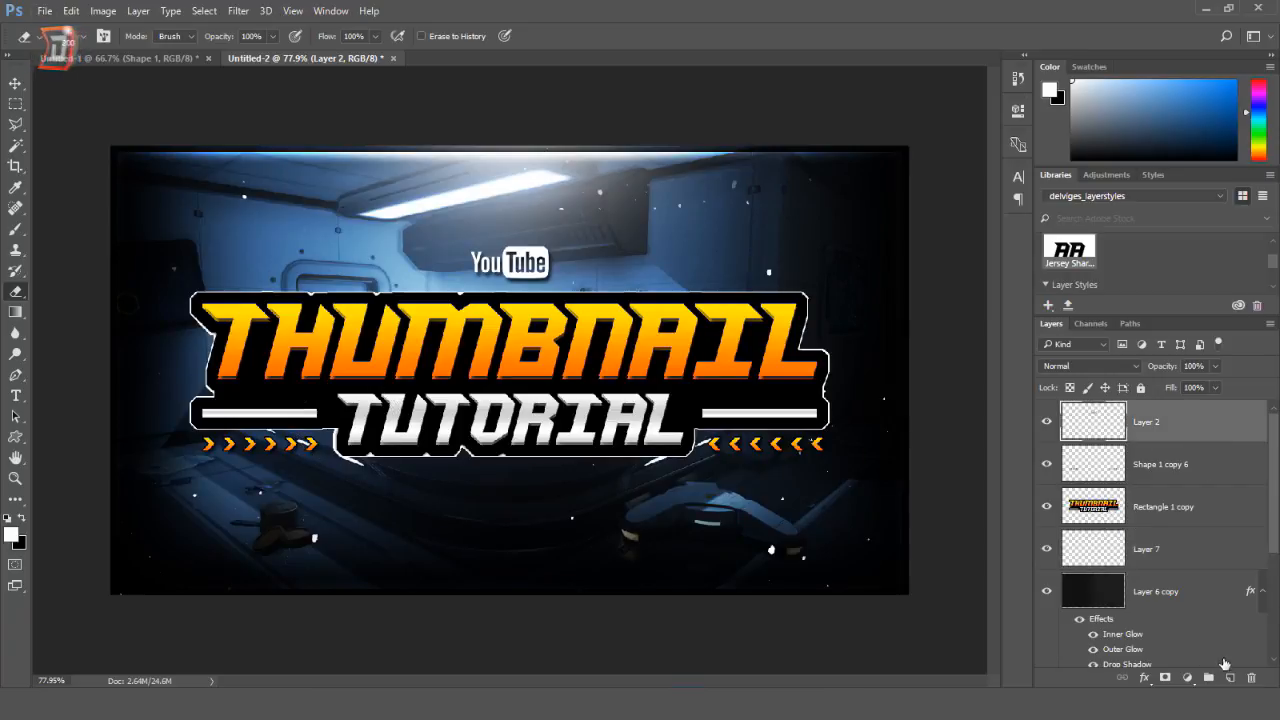
{"action": "left_click", "coordinate": [1230, 678]}
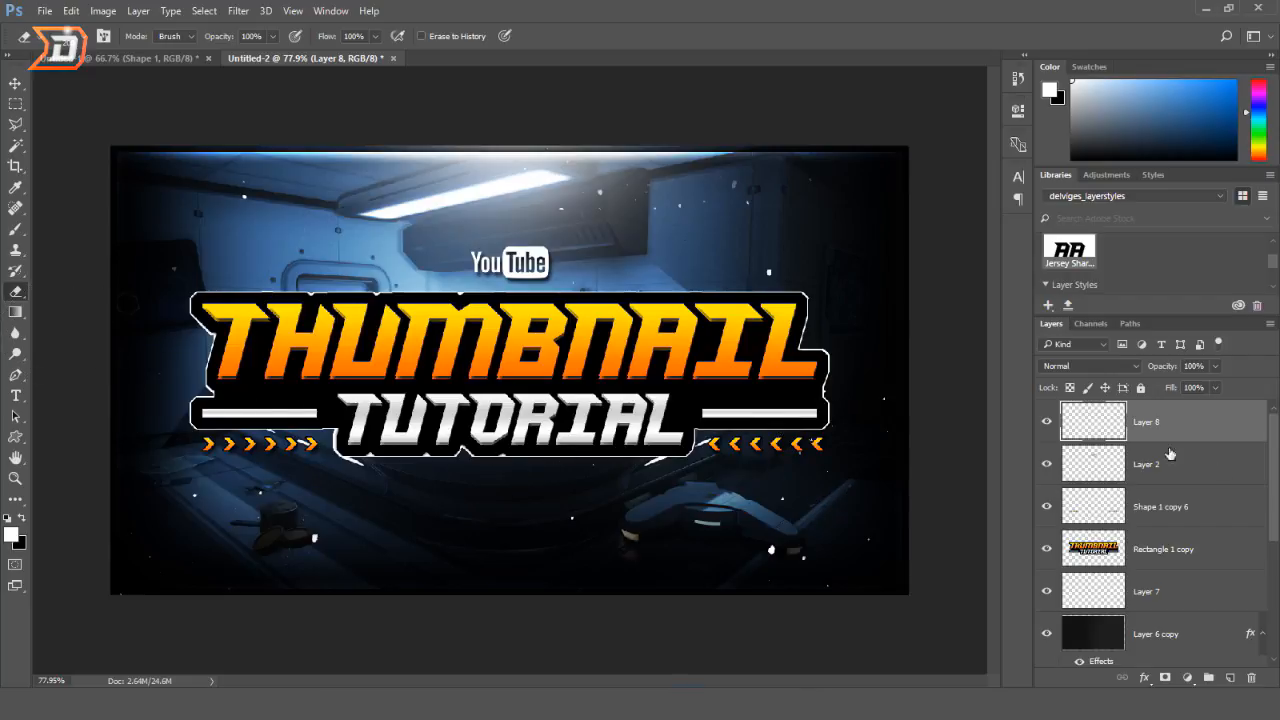
{"action": "left_click", "coordinate": [15, 437]}
{"action": "left_click", "coordinate": [88, 437]}
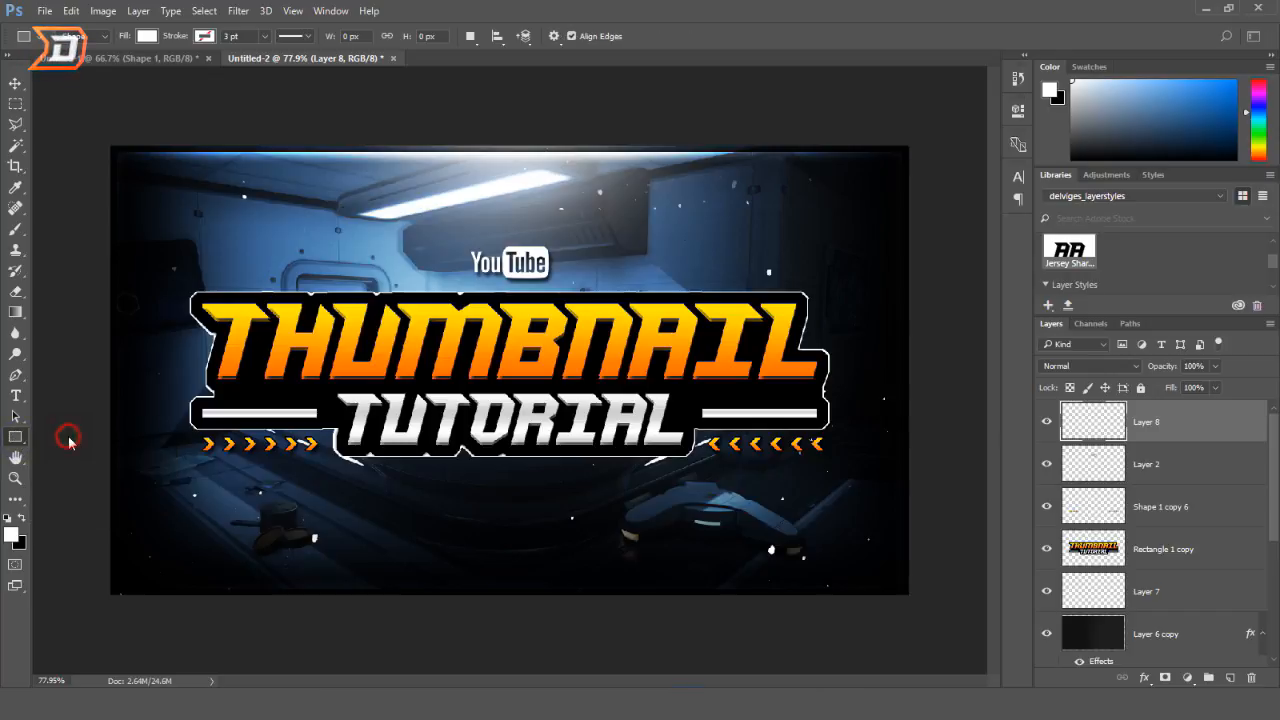
{"action": "left_click_drag", "start_coordinate": [167, 139], "coordinate": [252, 204]}
{"action": "right_click", "coordinate": [1201, 401]}
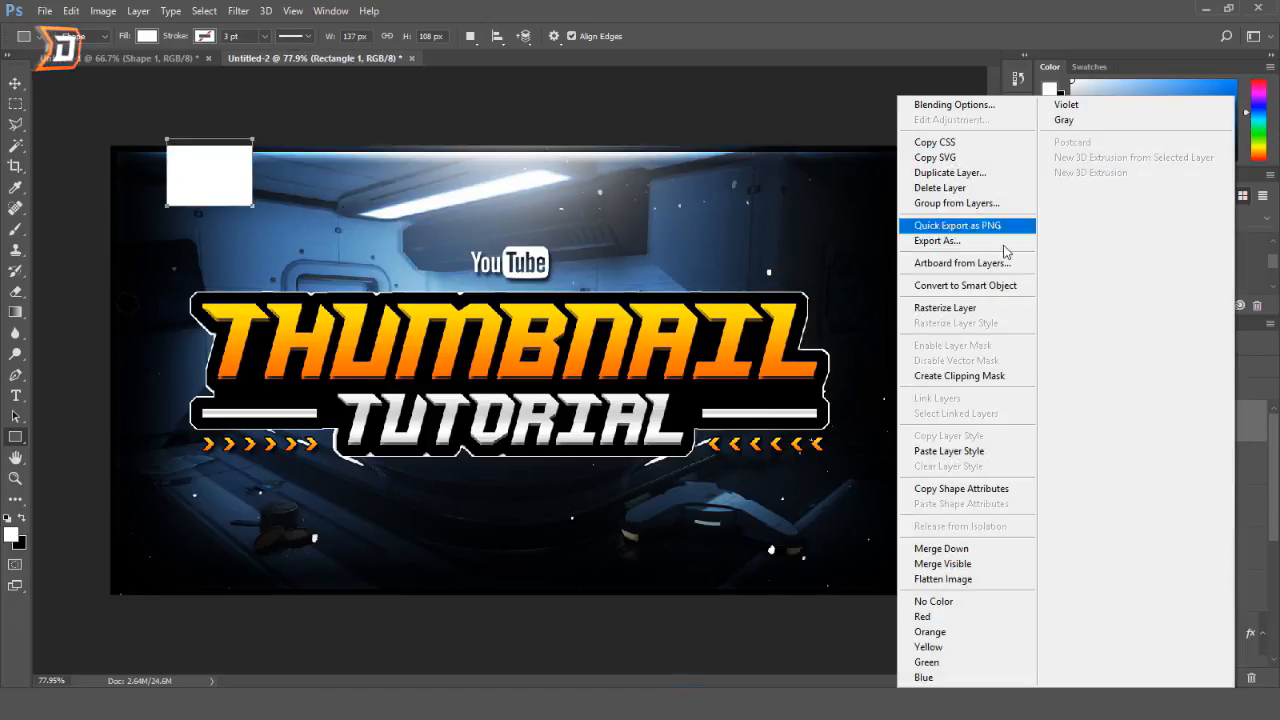
{"action": "left_click", "coordinate": [945, 307]}
- Open FullLogoWhiteText.png from the DELVIGE 2.0 folder on the Desktop and bring the logo into the thumbnail as the uppermost layer
{"action": "left_click", "coordinate": [45, 11]}
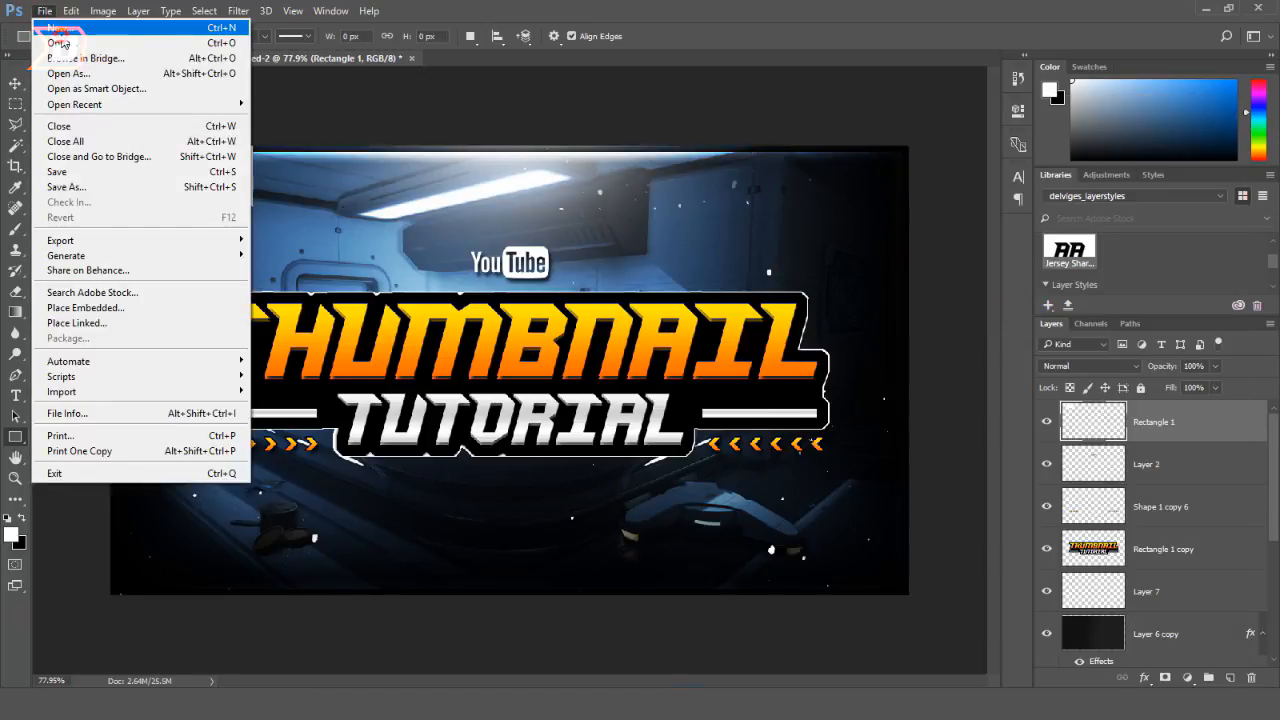
{"action": "left_click", "coordinate": [63, 43]}
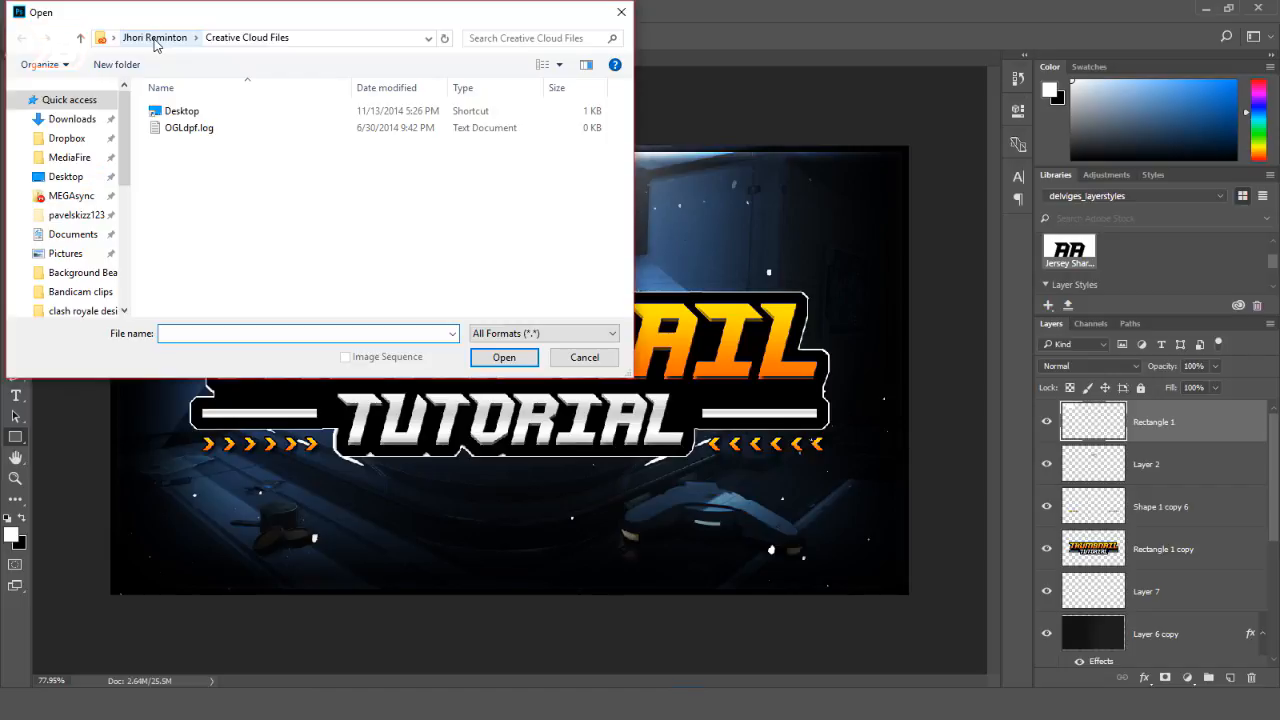
{"action": "left_click", "coordinate": [80, 178]}
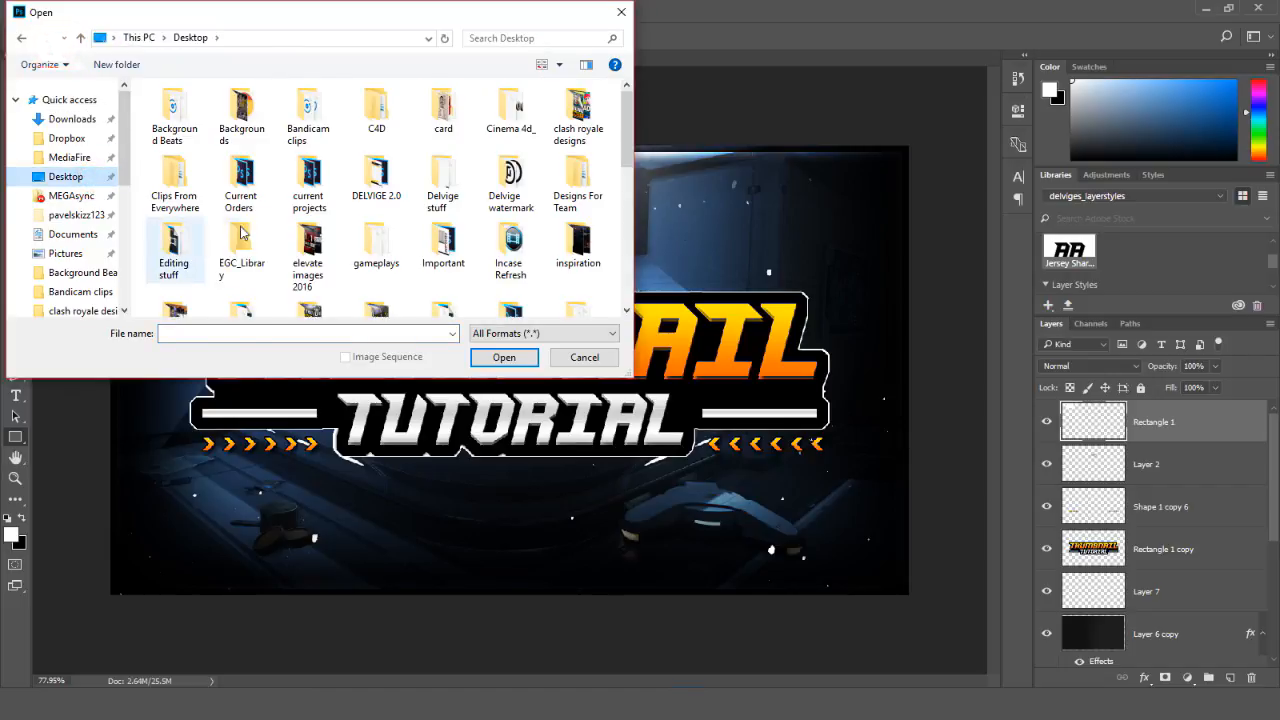
{"action": "double_click", "coordinate": [376, 178]}
{"action": "scroll", "coordinate": [285, 185], "scroll_direction": "down", "scroll_amount": 5}
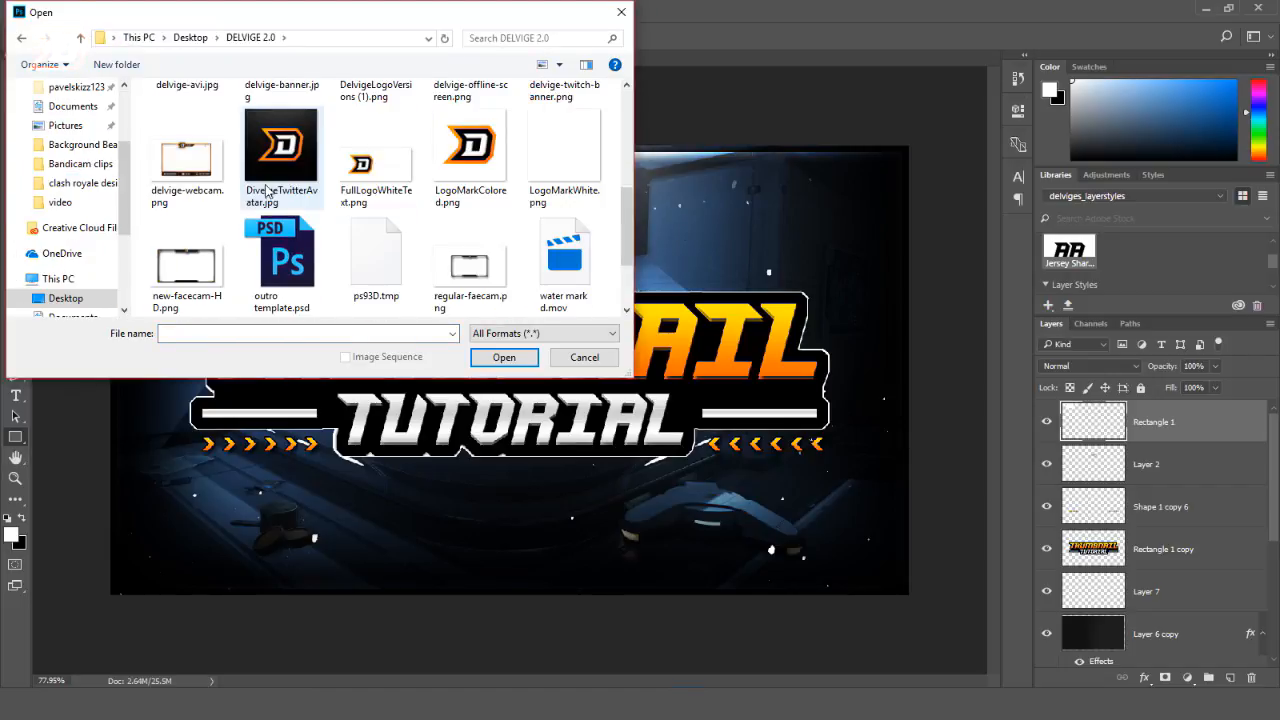
{"action": "double_click", "coordinate": [380, 175]}
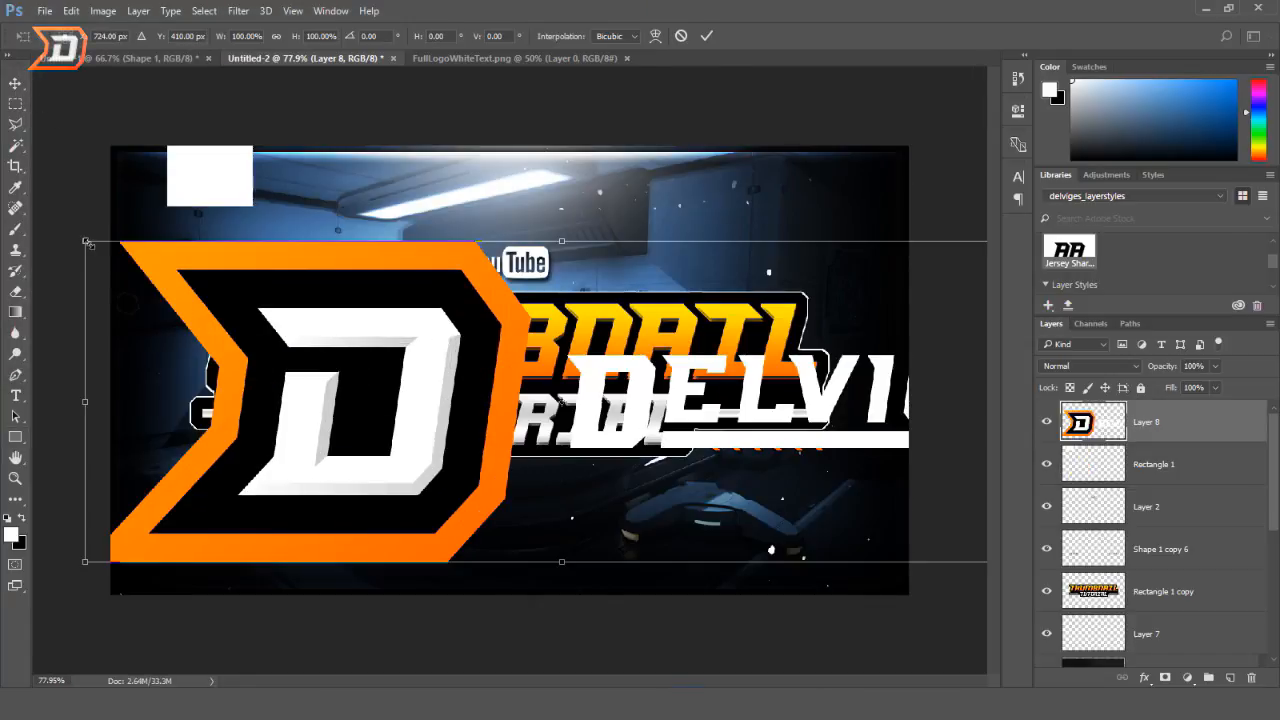
- Scale the pasted logo to about 45% and place it above the title at the canvas's upper edge
{"action": "left_click_drag", "start_coordinate": [87, 243], "coordinate": [346, 329]}
{"action": "left_click_drag", "start_coordinate": [482, 408], "coordinate": [400, 232]}
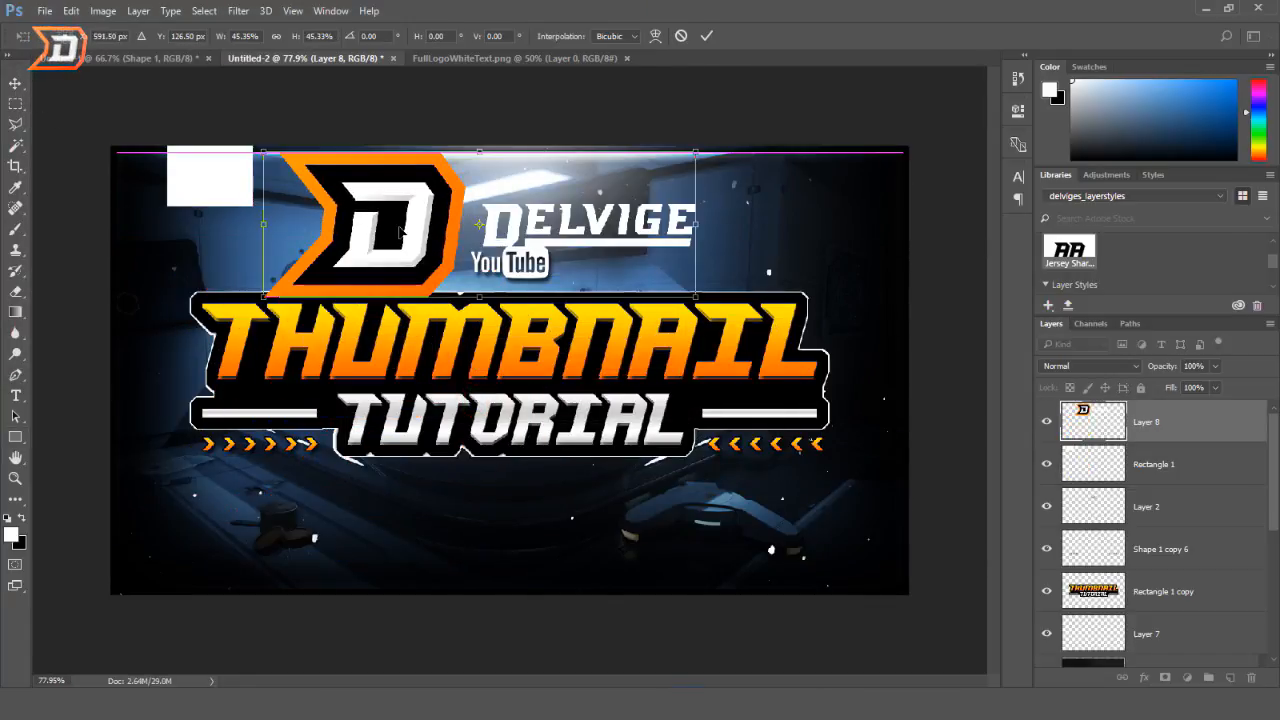
{"action": "left_click", "coordinate": [706, 35]}
- Delete the DELVIGE lettering from the logo layer with a rectangular selection, and scale the remaining D emblem down
{"action": "left_click", "coordinate": [16, 102]}
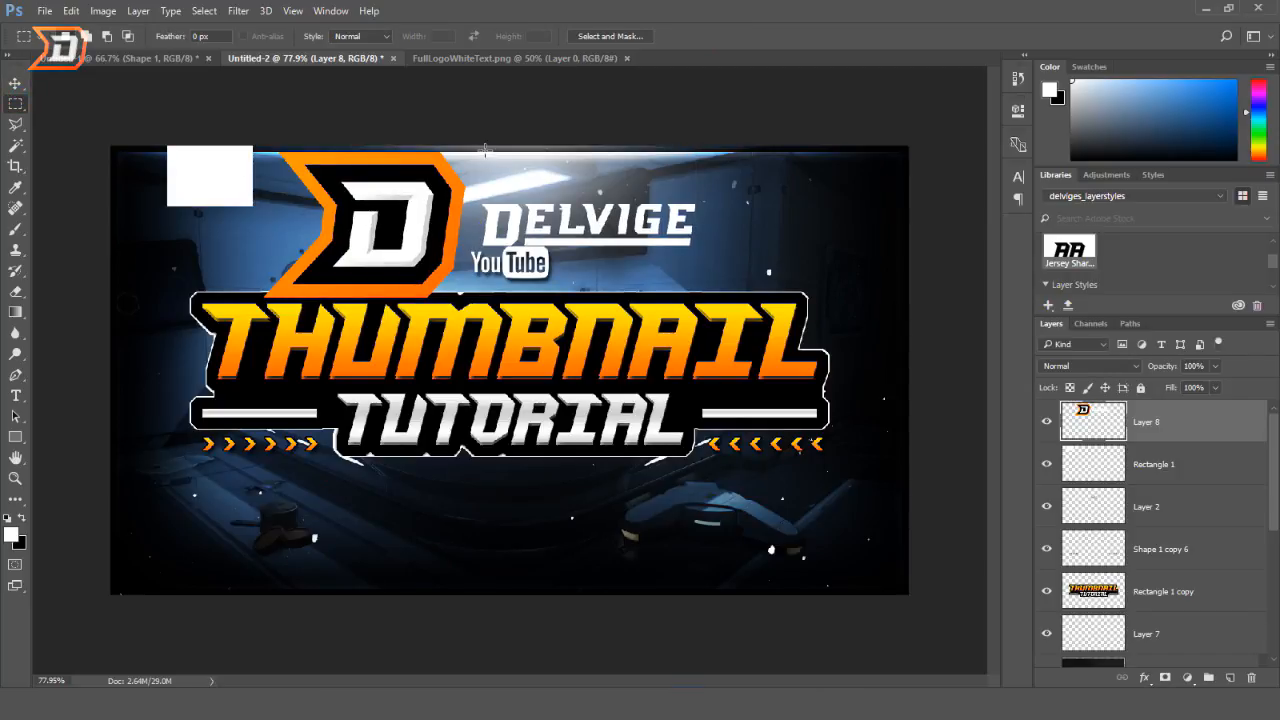
{"action": "left_click_drag", "start_coordinate": [476, 139], "coordinate": [505, 230]}
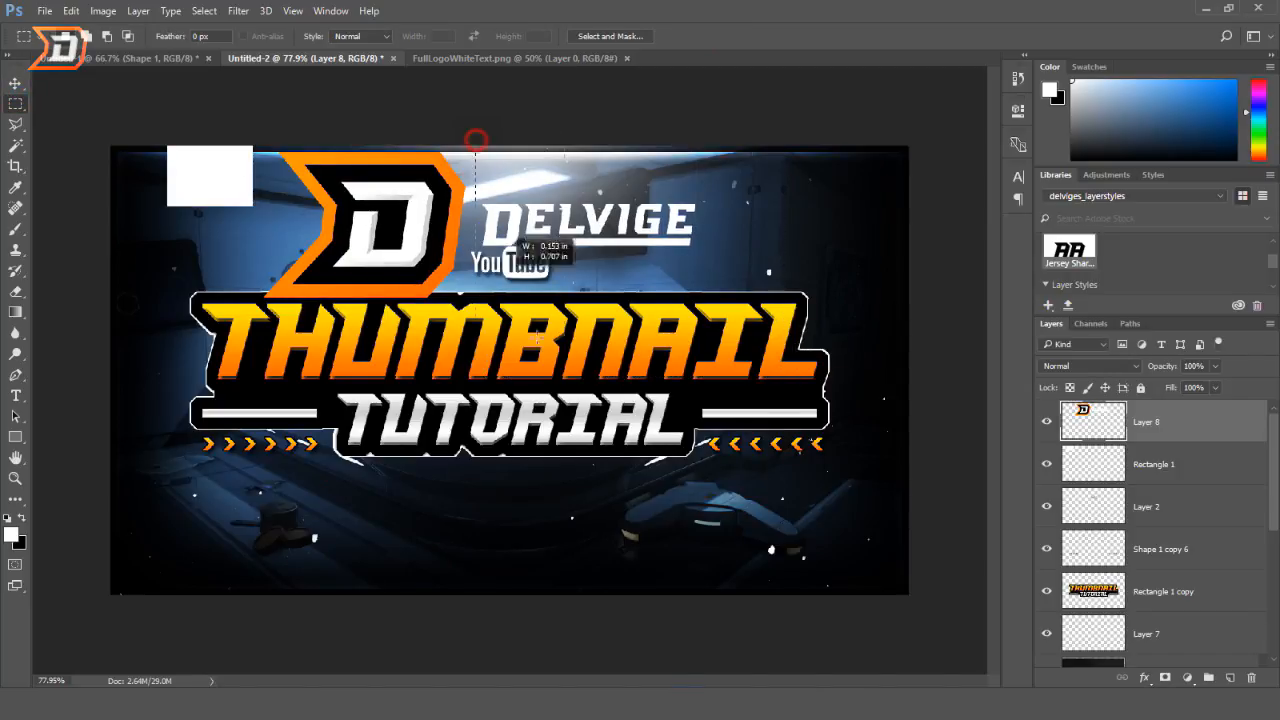
{"action": "left_click_drag", "start_coordinate": [537, 338], "coordinate": [794, 355]}
{"action": "key", "text": "Delete"}
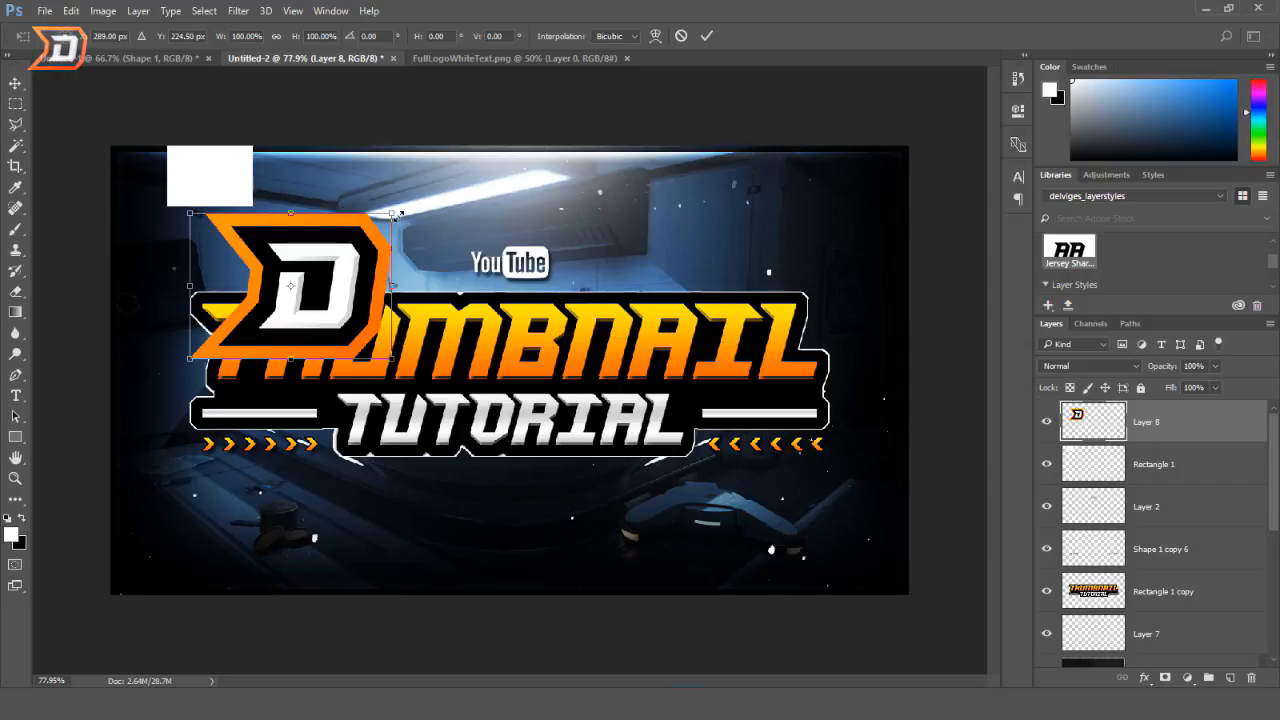
{"action": "left_click_drag", "start_coordinate": [389, 214], "coordinate": [232, 159]}
{"action": "left_click", "coordinate": [706, 35]}
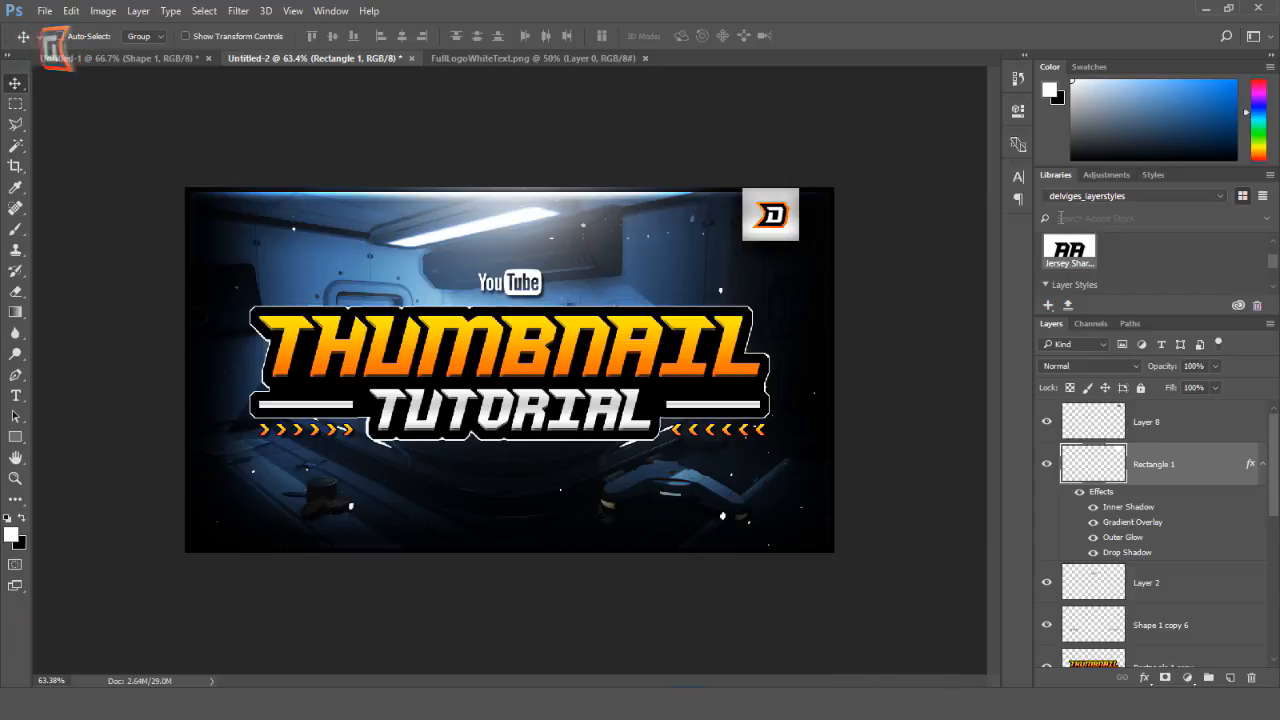
- Set up a Save for Web export as JPEG at Maximum quality with metadata set to None
{"action": "left_click", "coordinate": [45, 11]}
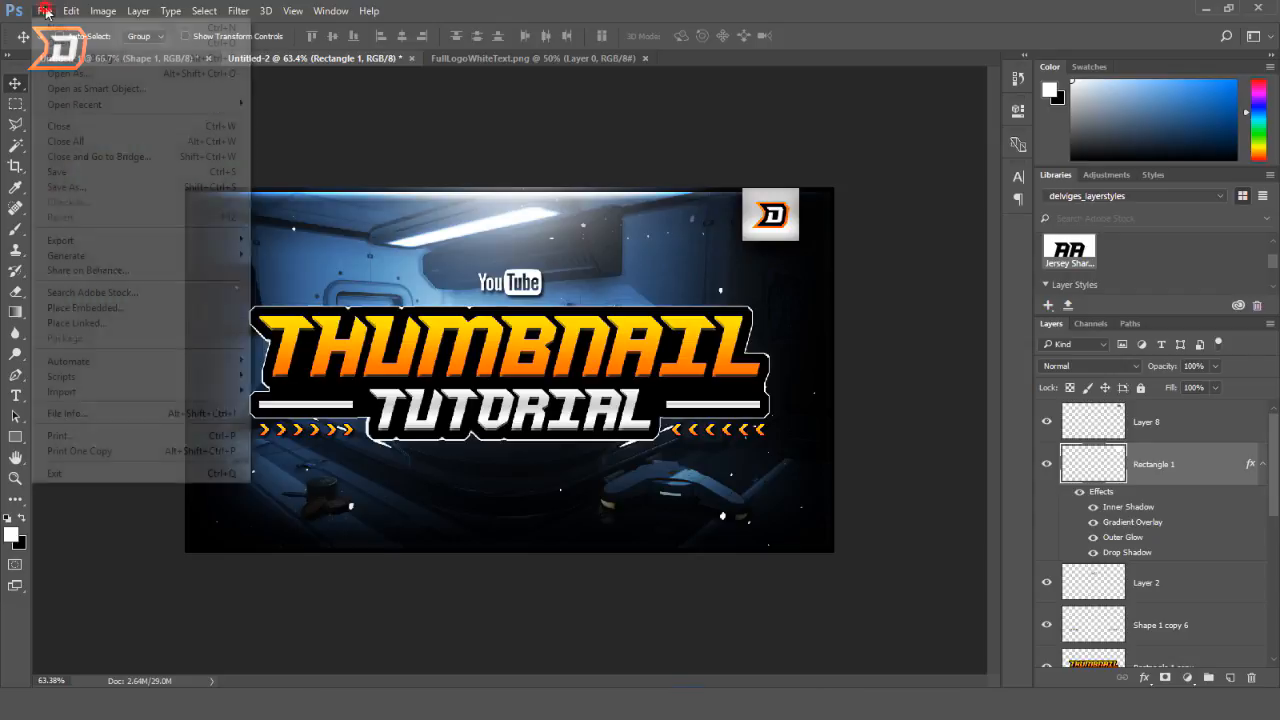
{"action": "left_click", "coordinate": [45, 11]}
{"action": "left_click", "coordinate": [45, 11]}
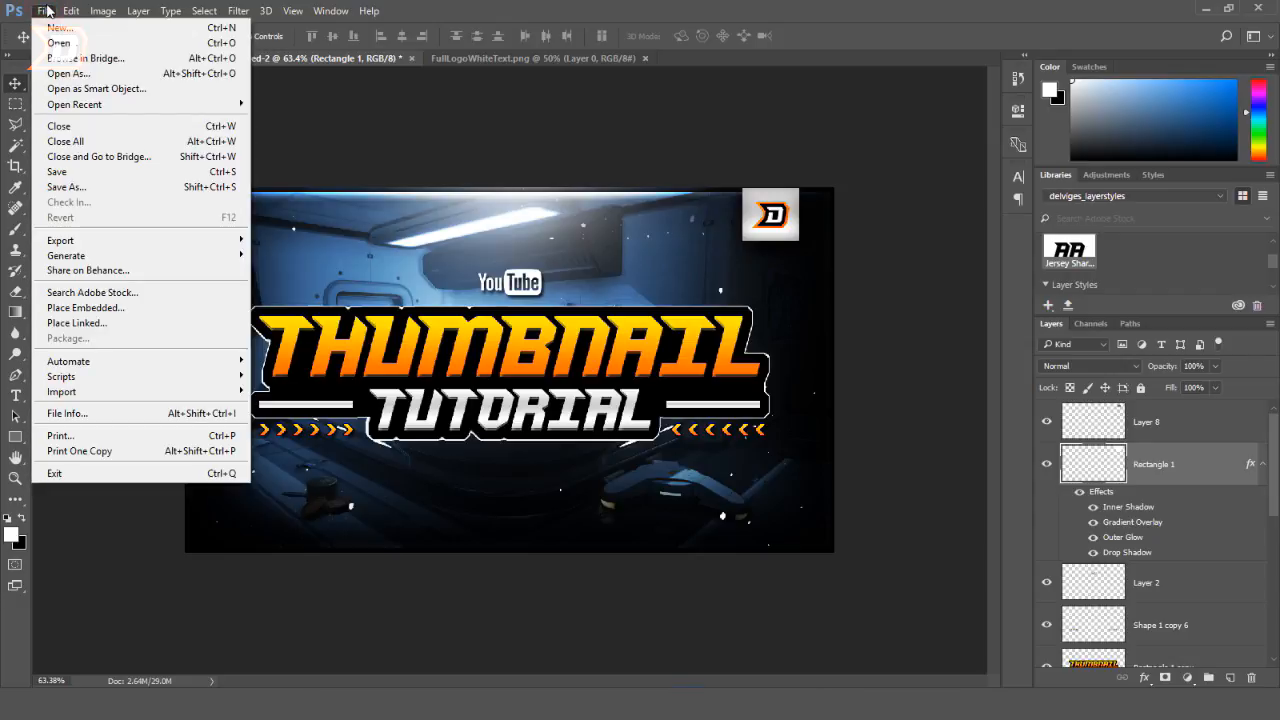
{"action": "mouse_move", "coordinate": [107, 248]}
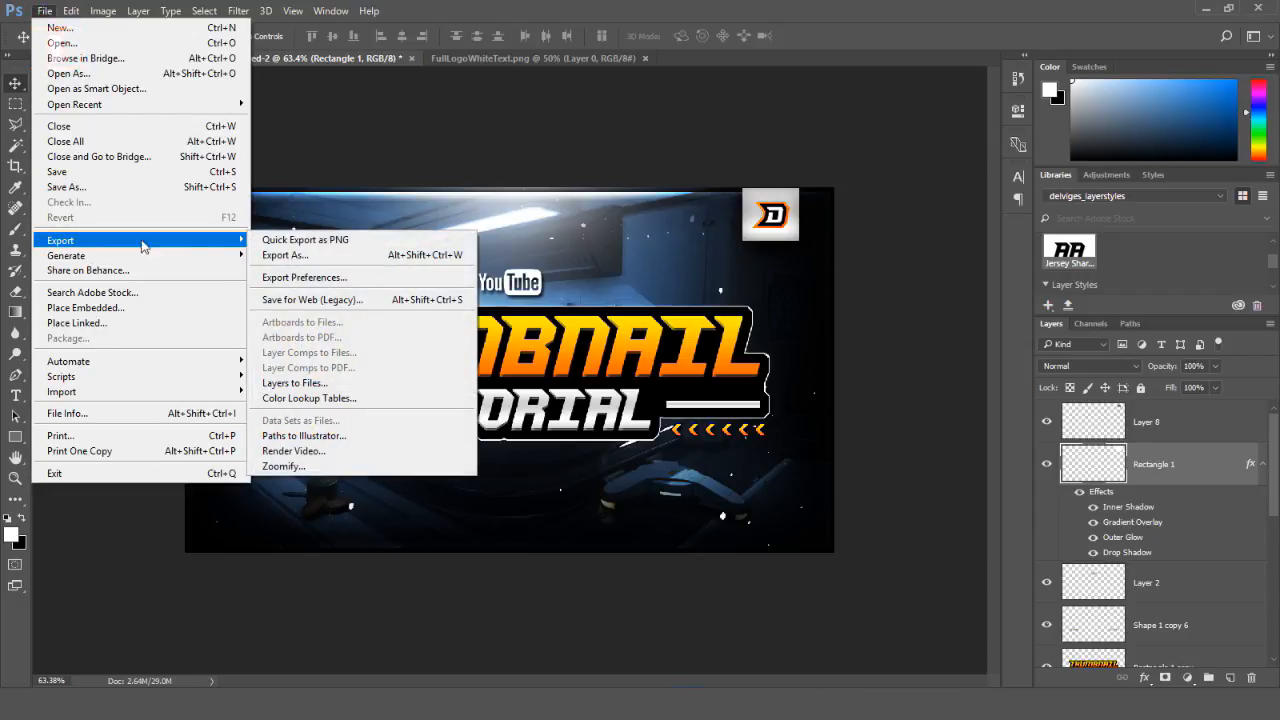
{"action": "left_click", "coordinate": [316, 300]}
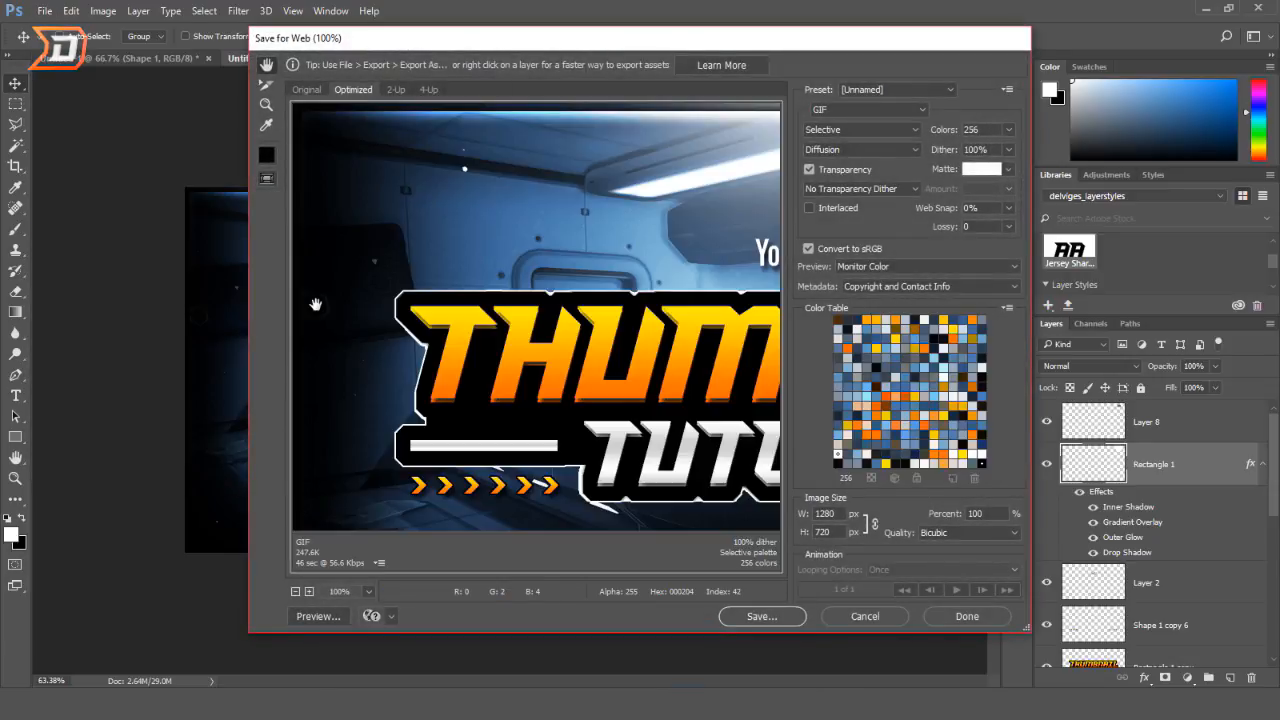
{"action": "left_click", "coordinate": [885, 110]}
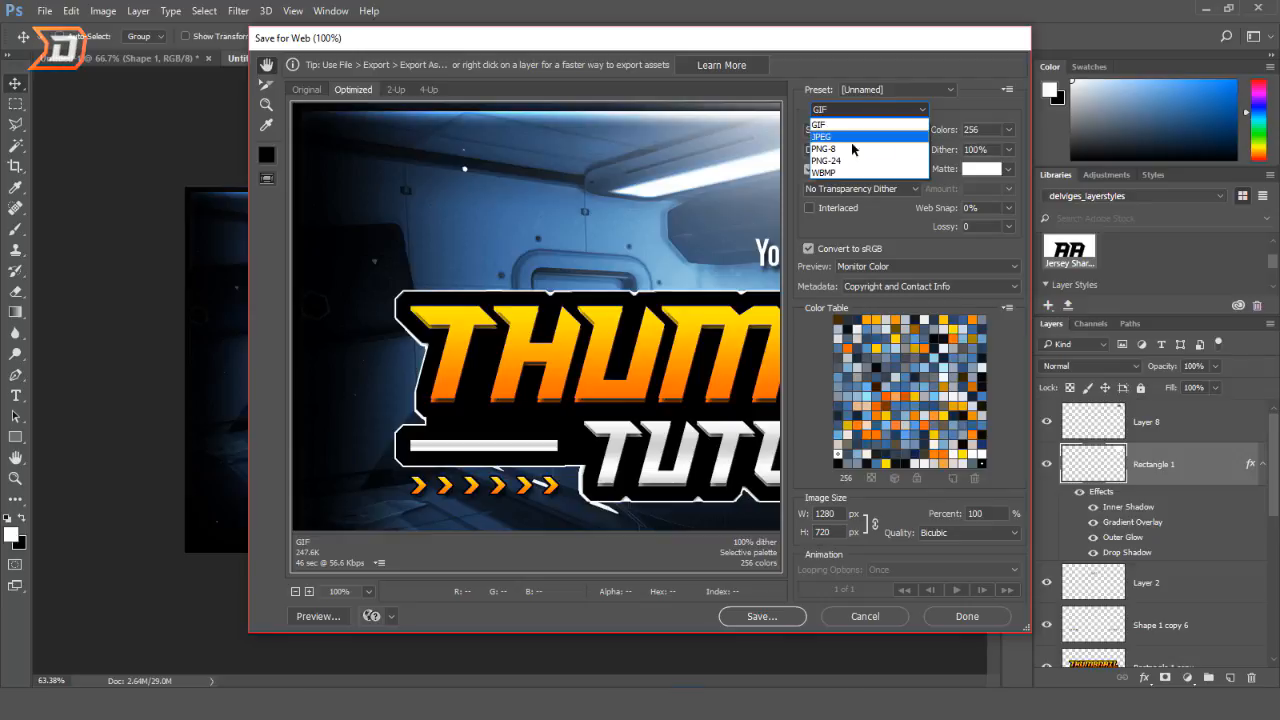
{"action": "left_click", "coordinate": [849, 137]}
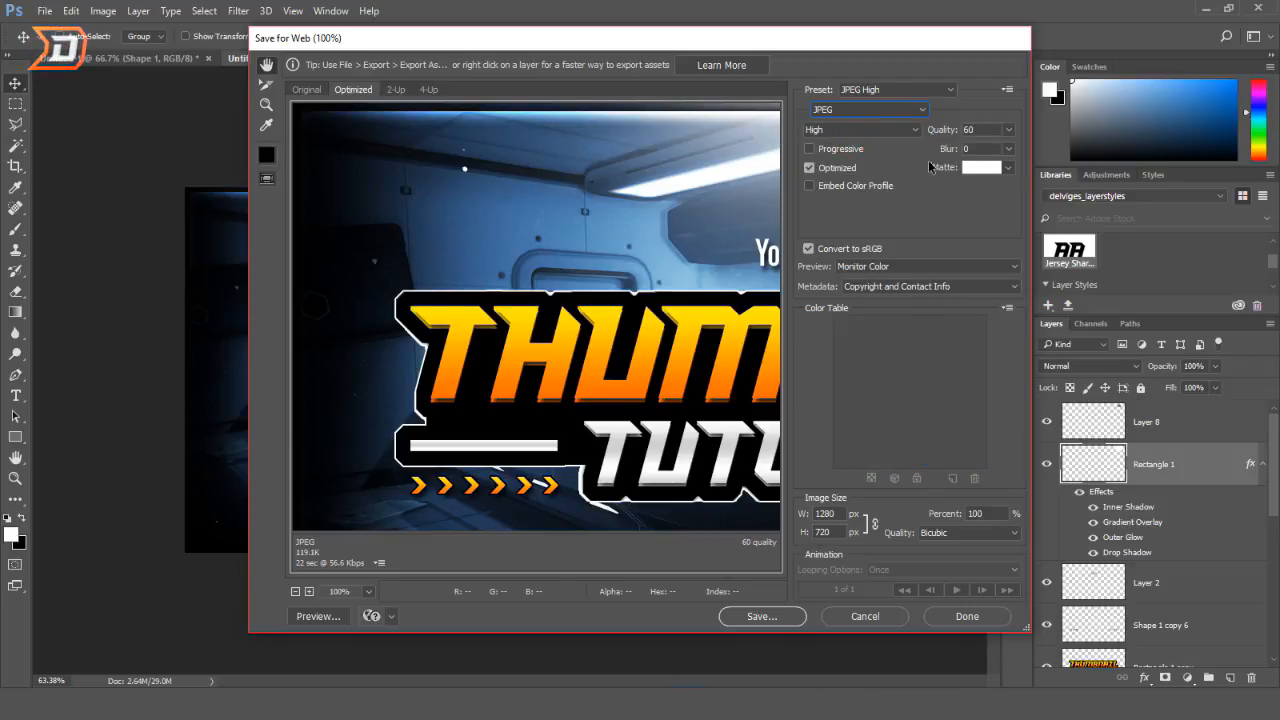
{"action": "left_click", "coordinate": [895, 131]}
{"action": "left_click", "coordinate": [860, 192]}
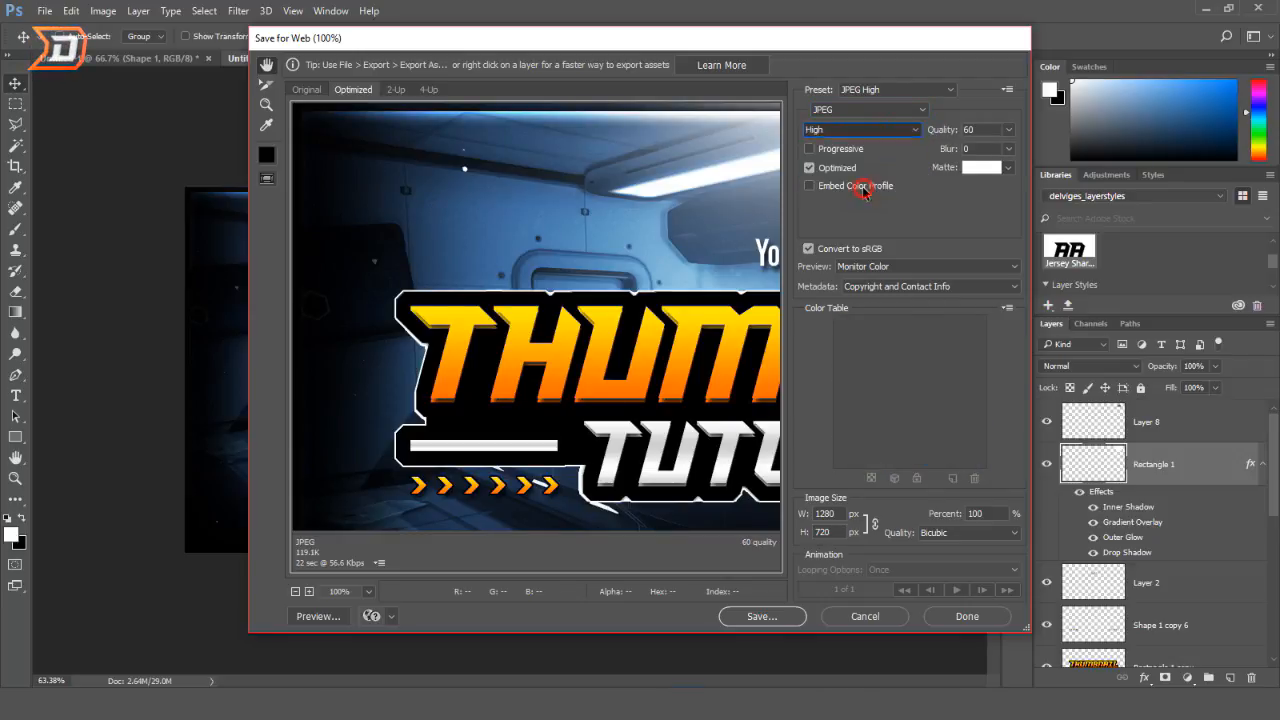
{"action": "left_click", "coordinate": [940, 286]}
{"action": "left_click", "coordinate": [880, 298]}
- Save the optimized JPEG to the Desktop under a new file name
{"action": "left_click", "coordinate": [786, 616]}
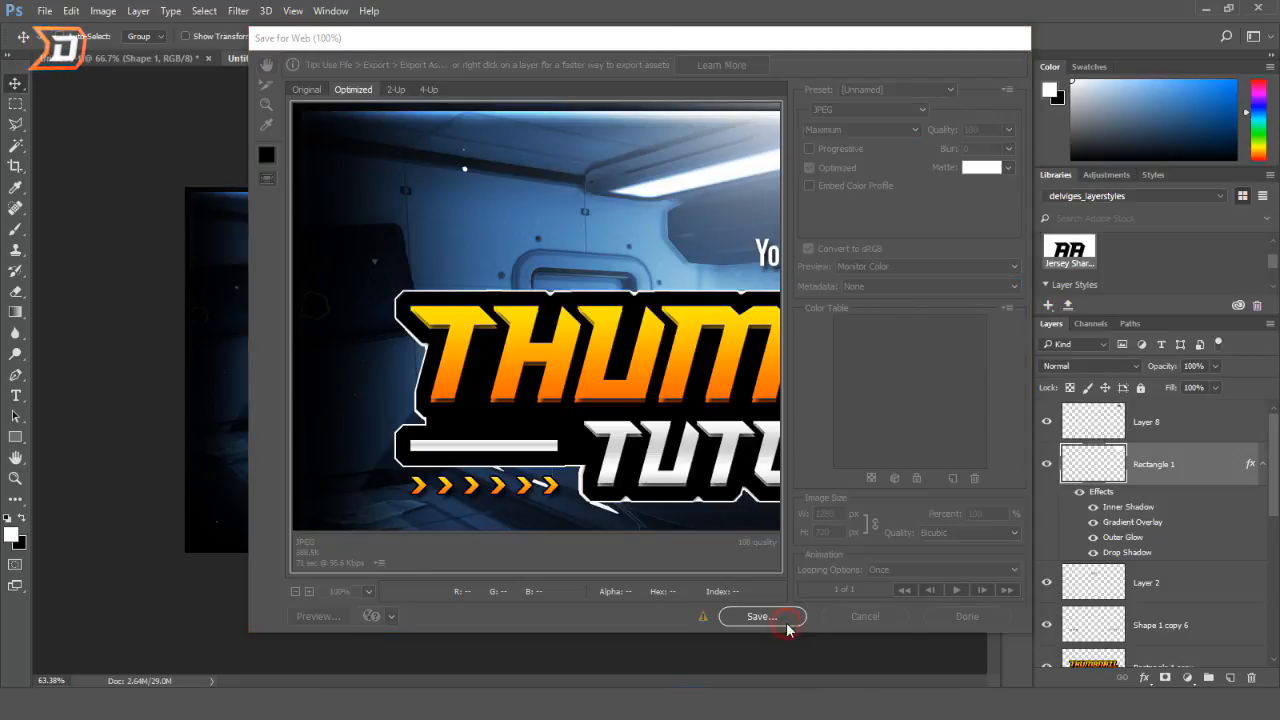
{"action": "left_click", "coordinate": [294, 178]}
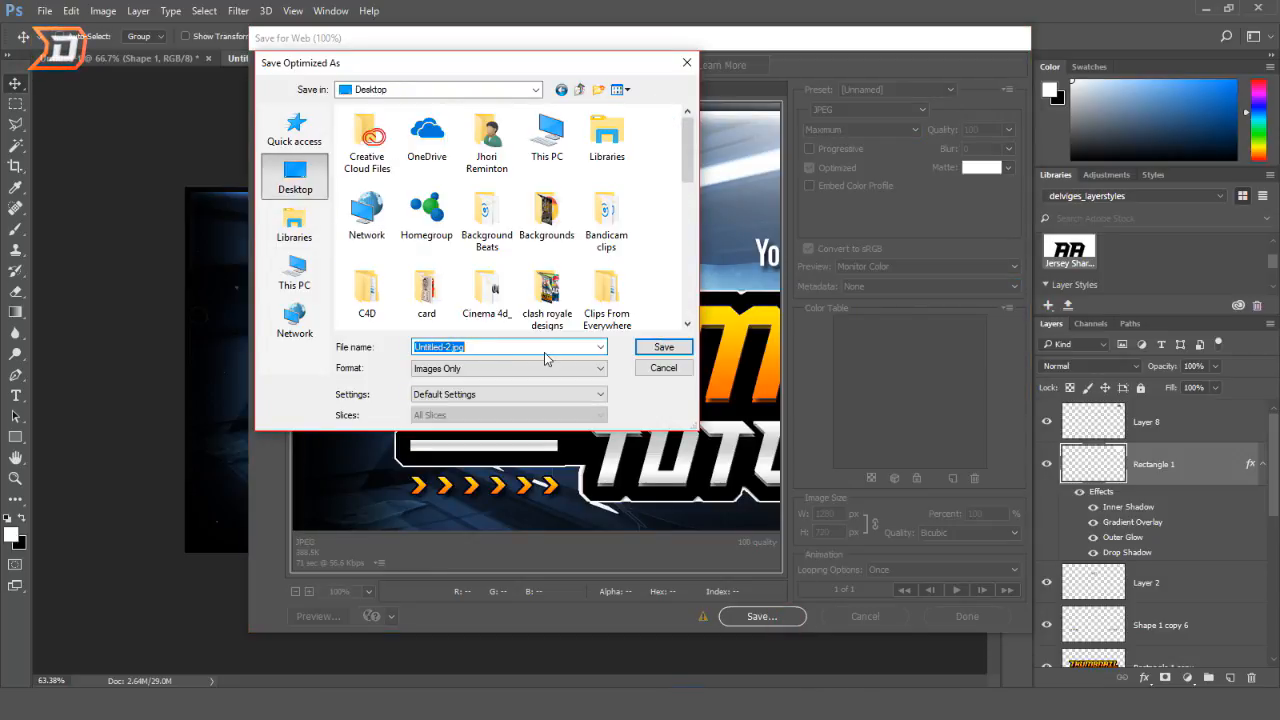
{"action": "key", "text": "BackSpace"}
{"action": "type", "text": "T"}
{"action": "key", "text": "Return"}
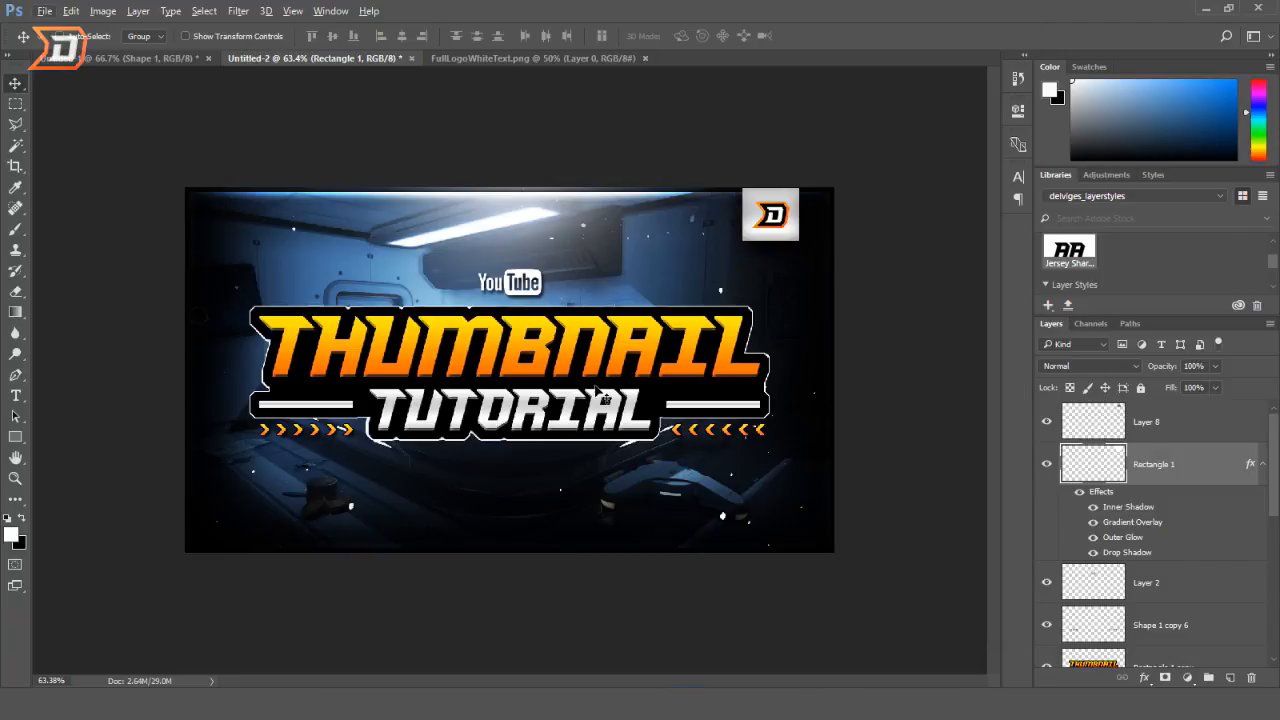